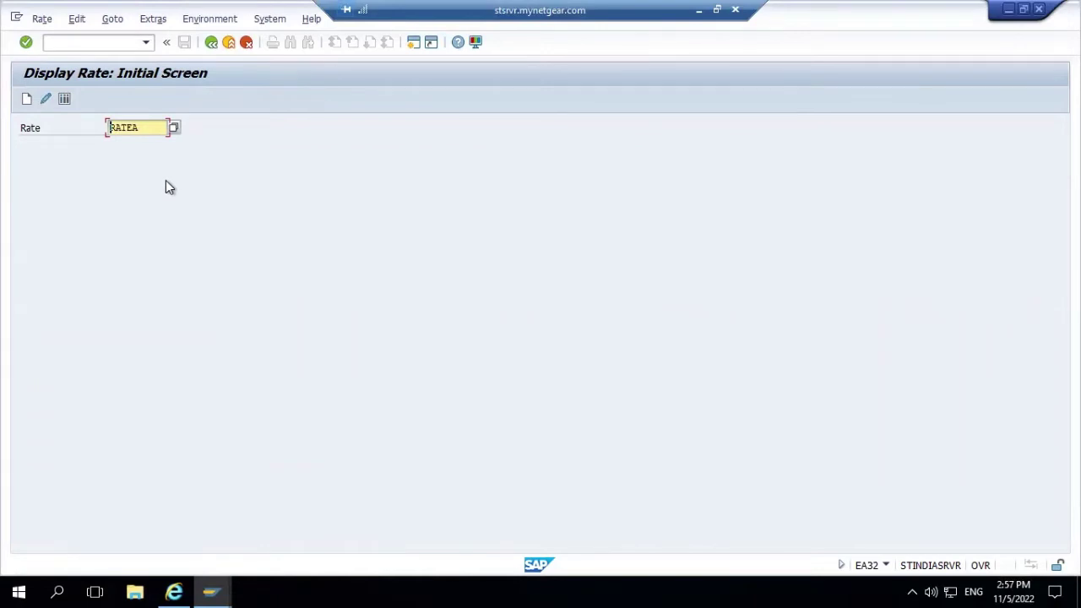
- Display installation 262 using transaction ES32
click(145, 45)
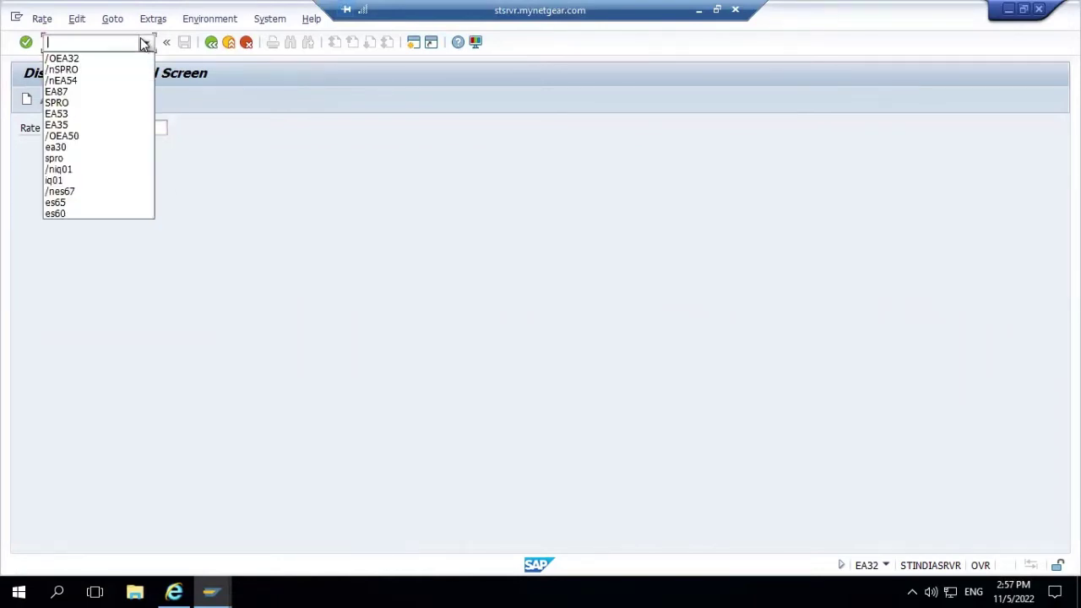
click(98, 71)
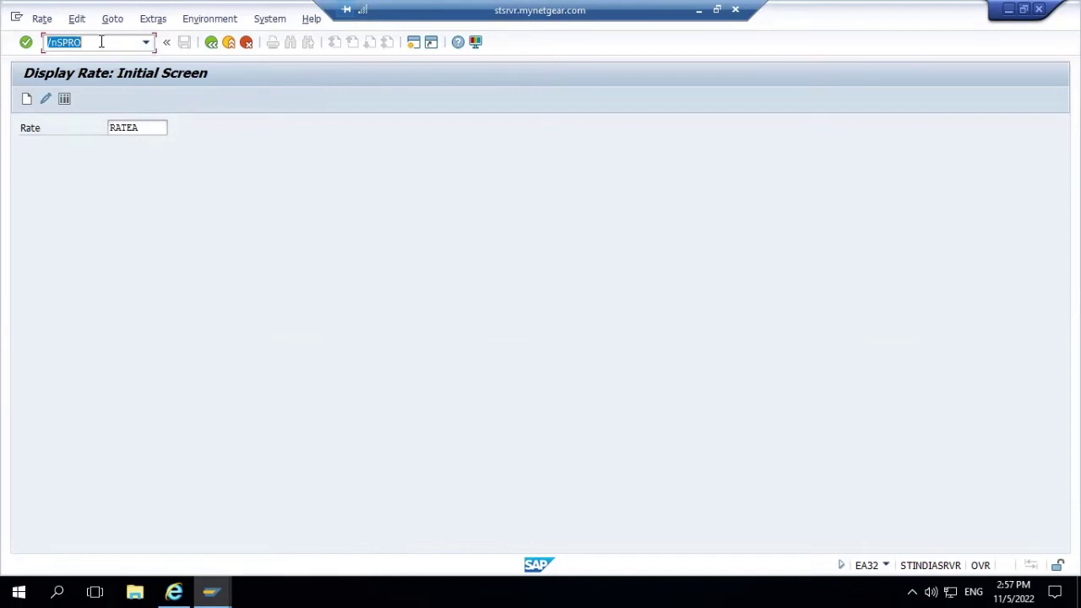
click(100, 42)
key(BackSpace)
key(BackSpace)
key(BackSpace)
key(BackSpace)
text(es32)
key(Return)
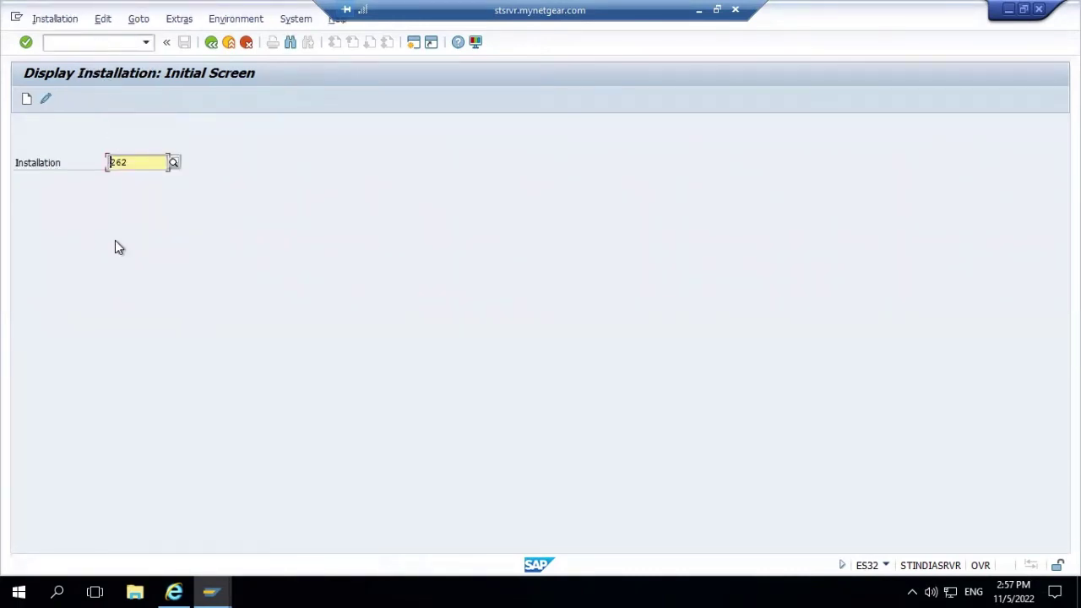
key(Return)
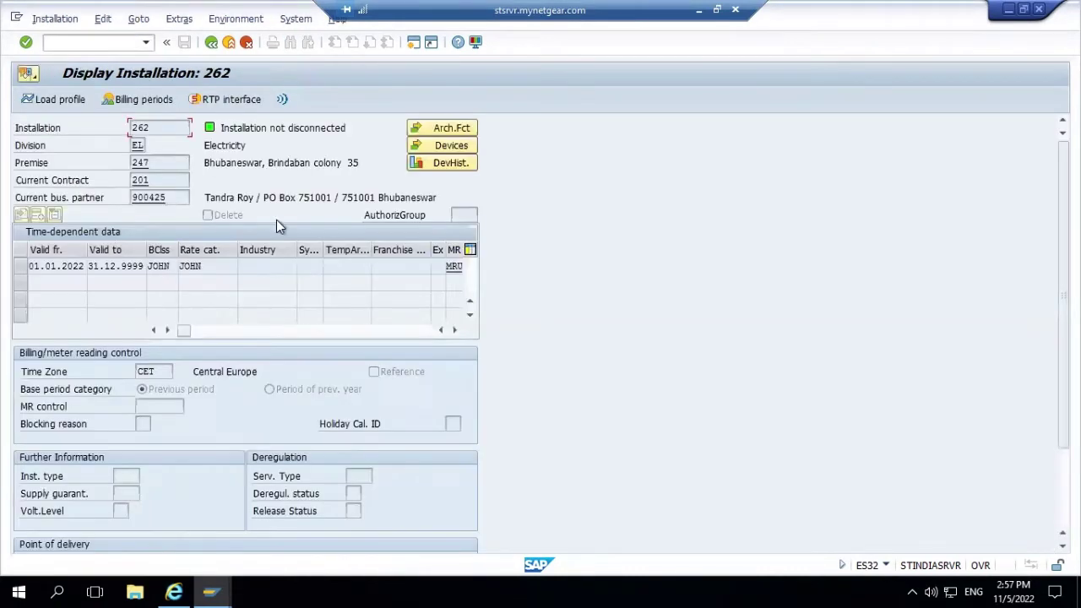
- Check installation 262's billing periods, billing orders and empty billing documents
click(143, 99)
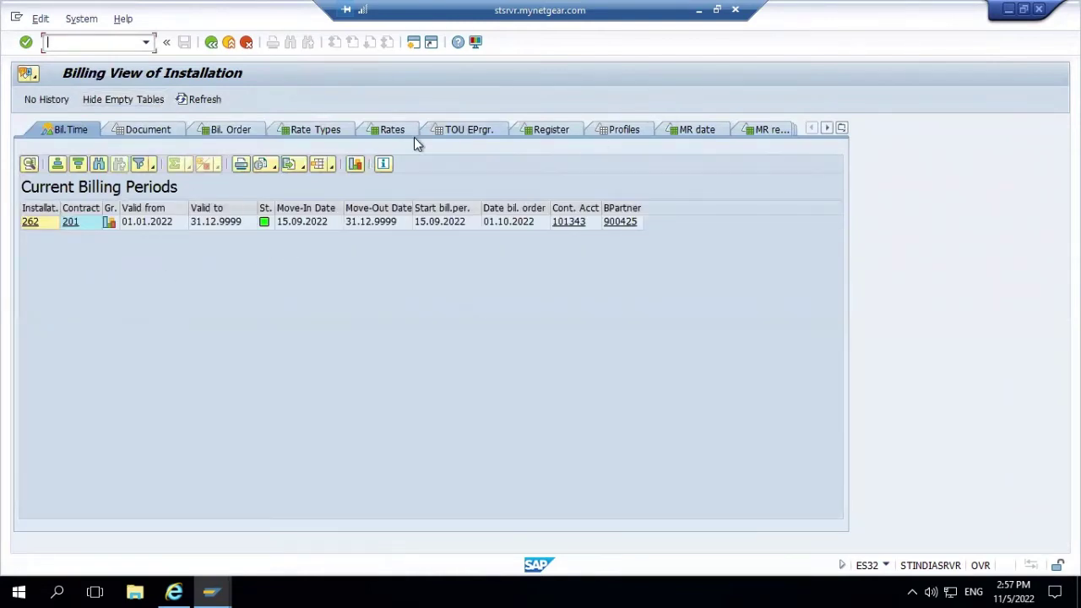
click(236, 135)
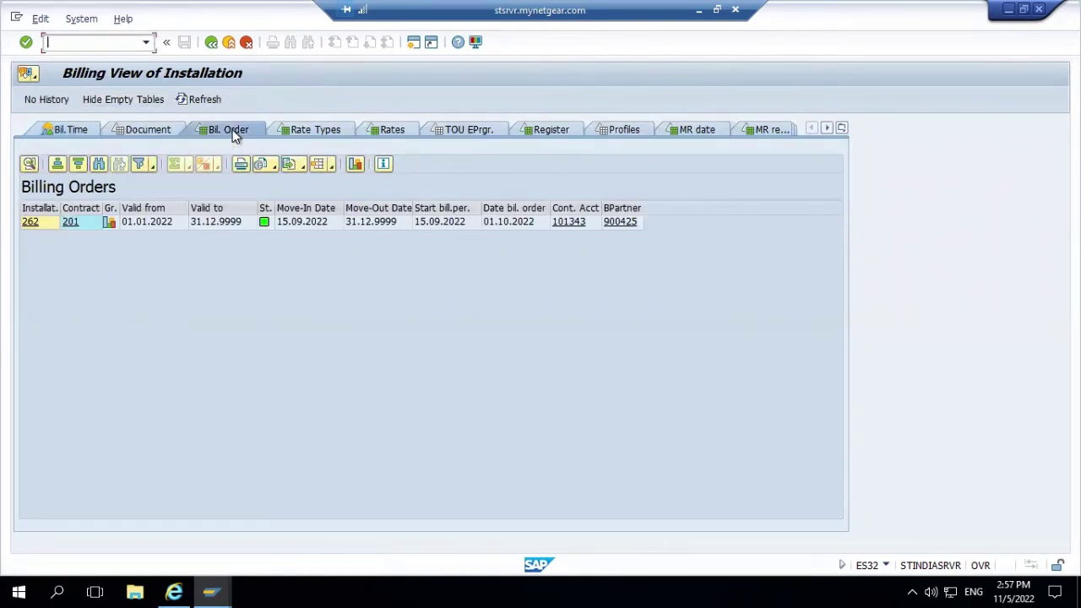
click(147, 129)
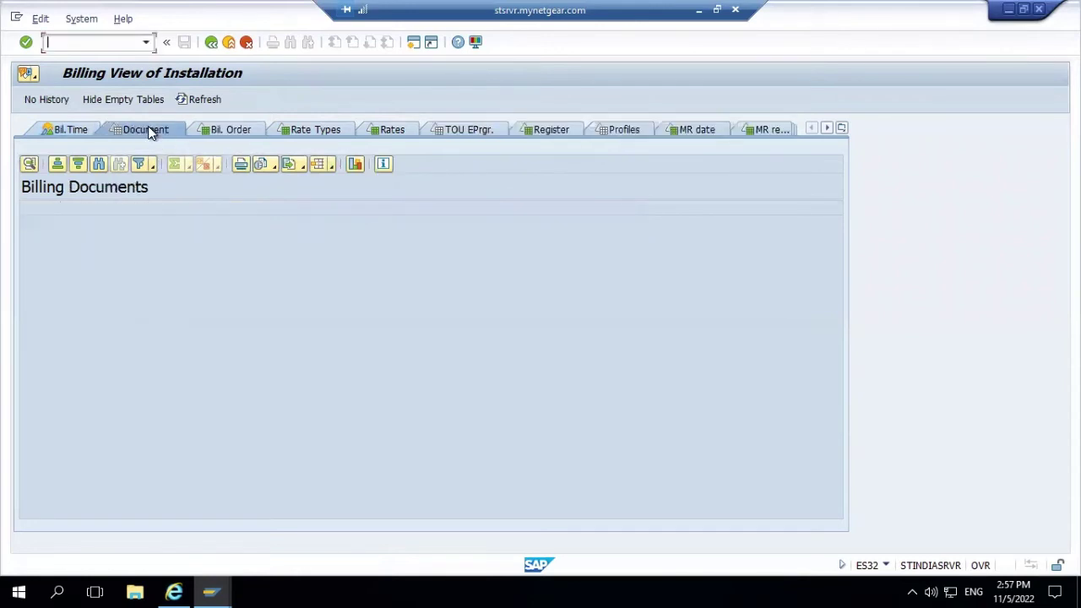
click(238, 135)
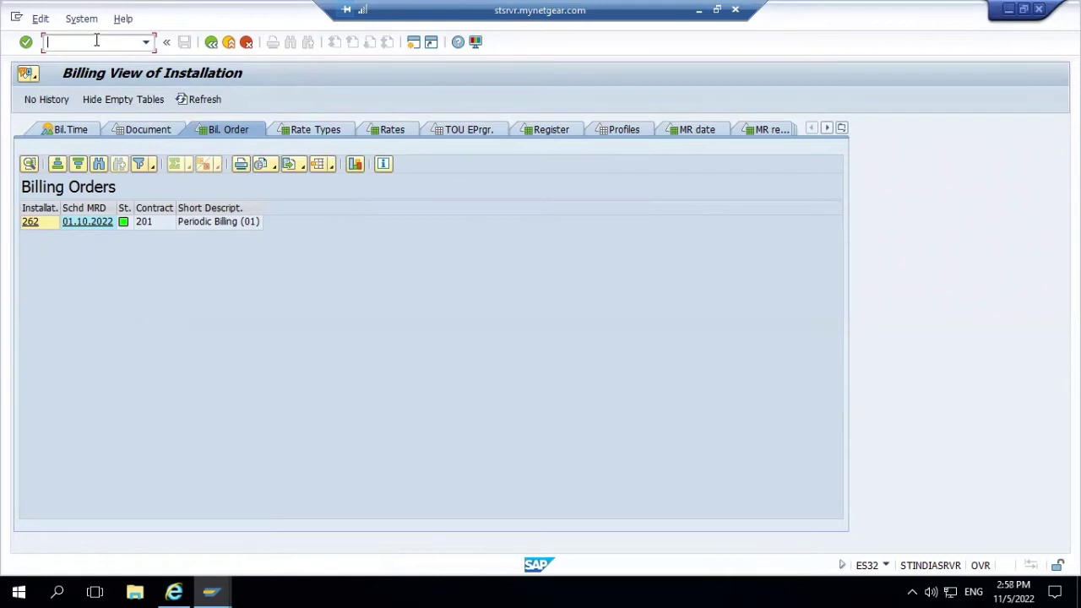
key(alt+Tab)
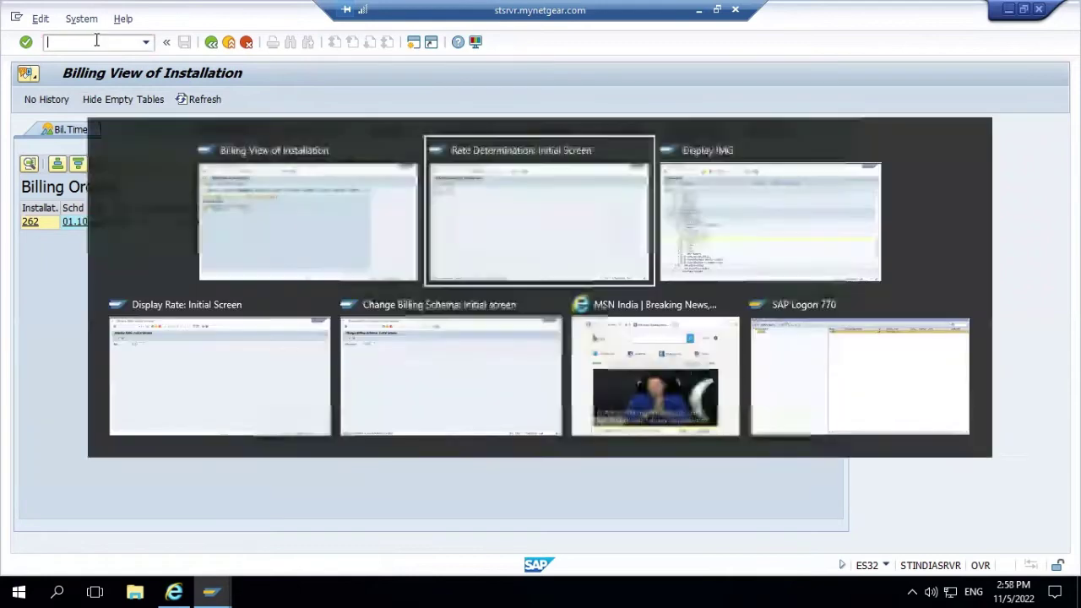
- Start the Reverse Meter Reading transaction EL37
click(147, 43)
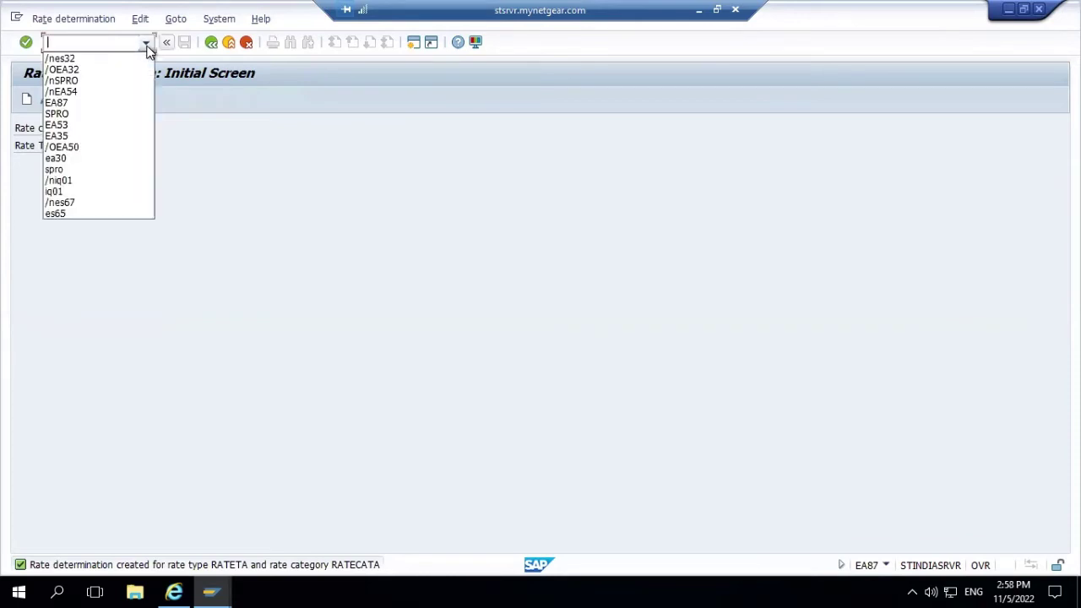
click(100, 93)
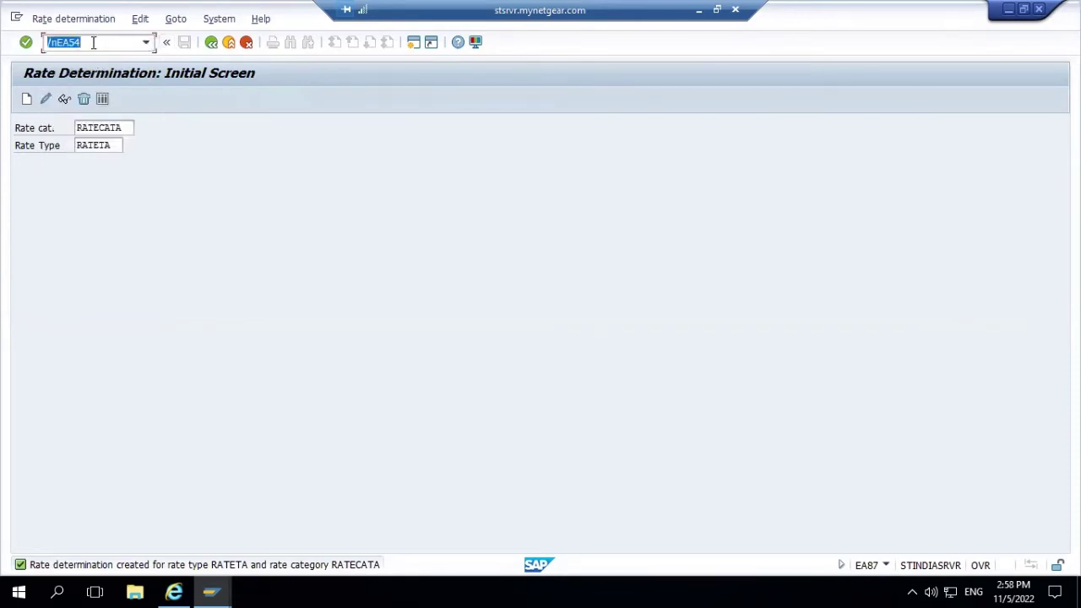
click(93, 42)
key(BackSpace)
key(BackSpace)
key(BackSpace)
text(37)
key(Return)
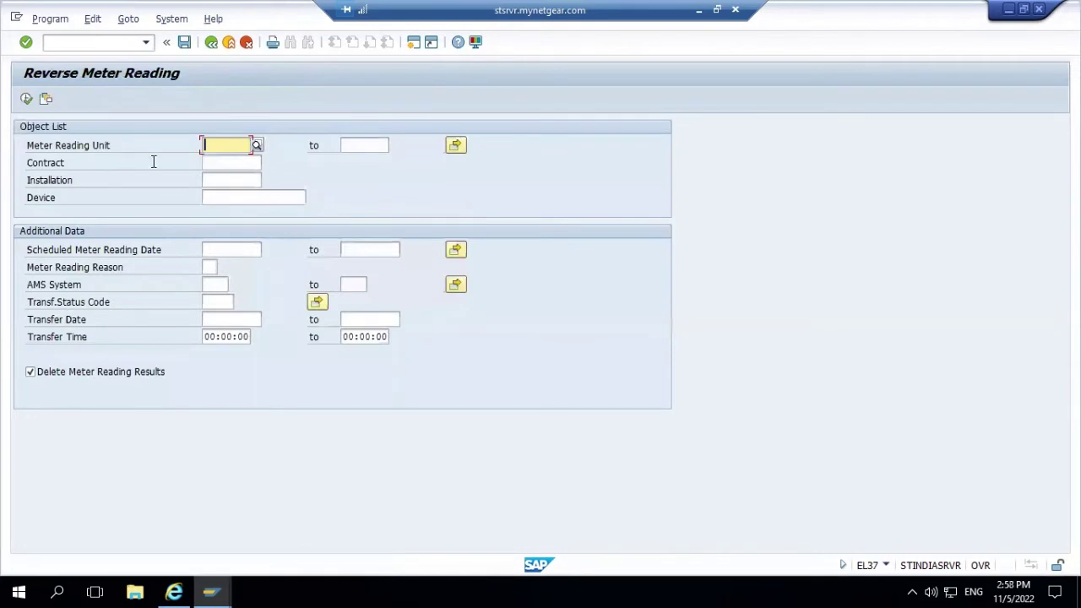
- Enter installation 262 as the reversal selection
click(224, 179)
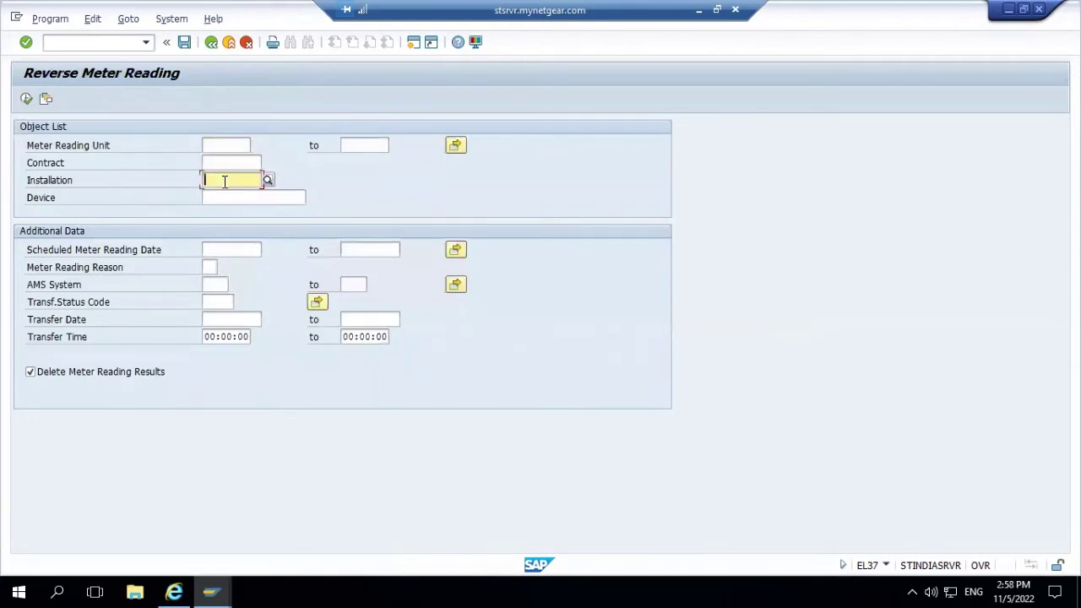
text(22)
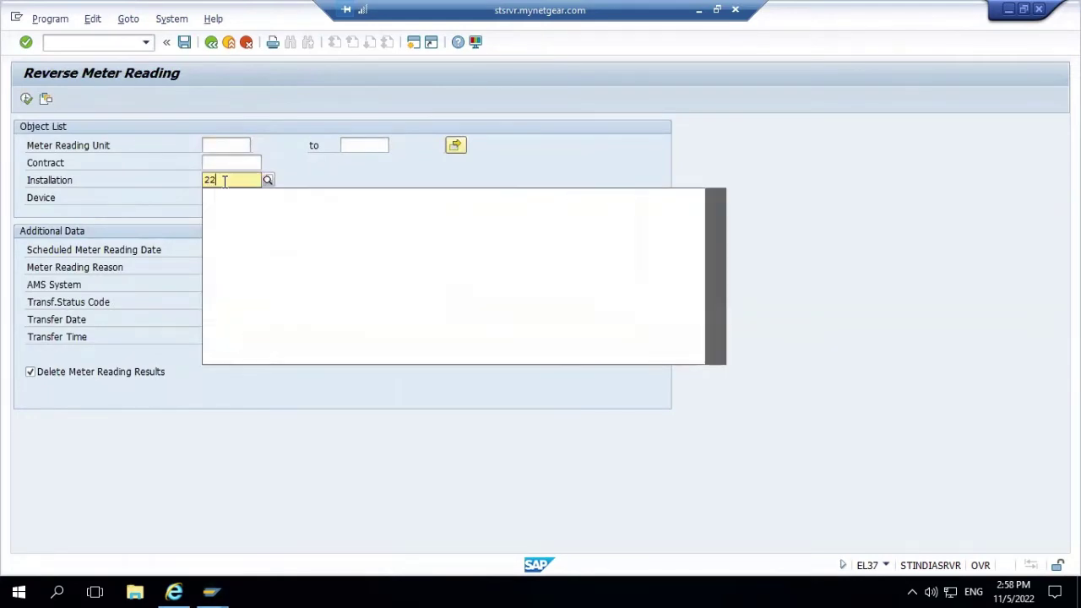
key(BackSpace)
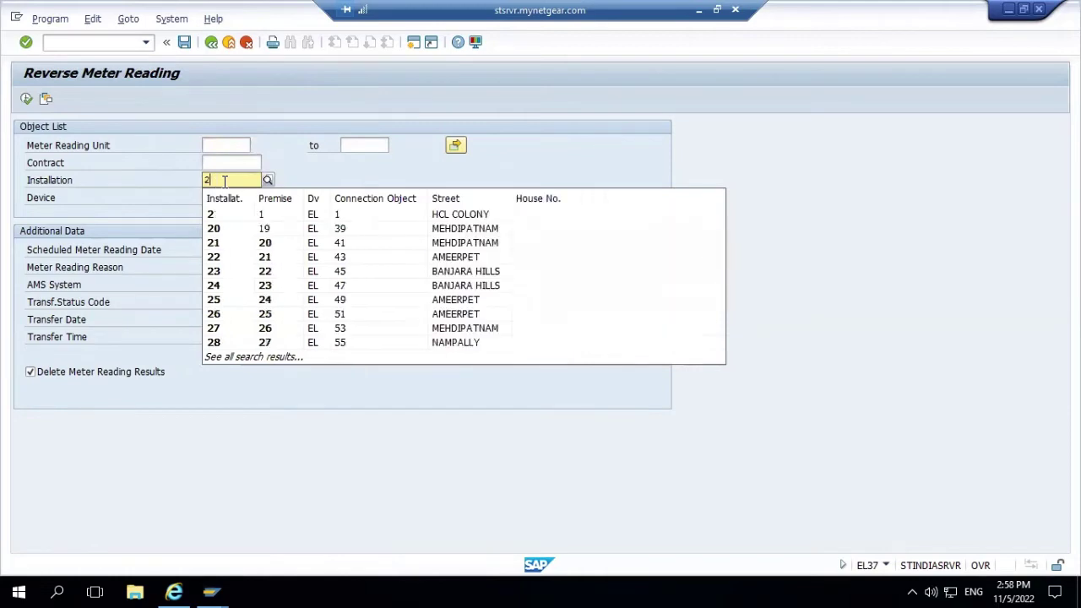
text(62)
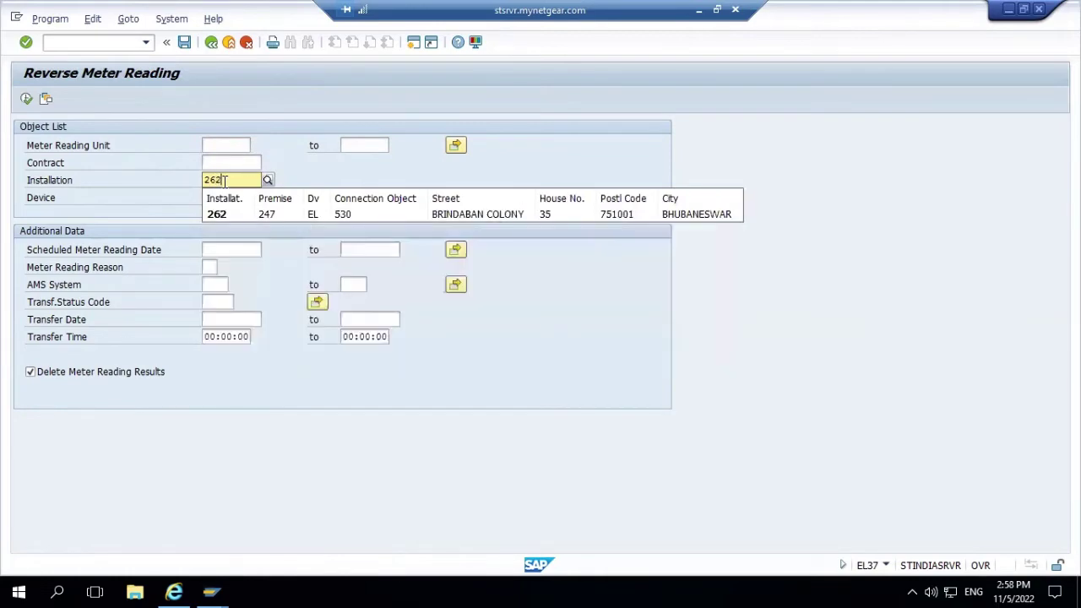
key(Return)
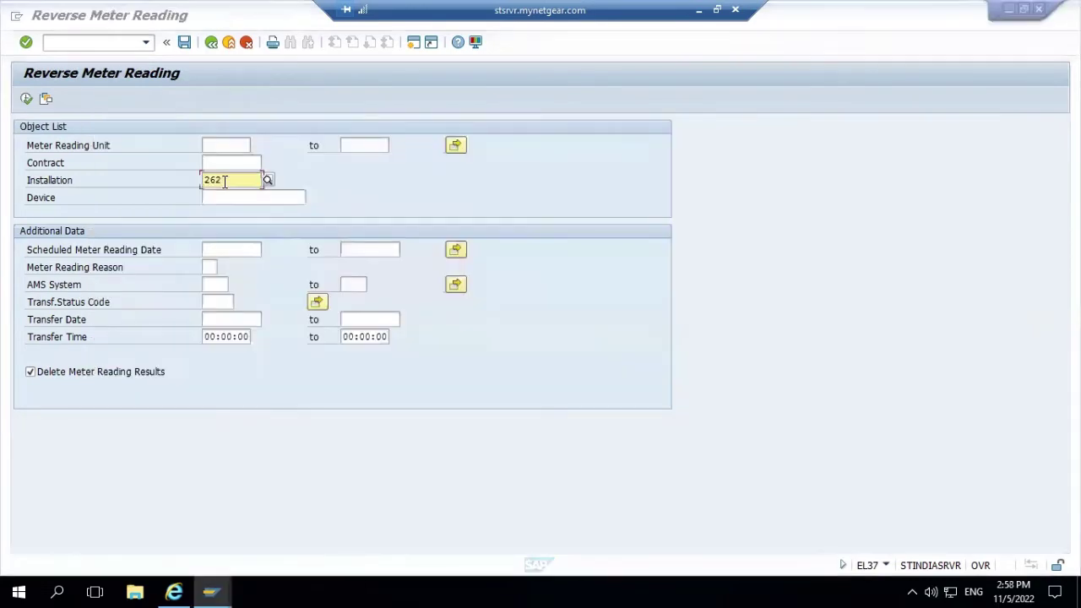
key(alt+Tab)
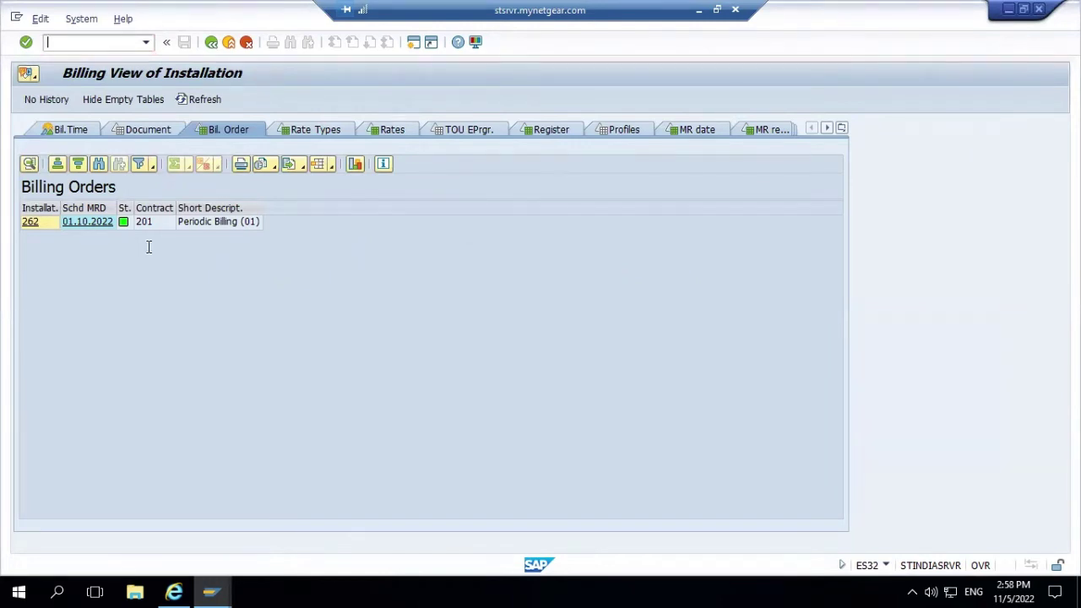
key(alt+Tab)
mouse_move(236, 586)
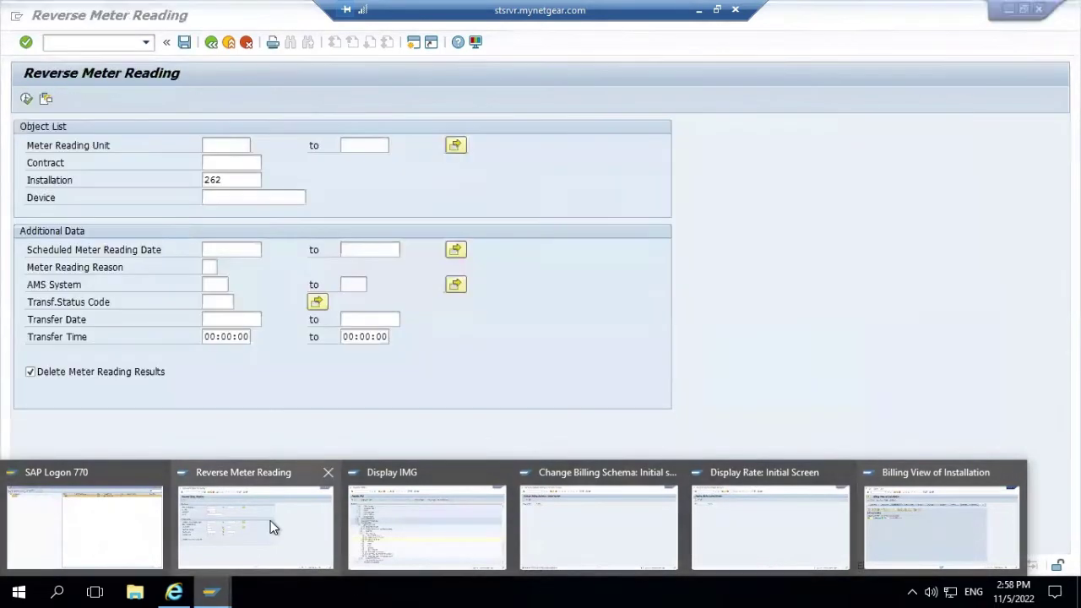
- Reverse installation 262's 01.10.2022 meter reading, review the log, and return to the billing view
click(270, 520)
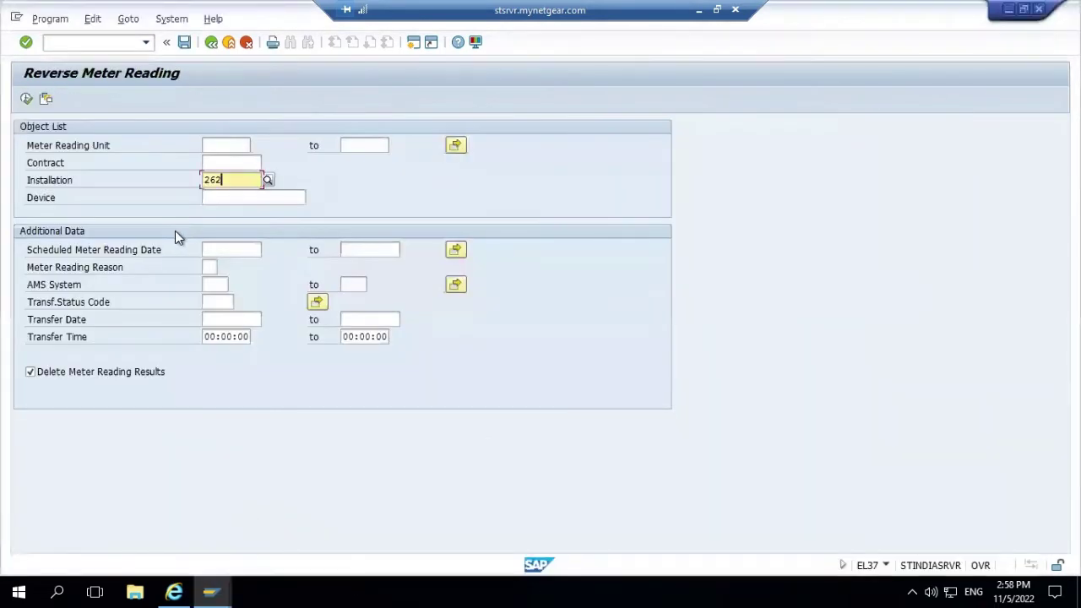
click(26, 99)
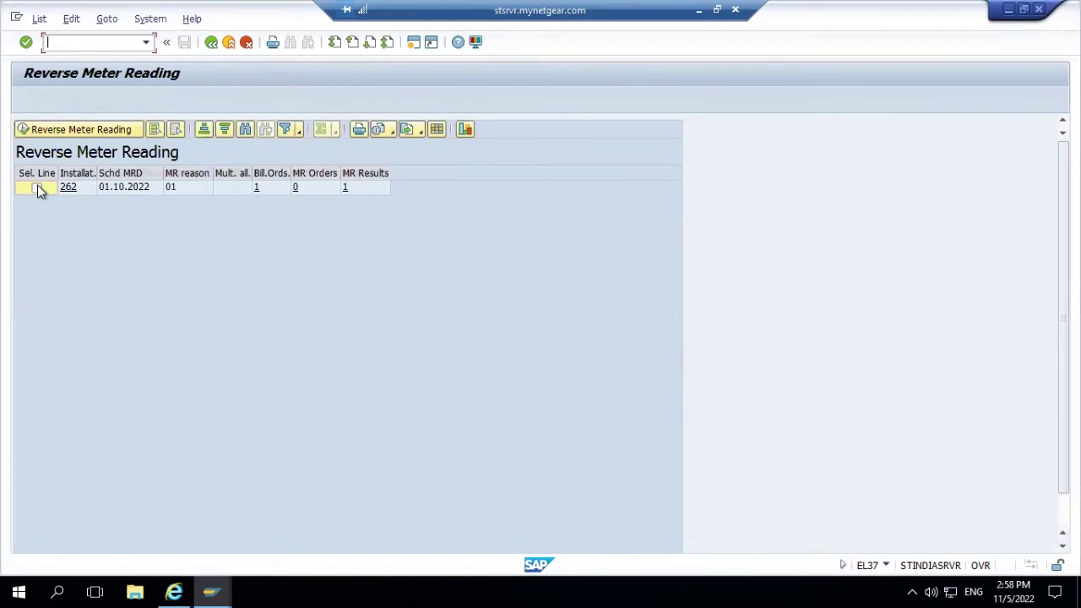
click(36, 187)
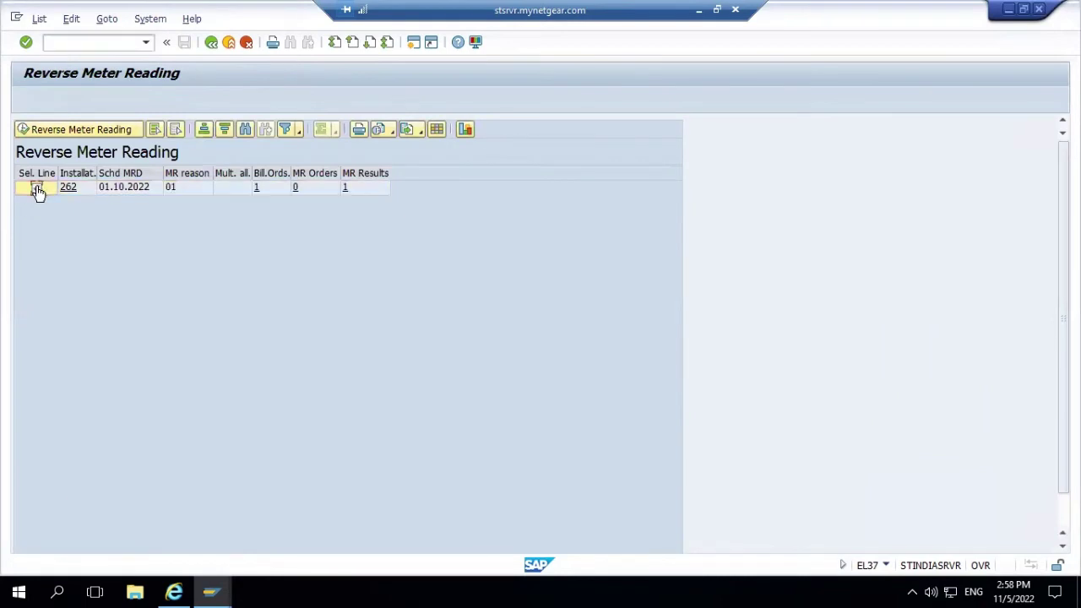
click(43, 130)
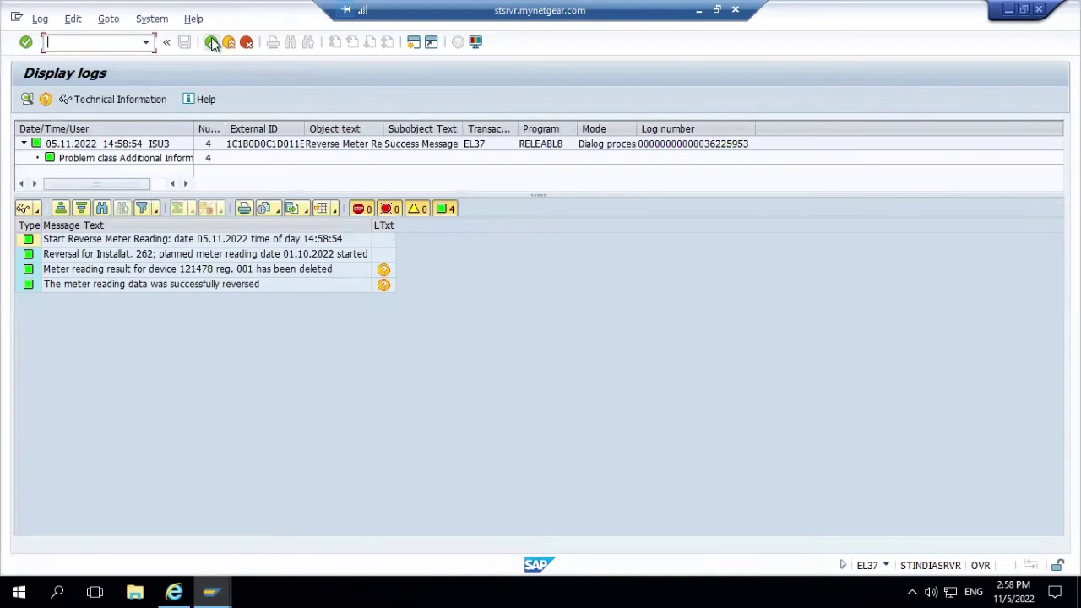
click(211, 43)
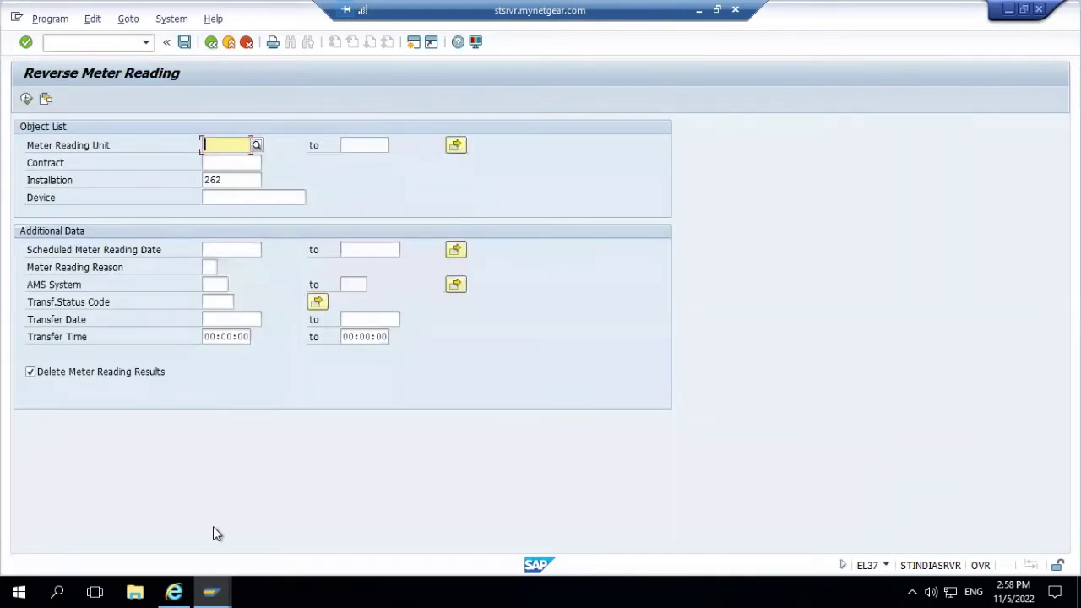
key(alt+Tab)
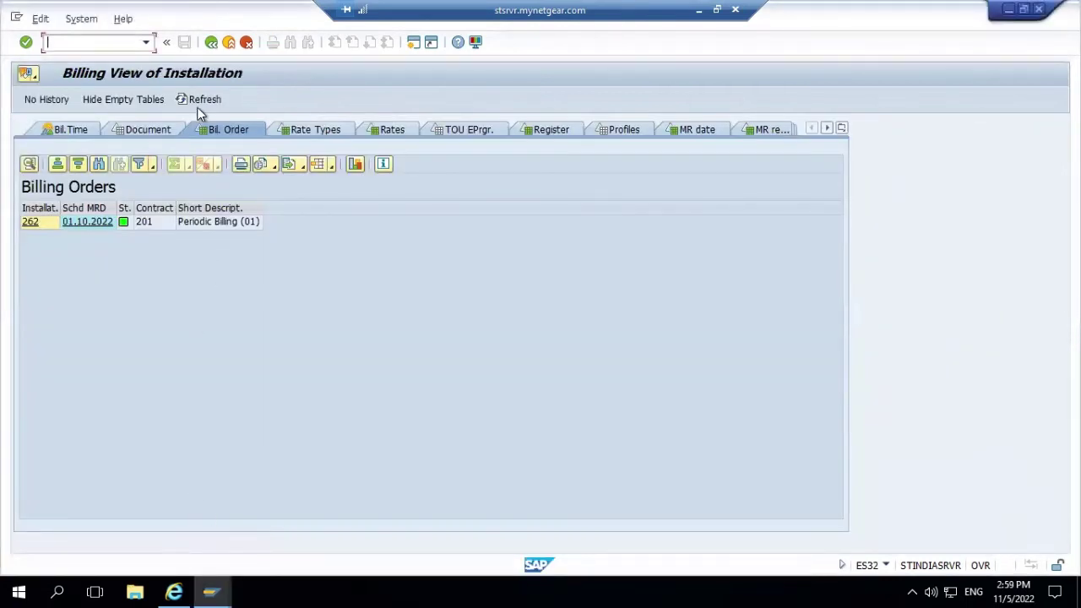
- Refresh installation 262's billing orders to confirm none remain, then recall EL37 in the command field
click(200, 102)
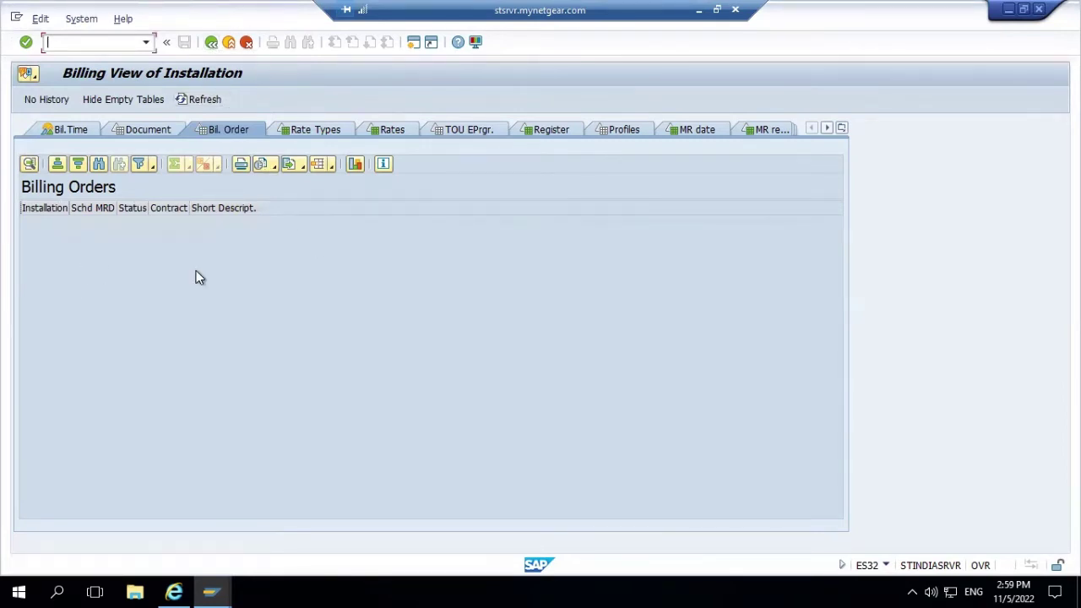
key(F3)
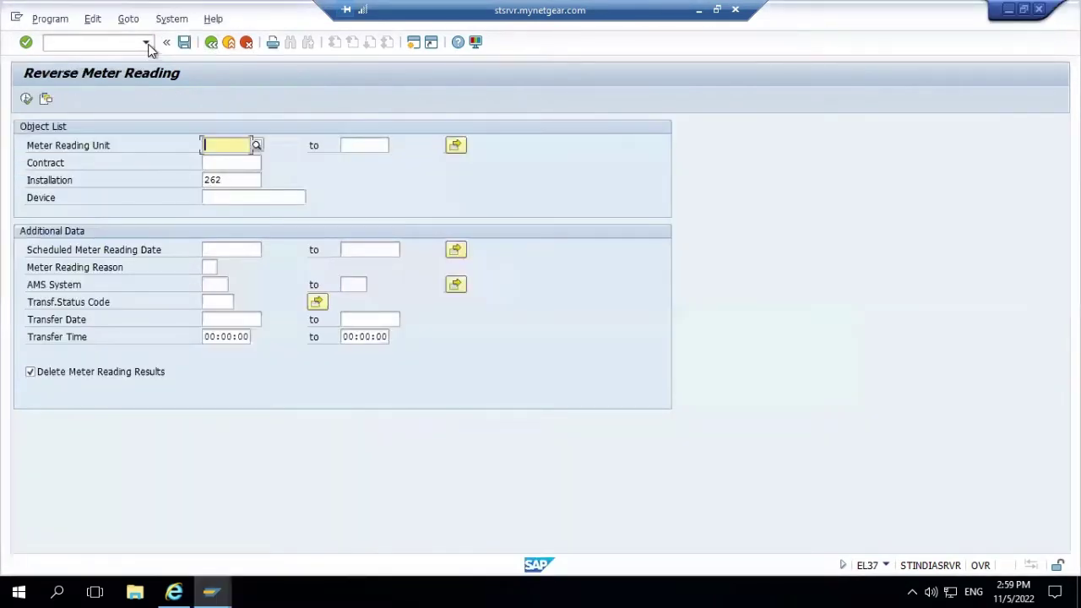
click(102, 42)
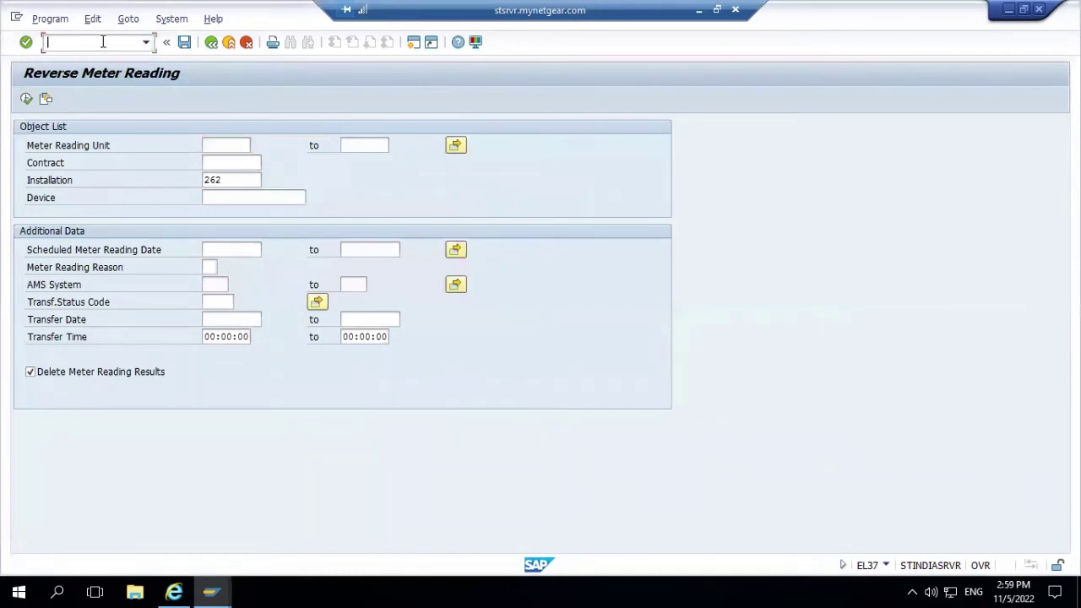
click(148, 42)
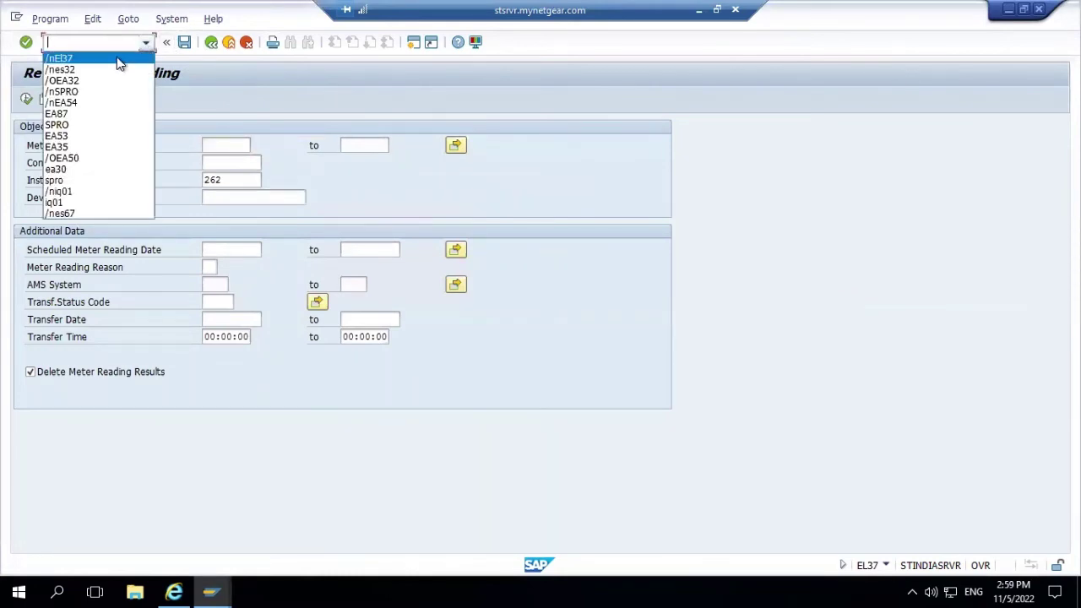
click(117, 57)
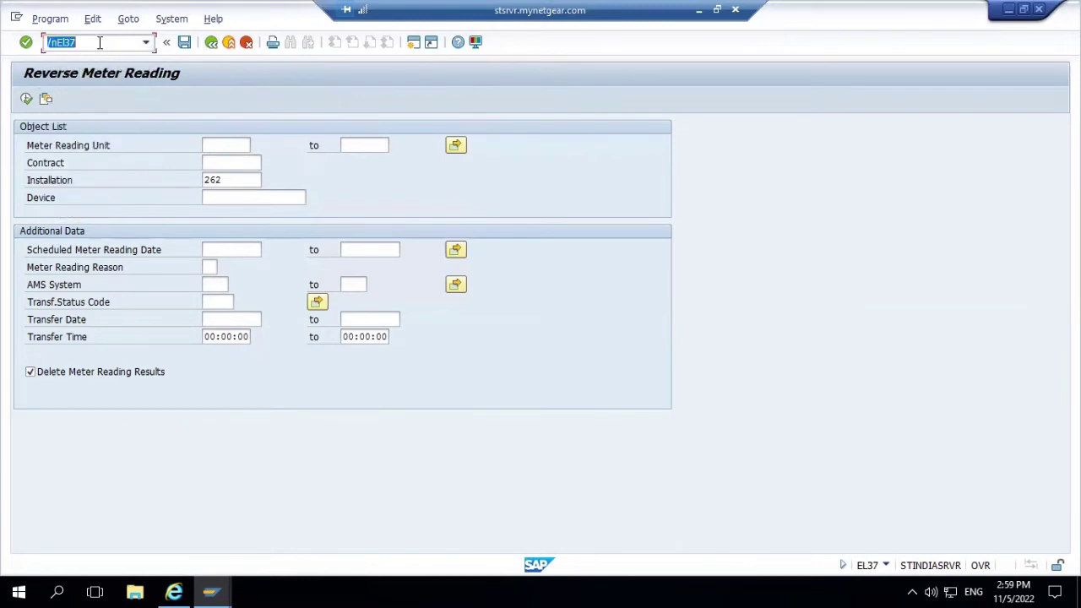
click(99, 42)
- In EL01, select installation 262, clear device 121498, and choose reason 01 Periodic Meter Reading
key(BackSpace)
key(BackSpace)
key(BackSpace)
text(l01)
key(Return)
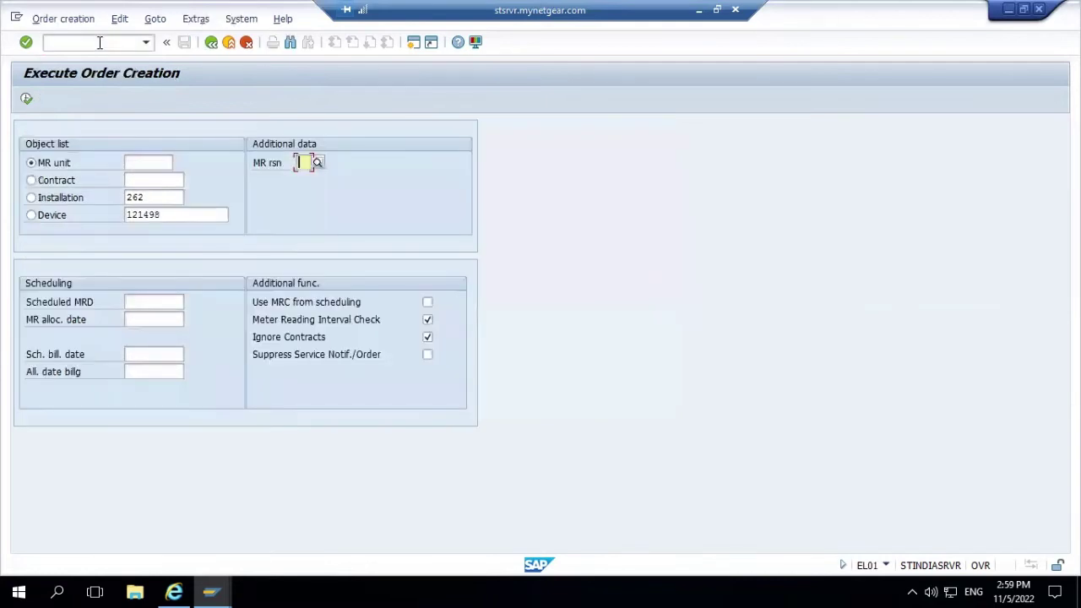
click(31, 198)
click(144, 199)
click(172, 216)
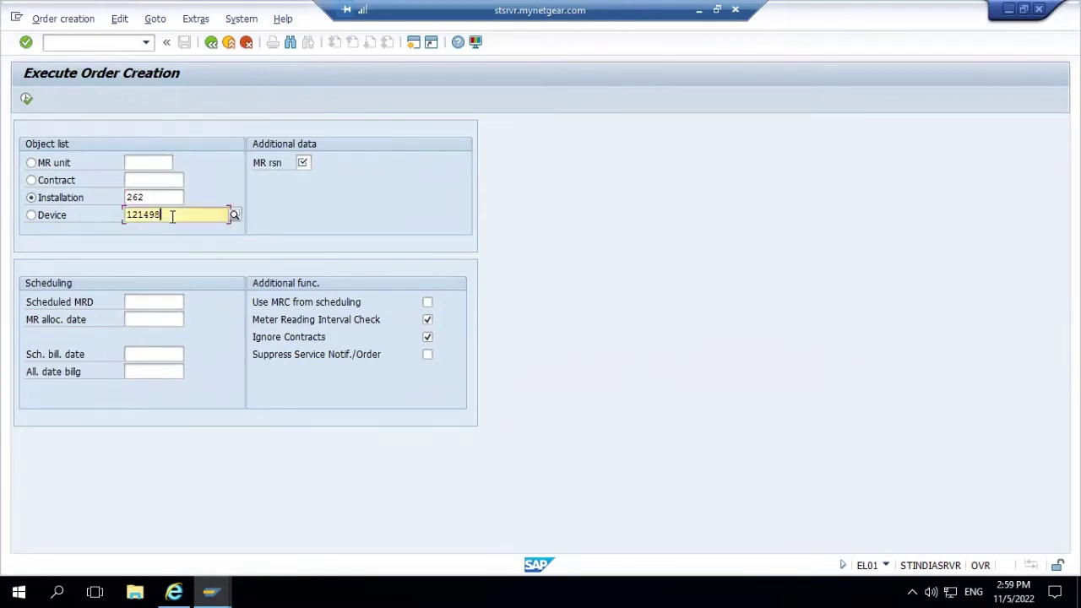
double_click(173, 216)
key(BackSpace)
click(302, 162)
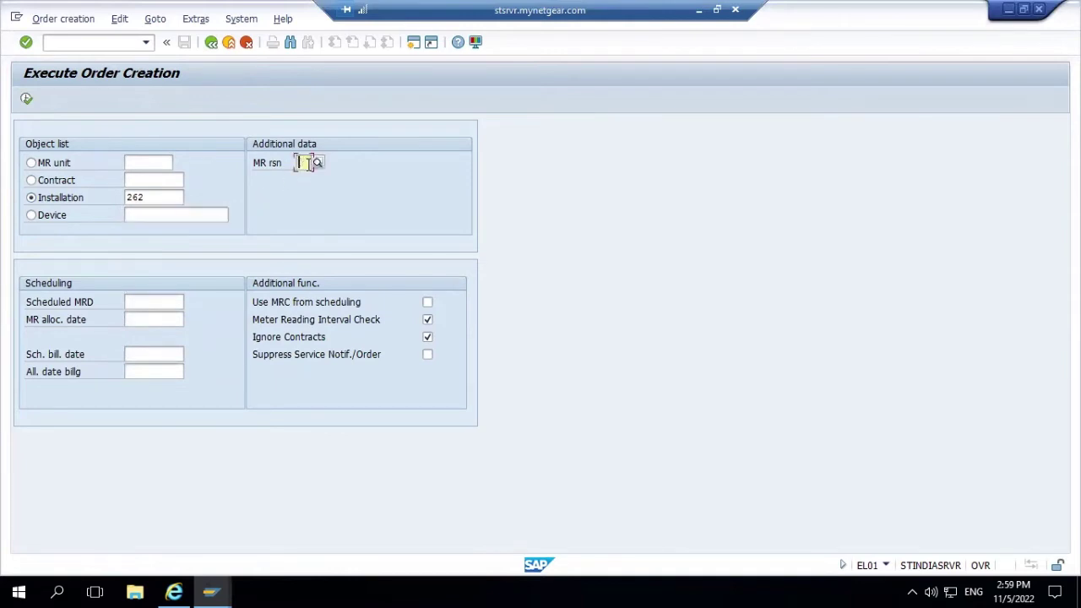
click(318, 162)
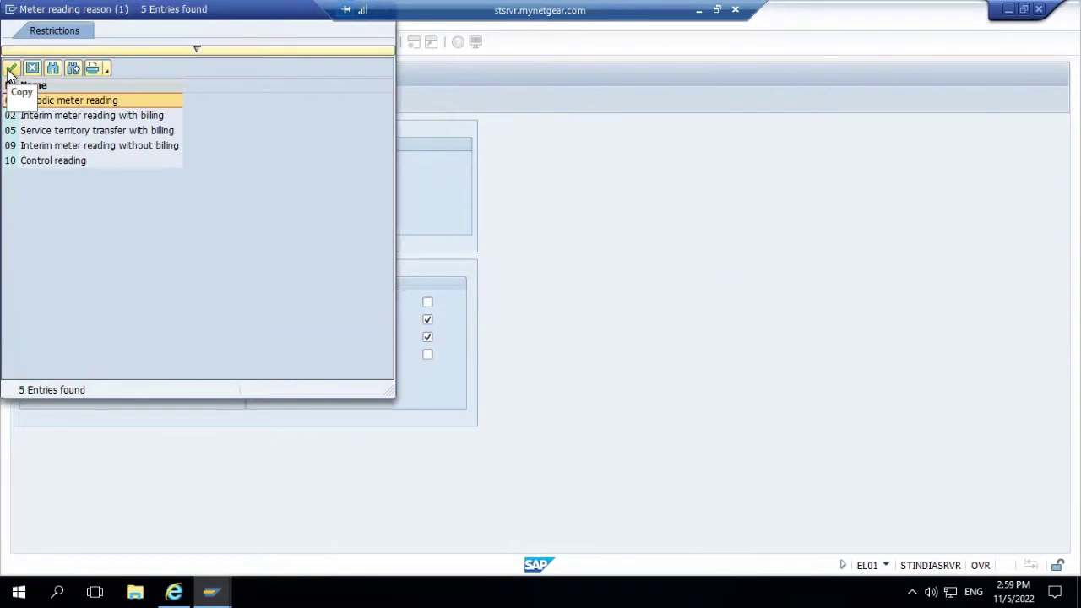
click(10, 69)
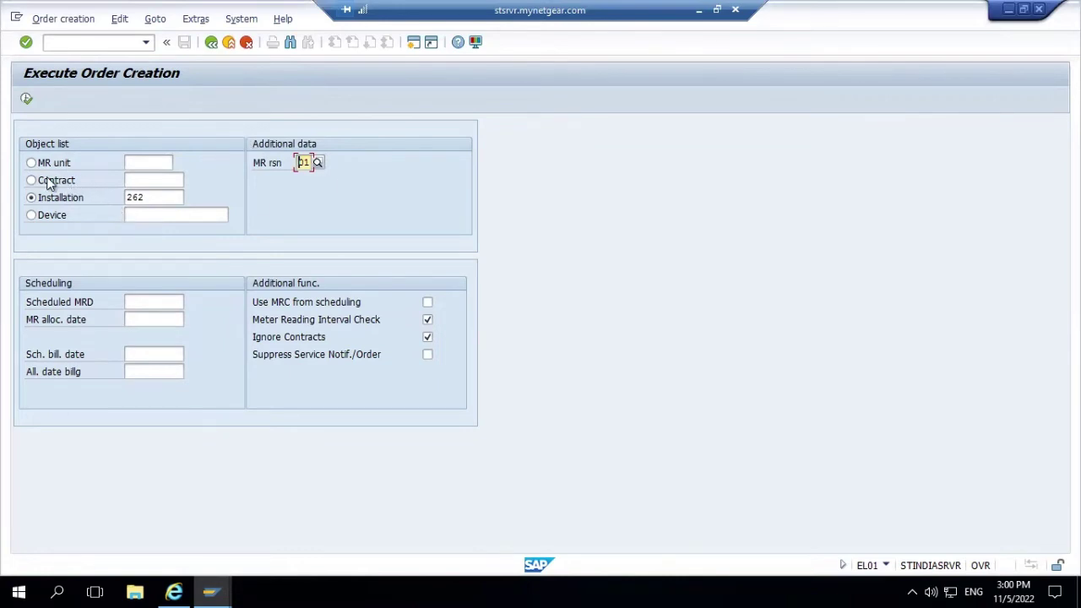
- List schedule records and create the meter reading order for the 01.10.2022 period
click(26, 99)
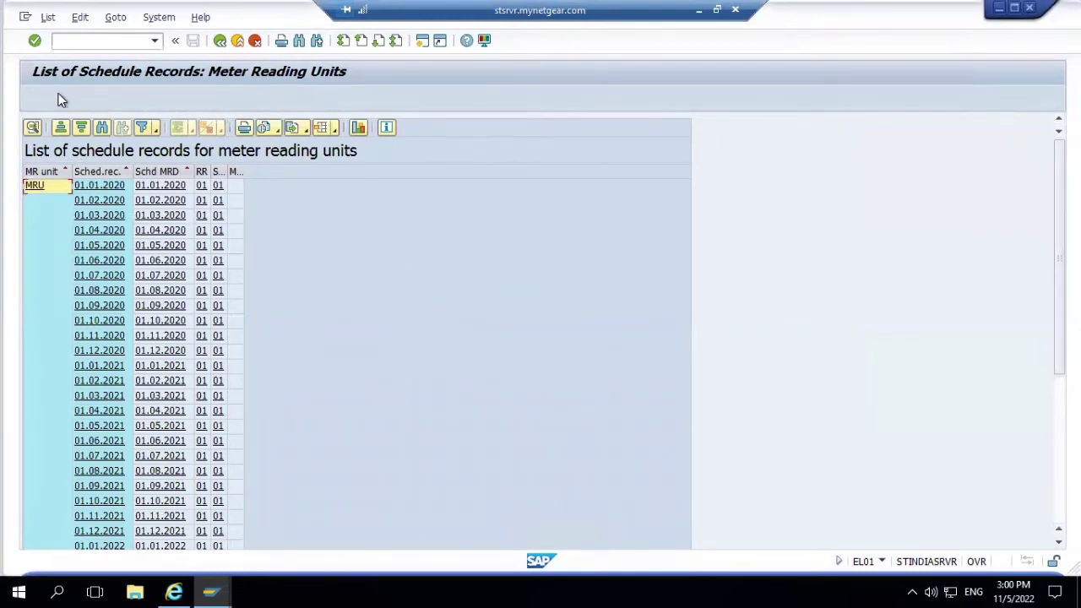
click(84, 129)
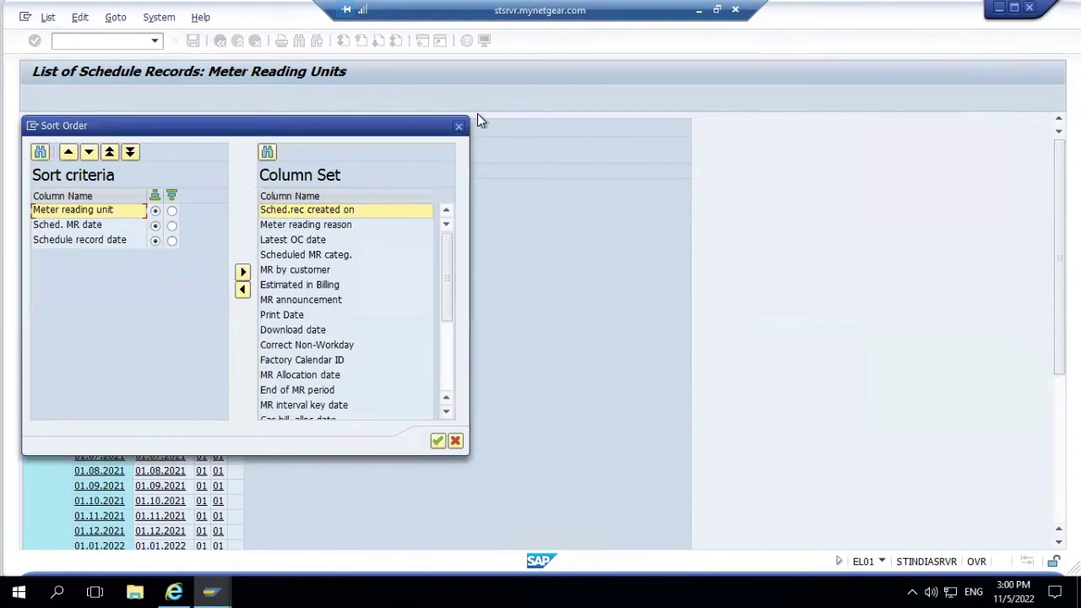
click(459, 127)
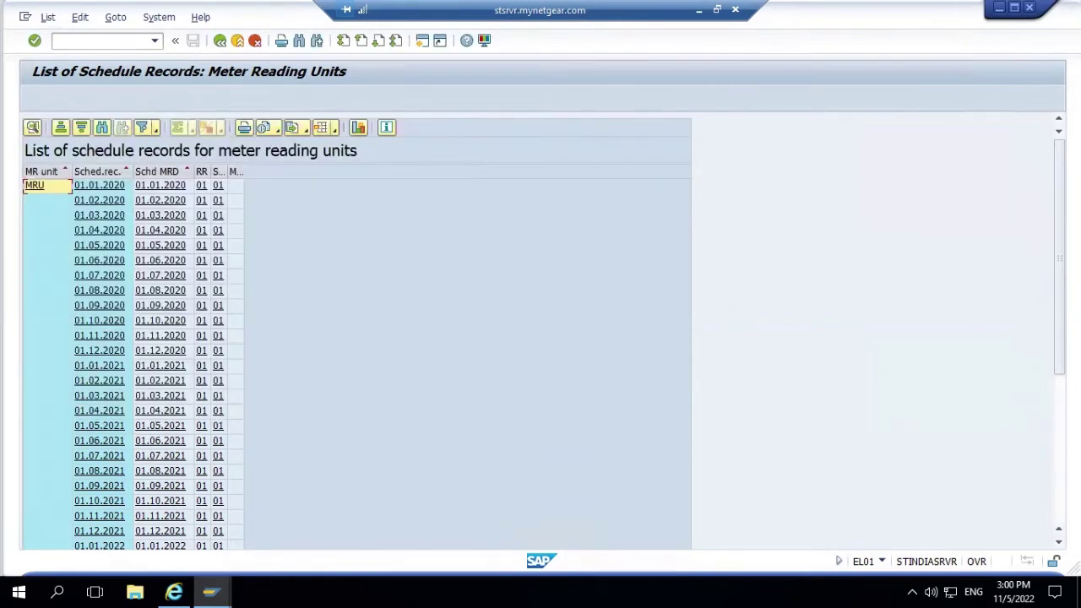
scroll(357, 287, down, 5)
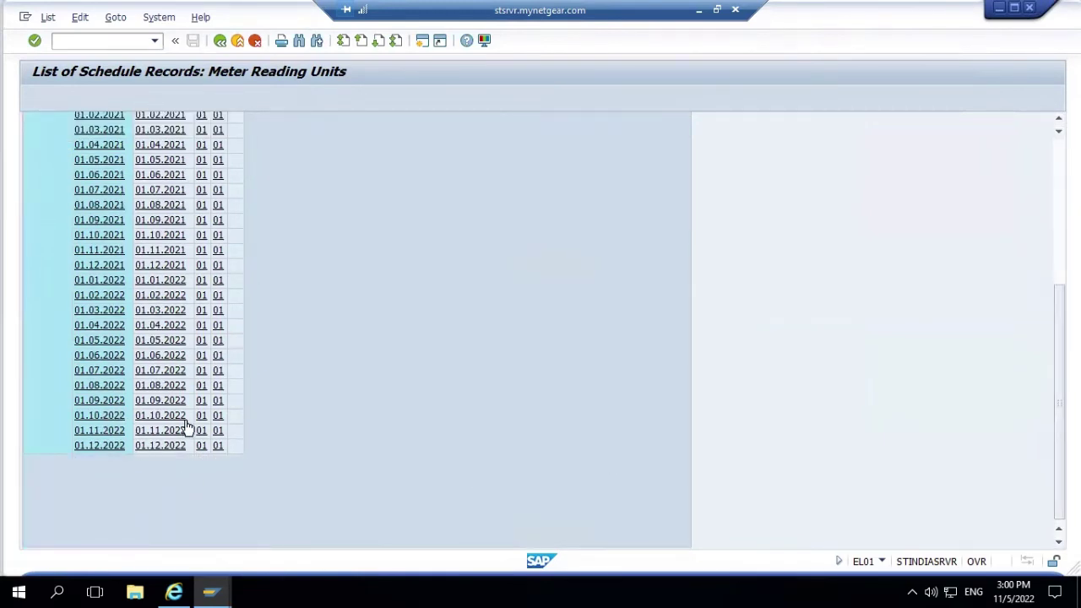
click(100, 416)
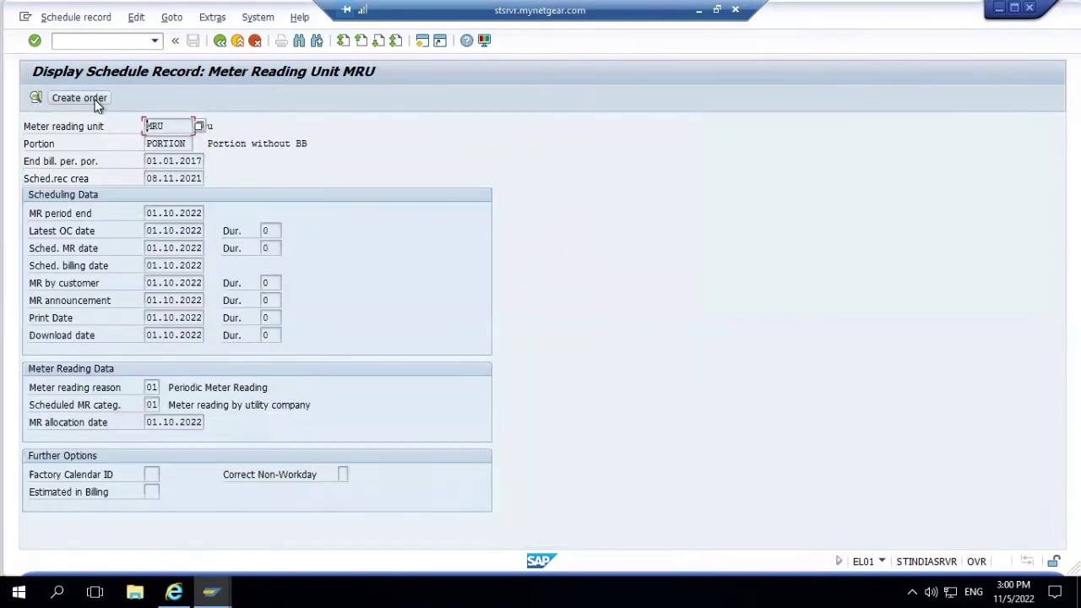
click(95, 103)
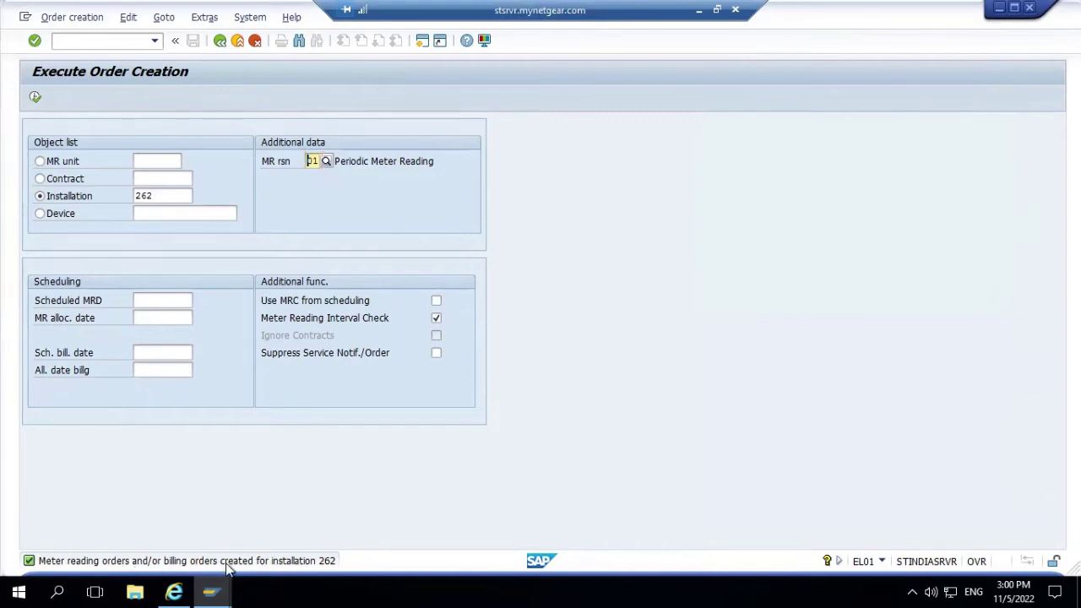
- Refresh installation 262's billing orders in the billing view
key(F3)
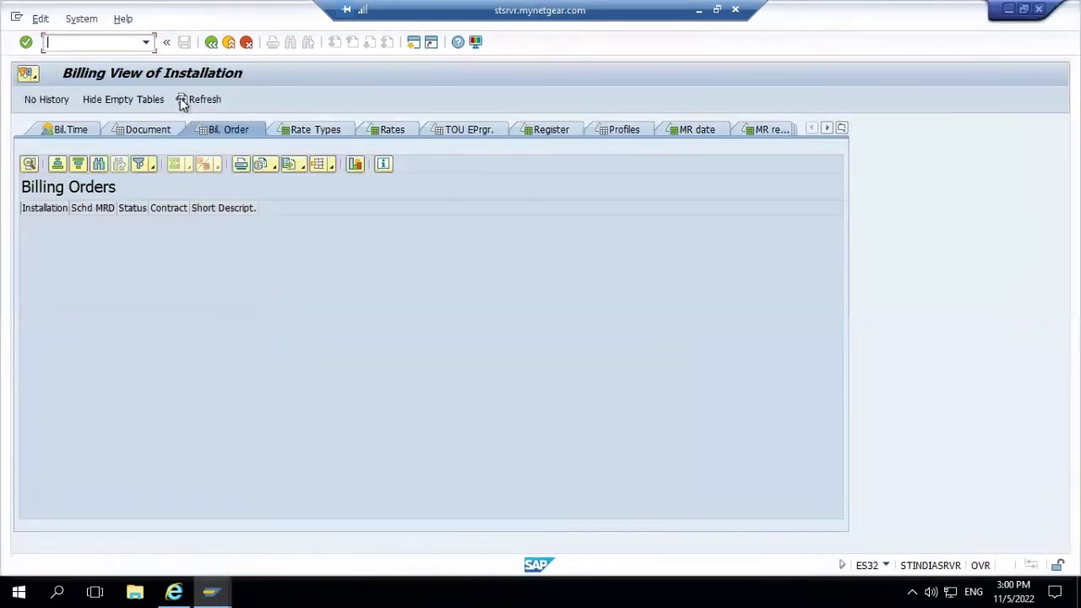
click(184, 101)
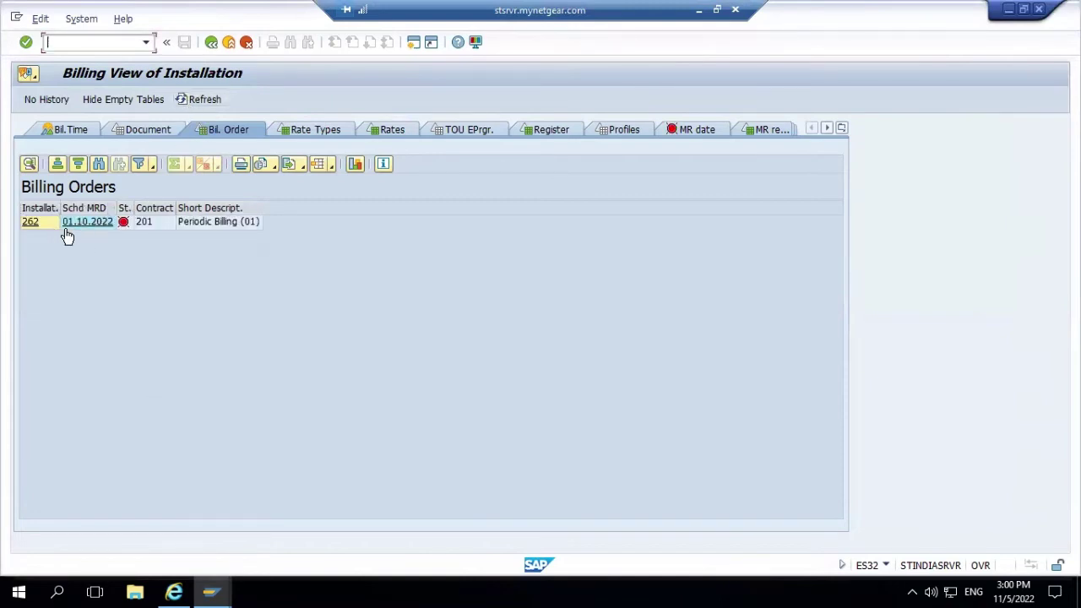
mouse_move(129, 233)
click(124, 224)
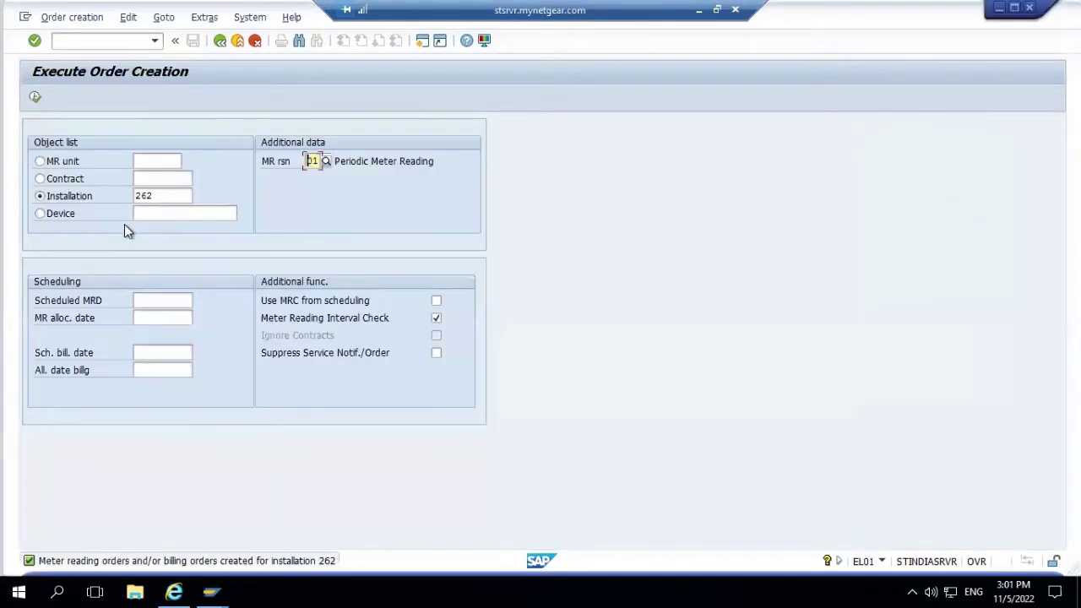
- Start single meter reading entry with transaction EL28
click(154, 42)
click(129, 56)
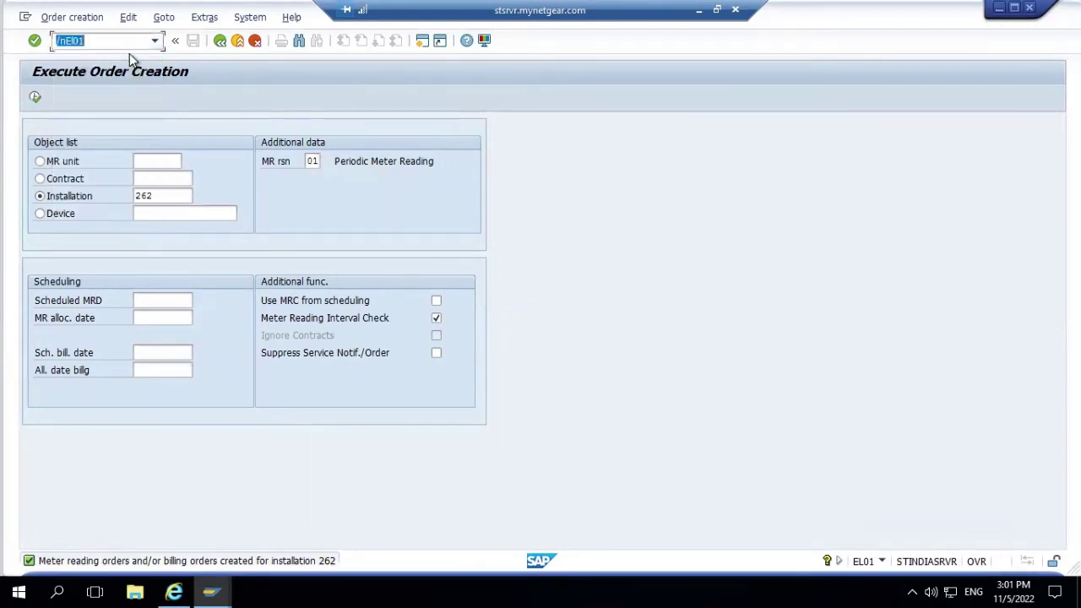
click(112, 41)
key(BackSpace)
key(BackSpace)
text(28)
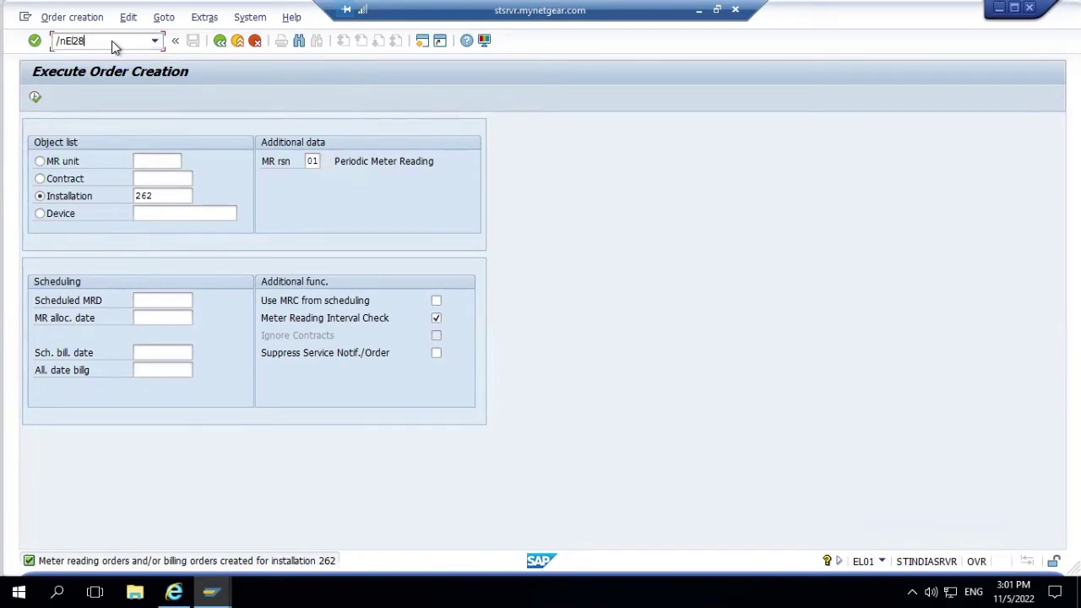
key(Return)
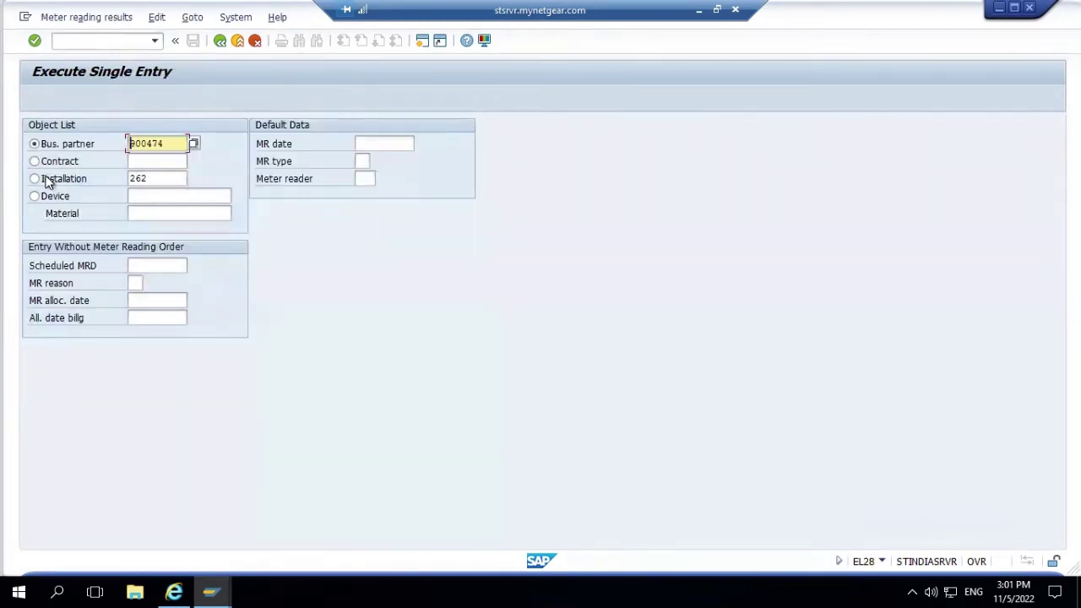
- Select installation 262 with meter reading type 01 to show its reading entry table
click(36, 179)
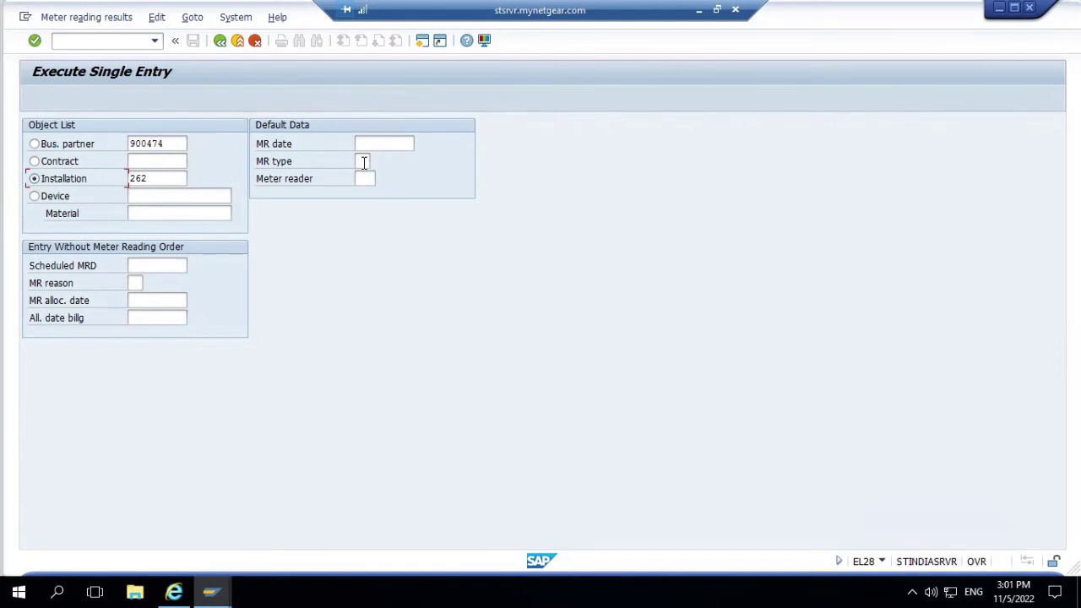
click(364, 162)
click(376, 160)
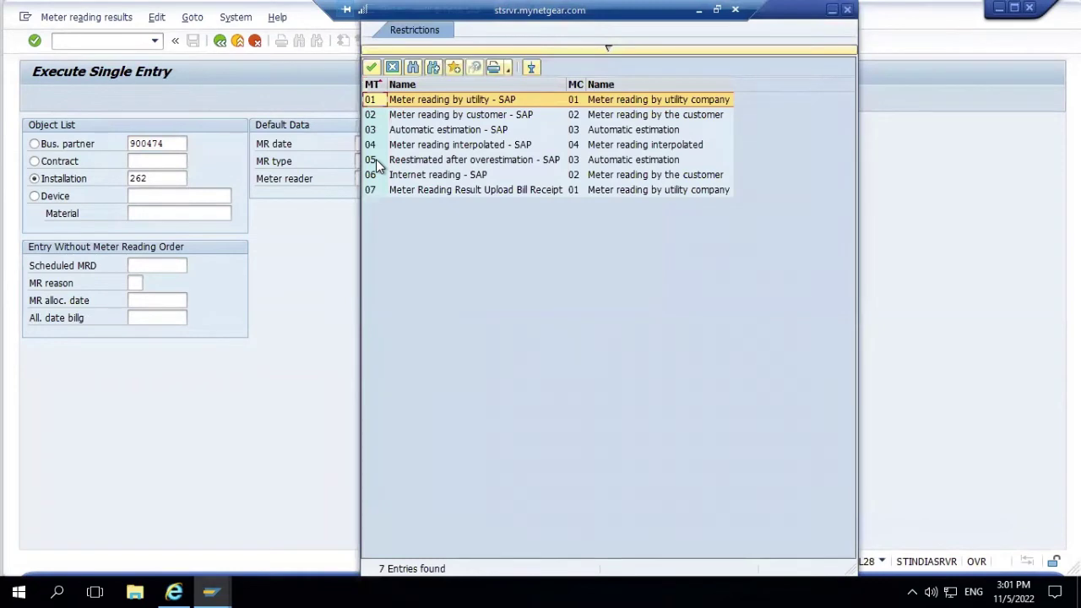
click(372, 68)
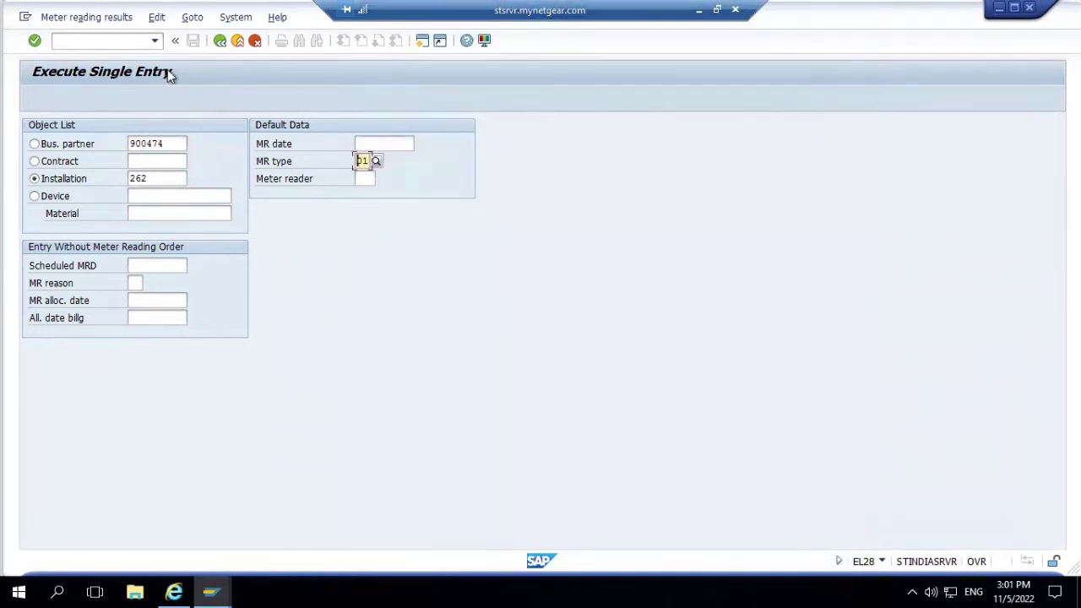
key(Return)
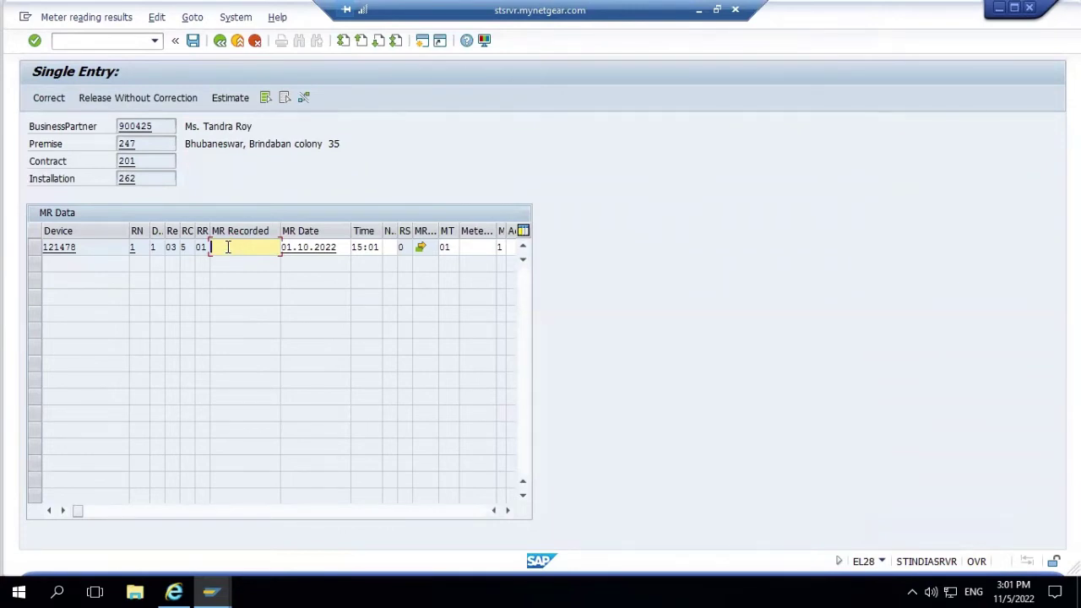
- Enter a reading of 5 for device 121478 on 01.10.2022 and select its row
text(5)
key(Return)
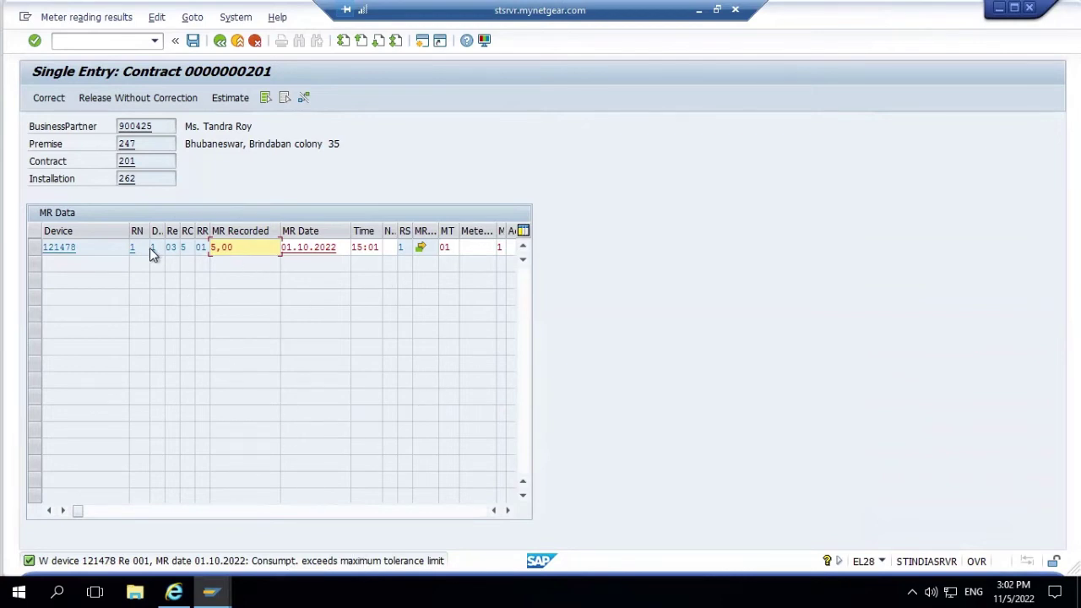
click(33, 247)
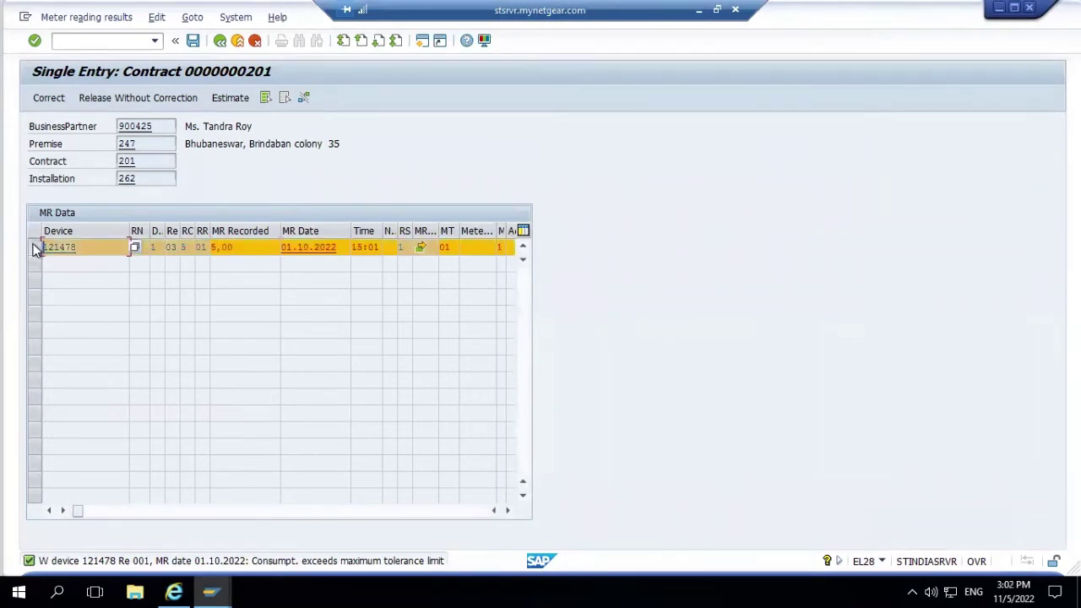
- Correct the reading and have it estimated, yielding 0,00
click(51, 100)
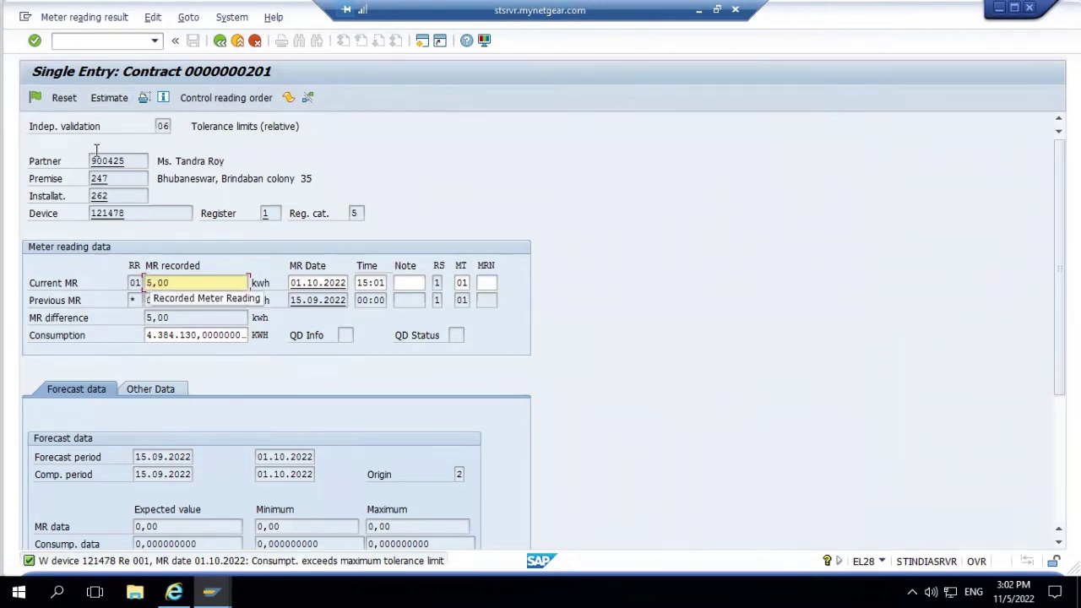
click(106, 98)
click(106, 99)
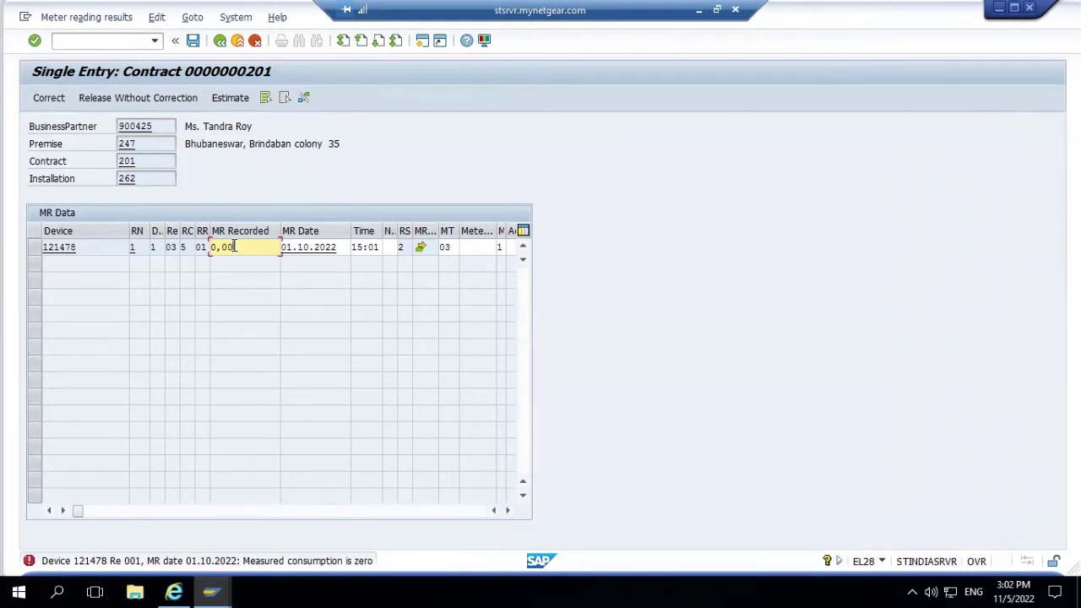
- Replace the reading with 2, release it despite the tolerance warning, and save
key(BackSpace)
key(BackSpace)
key(BackSpace)
key(BackSpace)
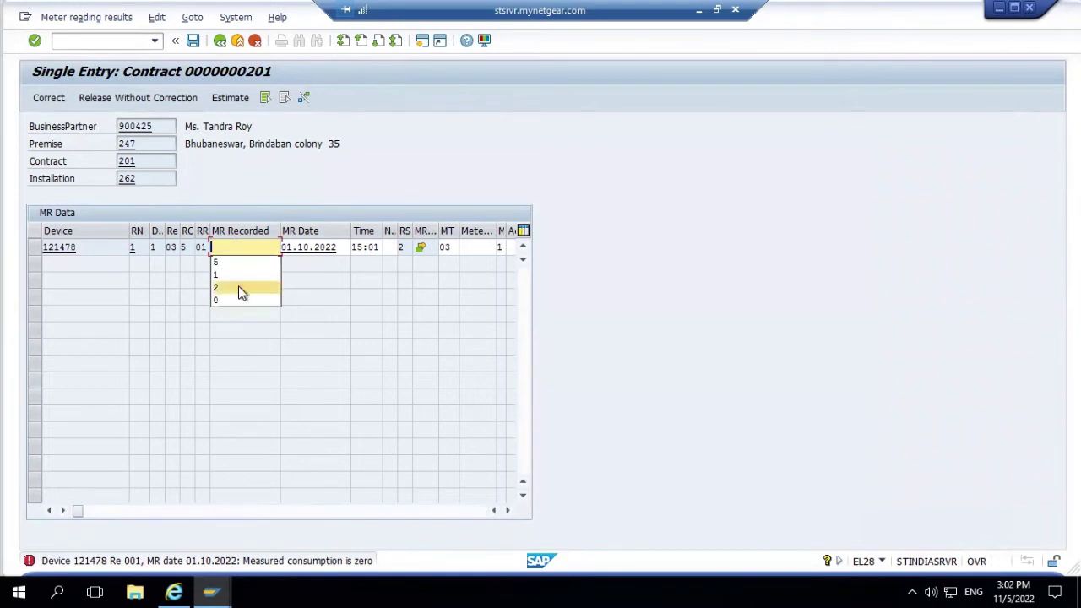
click(238, 288)
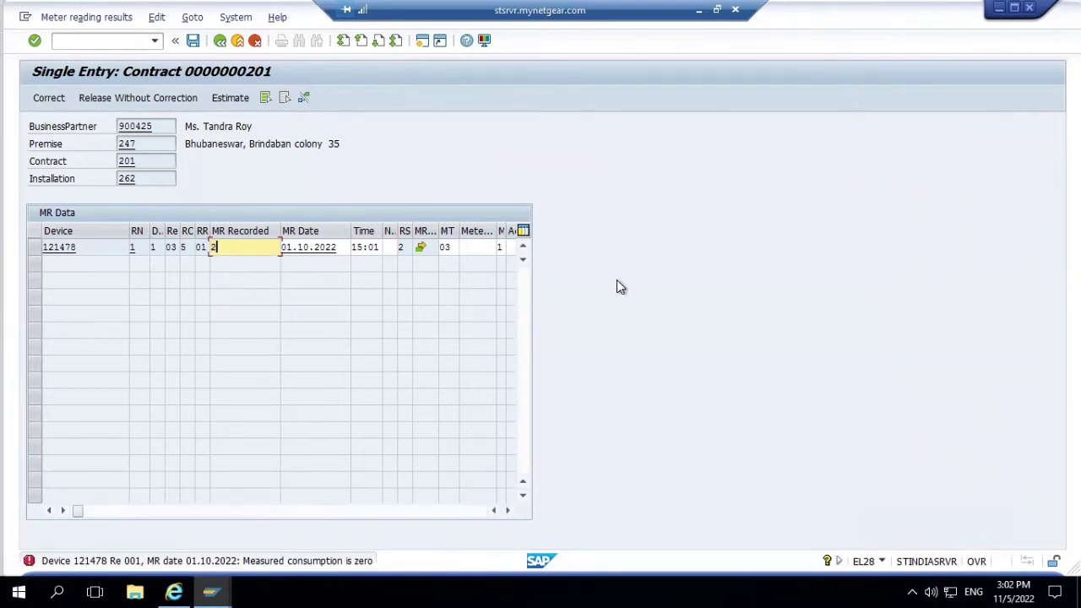
key(Return)
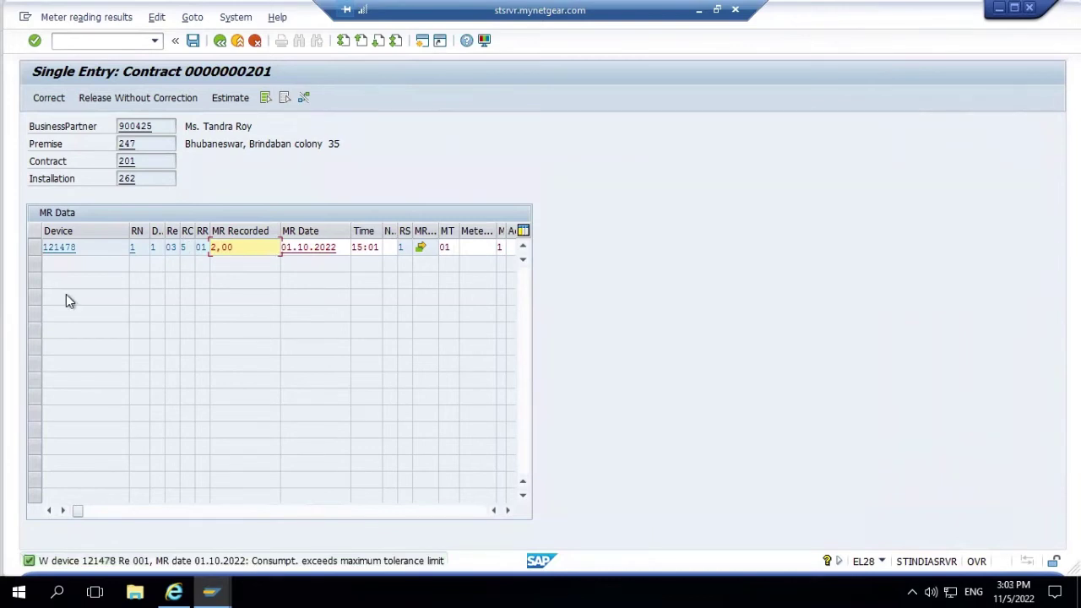
click(32, 249)
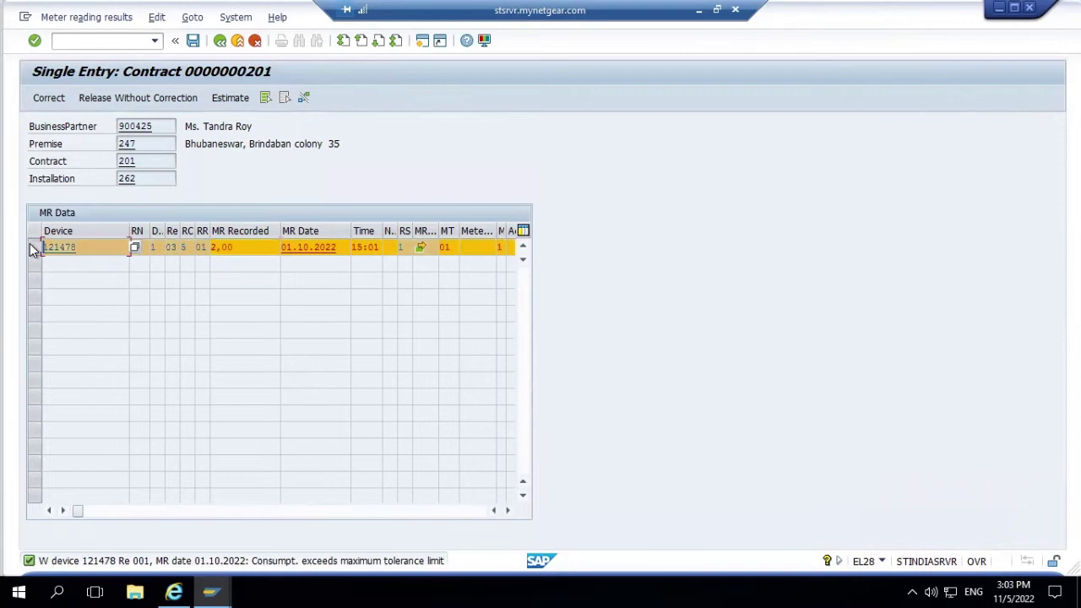
click(124, 98)
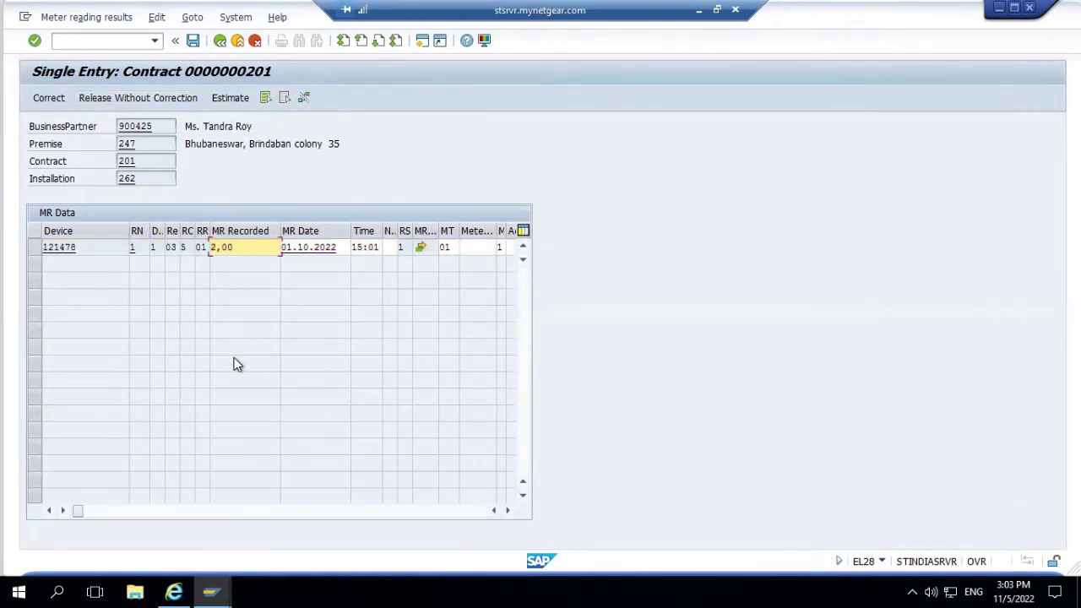
click(192, 41)
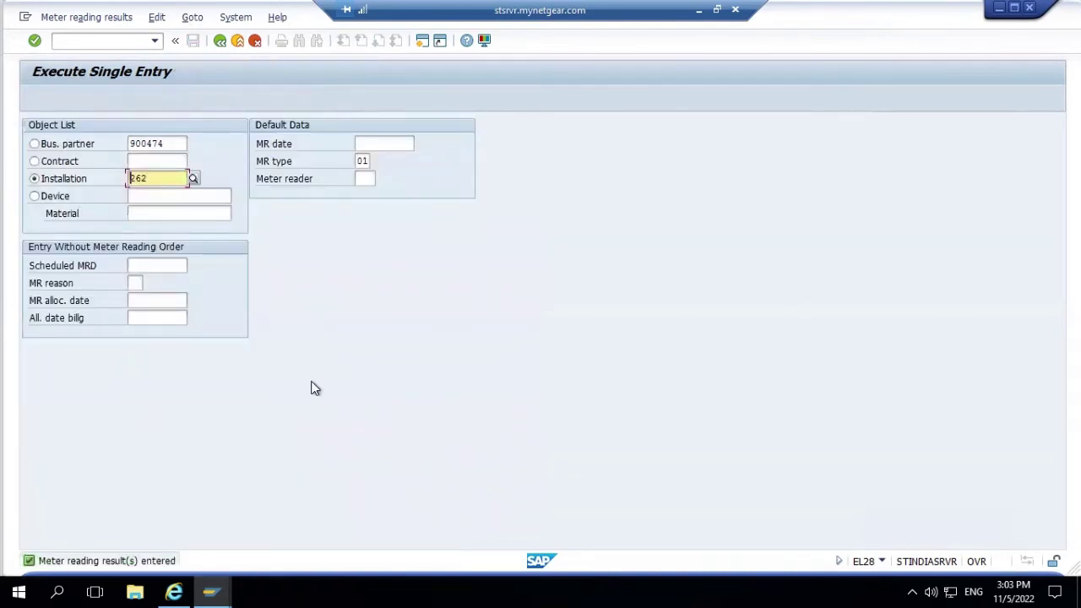
- Refresh installation 262's billing view and check its billing-relevant meter reading results
key(alt+Tab)
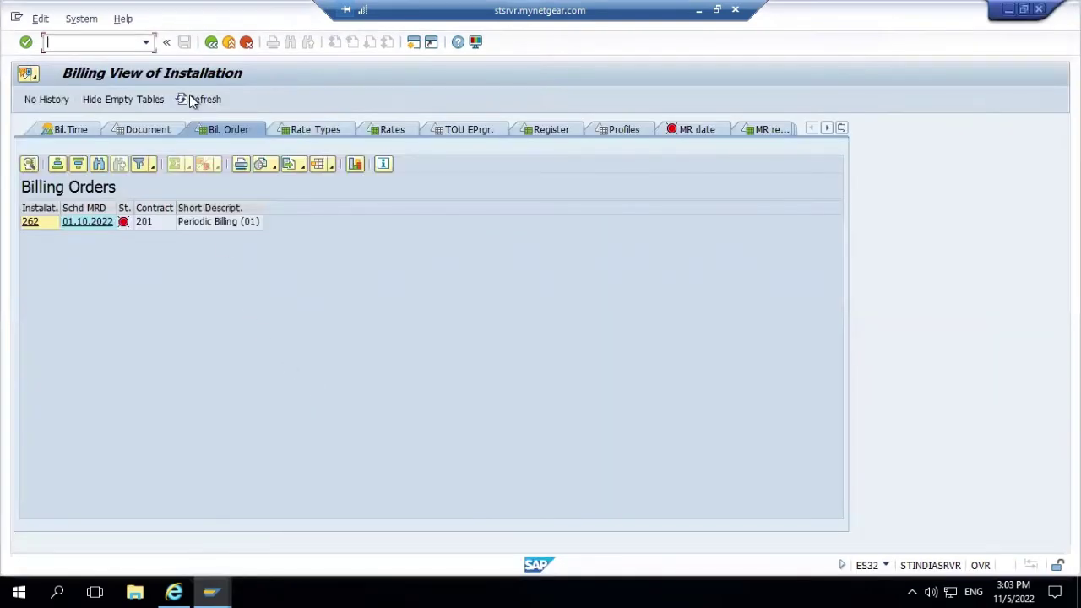
click(193, 101)
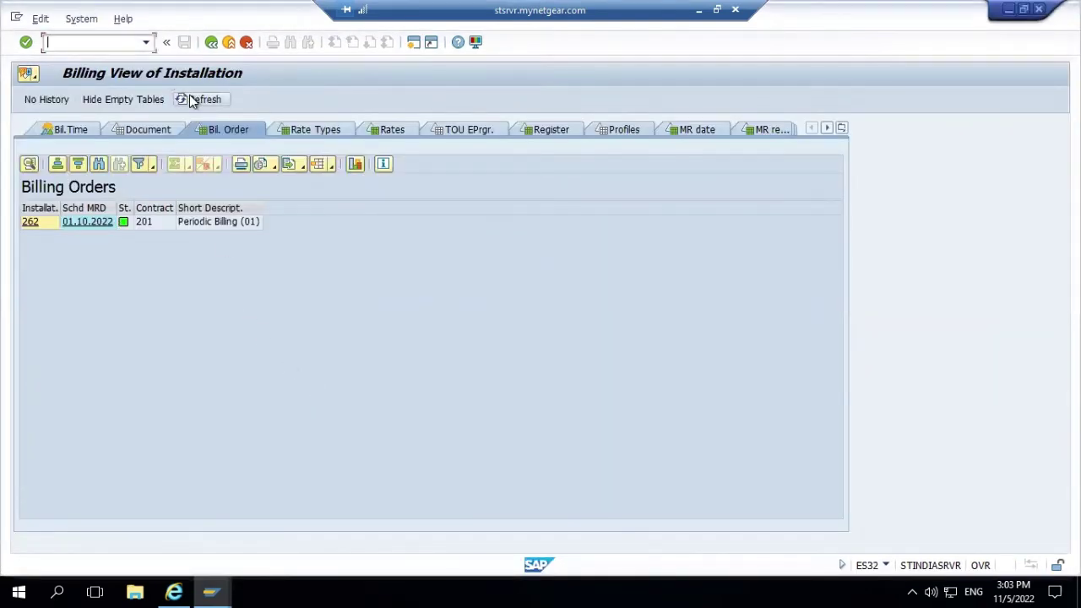
mouse_move(126, 225)
click(782, 131)
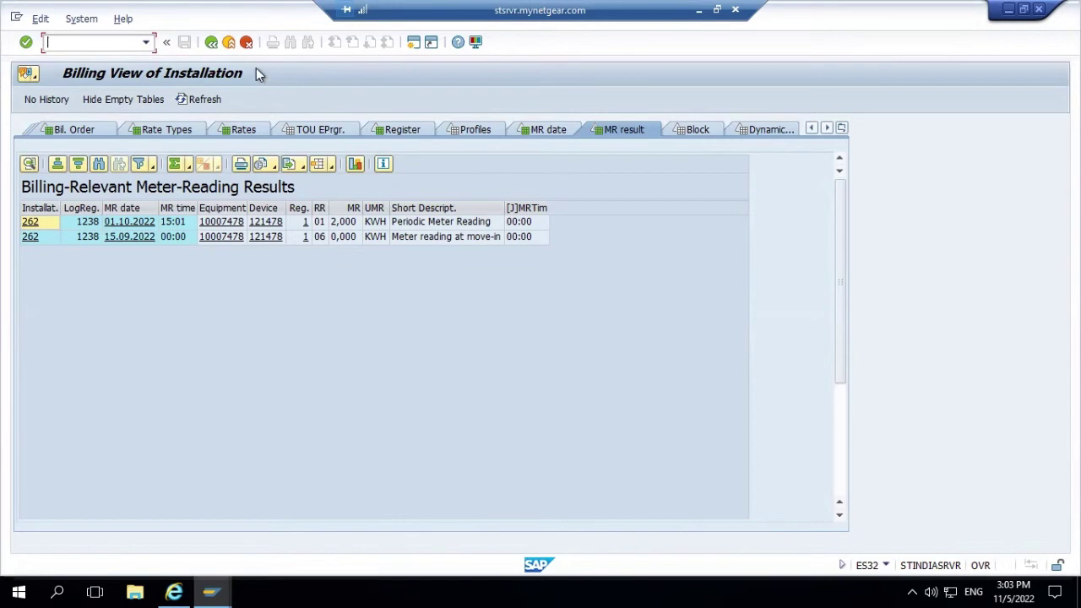
- Inspect installation 262's billing orders and billing documents, then return to meter reading entry
click(211, 44)
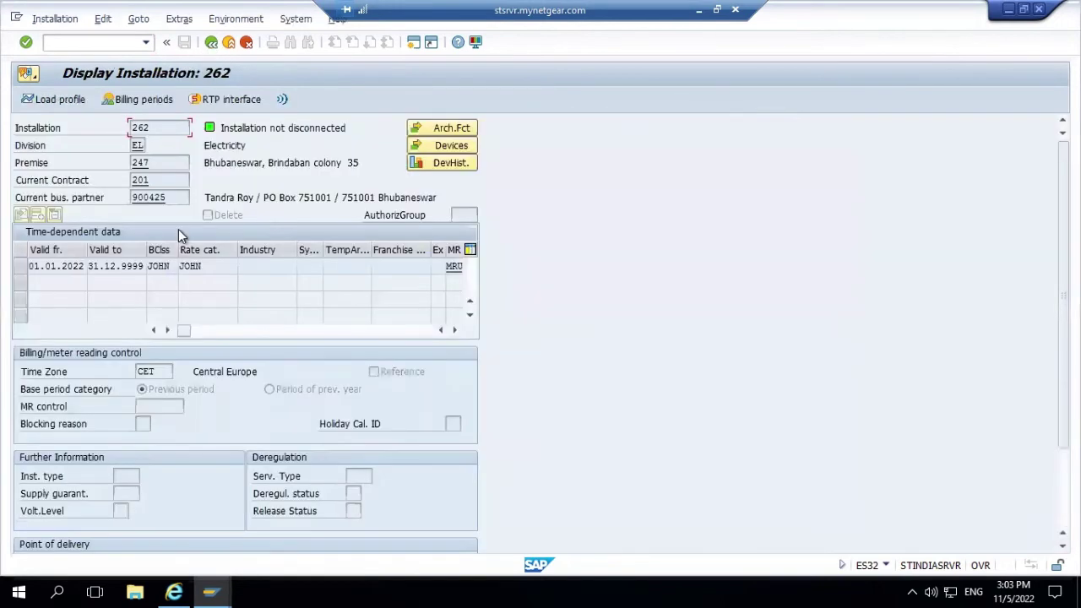
click(146, 99)
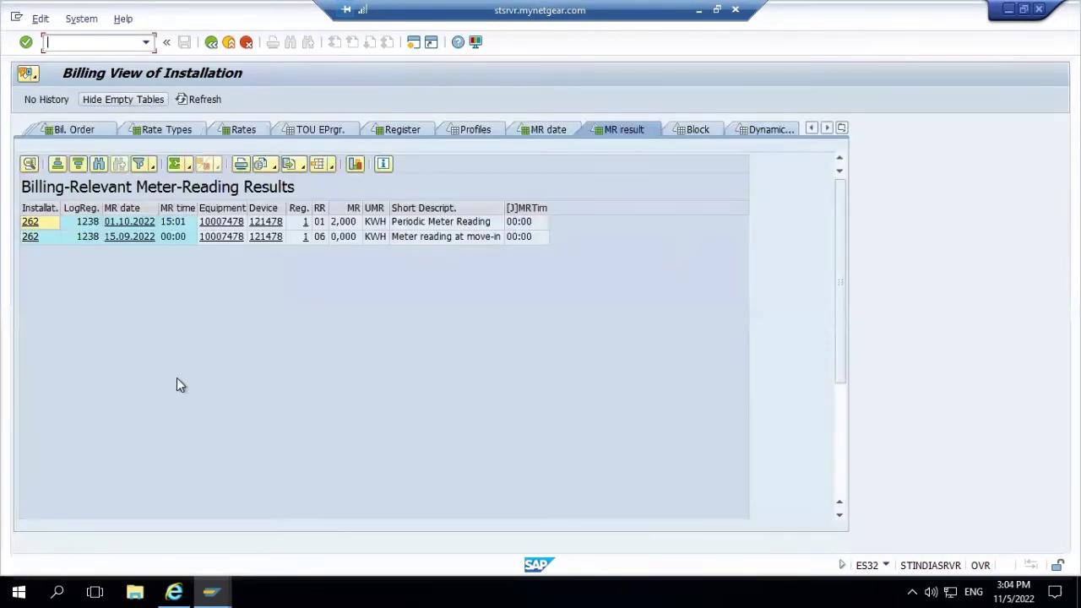
click(76, 127)
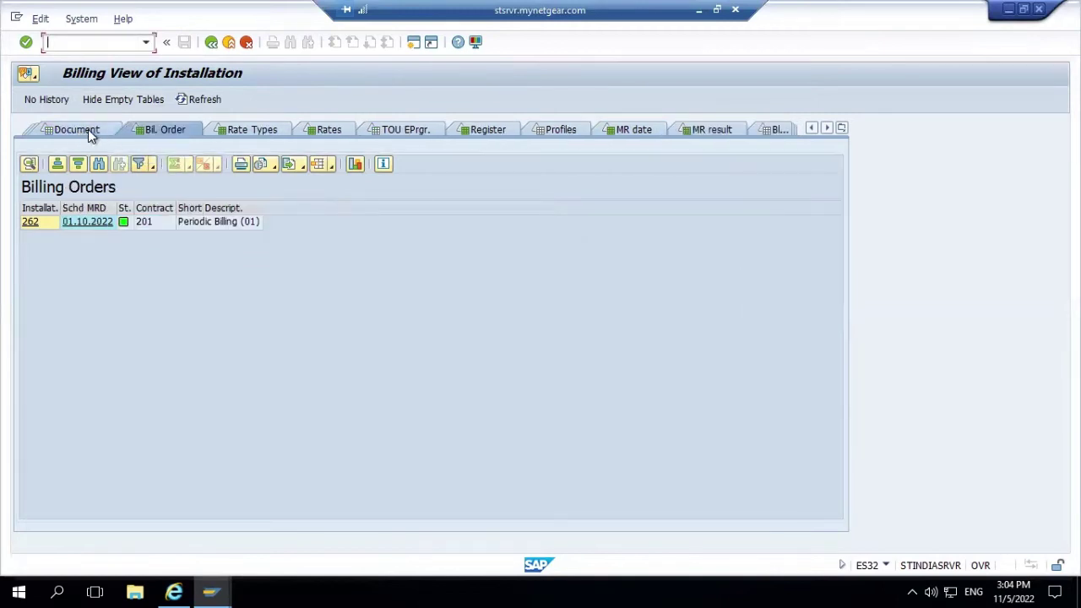
click(89, 130)
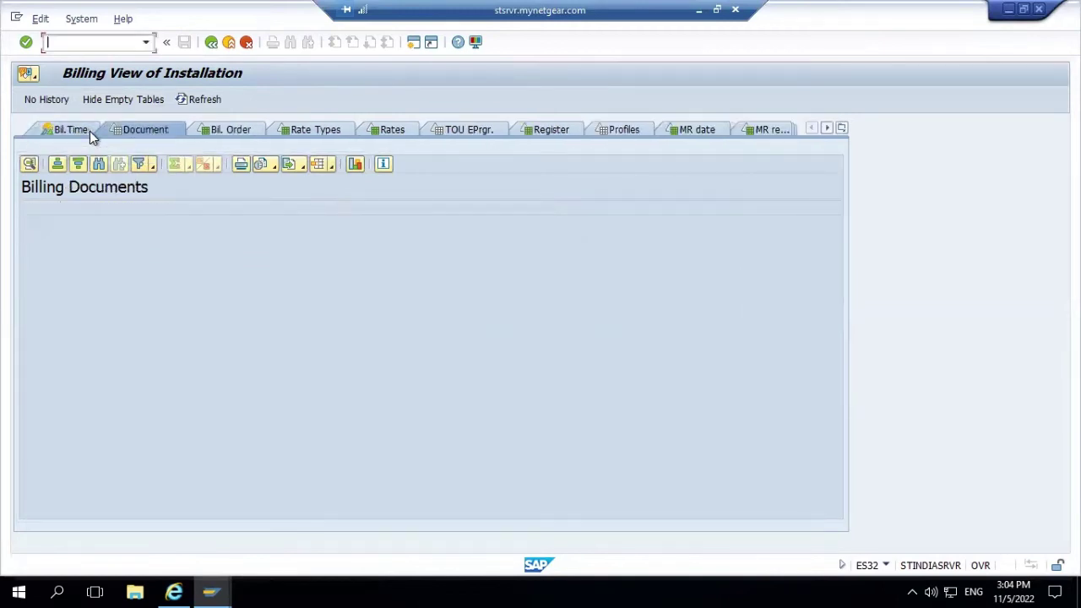
click(233, 132)
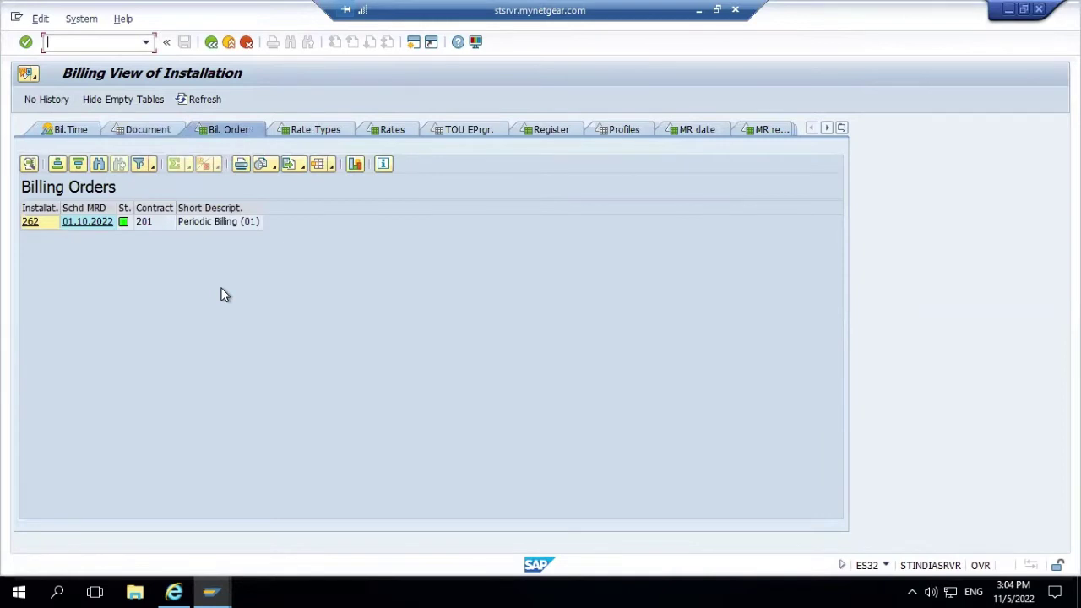
key(F3)
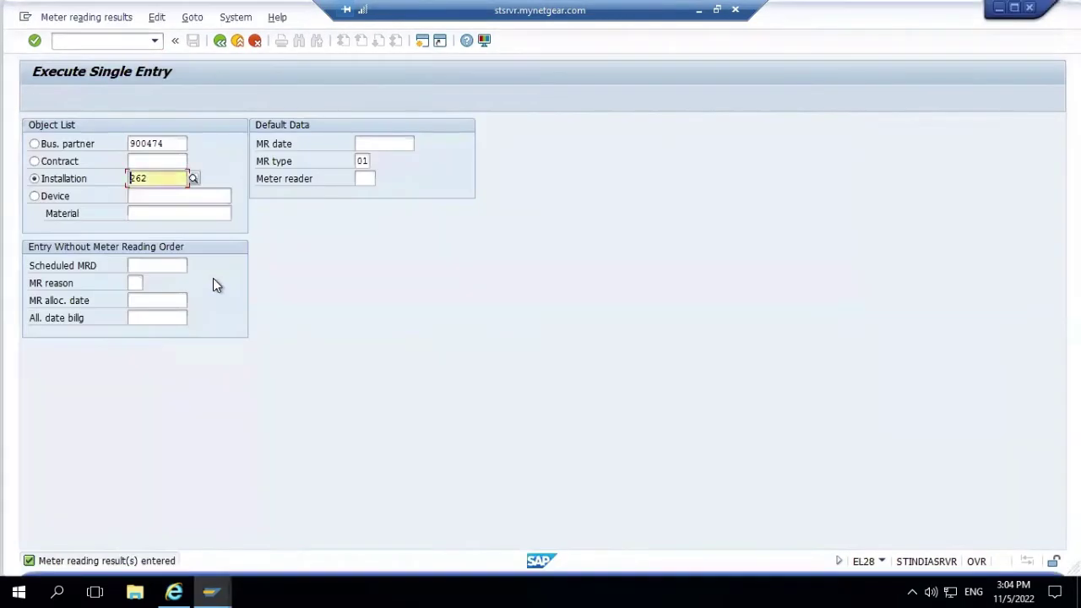
- Launch the individual billing transaction EASIBI by editing a recent transaction code
click(156, 42)
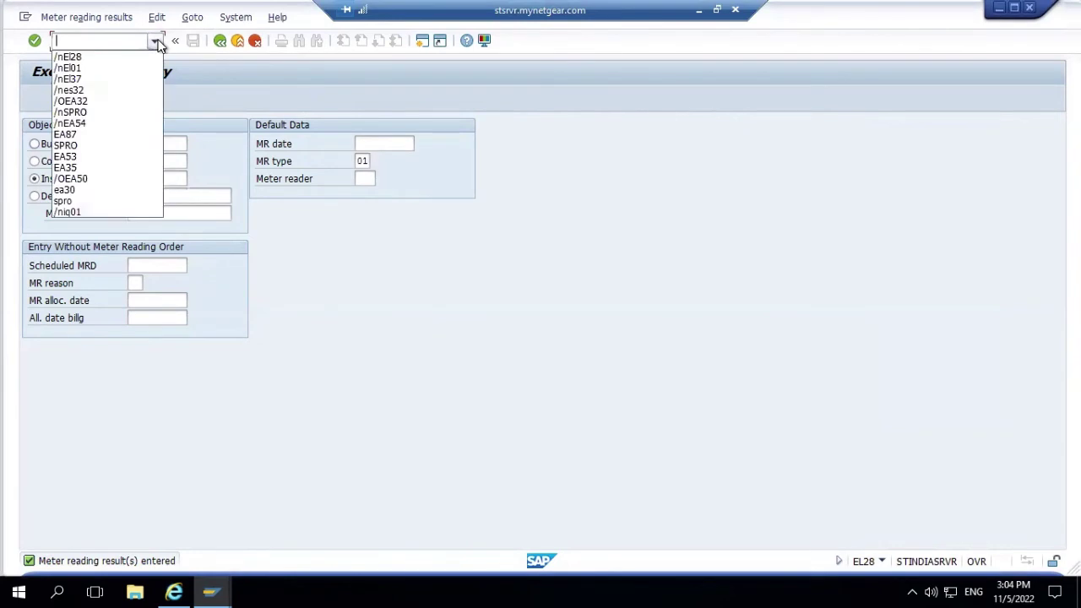
click(109, 59)
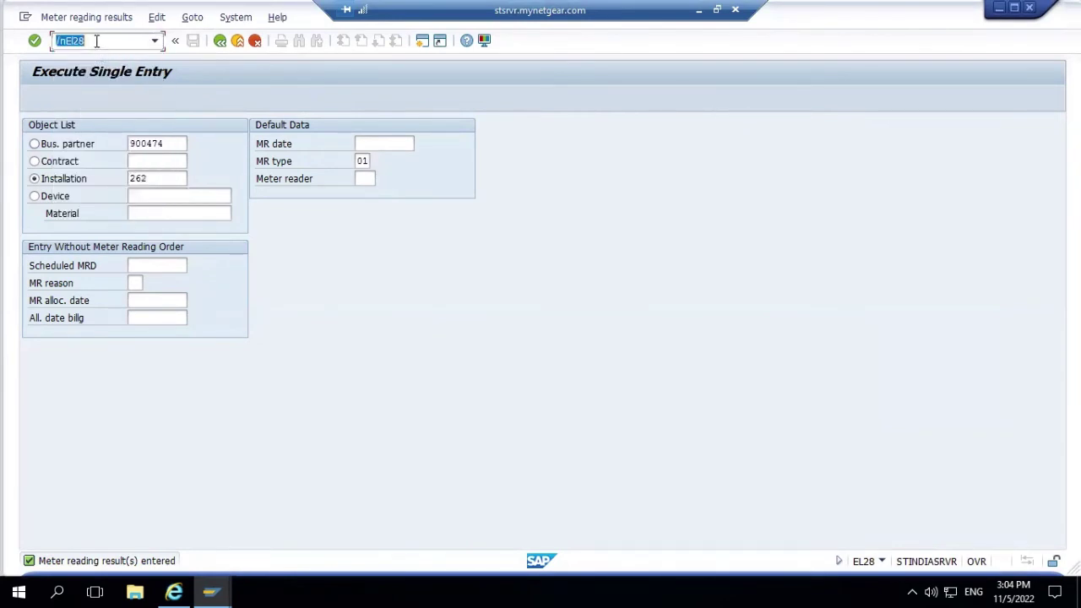
click(97, 41)
key(BackSpace)
key(BackSpace)
key(BackSpace)
text(asibi)
key(Return)
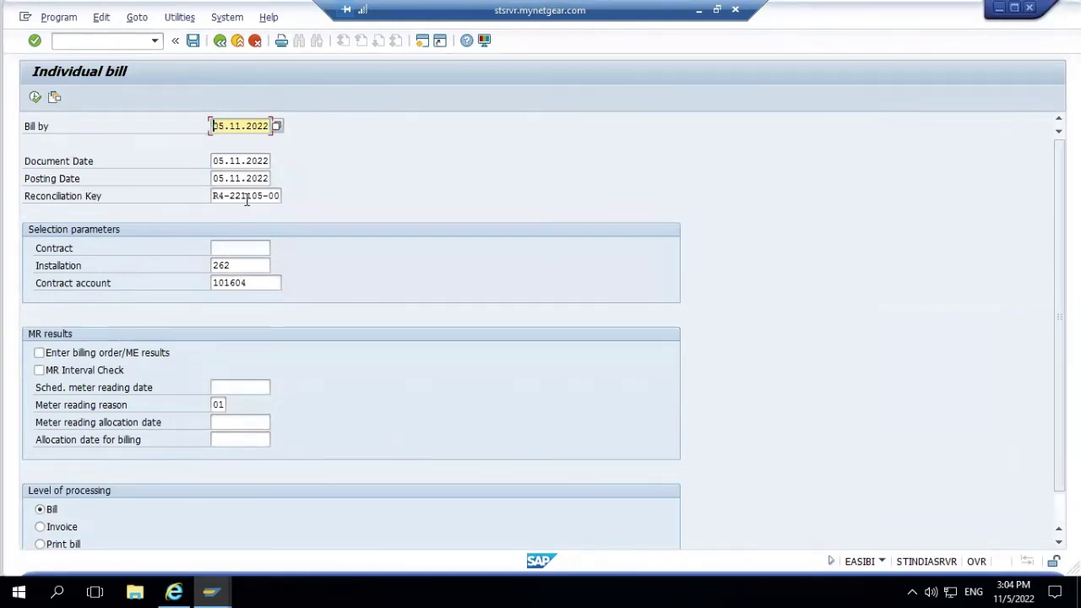
- Clear the contract account and execute billing for installation 262
click(254, 288)
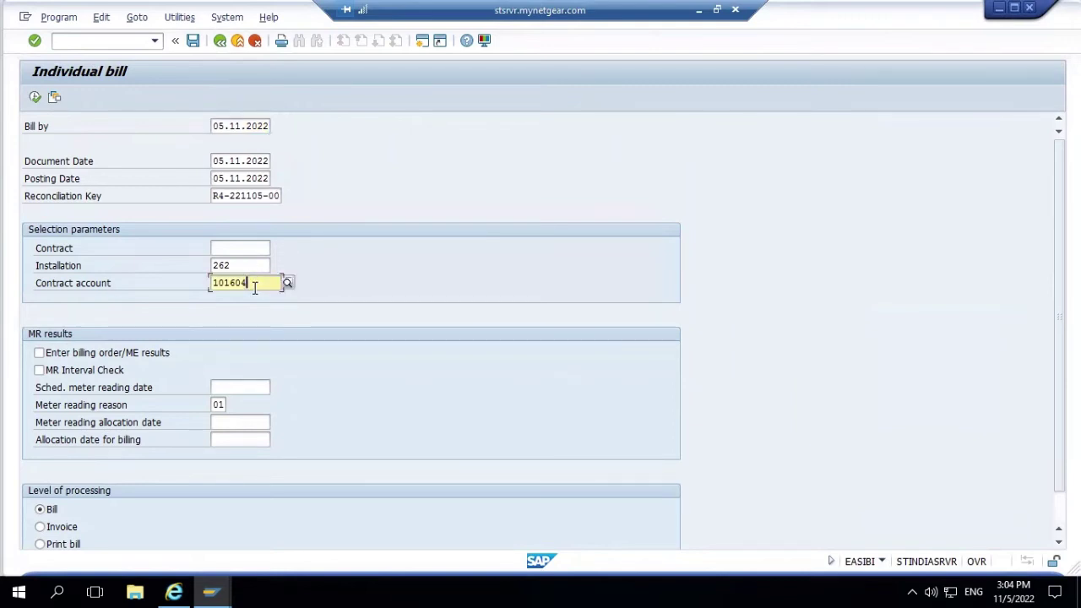
key(BackSpace)
key(BackSpace)
key(BackSpace)
key(BackSpace)
key(BackSpace)
key(BackSpace)
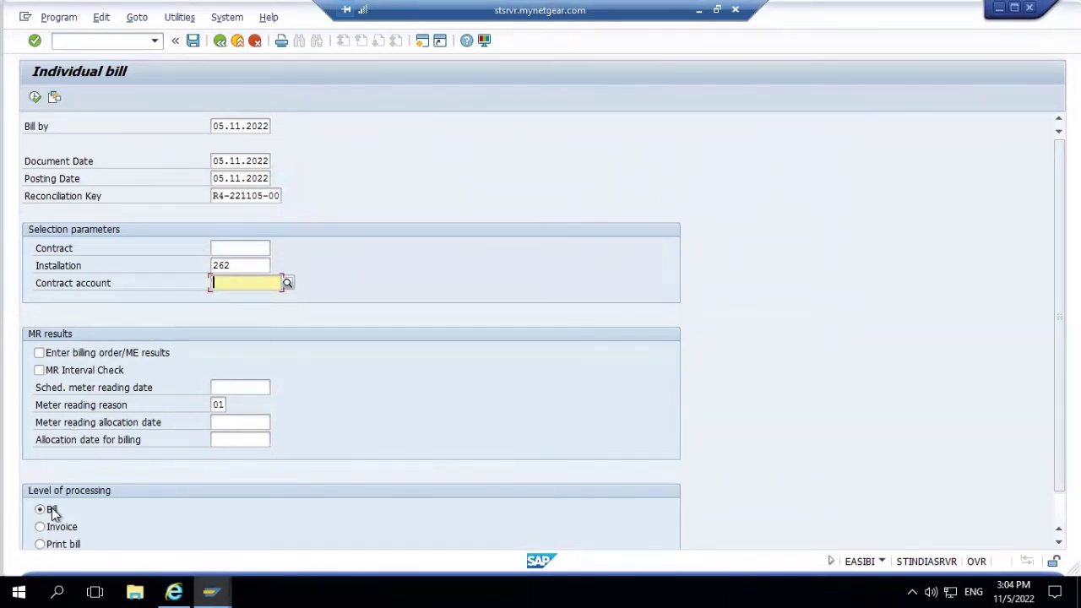
click(35, 98)
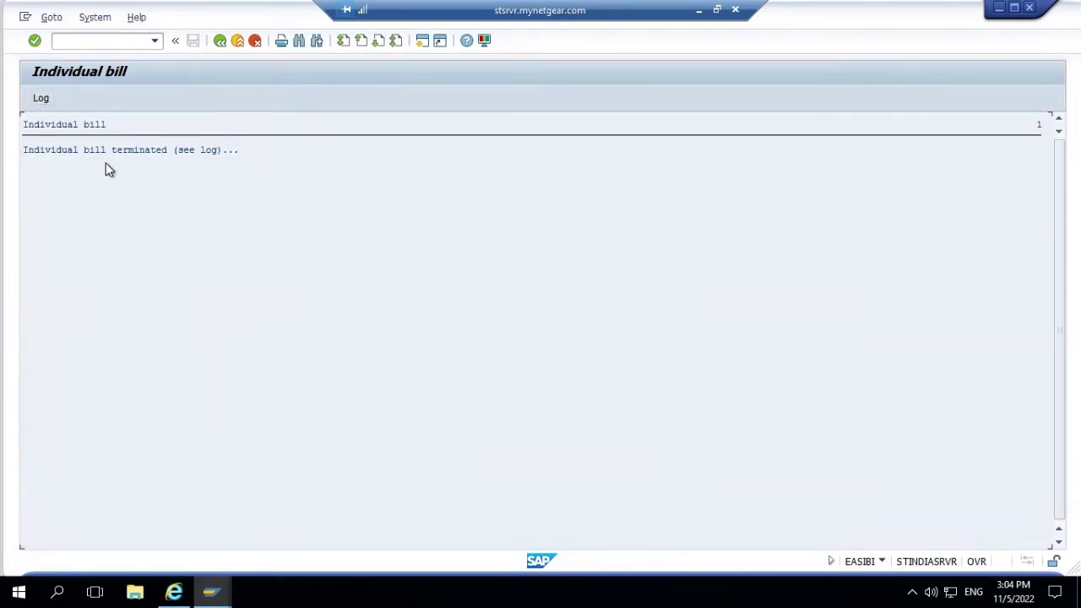
- Read the billing log's JOHNP missing-operand-values error, then go back to Individual bill
click(44, 98)
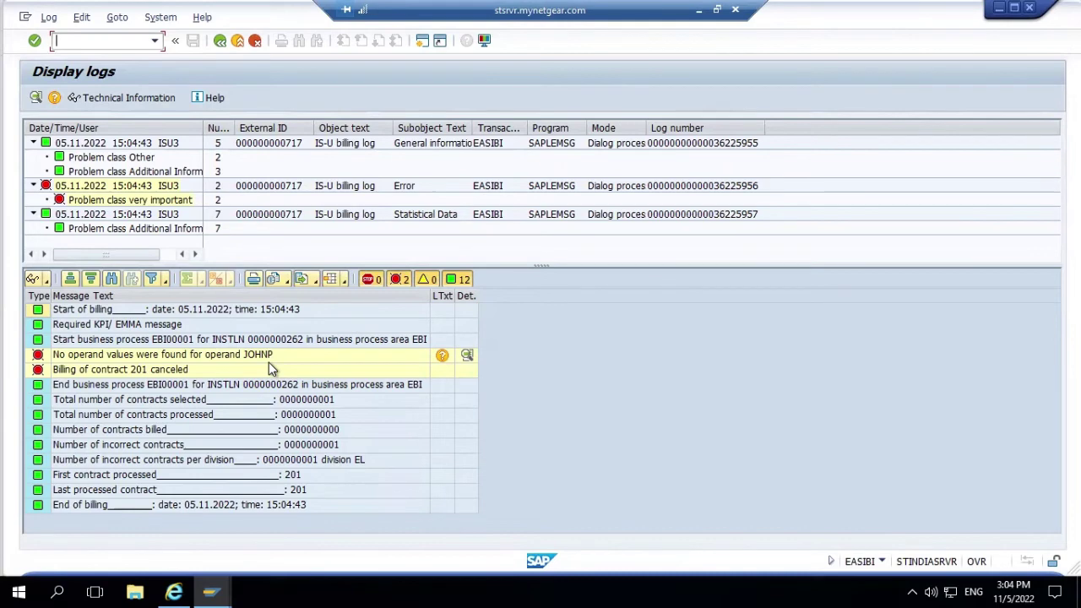
click(443, 357)
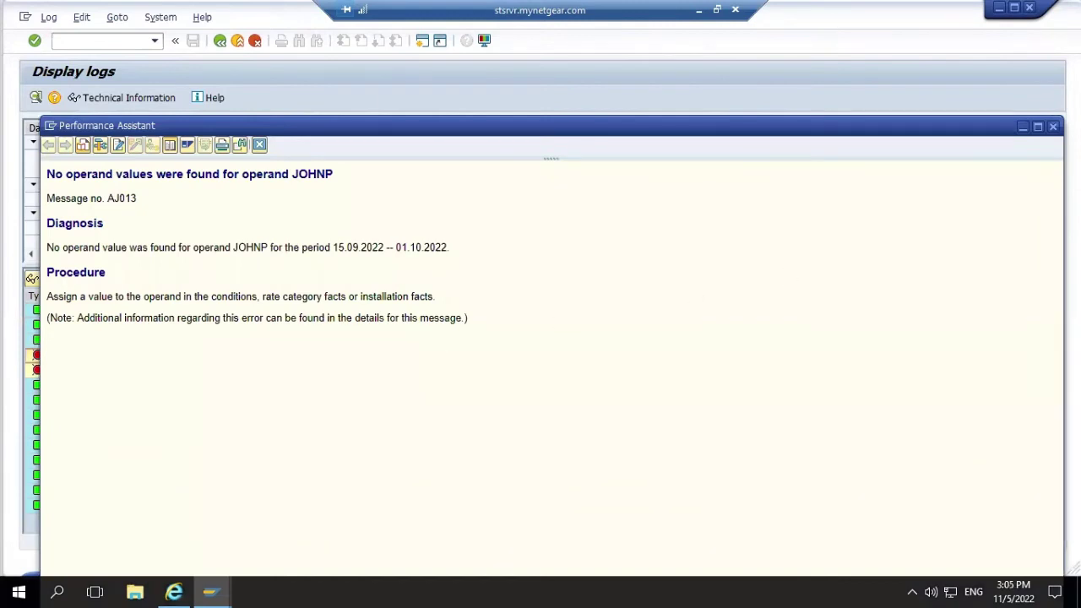
click(1053, 126)
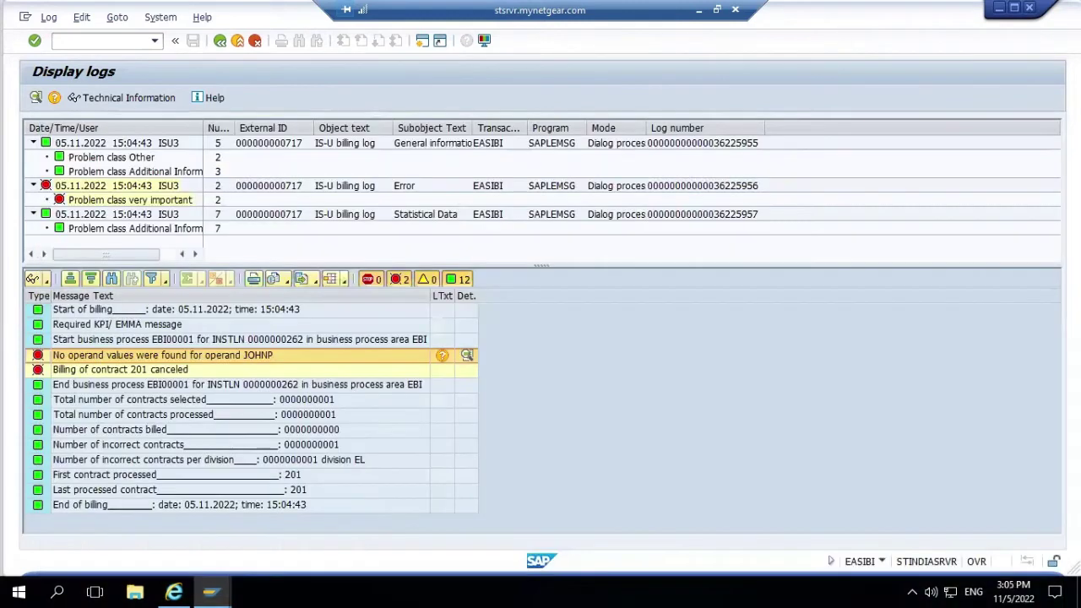
click(221, 42)
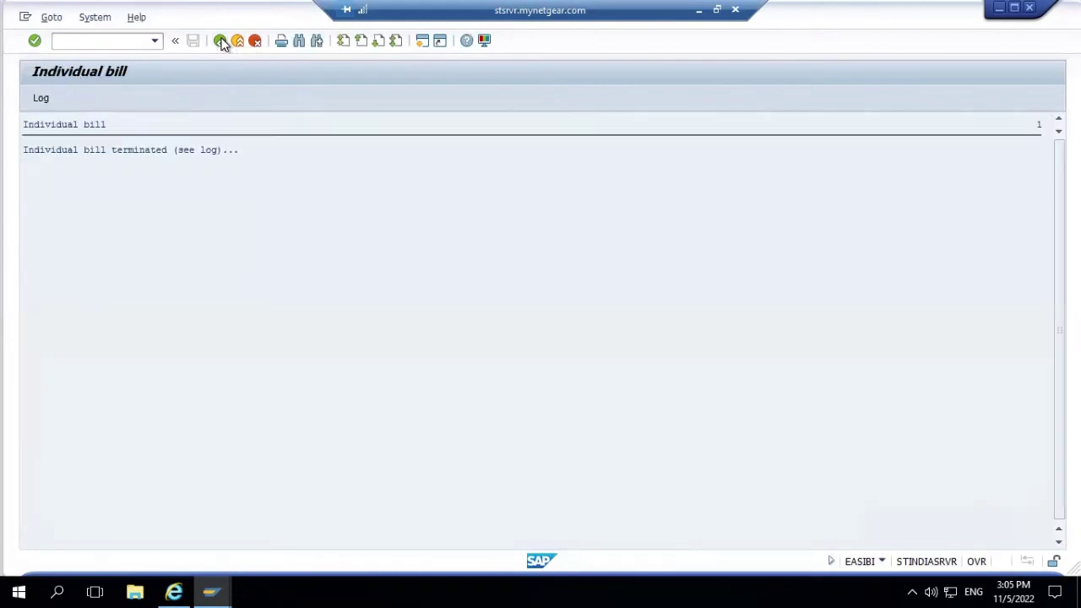
click(221, 41)
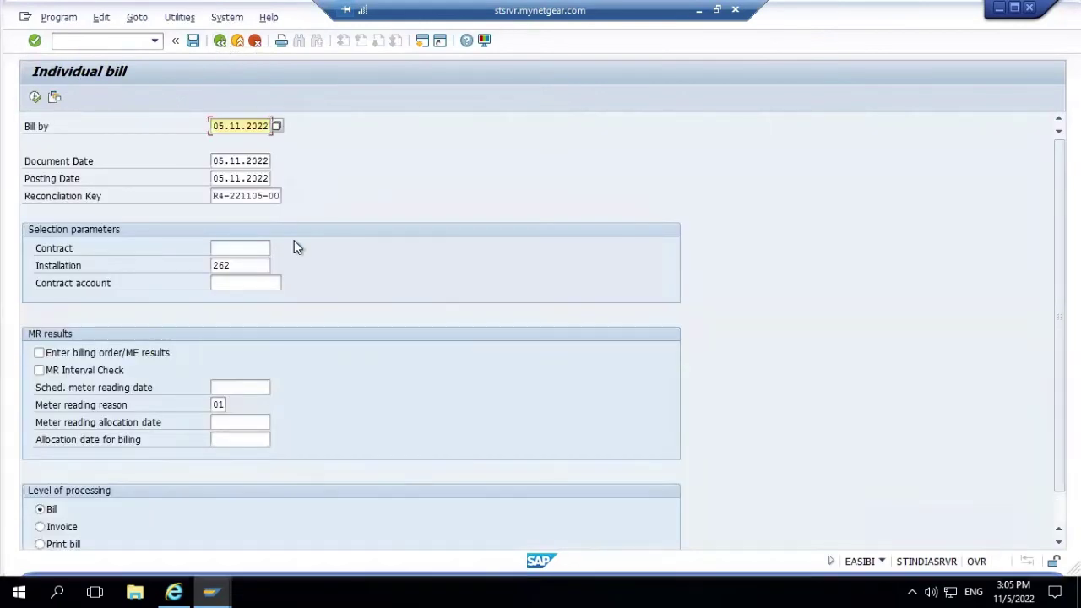
- Switch installation 262 to change mode and start creating an operand in its facts
key(F3)
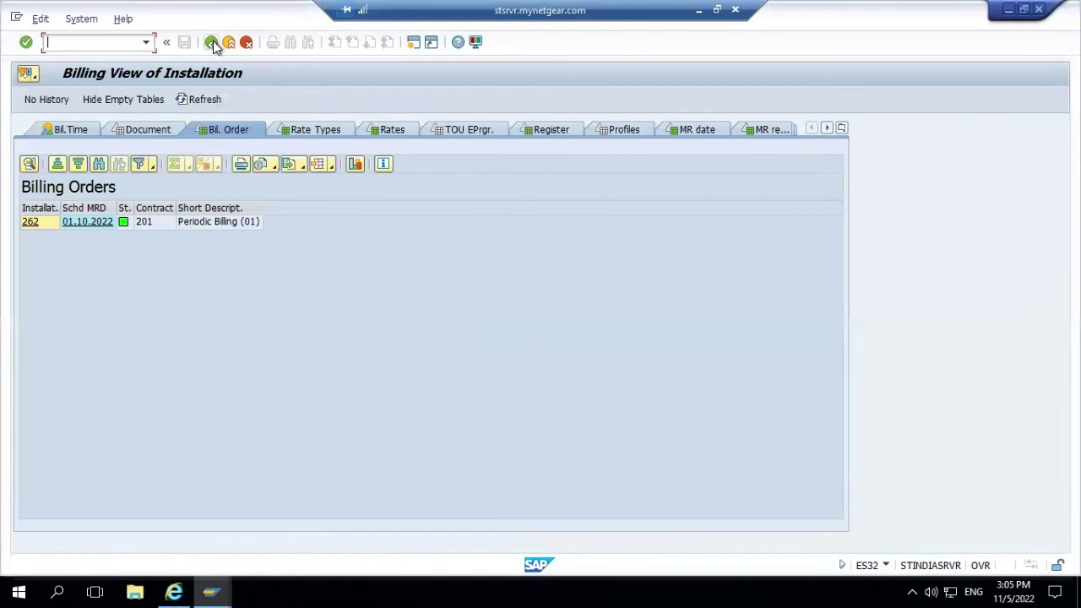
click(212, 43)
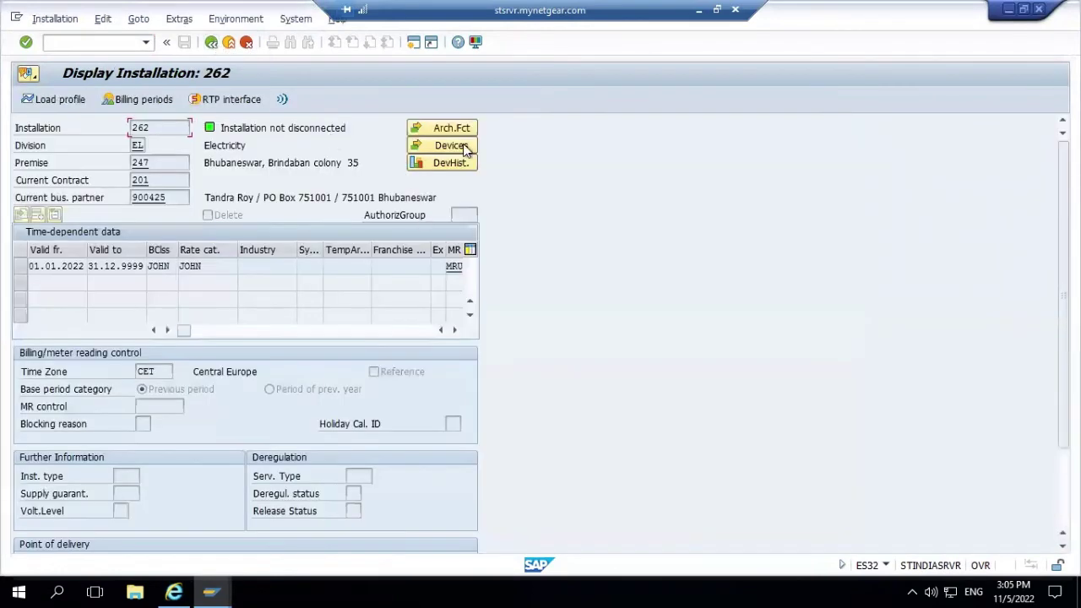
click(212, 44)
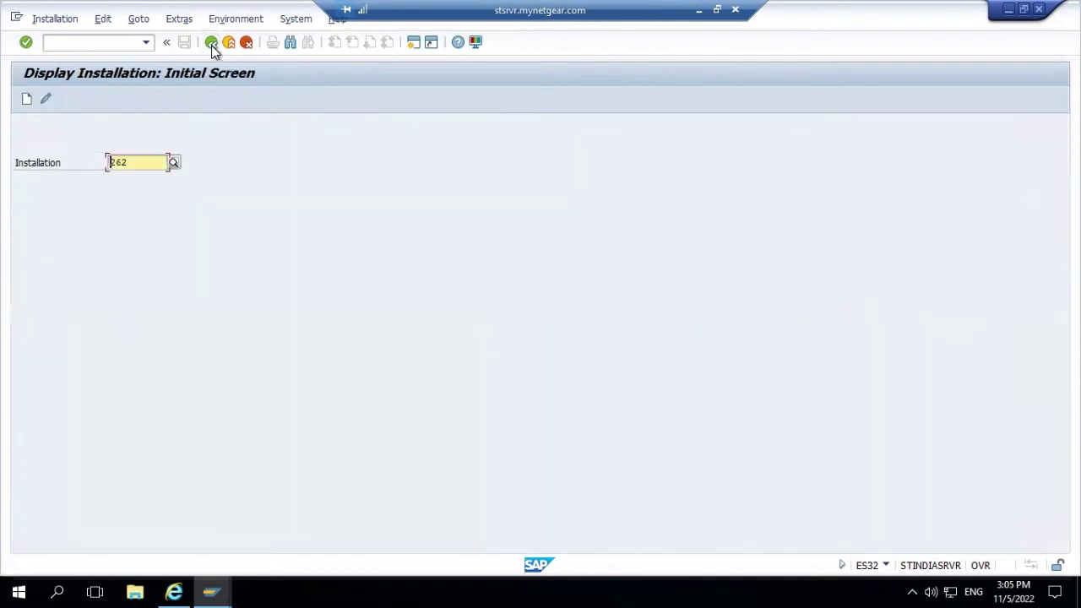
click(45, 99)
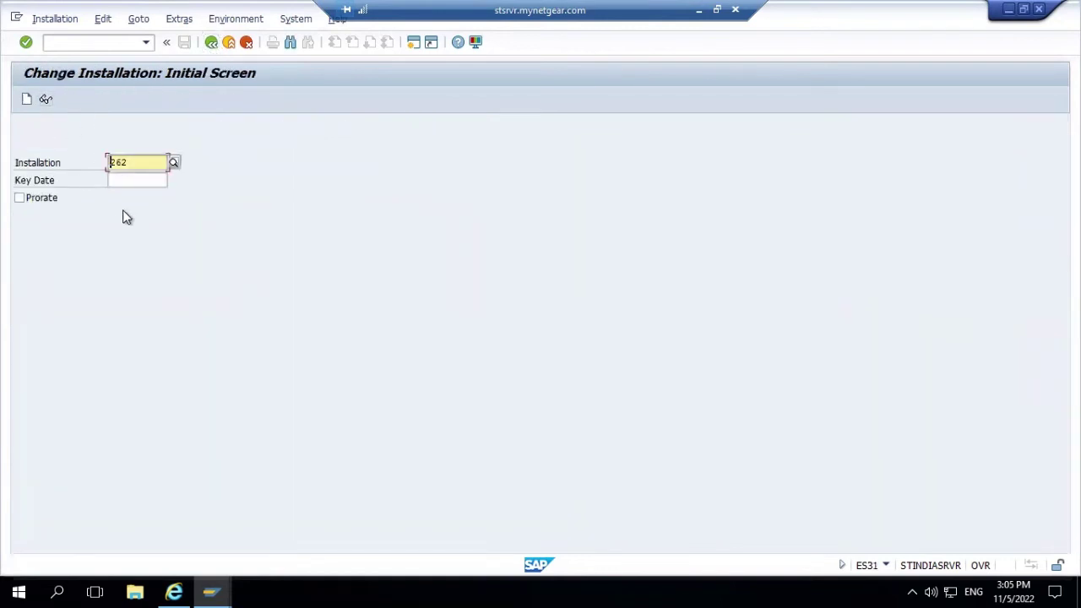
key(Return)
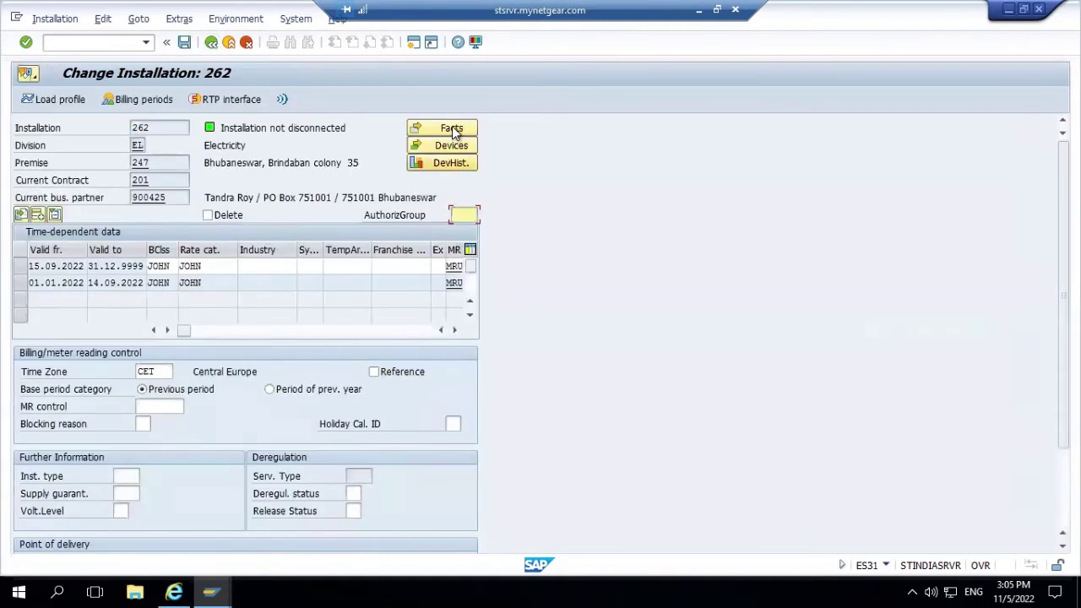
click(452, 128)
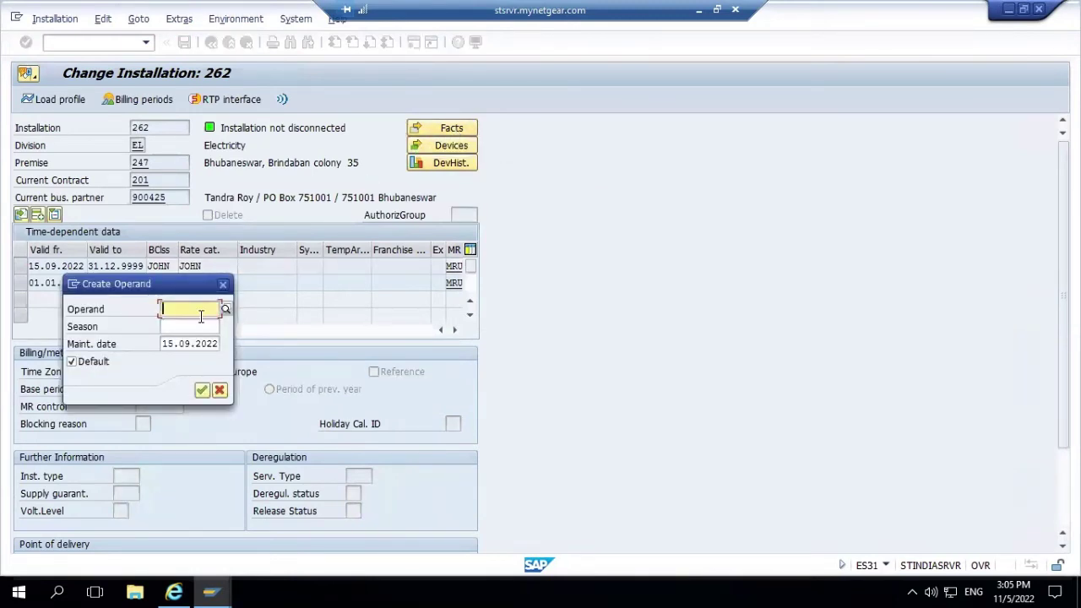
- Create operand JOHNP on installation 262 from the Create Operand popup
text(J)
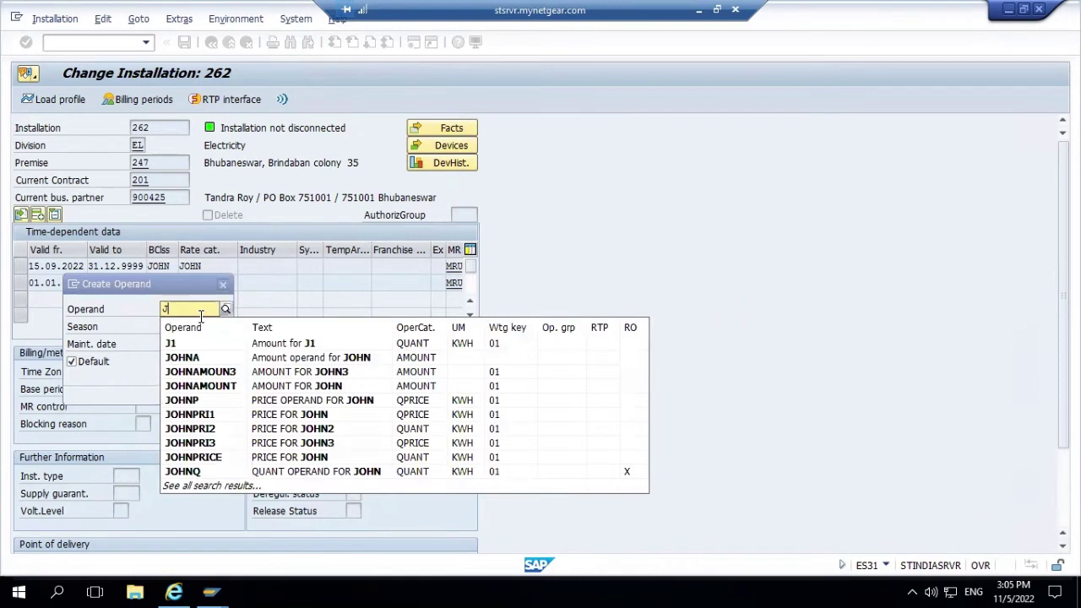
text(o)
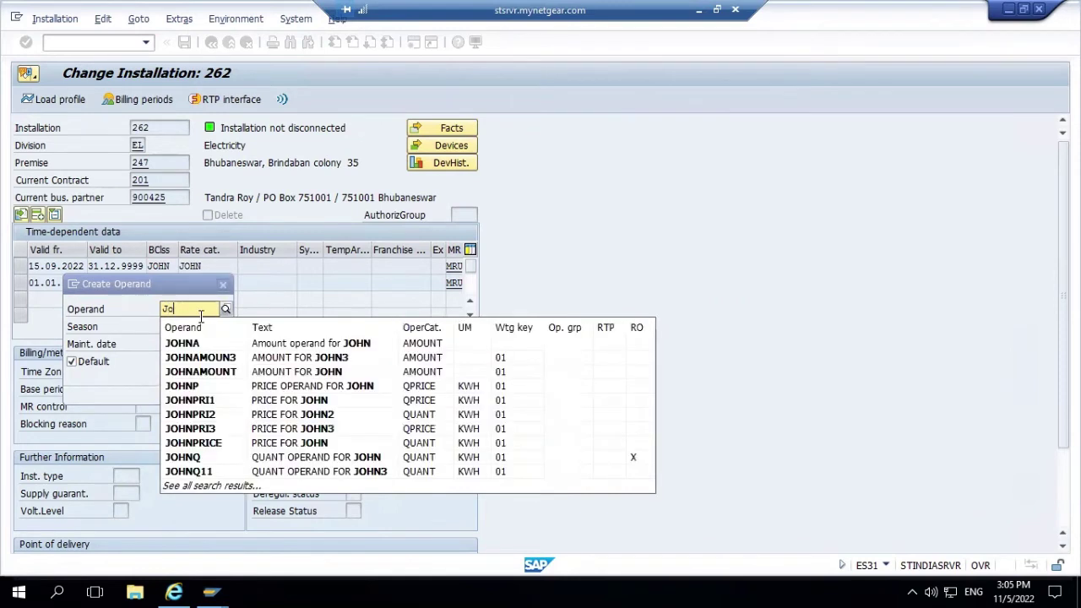
click(199, 386)
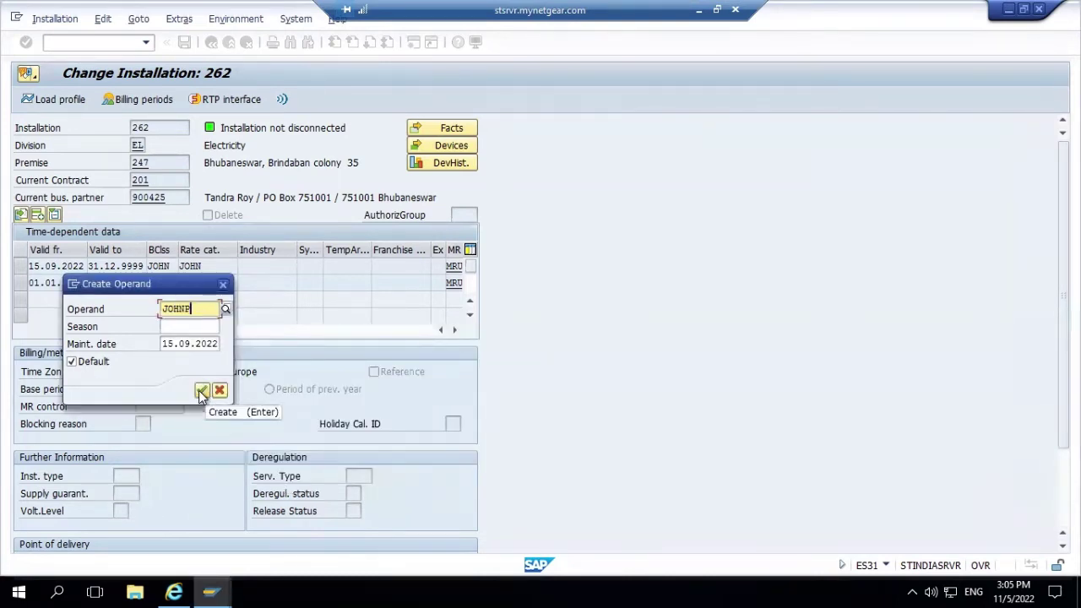
click(201, 391)
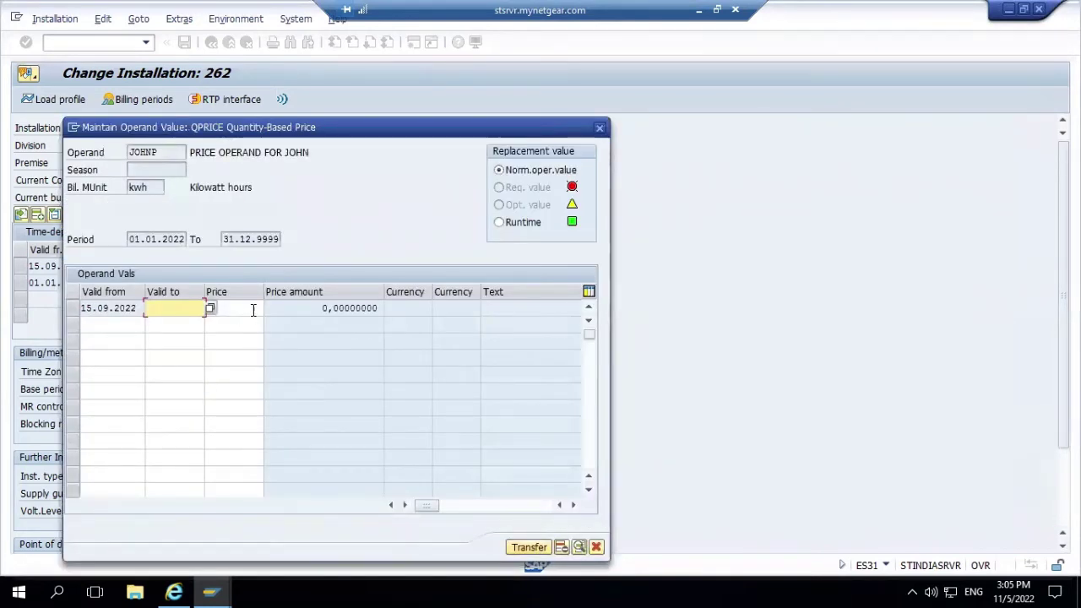
- Assign price 235678301 to JOHNP from 15.09.2022 and close the operand value dialog
click(253, 309)
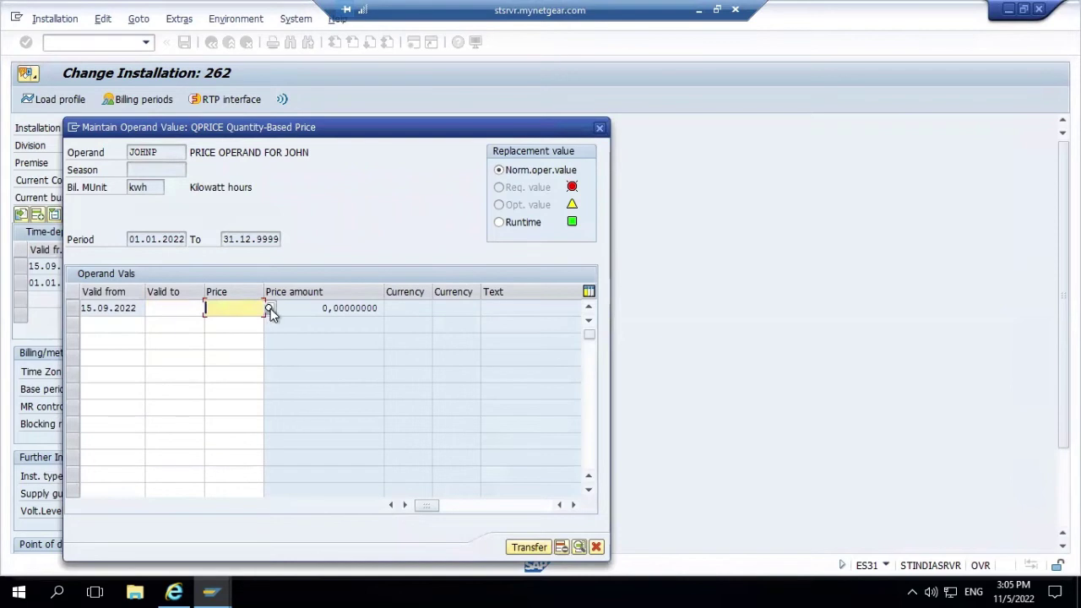
click(268, 309)
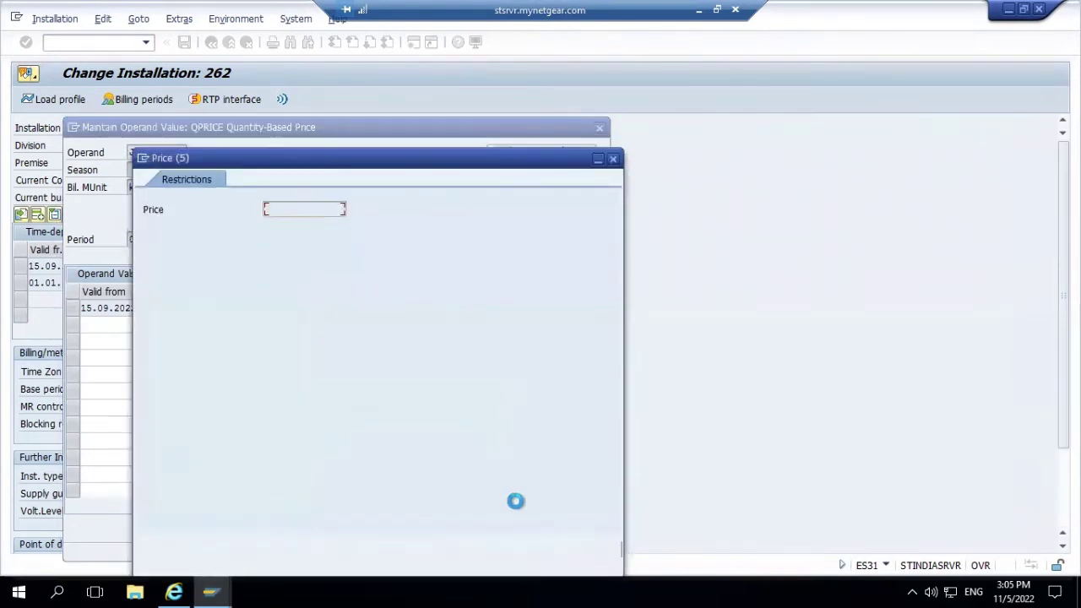
click(564, 551)
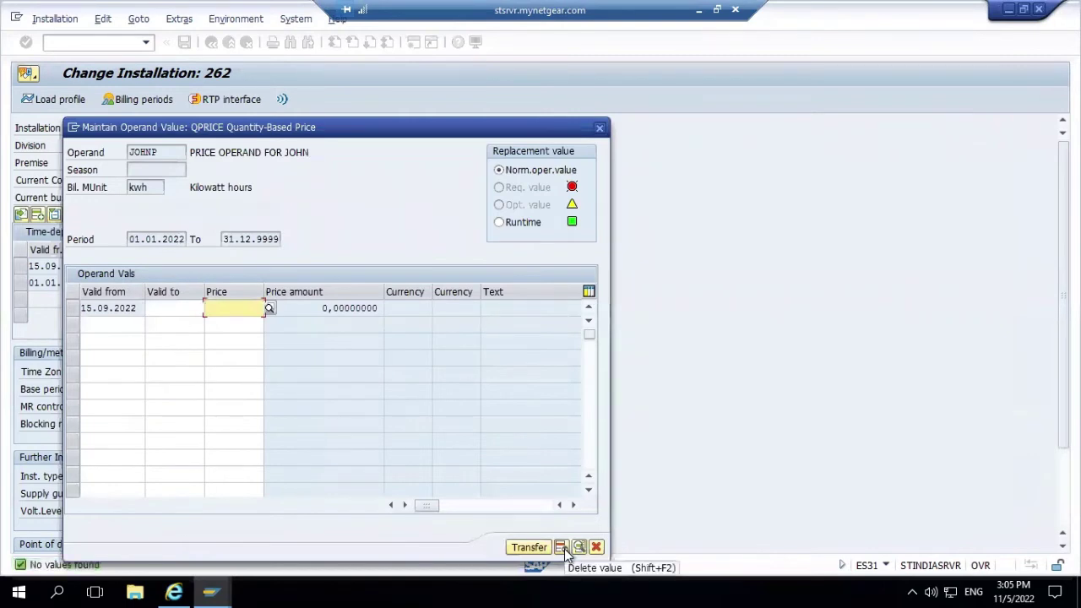
key(BackSpace)
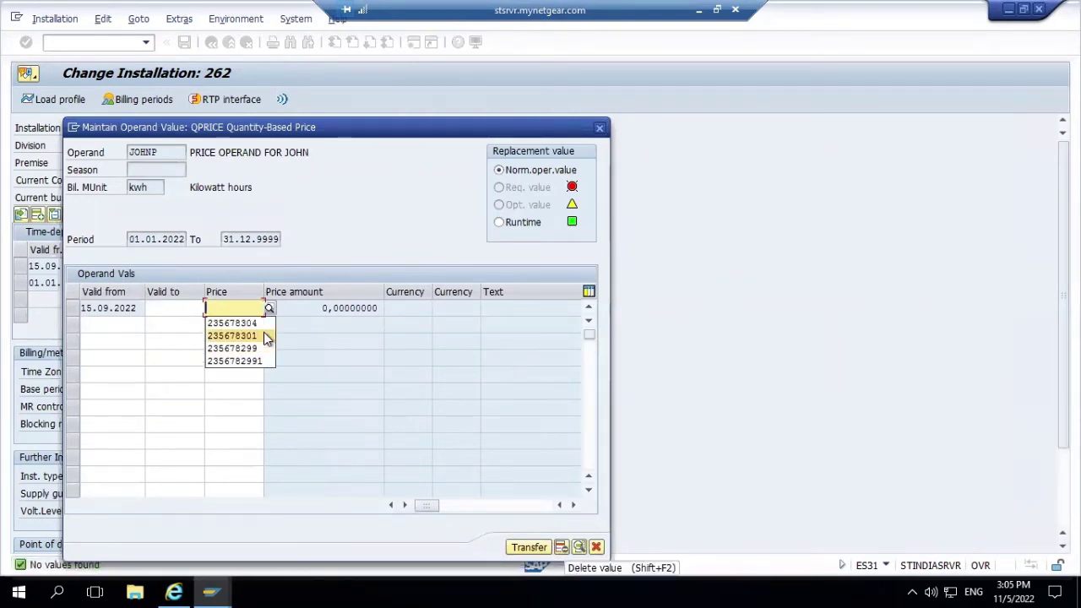
click(237, 335)
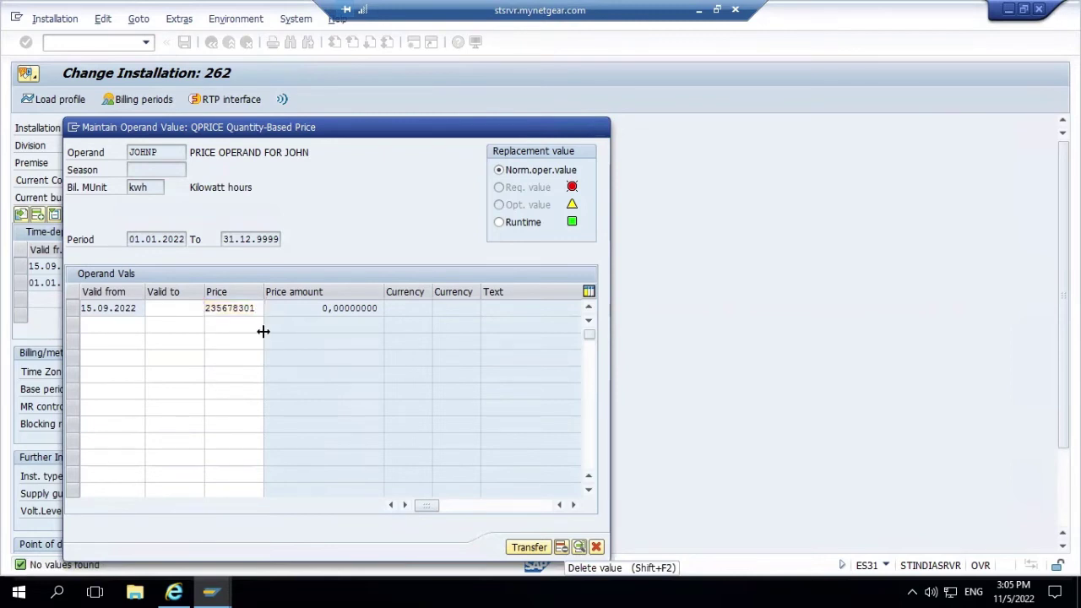
key(Return)
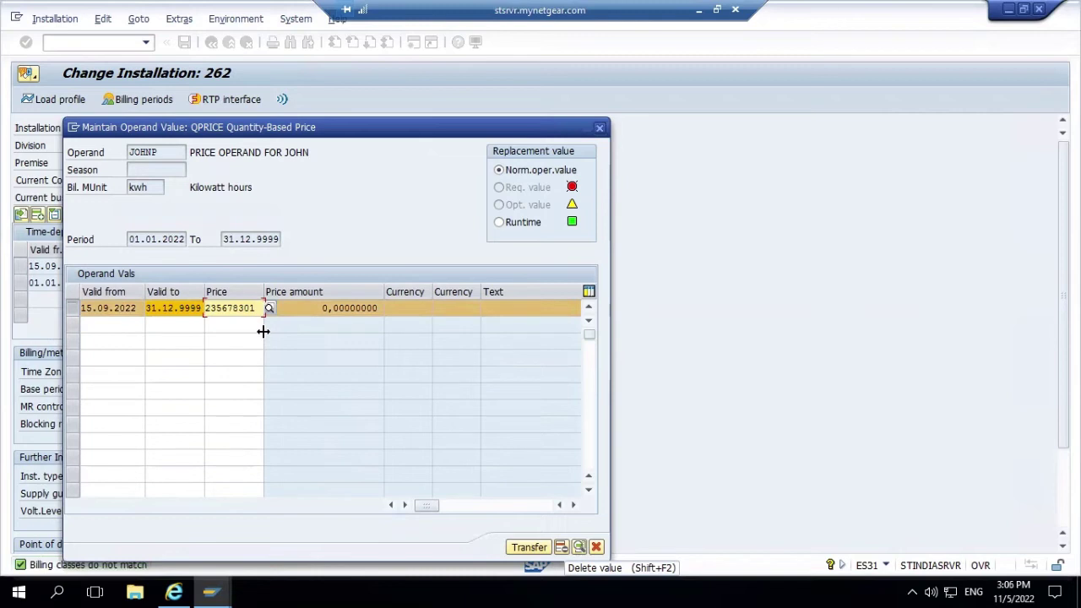
click(602, 128)
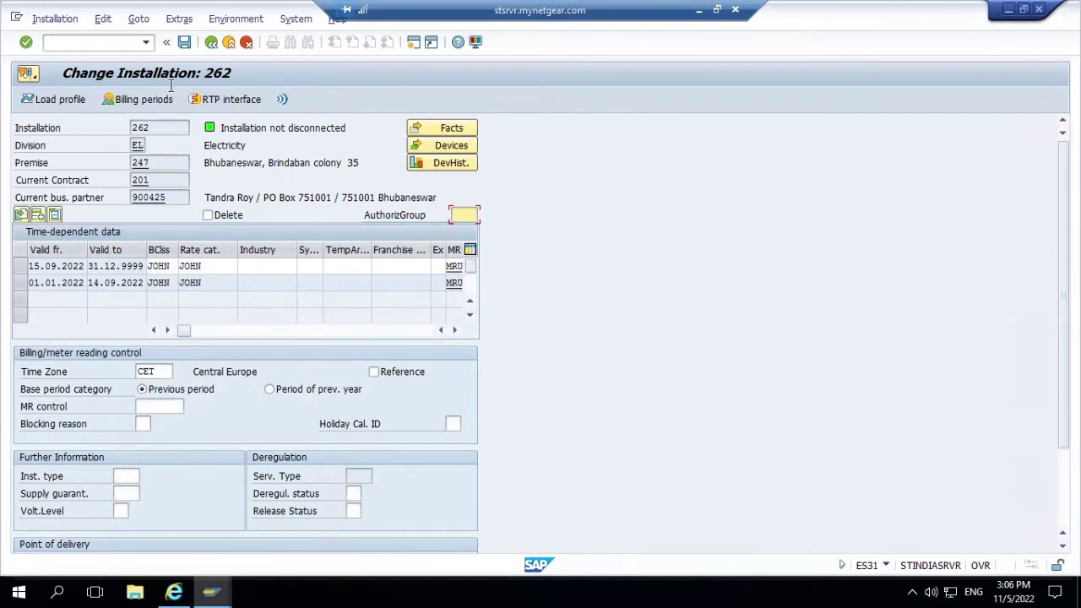
- Leave the installation and open the Create Price transaction EA89
click(211, 42)
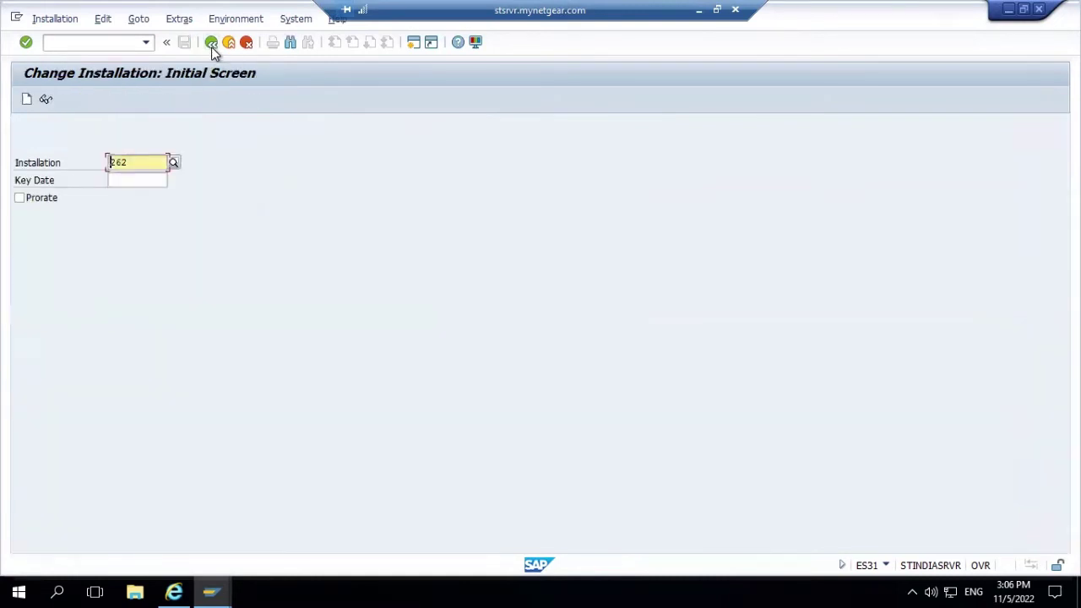
click(77, 44)
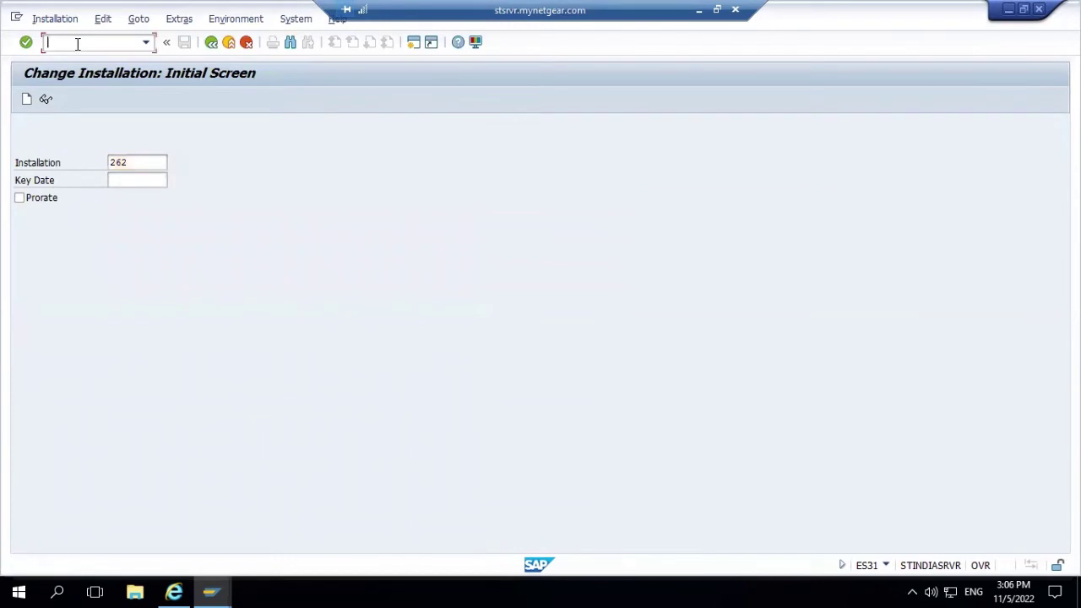
click(147, 43)
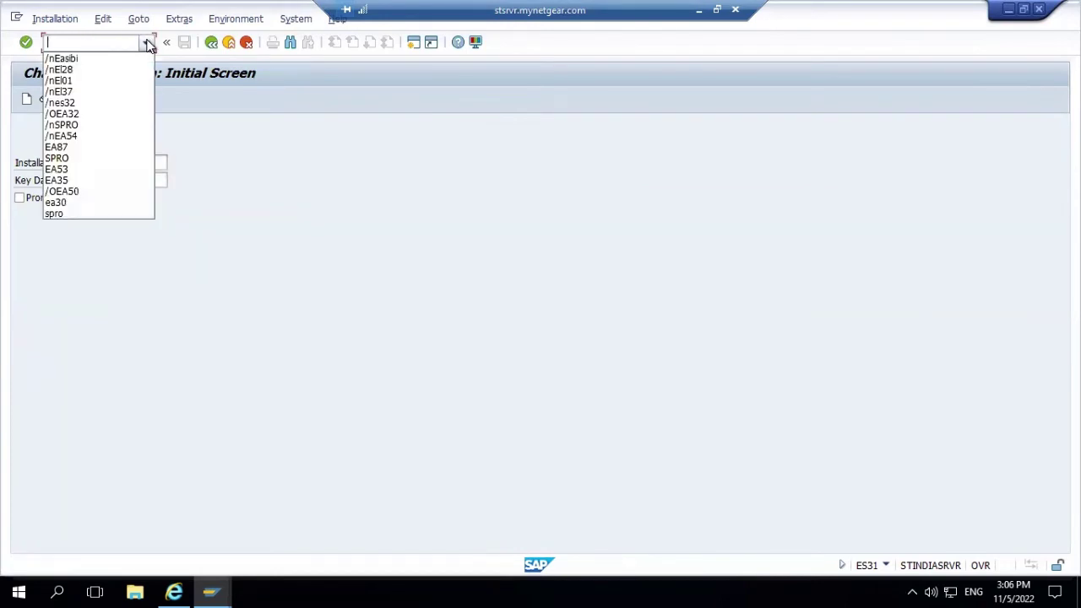
click(112, 71)
click(98, 43)
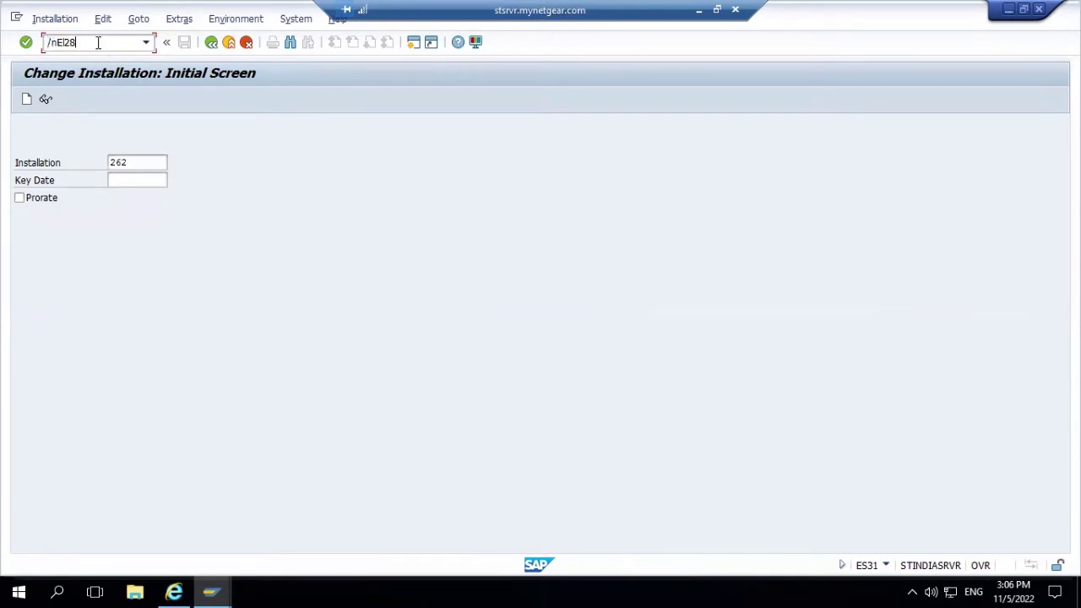
key(BackSpace)
key(BackSpace)
key(BackSpace)
text(A89)
key(Return)
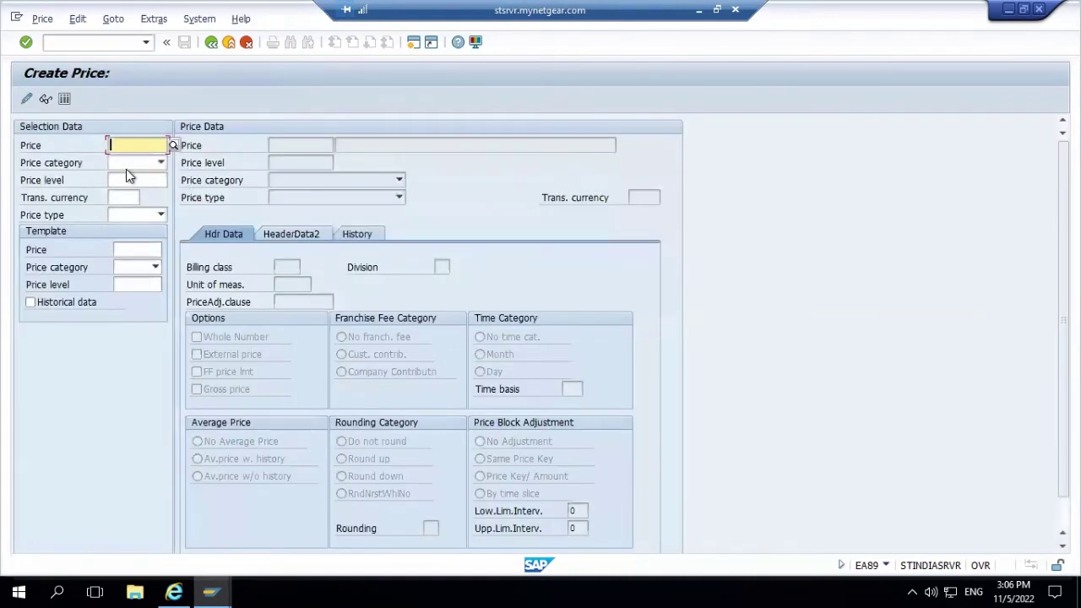
- Enter price 235678305 as a quantity-based standard price
key(BackSpace)
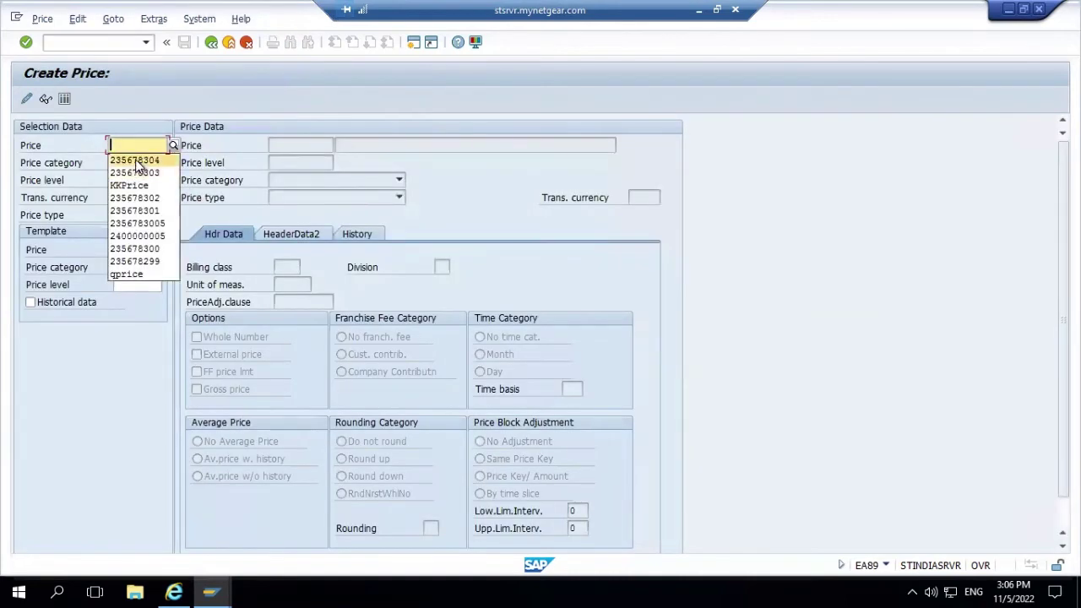
click(136, 161)
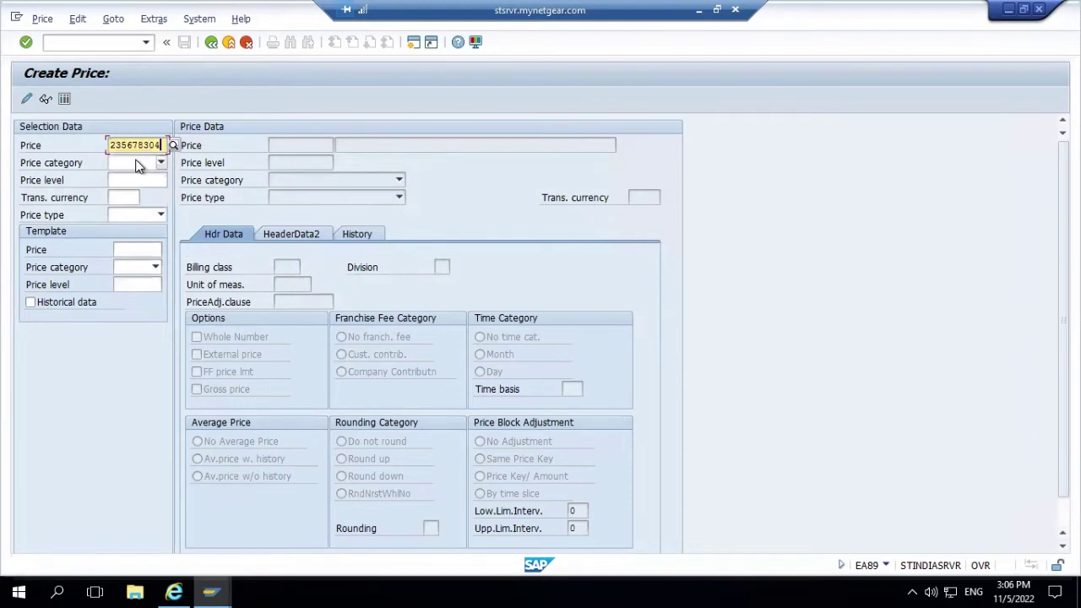
key(BackSpace)
text(5)
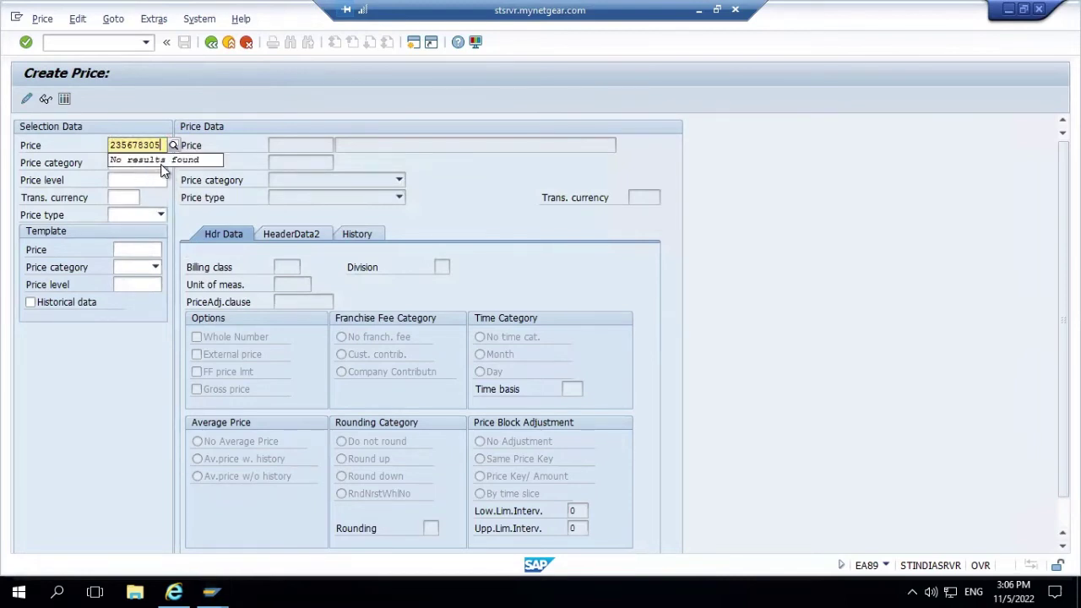
click(797, 209)
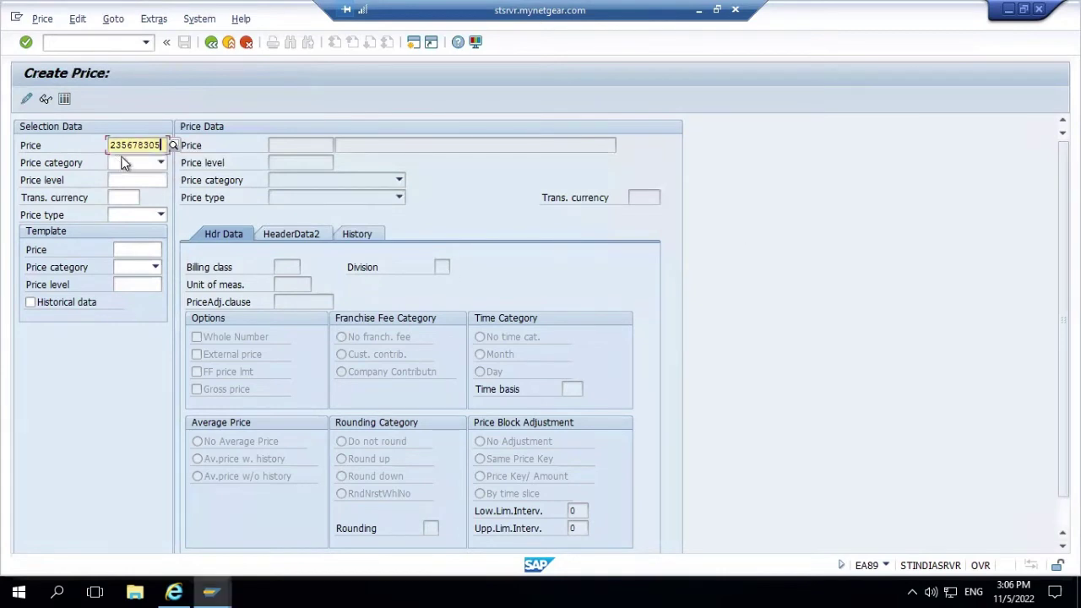
click(163, 162)
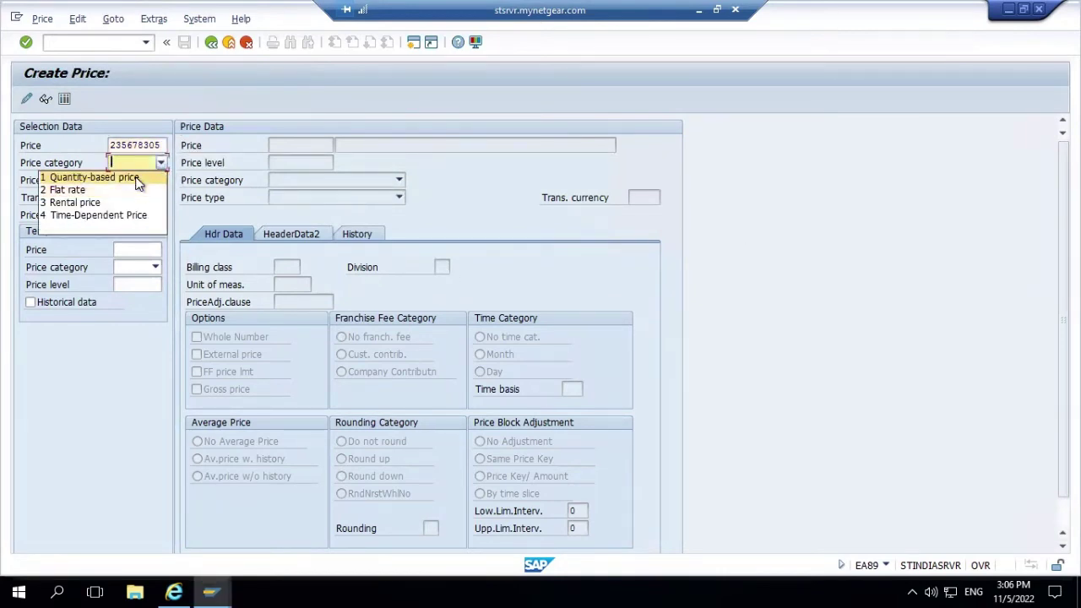
click(137, 178)
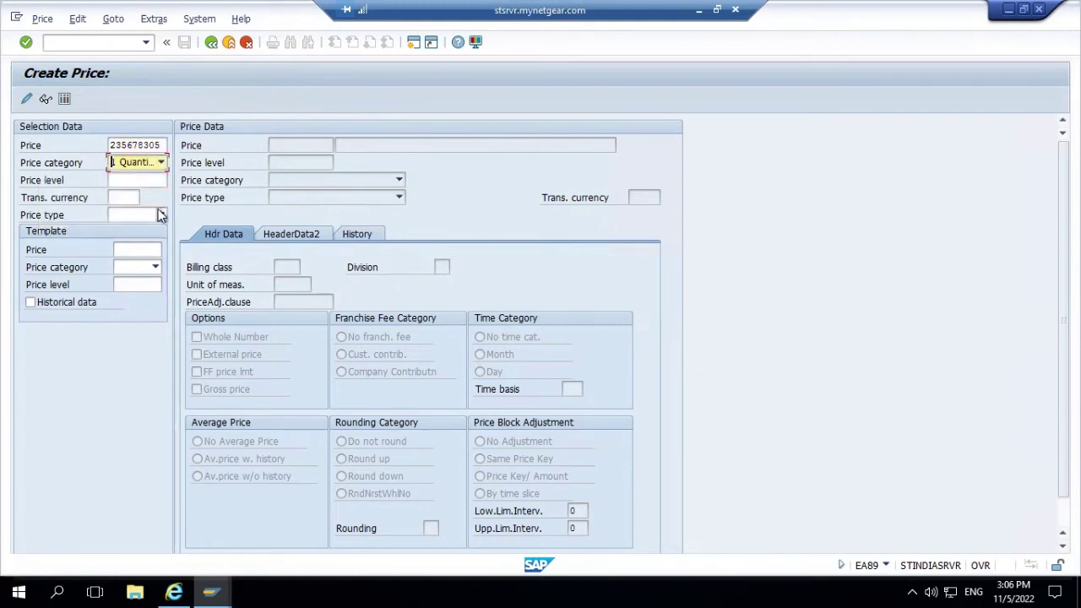
click(158, 213)
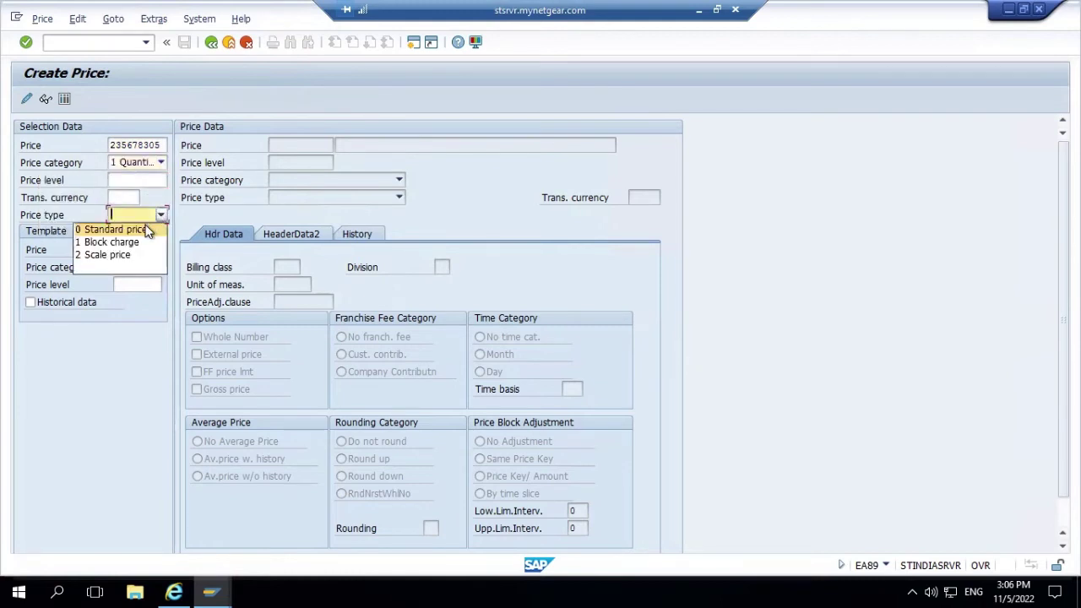
click(114, 229)
key(Return)
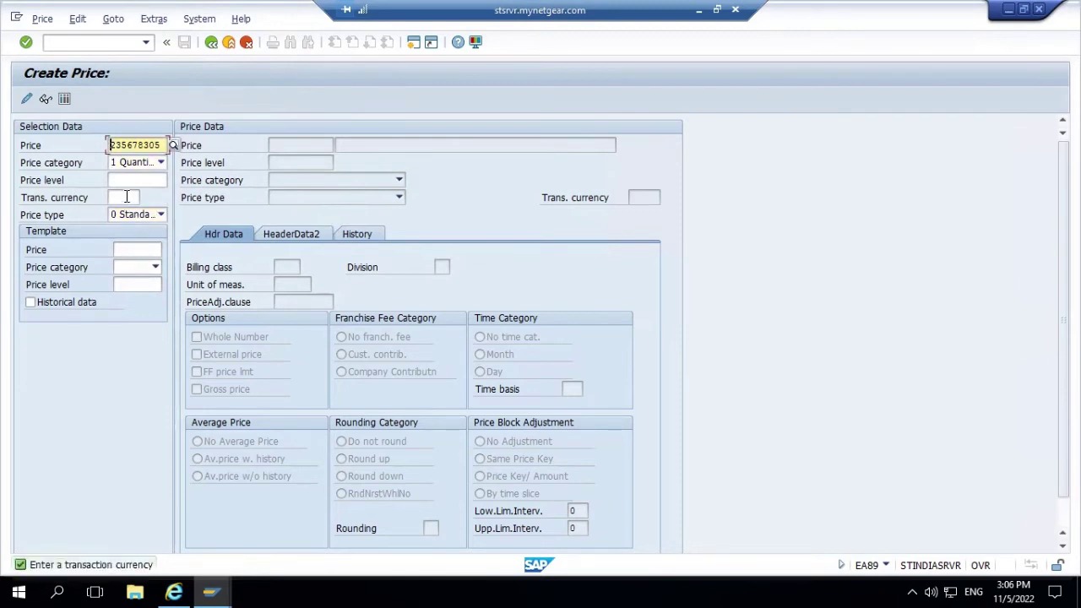
- Set the new price's transaction currency to INR and confirm
click(126, 197)
text(INR)
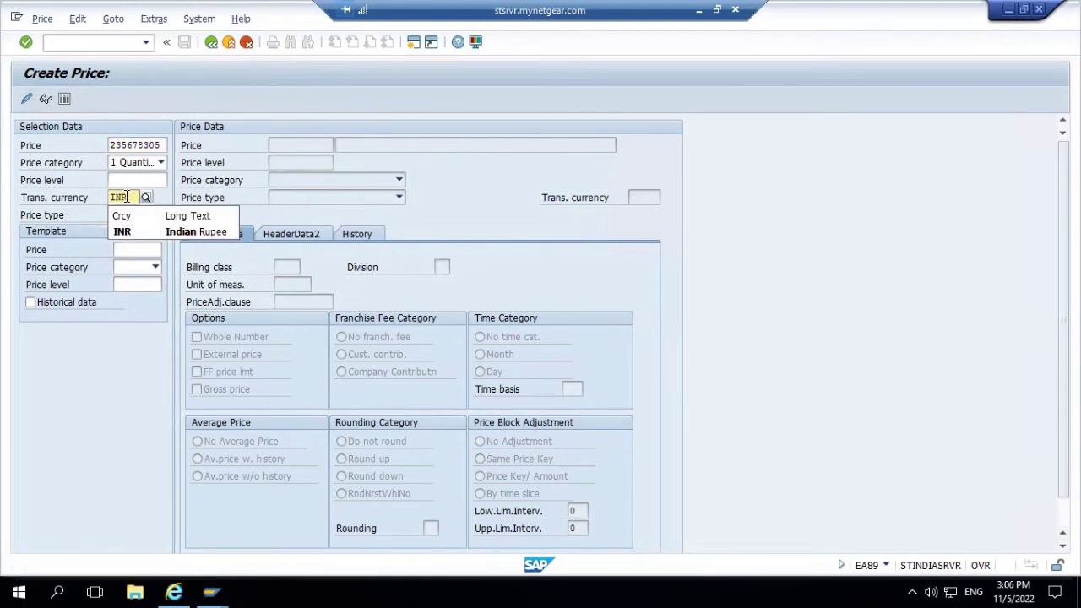
click(128, 229)
key(Return)
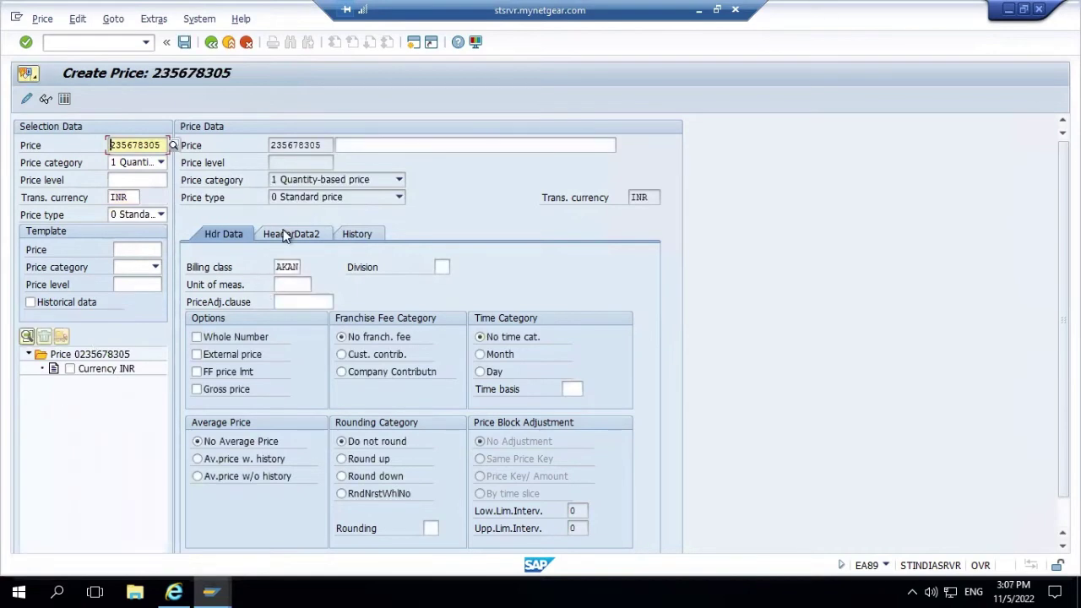
- Clear the AKAN billing class on price 235678305 and begin entering the new one
click(281, 266)
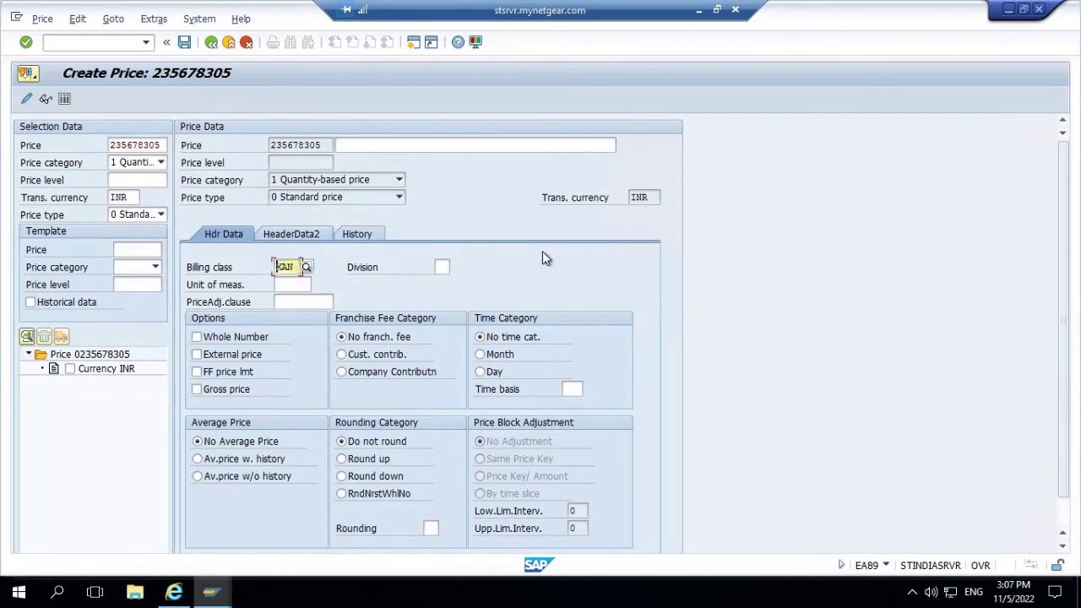
key(BackSpace)
text(J)
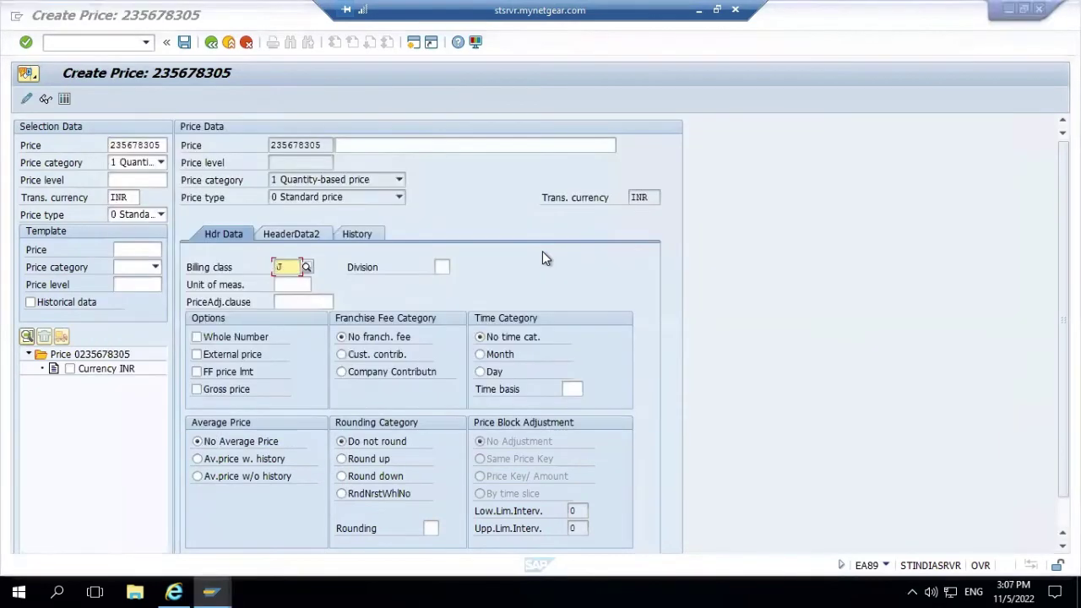
- Check installation 262's billing class JOHN via ES32, then finish typing John
key(alt+Tab)
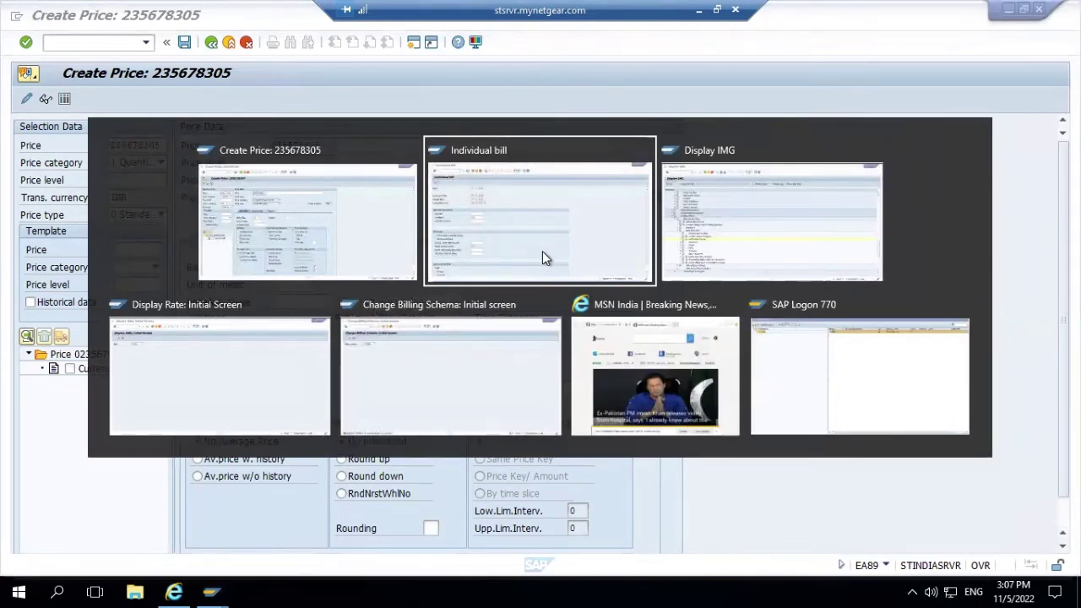
key(alt+Tab)
key(alt+Tab)
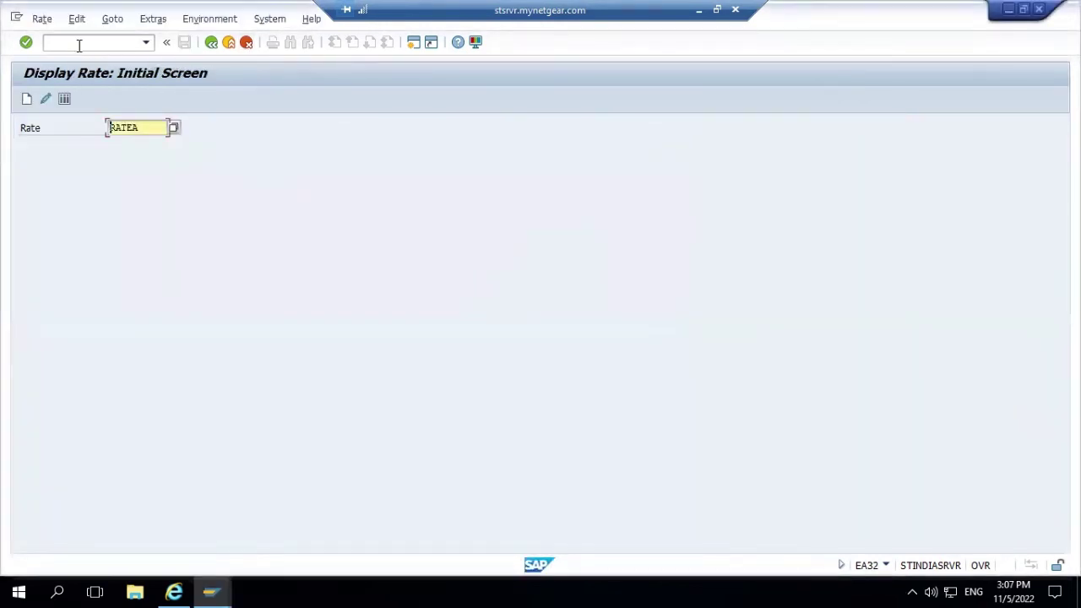
click(131, 43)
click(145, 44)
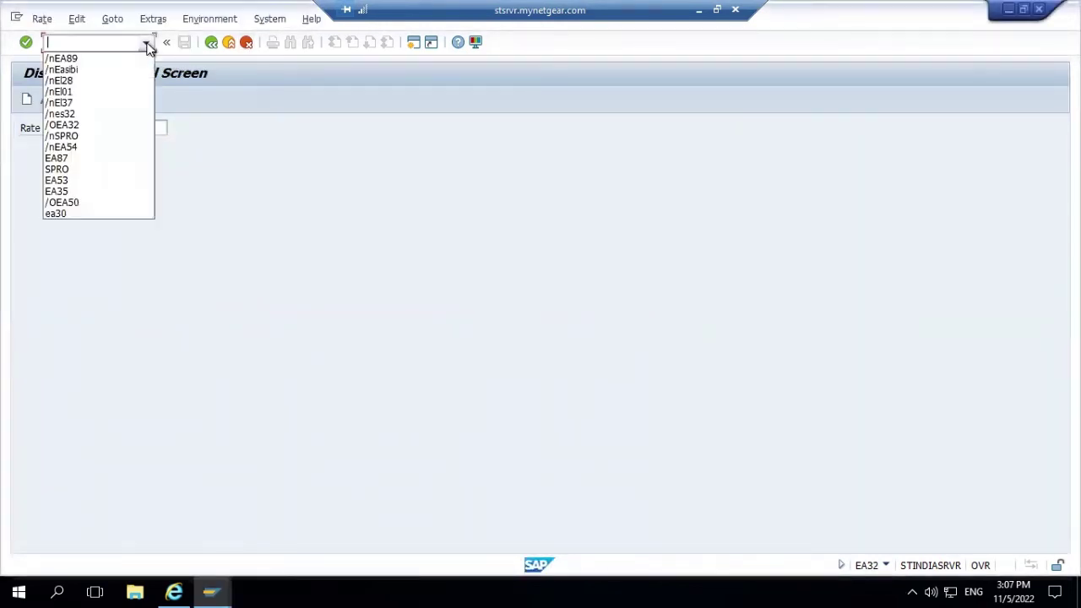
click(105, 112)
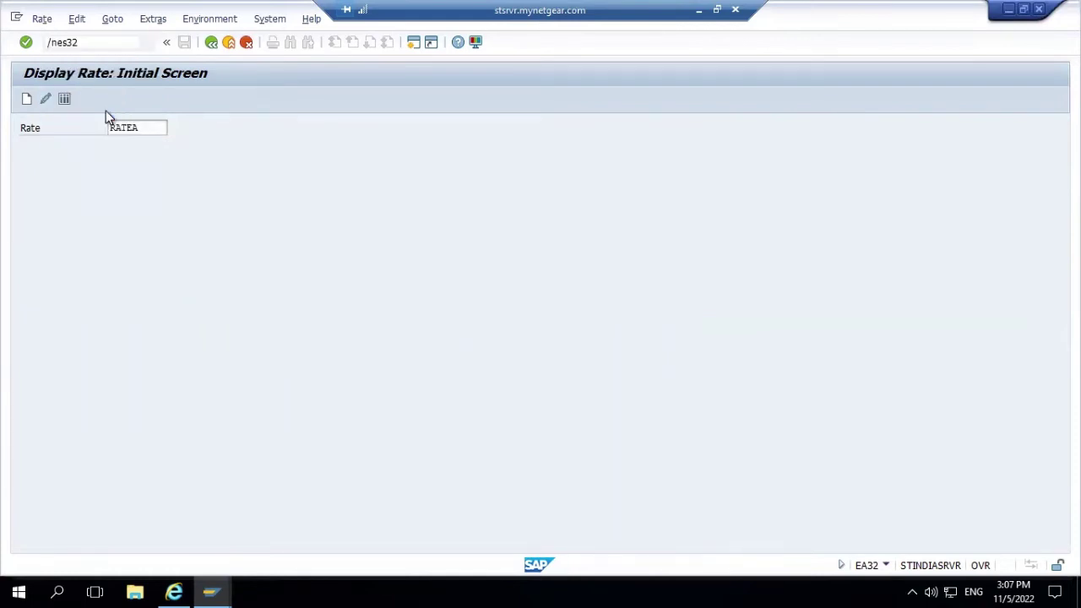
key(Return)
key(Return)
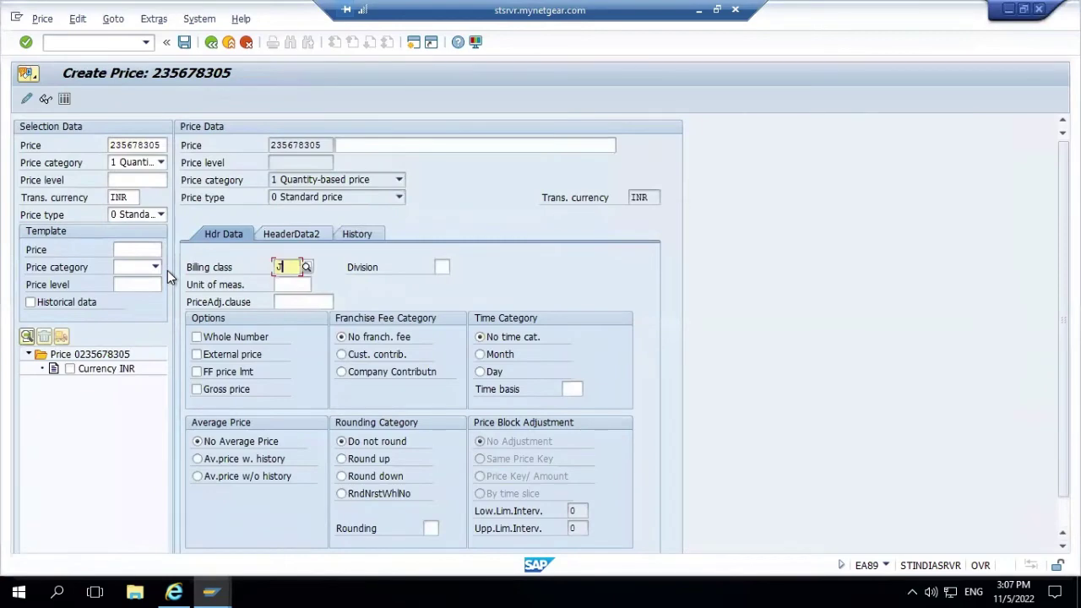
key(alt+Tab)
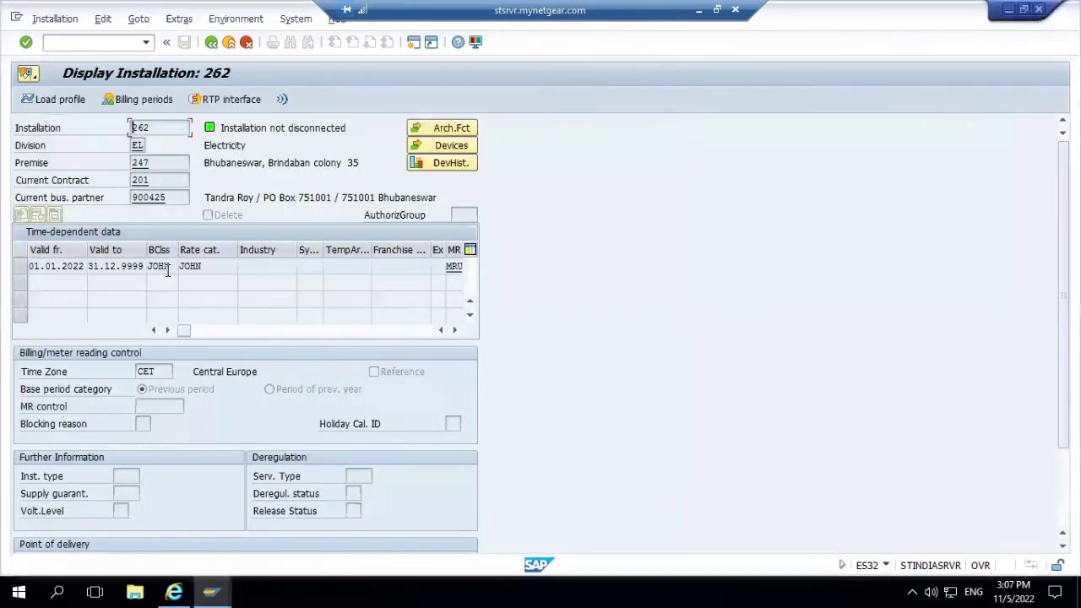
key(alt+Tab)
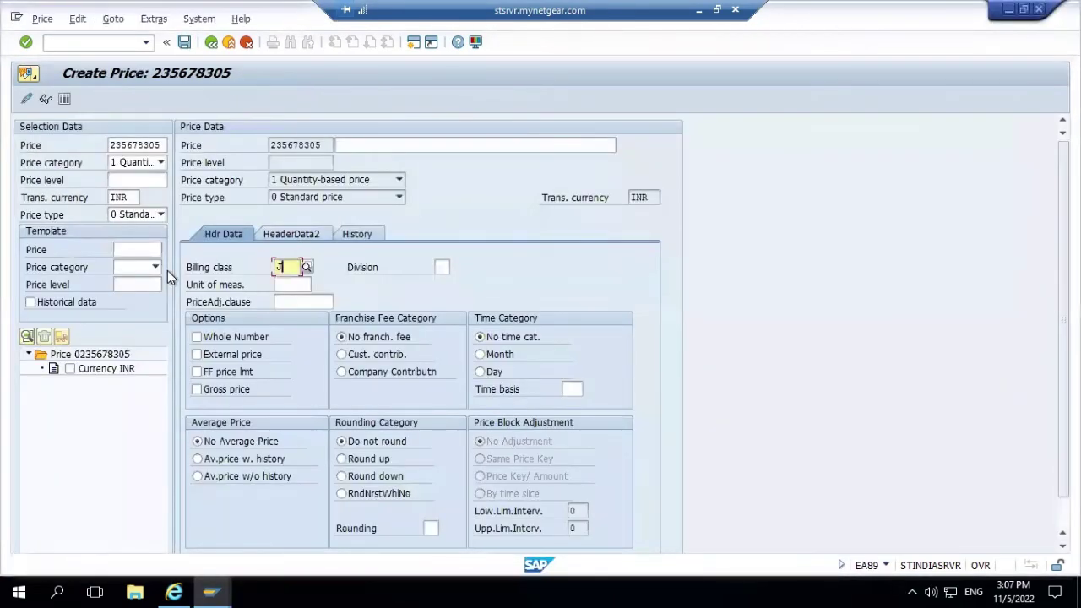
text(ohn)
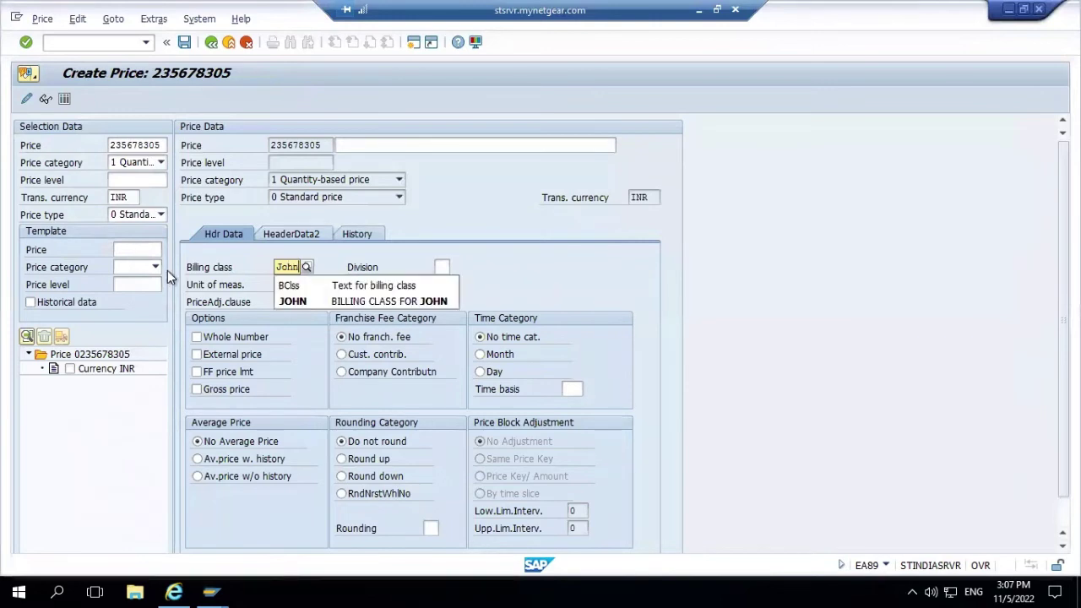
- Set billing class JOHN, description 'Price for john' and unit KWH on the price
click(314, 301)
click(399, 150)
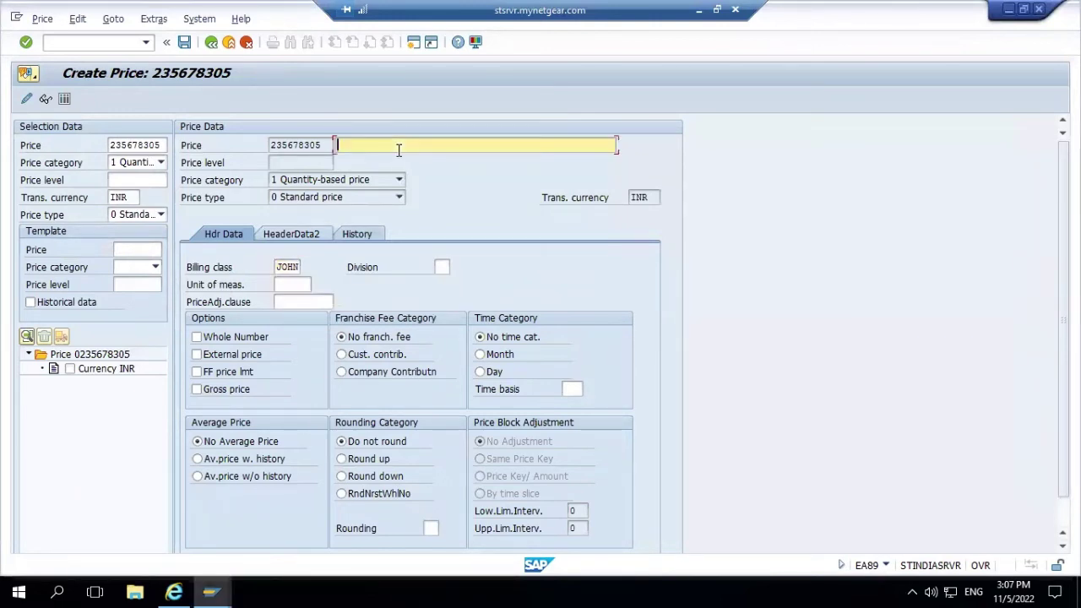
text(Pric)
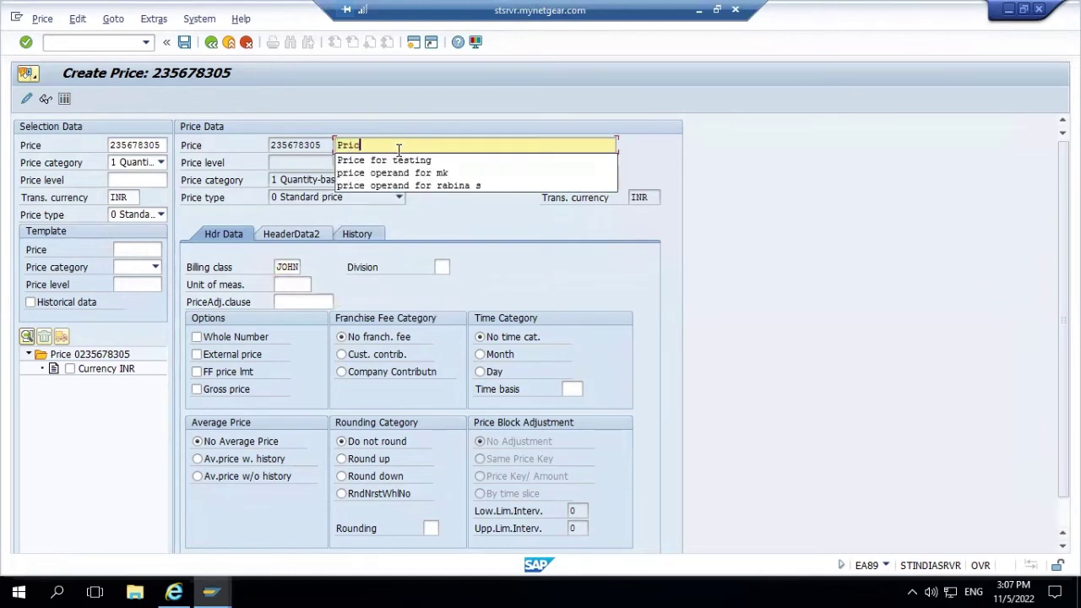
text(e for )
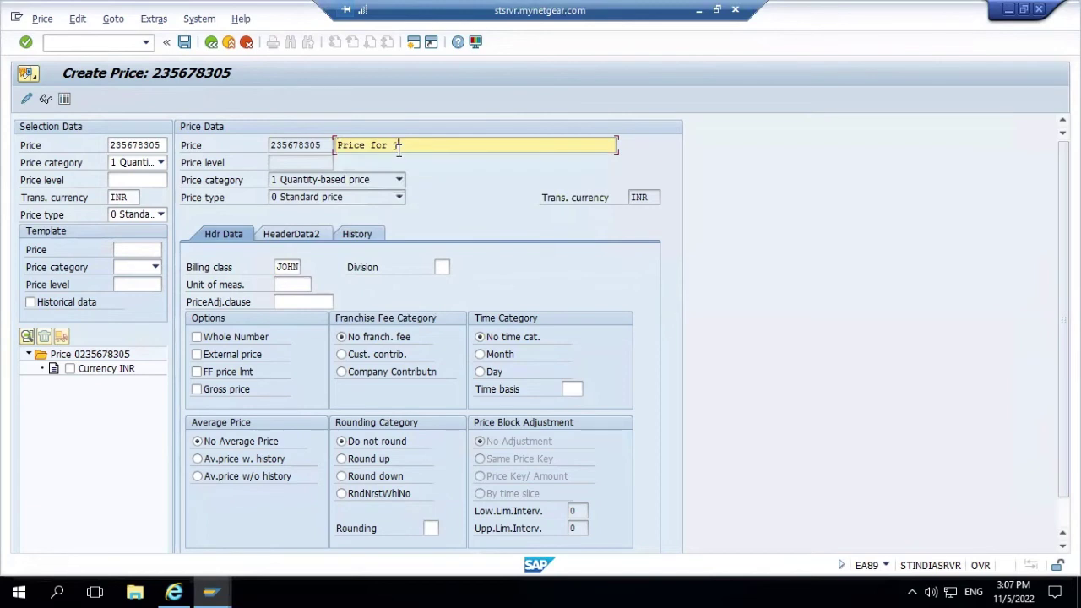
text(john)
click(302, 283)
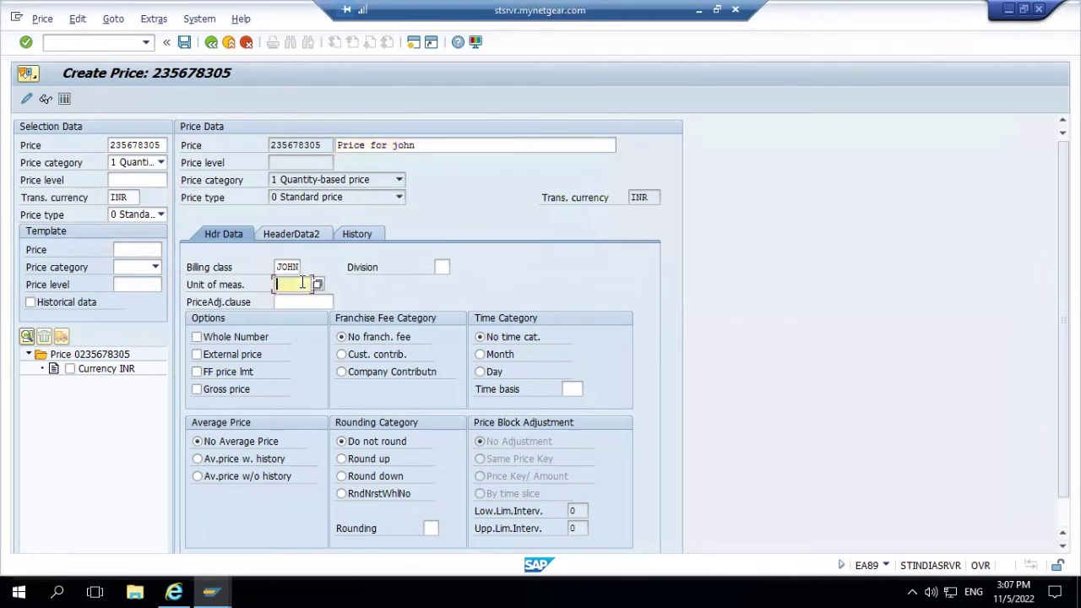
text(kwh)
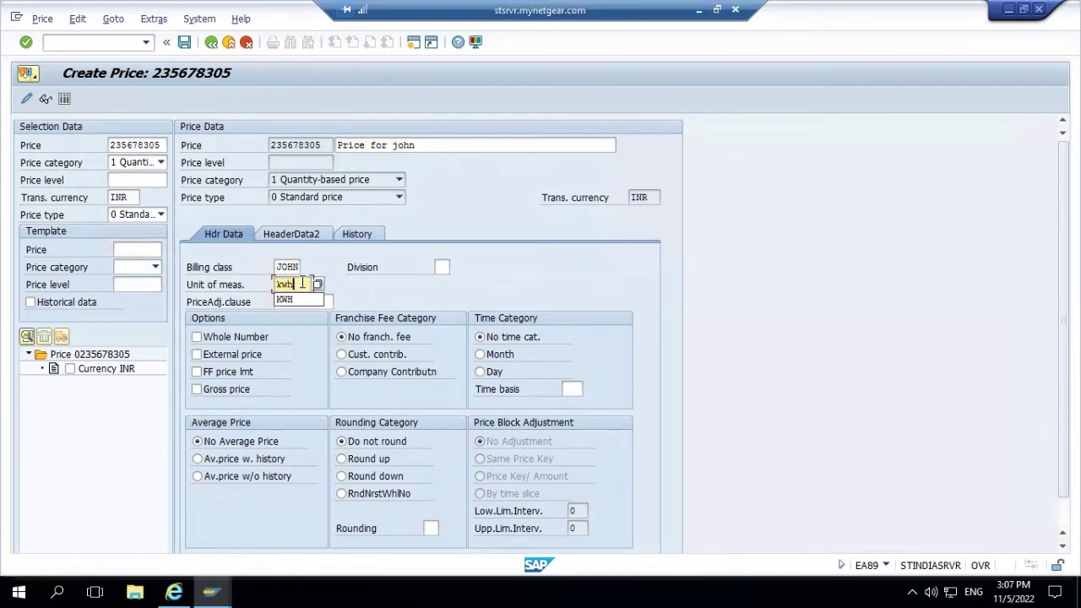
key(Down)
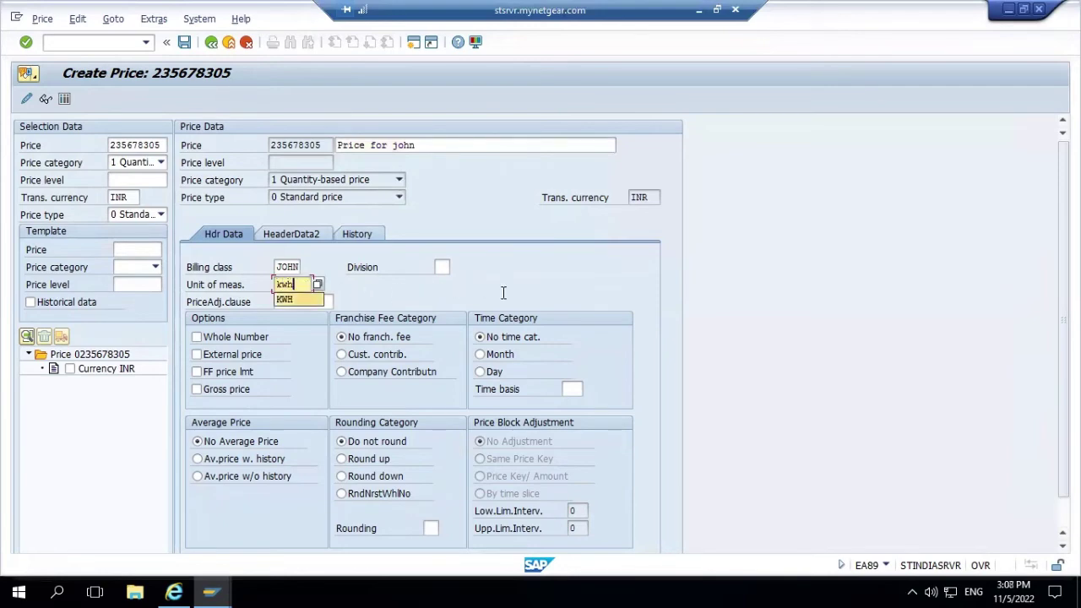
- Set division EL, the Day time category and time basis 01
click(441, 267)
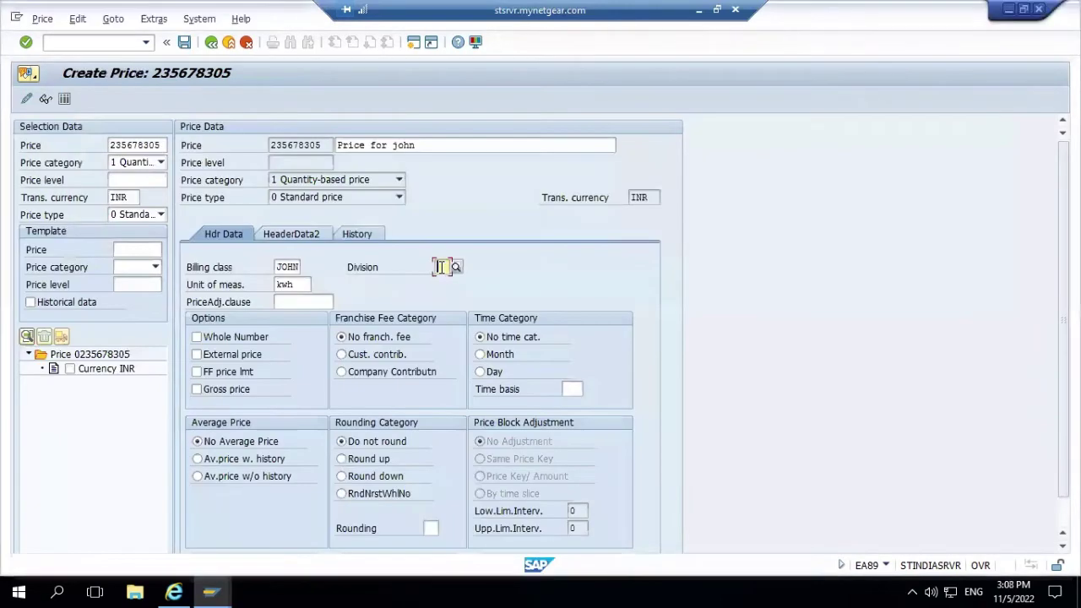
text(EL)
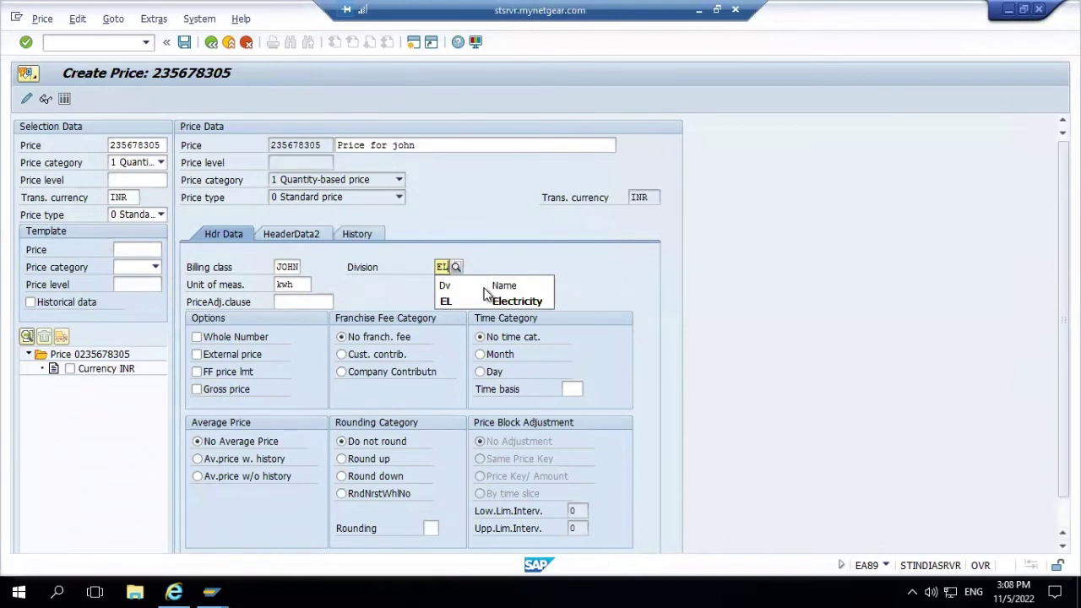
click(462, 301)
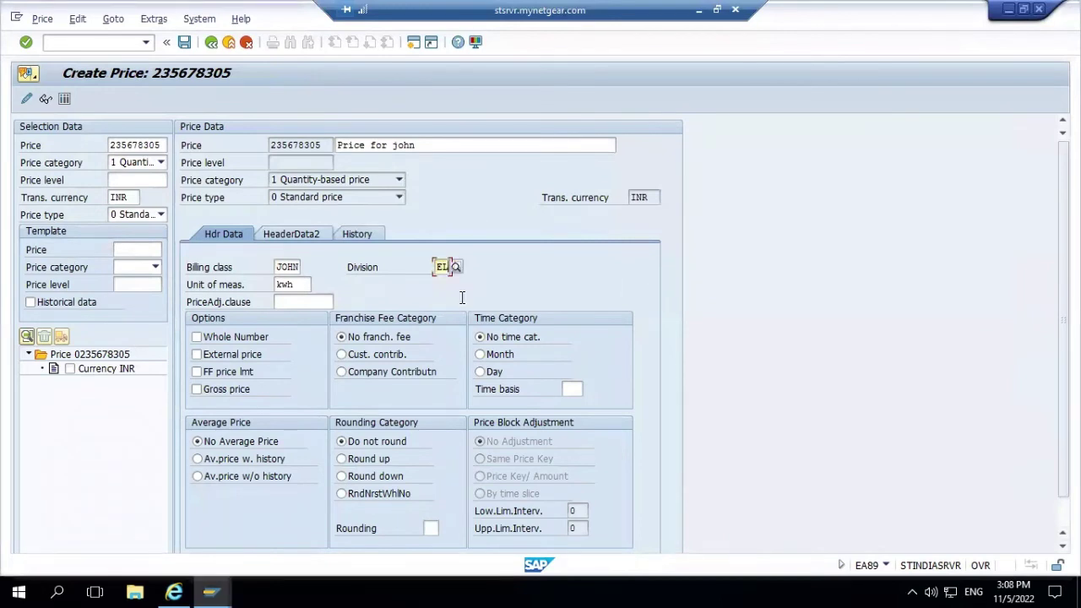
click(479, 371)
click(573, 389)
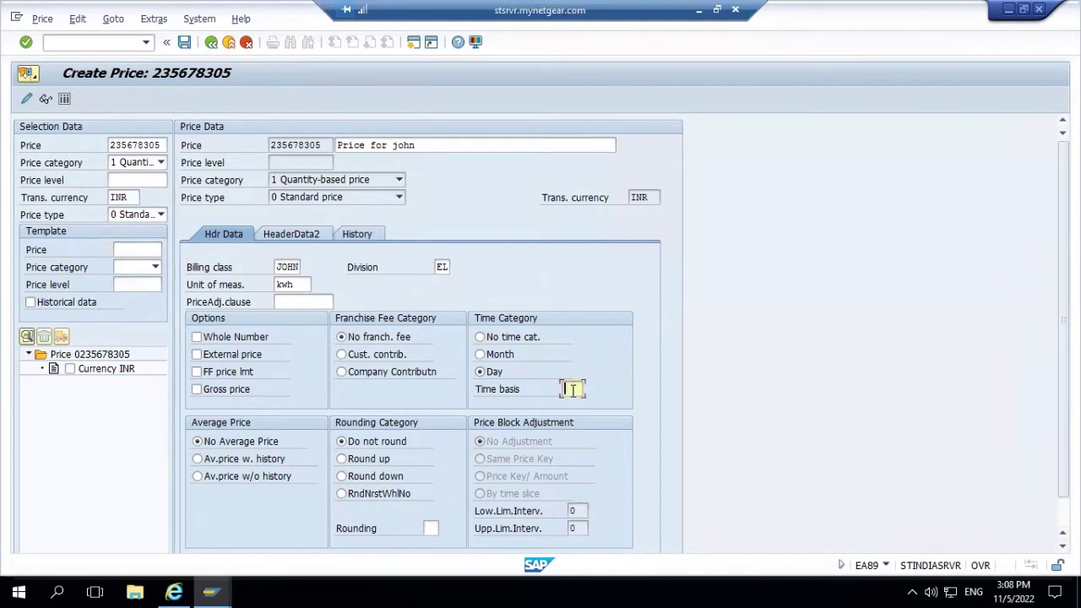
text(01)
click(358, 235)
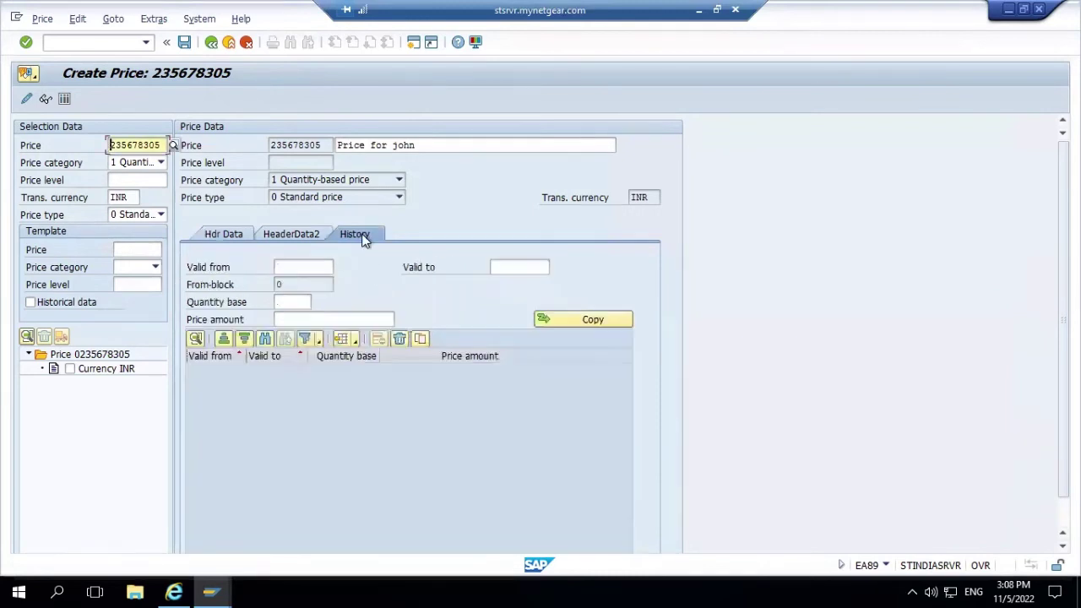
- Add a history row valid 01.10.2022 to 31.12.9999 with quantity base 1, amount 3
click(298, 268)
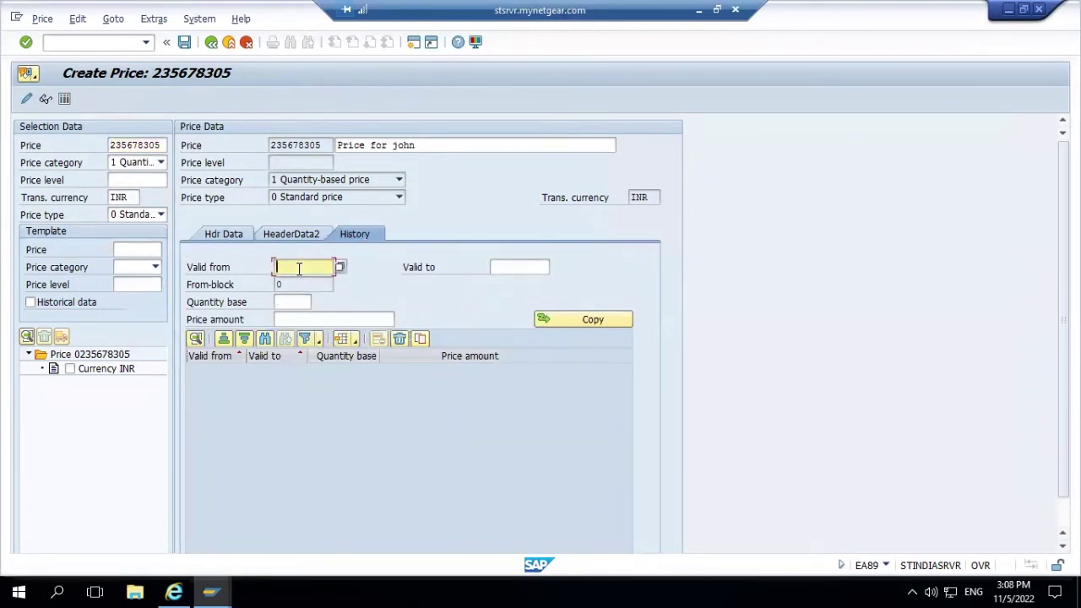
text(01)
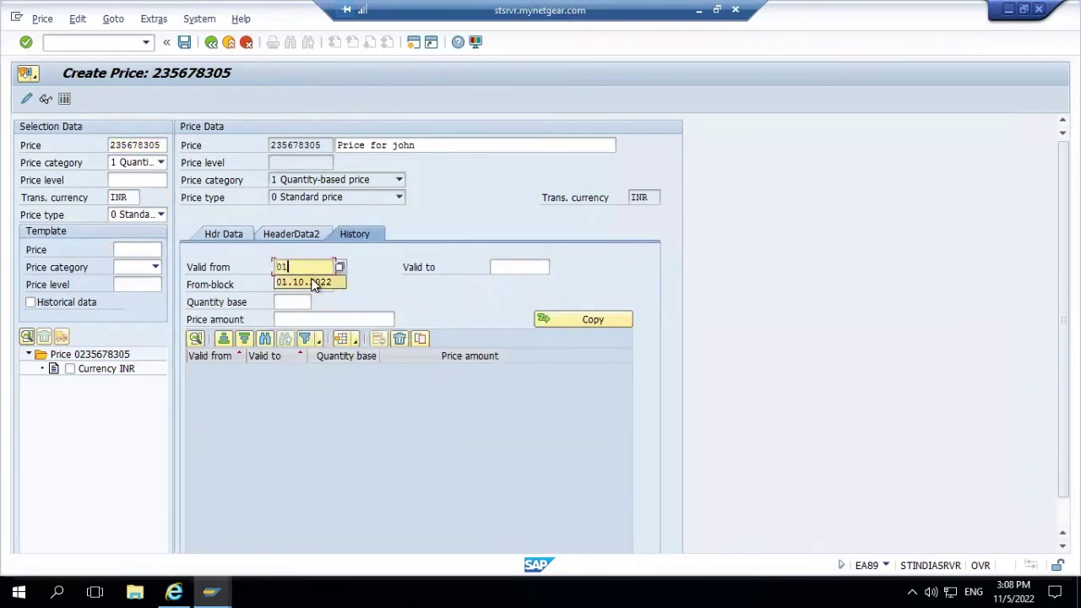
click(312, 283)
click(512, 269)
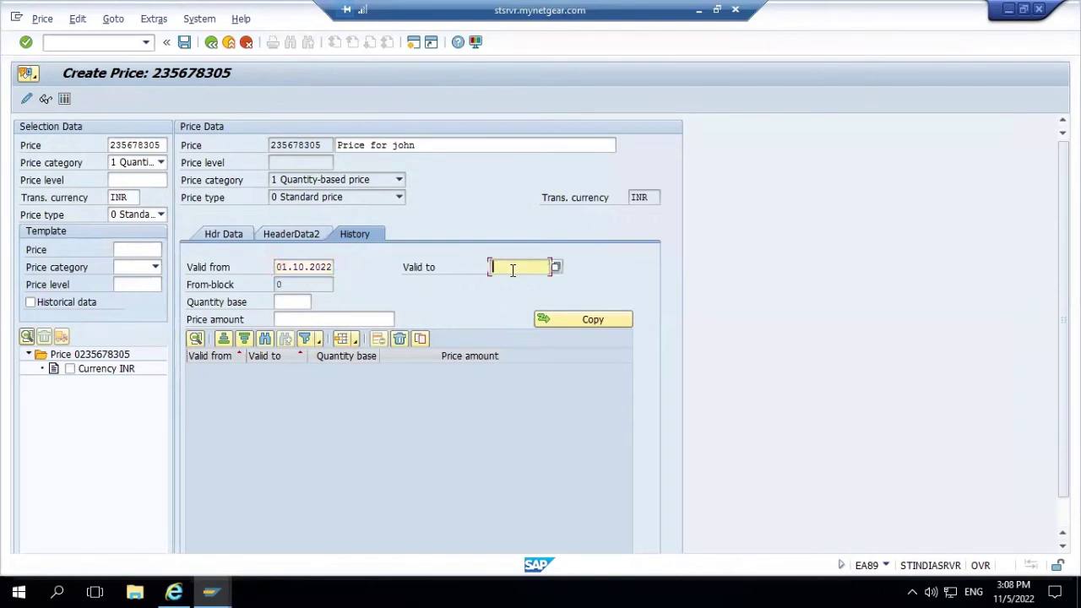
text(31.12)
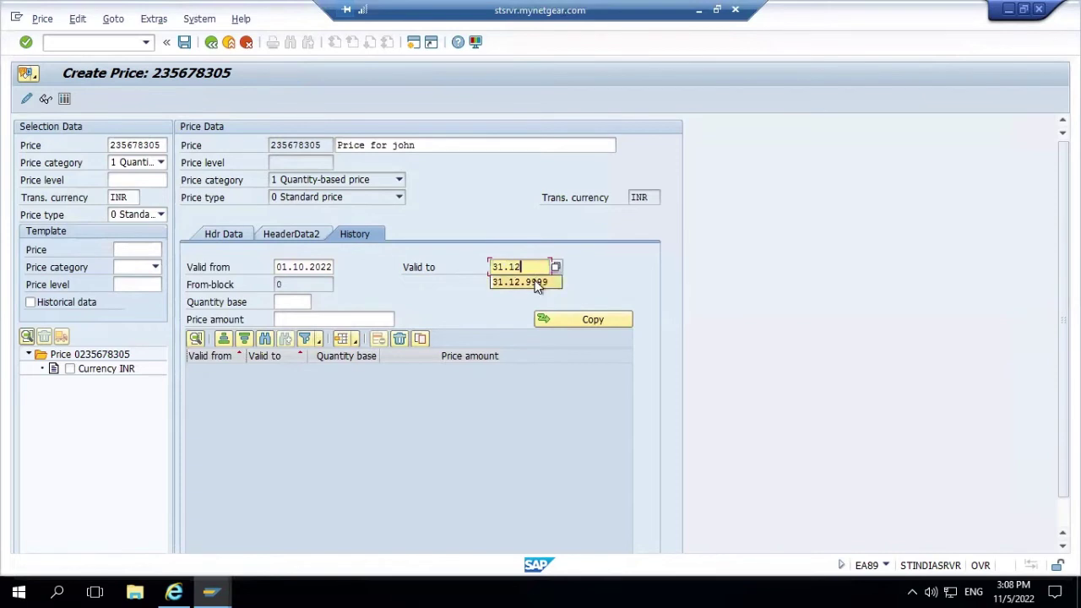
click(534, 281)
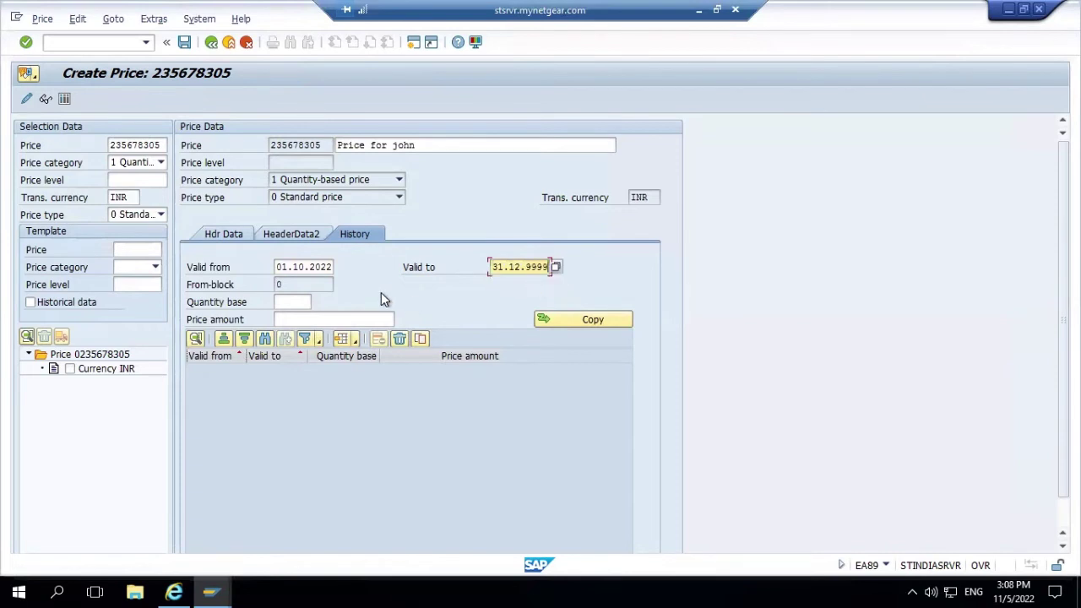
click(304, 302)
text(1)
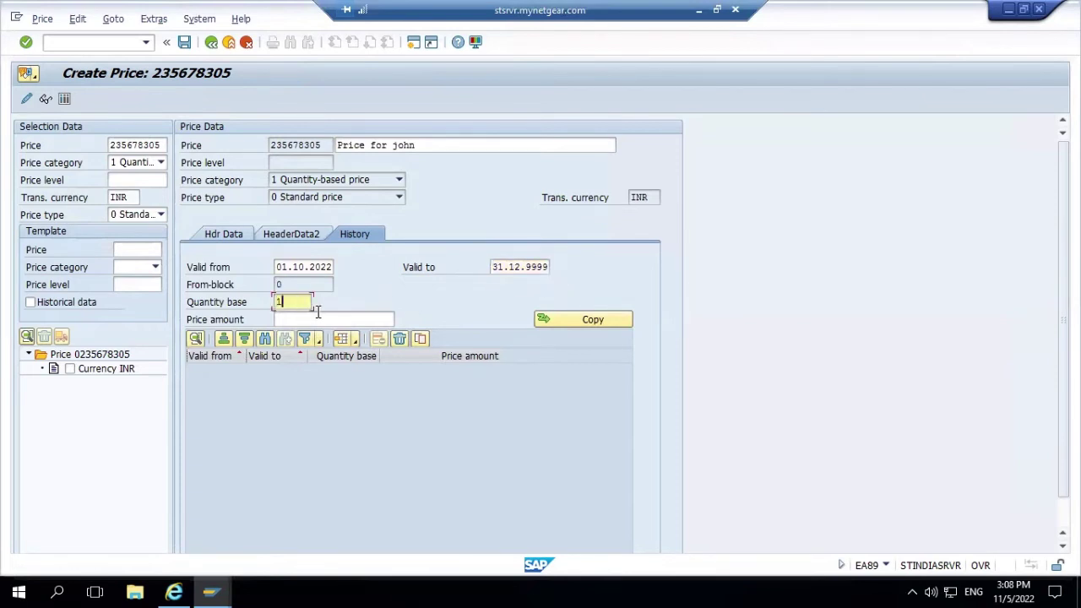
click(318, 315)
text(3)
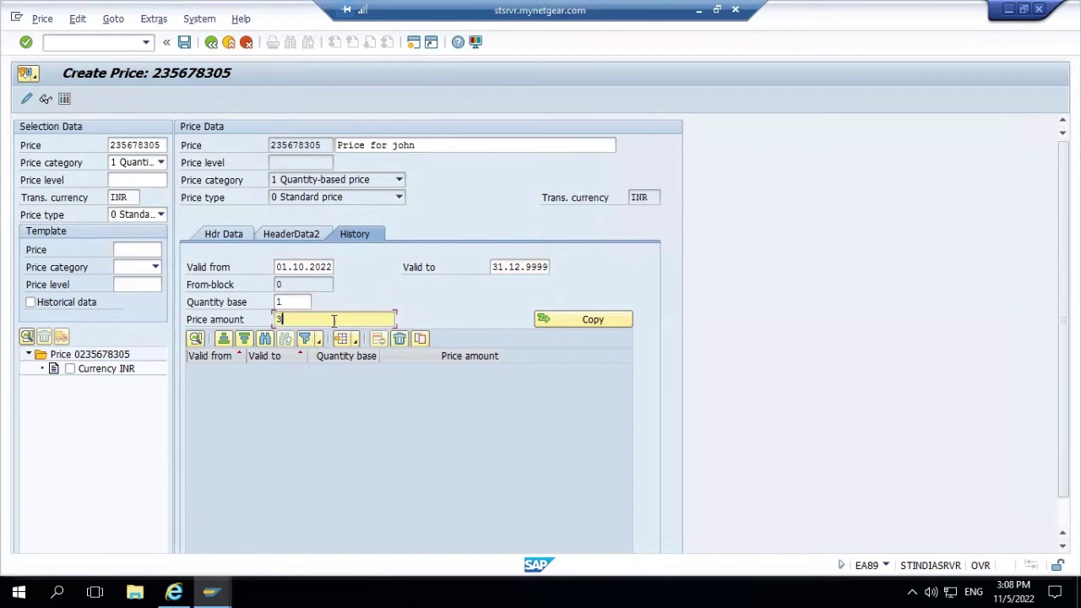
click(577, 321)
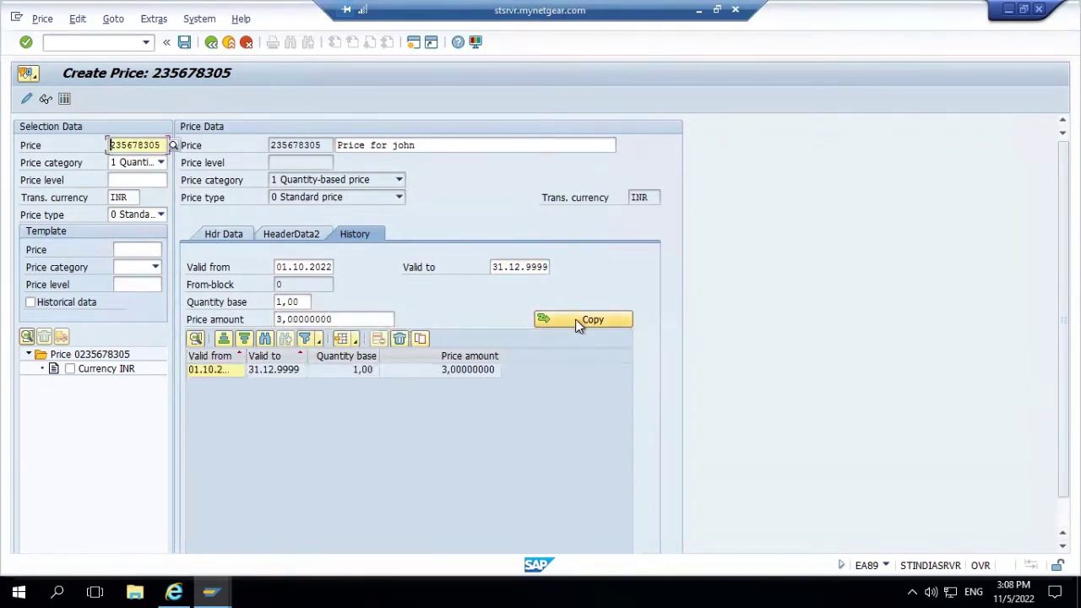
- Save price 235678305 under a customizing request and close the Create Price window
click(185, 43)
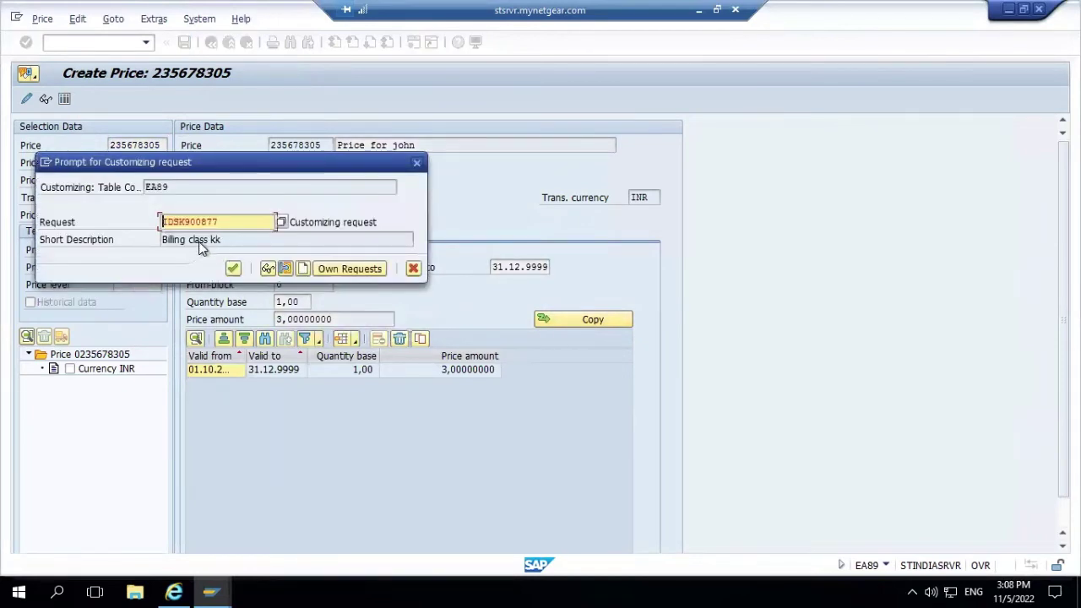
click(233, 267)
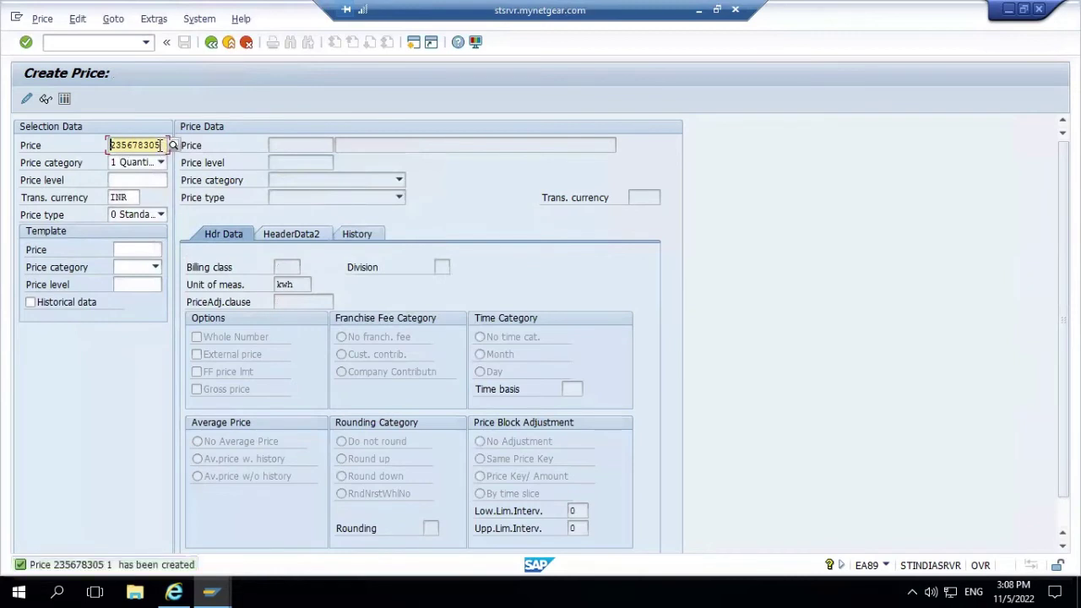
drag(161, 145, 111, 145)
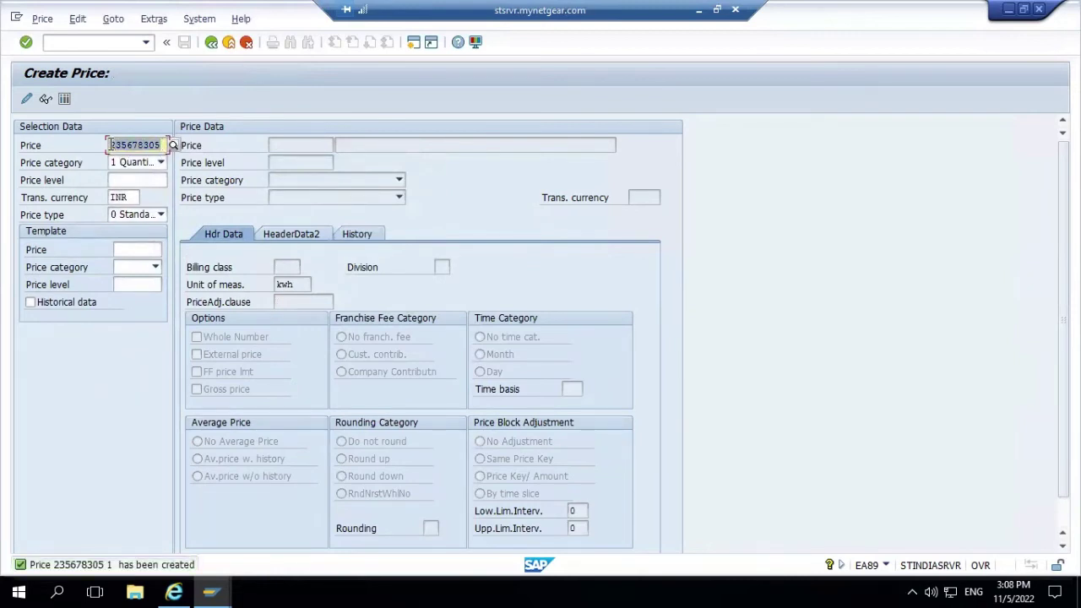
click(111, 144)
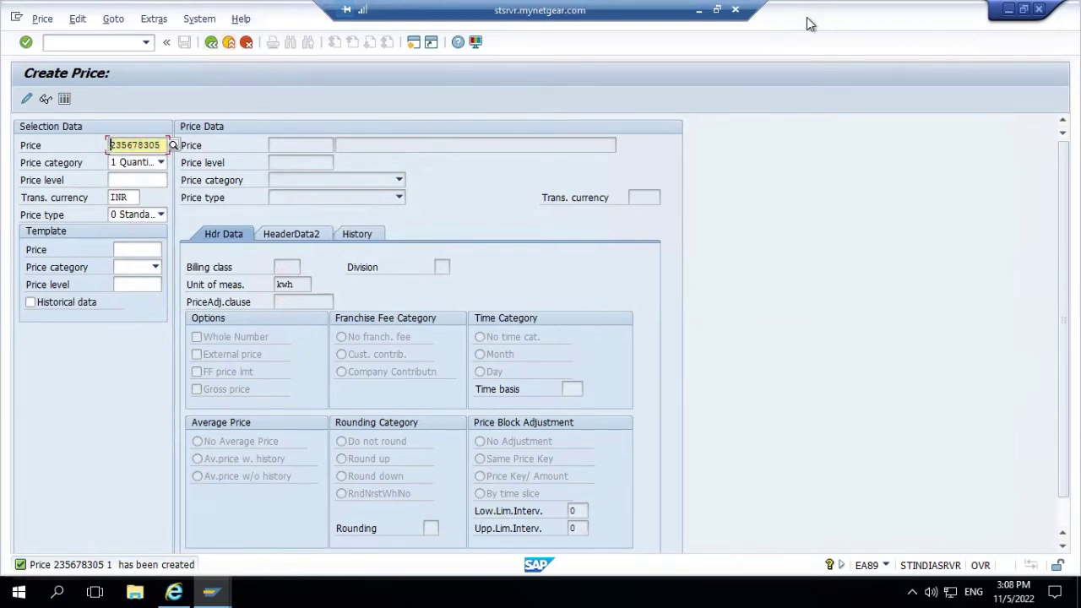
click(1041, 10)
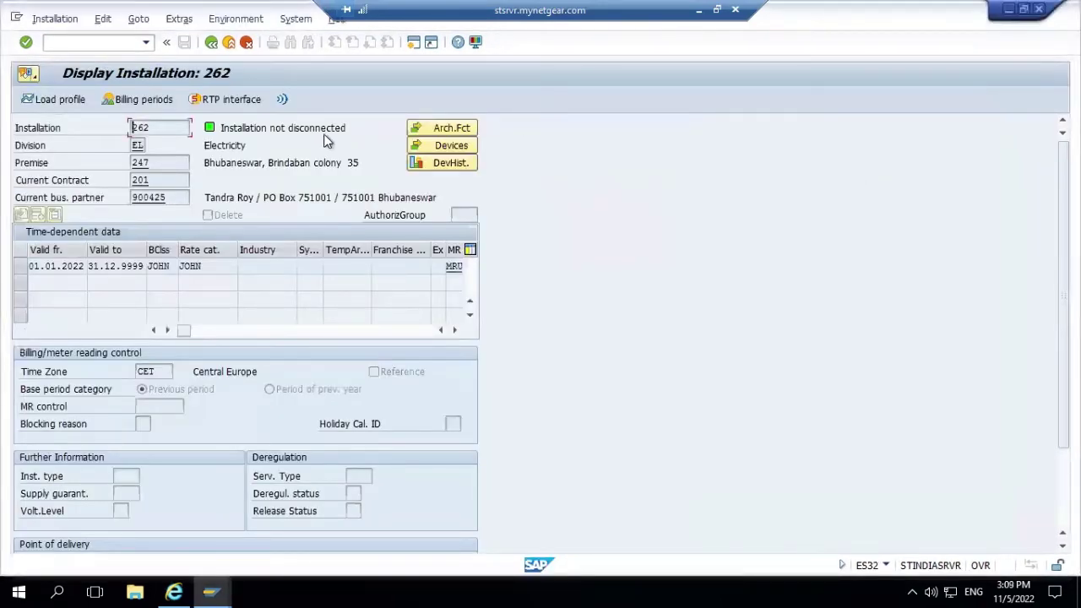
- Reopen installation 262 in change mode and open its individual facts
click(211, 42)
click(46, 99)
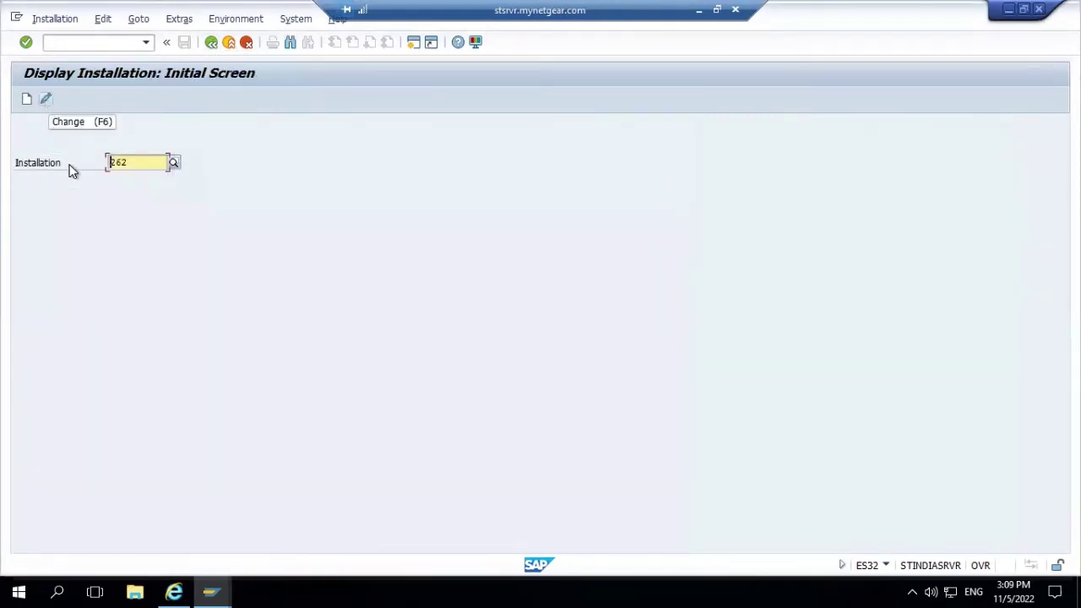
key(Return)
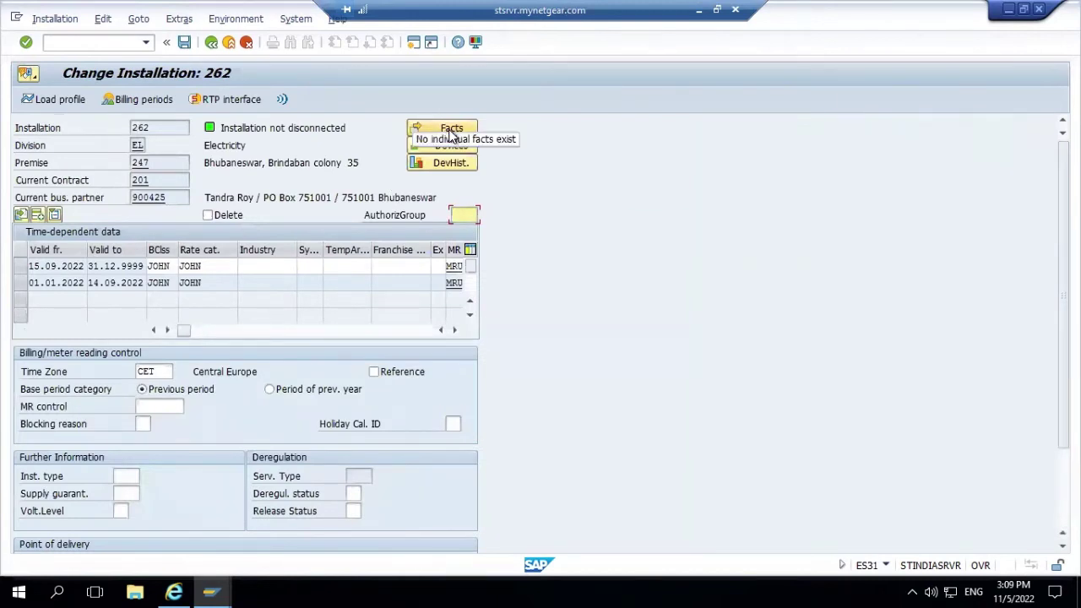
click(451, 129)
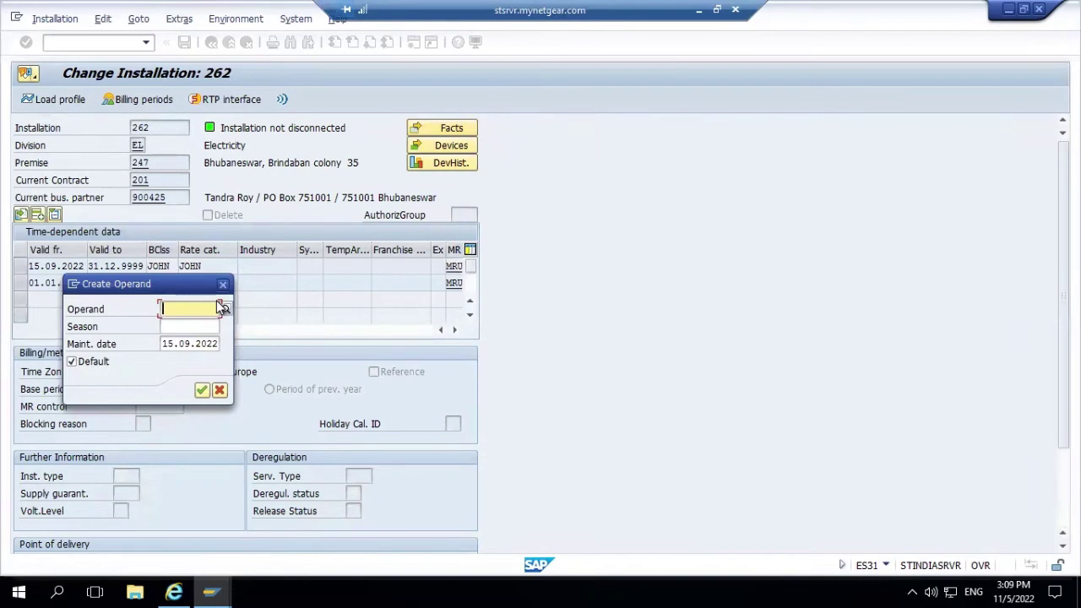
- Create operand JOHNP with price 235678305, valid 15.09.2022 to 31.12.9999, and transfer it
click(222, 308)
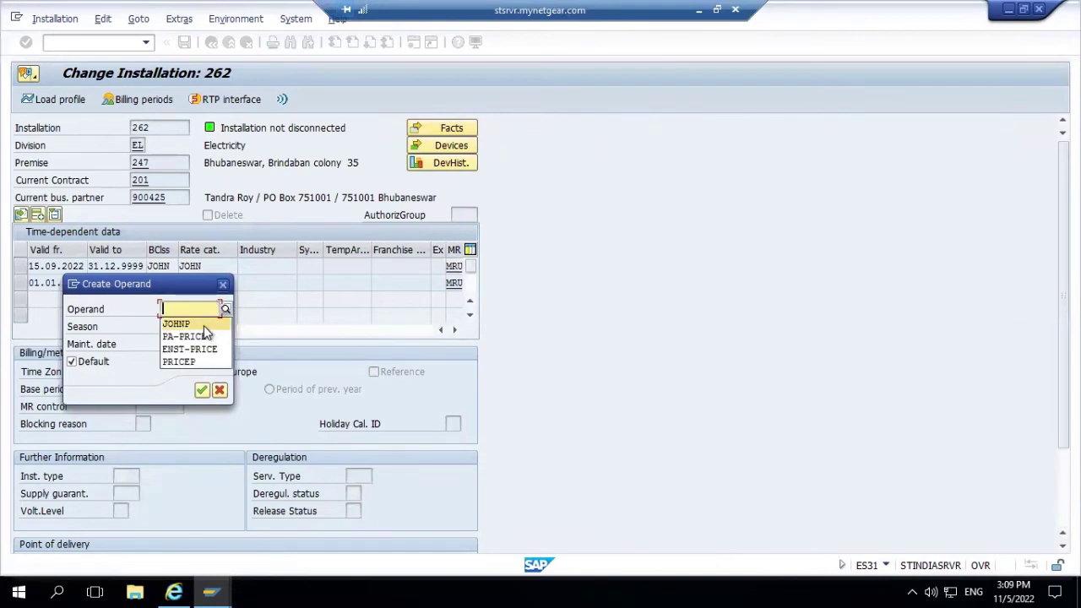
click(204, 325)
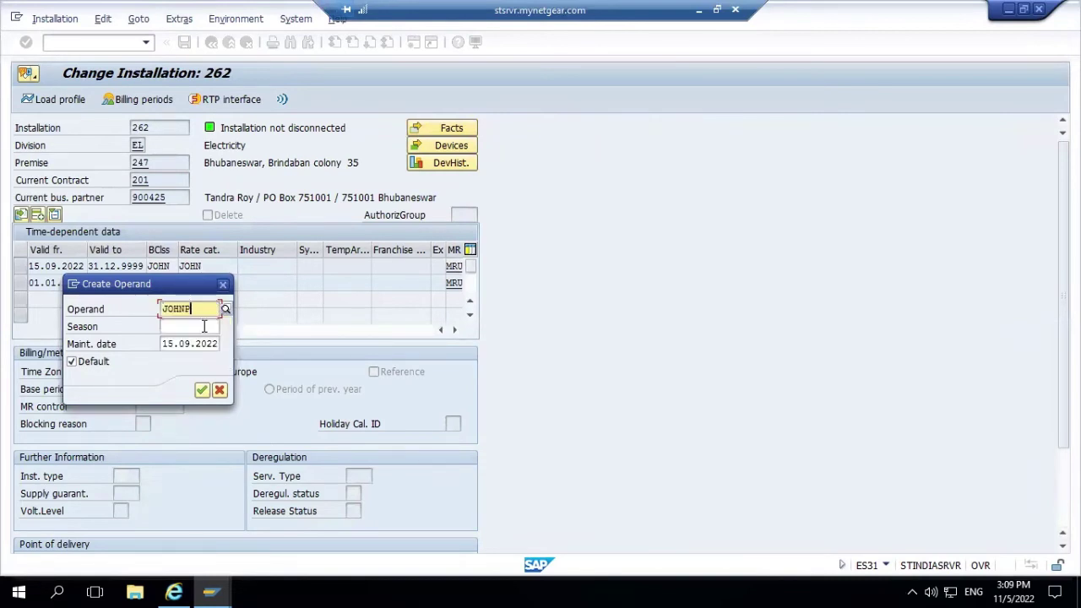
click(201, 391)
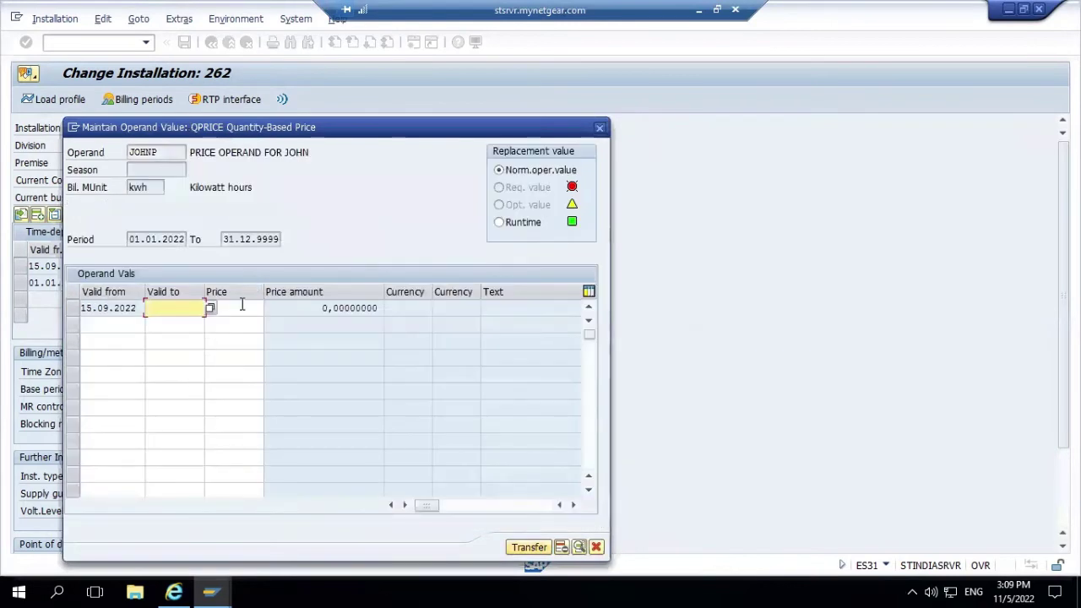
click(242, 309)
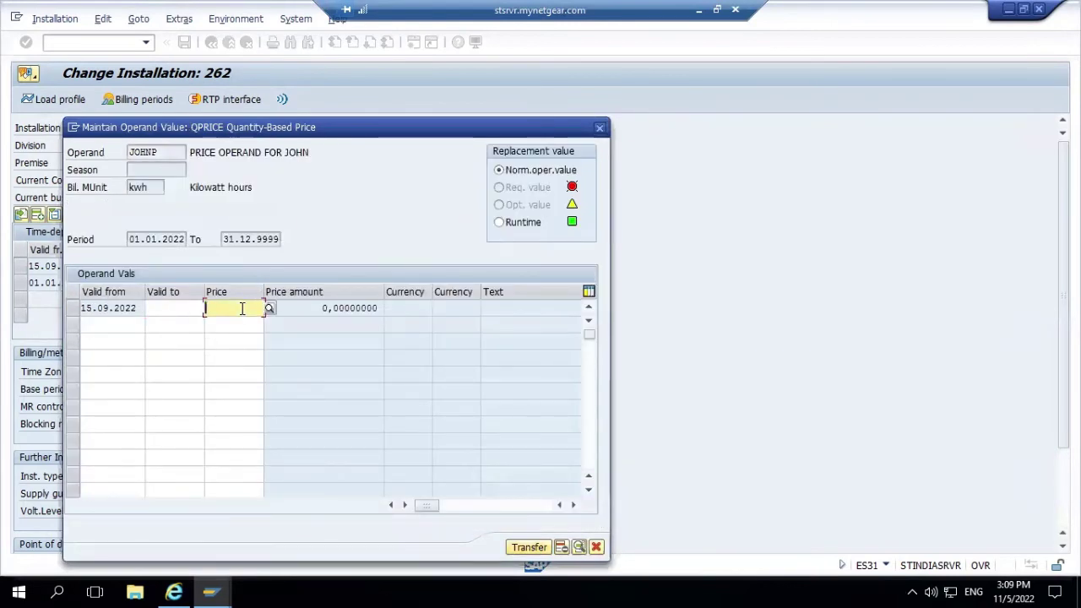
text(235678305)
key(Return)
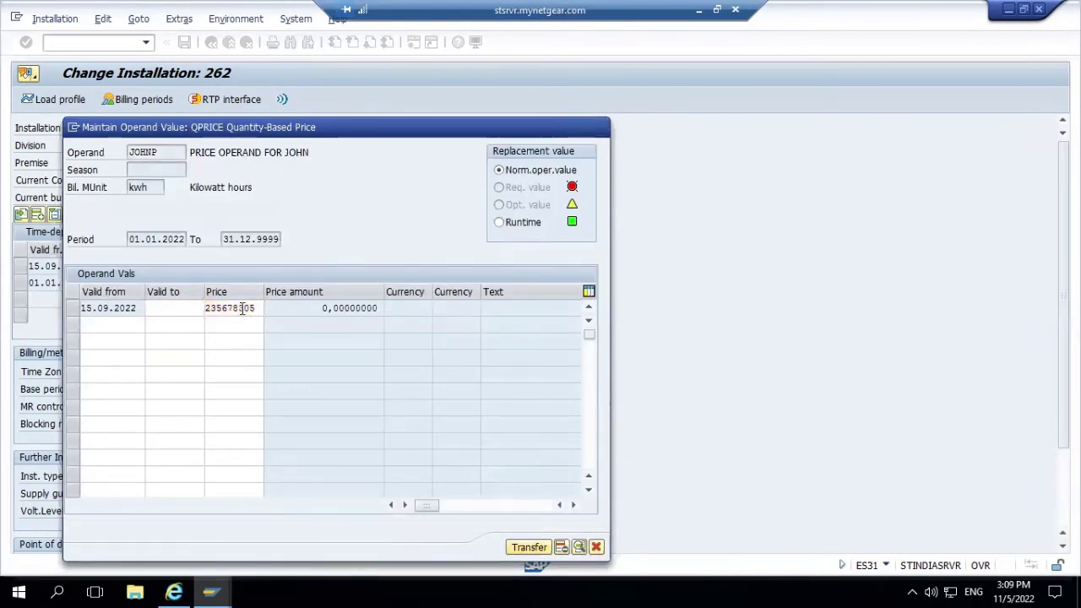
click(525, 547)
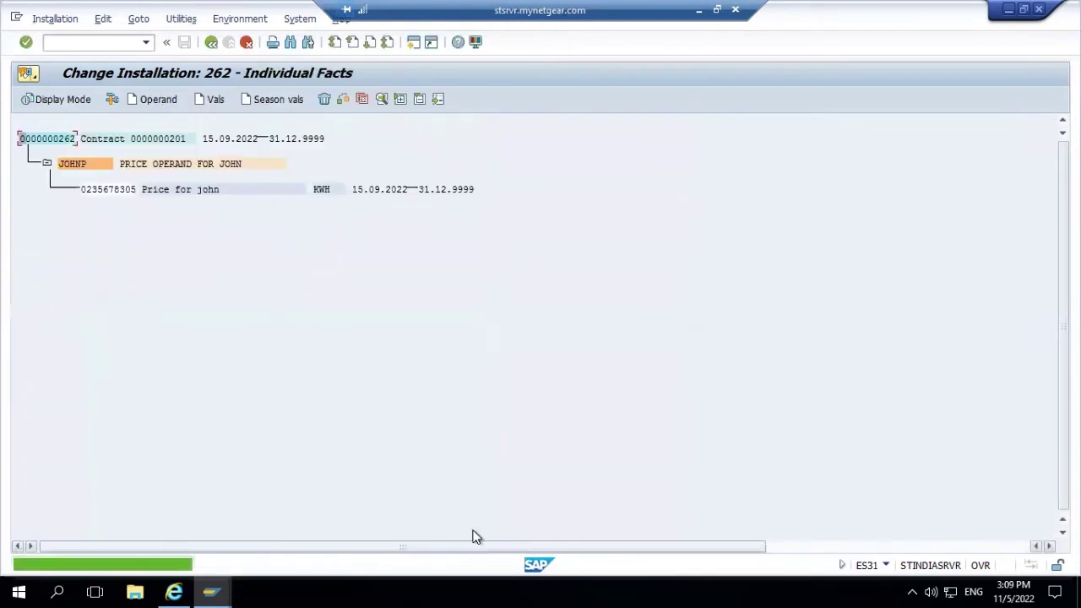
- Recheck the JOHNP price value row and accept it unchanged
double_click(247, 196)
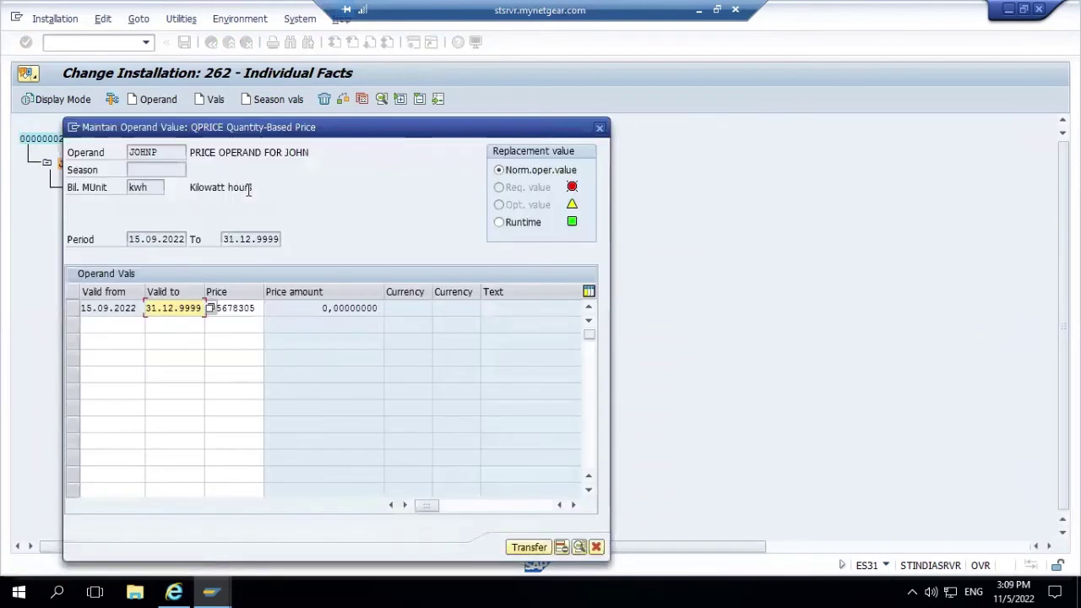
click(237, 321)
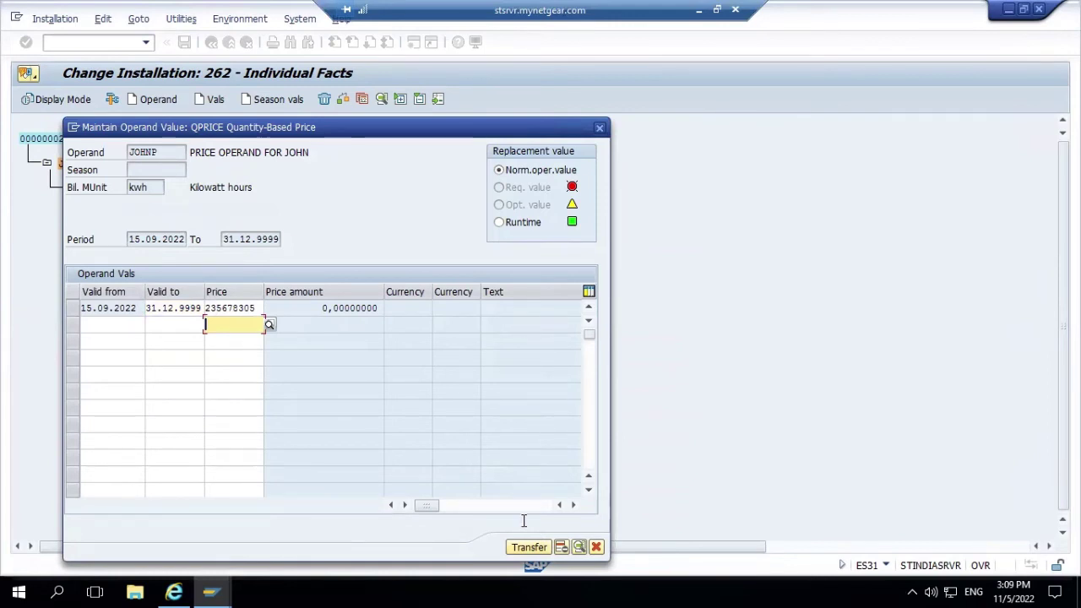
click(528, 547)
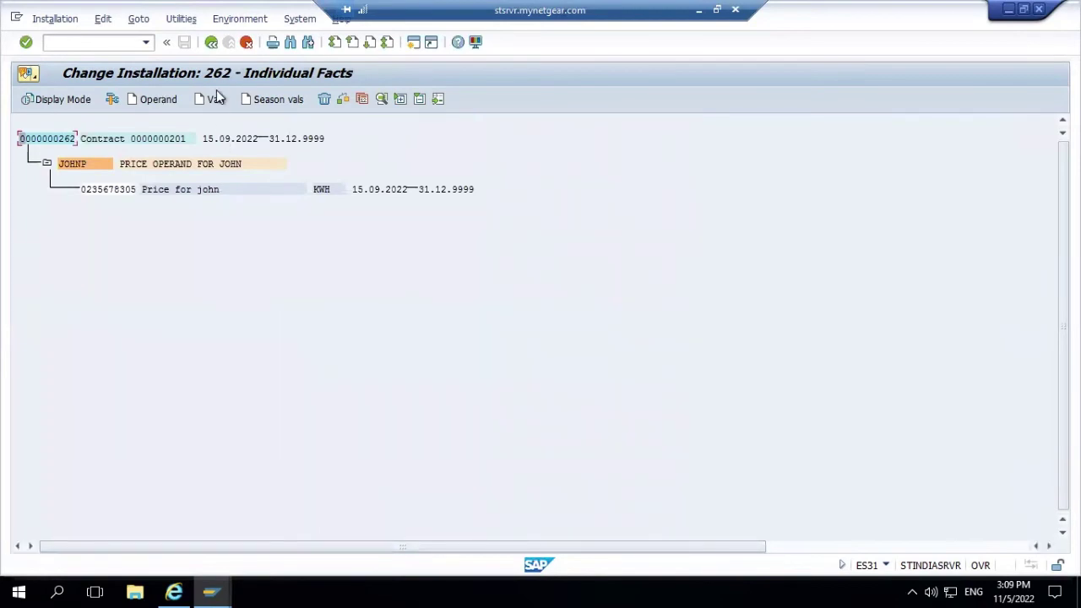
- Save installation 262 and reopen it in Display Installation
click(212, 42)
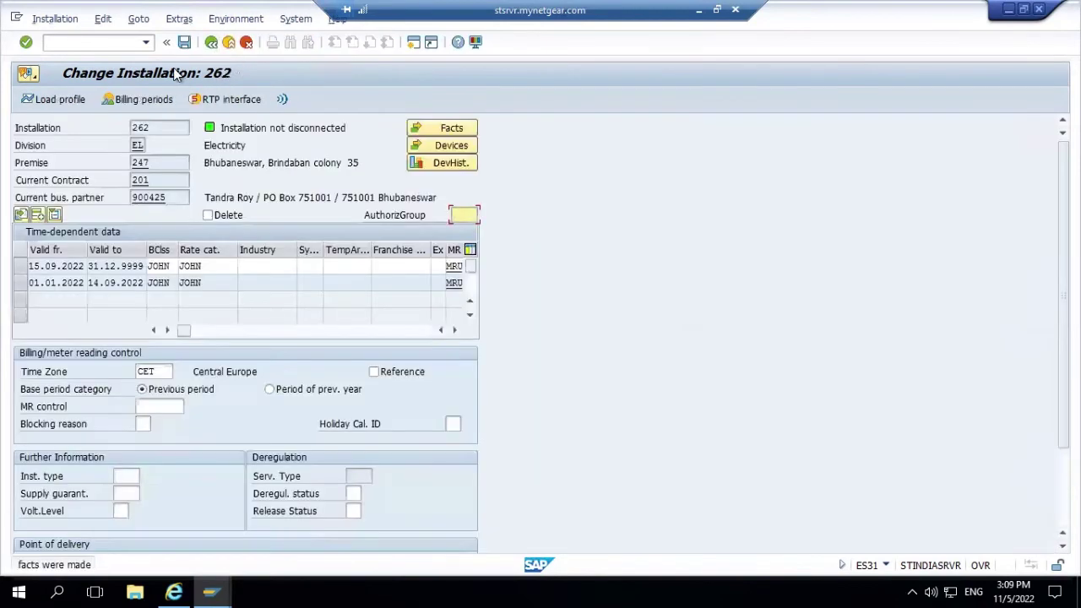
click(187, 42)
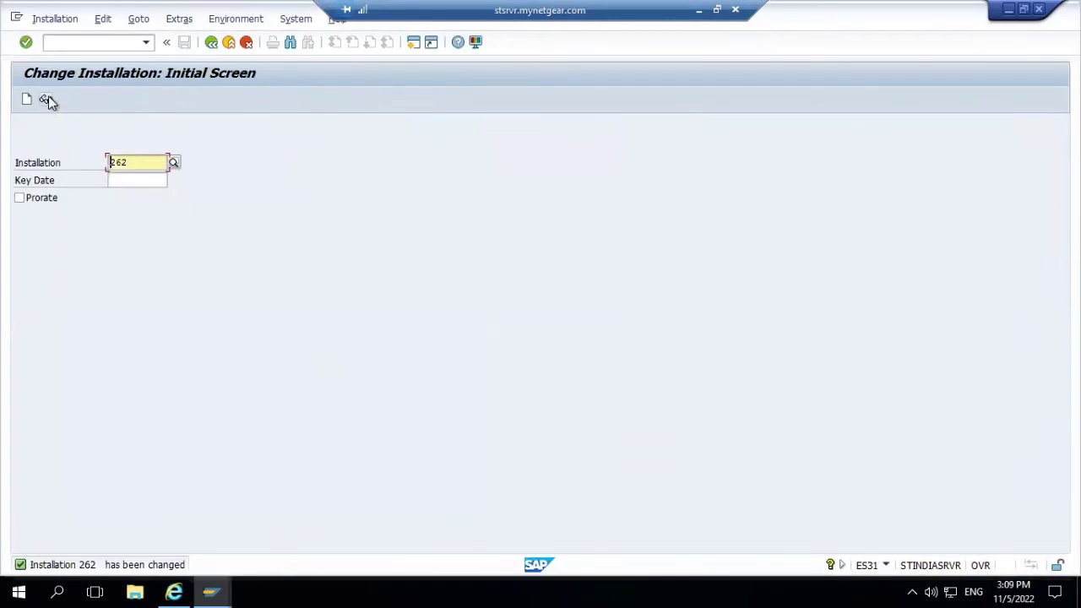
click(47, 100)
key(Return)
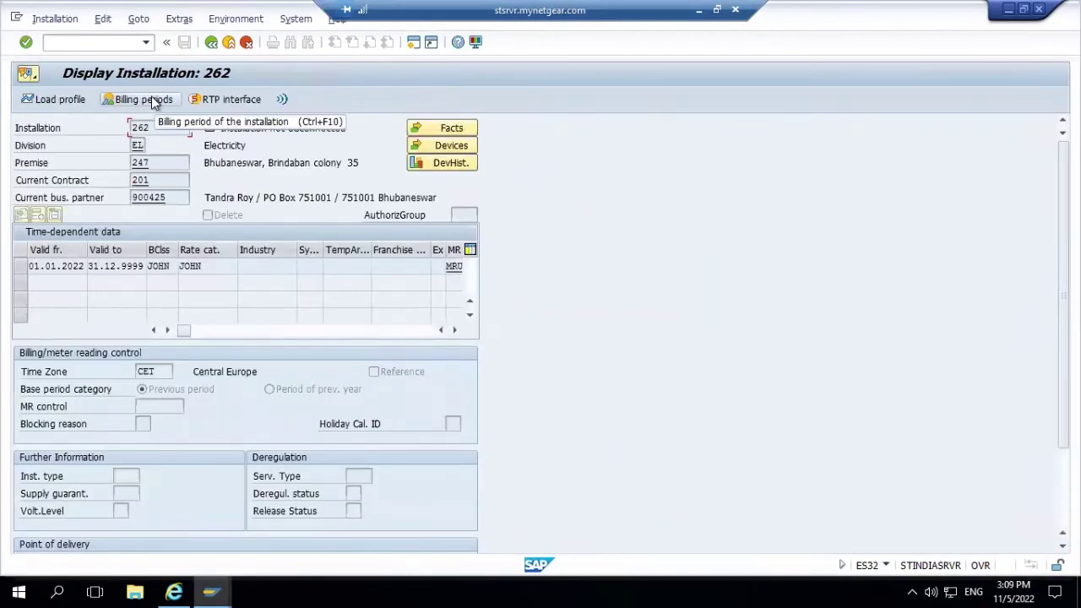
- Show installation 262's billing orders, rerun the individual bill, and review its failure log
click(144, 99)
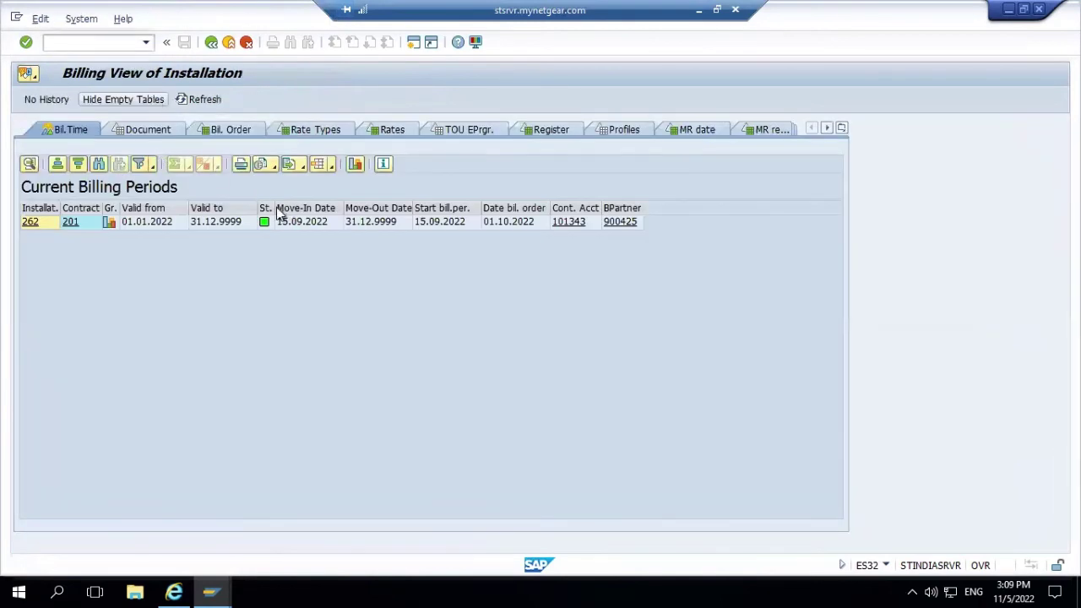
click(153, 130)
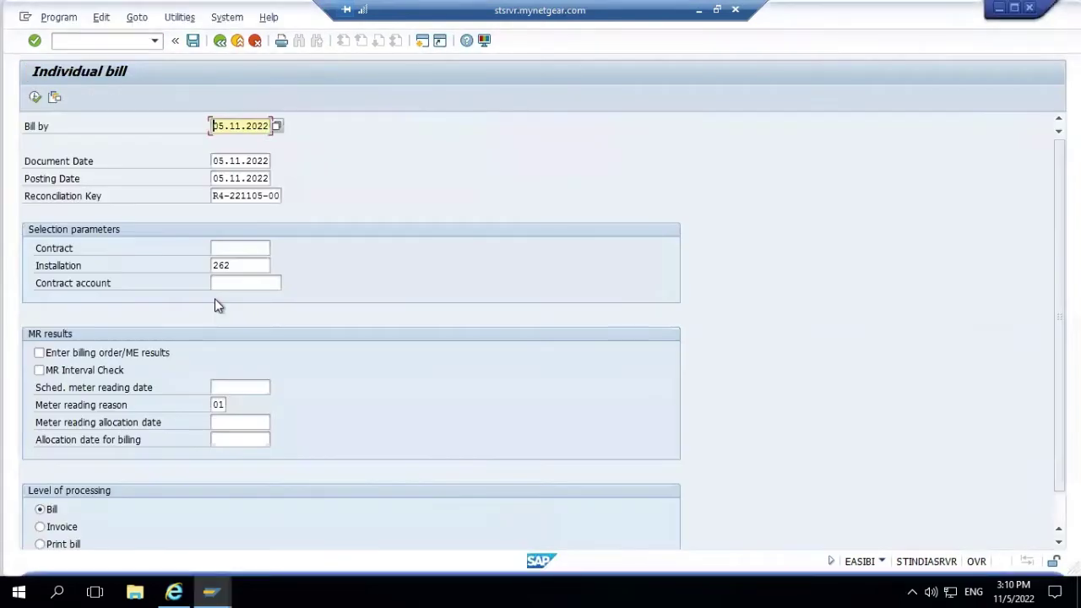
click(35, 98)
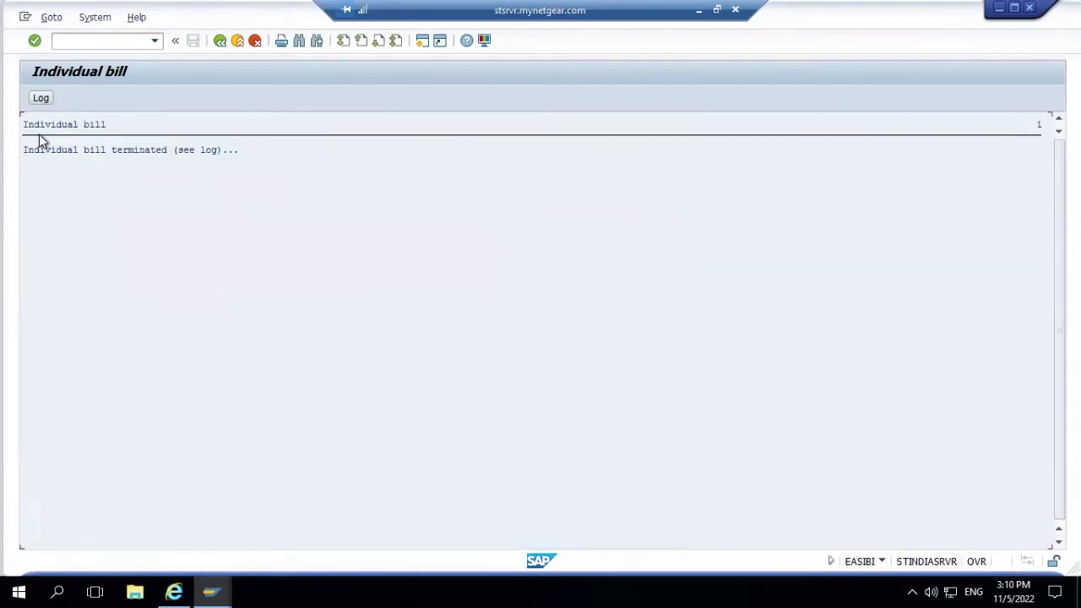
click(41, 99)
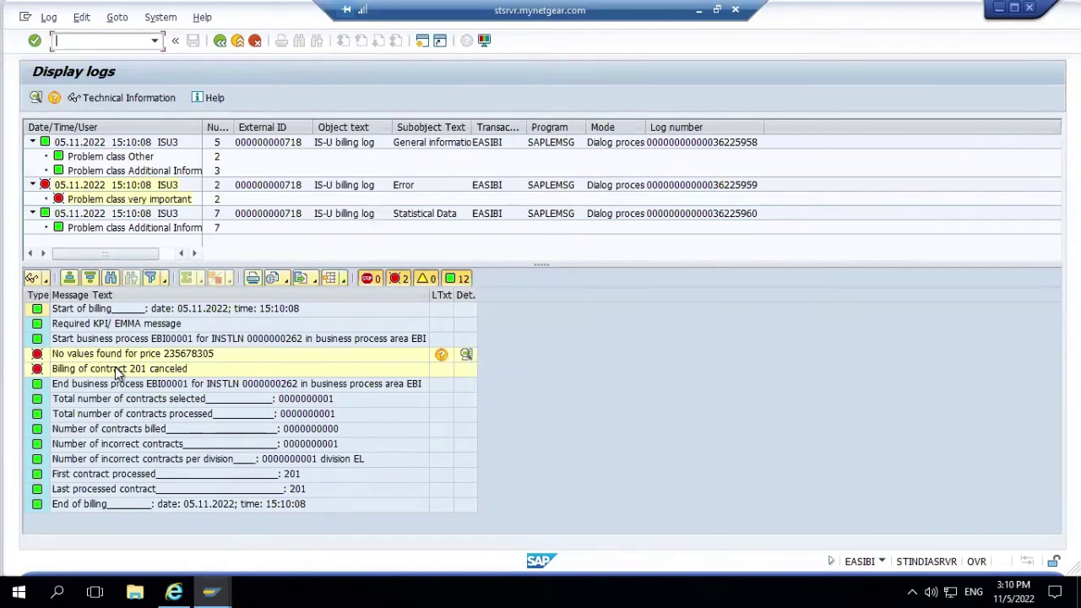
key(alt+Tab)
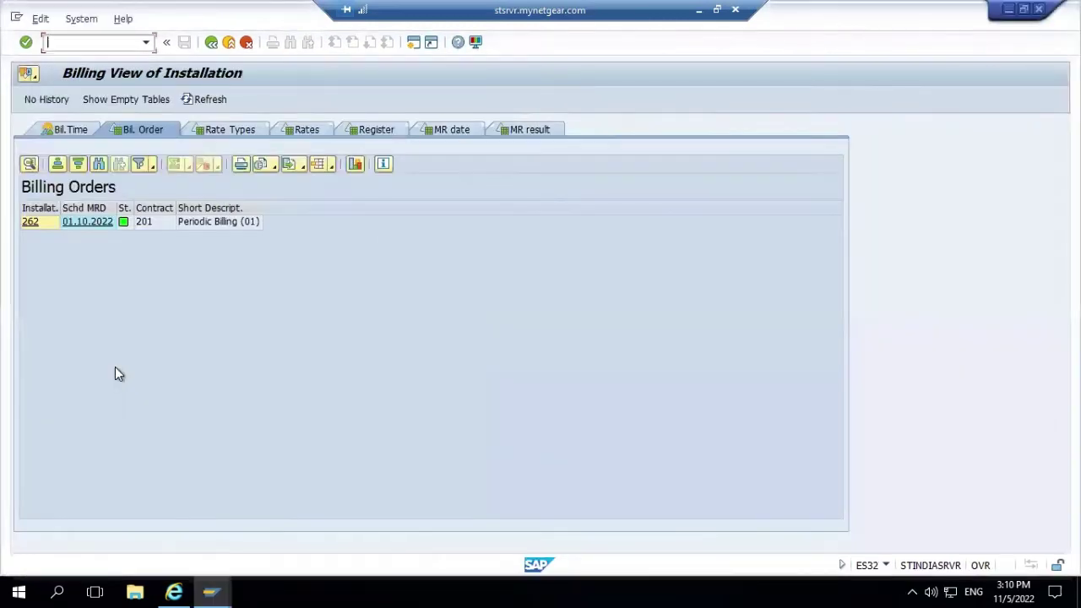
- In the billing schema session, run price maintenance /nEA89 from the command history
key(alt+Tab)
key(alt+Tab)
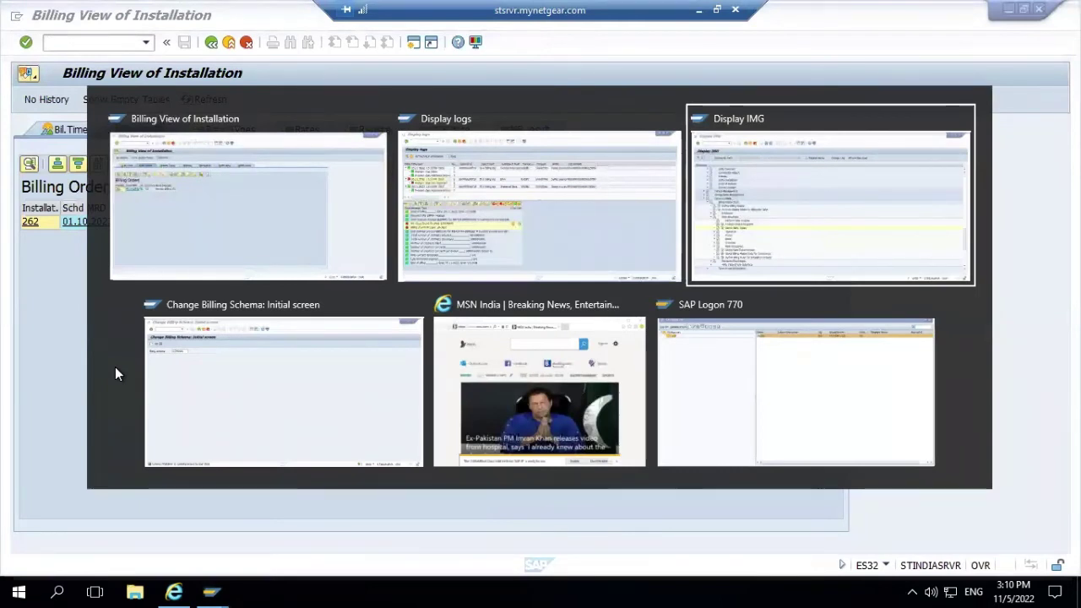
key(alt+Tab)
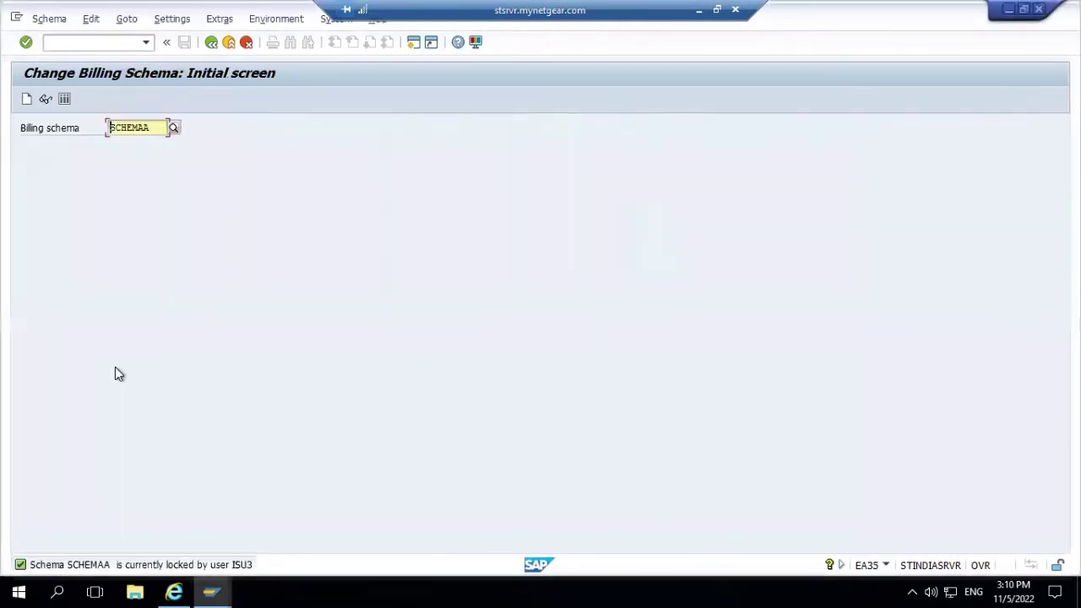
click(144, 43)
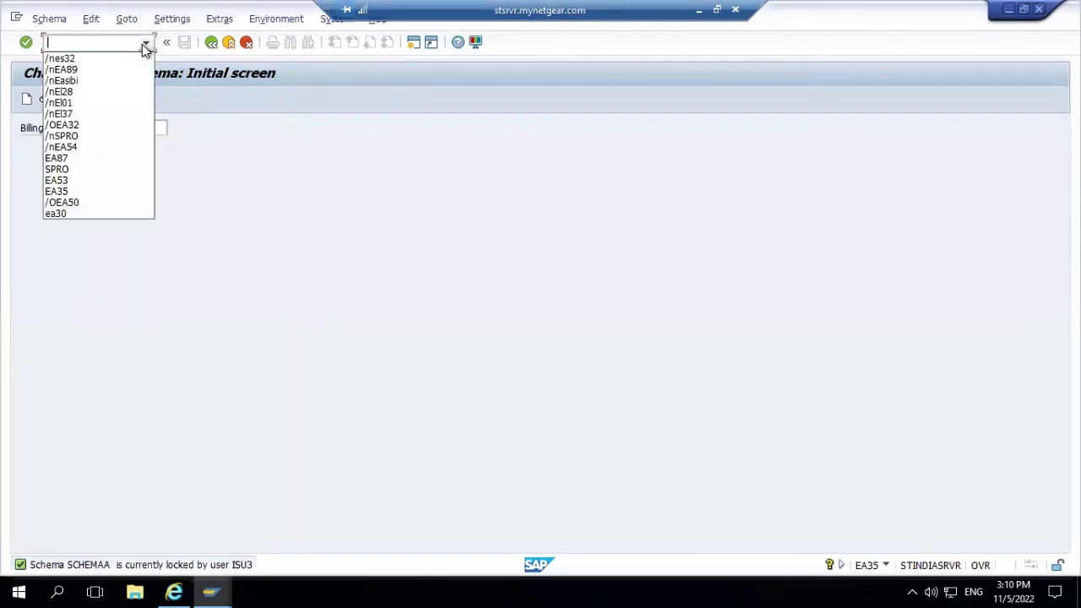
click(105, 76)
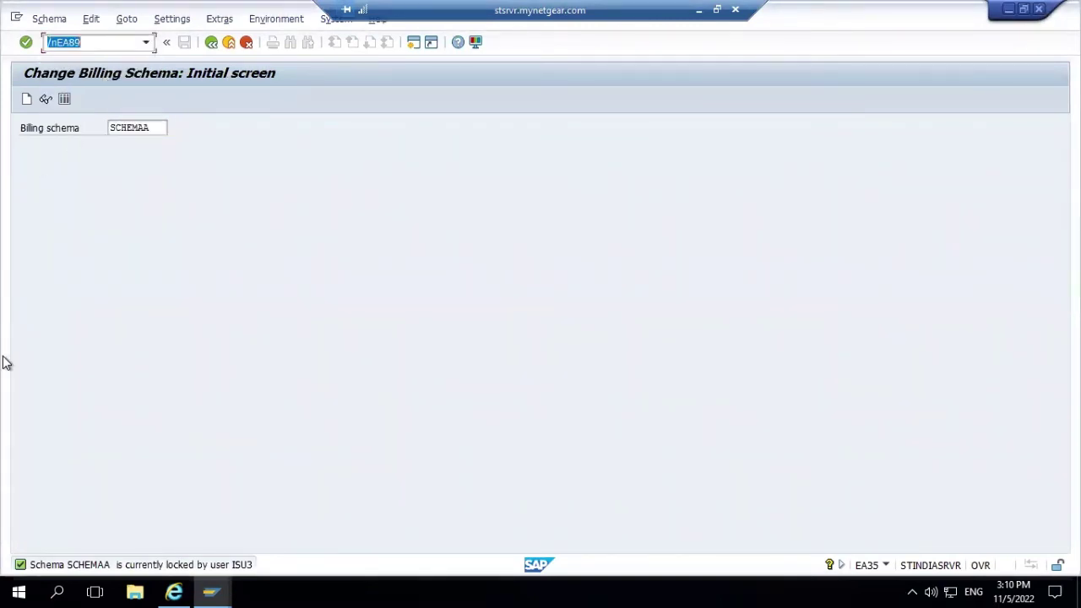
key(Return)
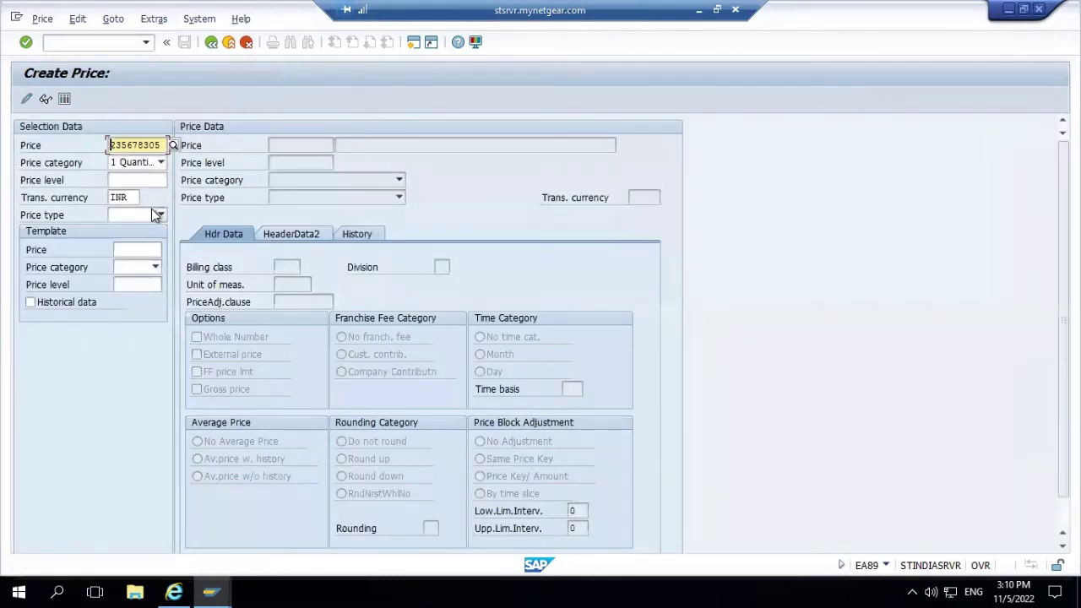
- Display price 235678305, review its History, HeaderData2 and Hdr Data tabs, then go back
click(51, 96)
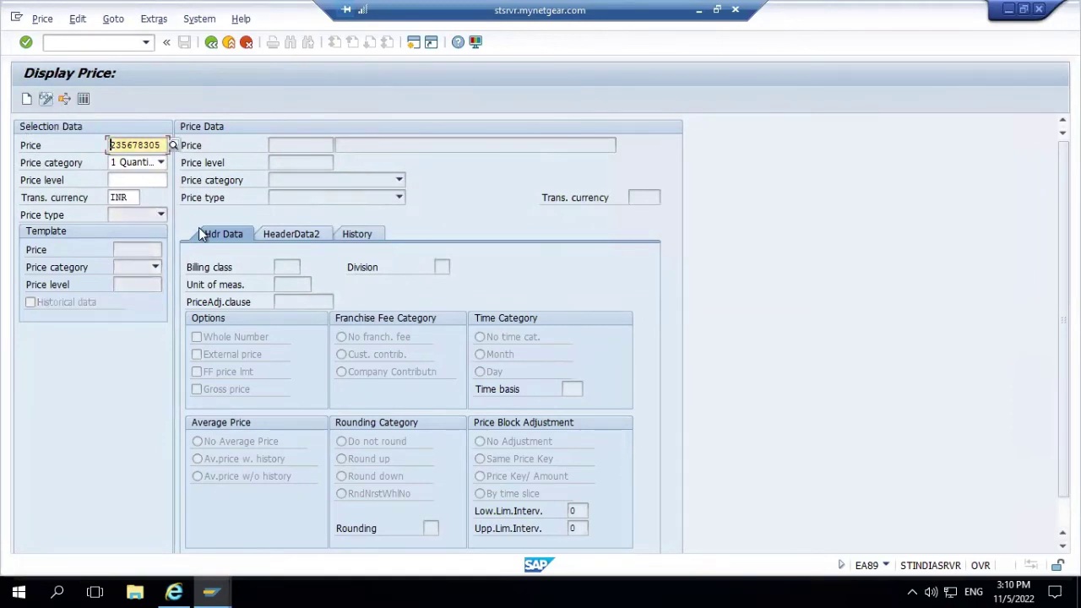
key(Return)
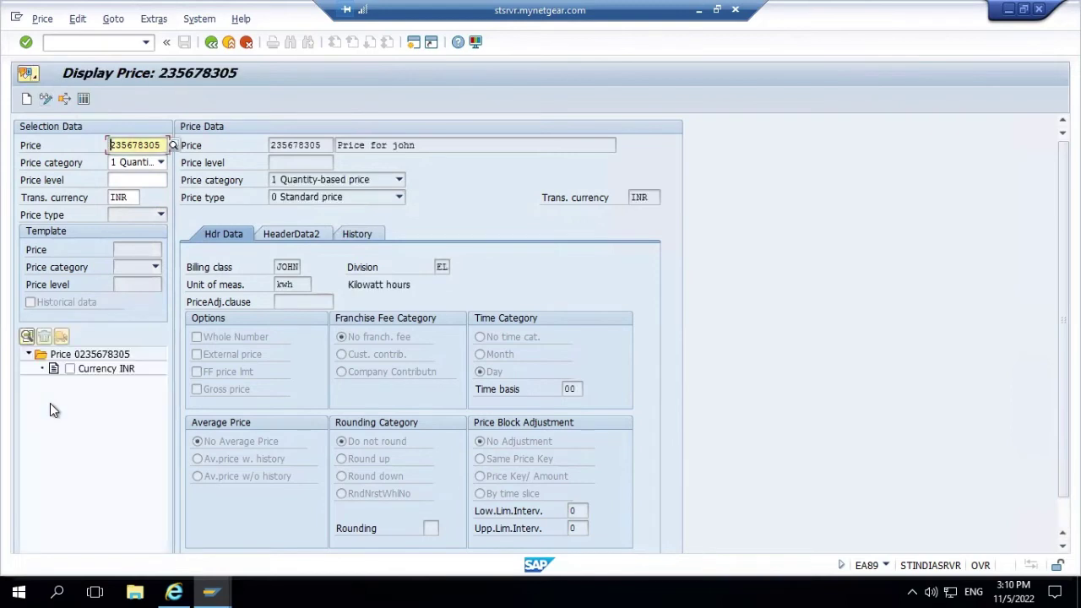
click(353, 235)
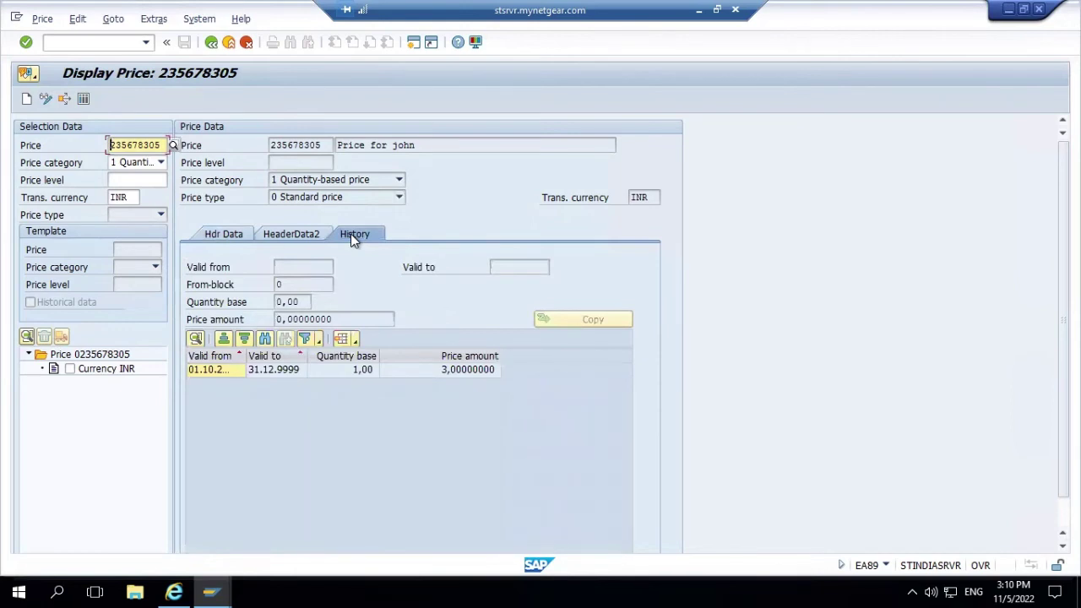
click(287, 236)
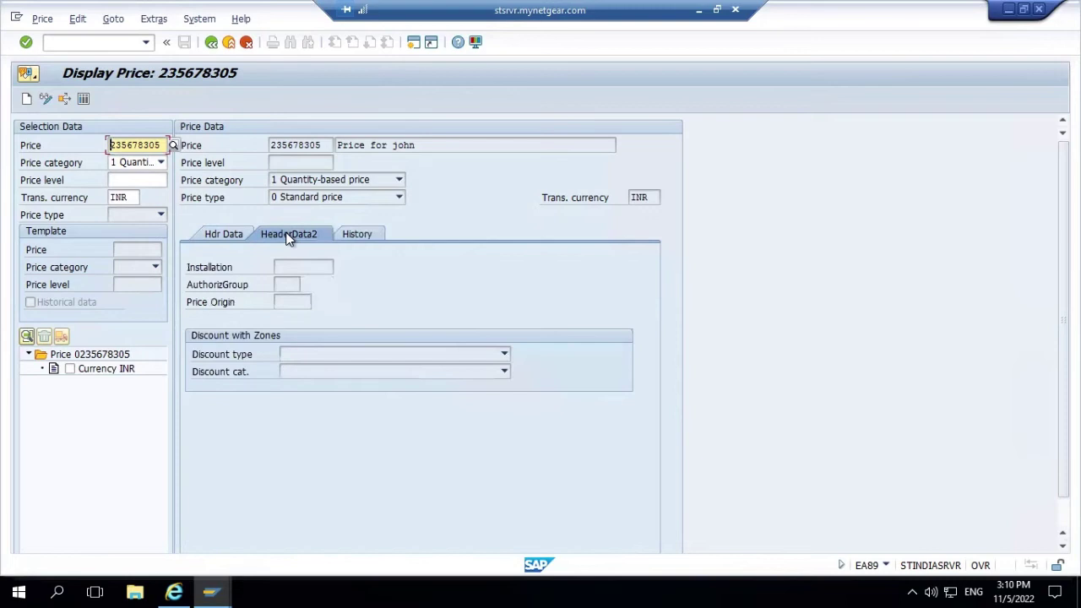
click(210, 238)
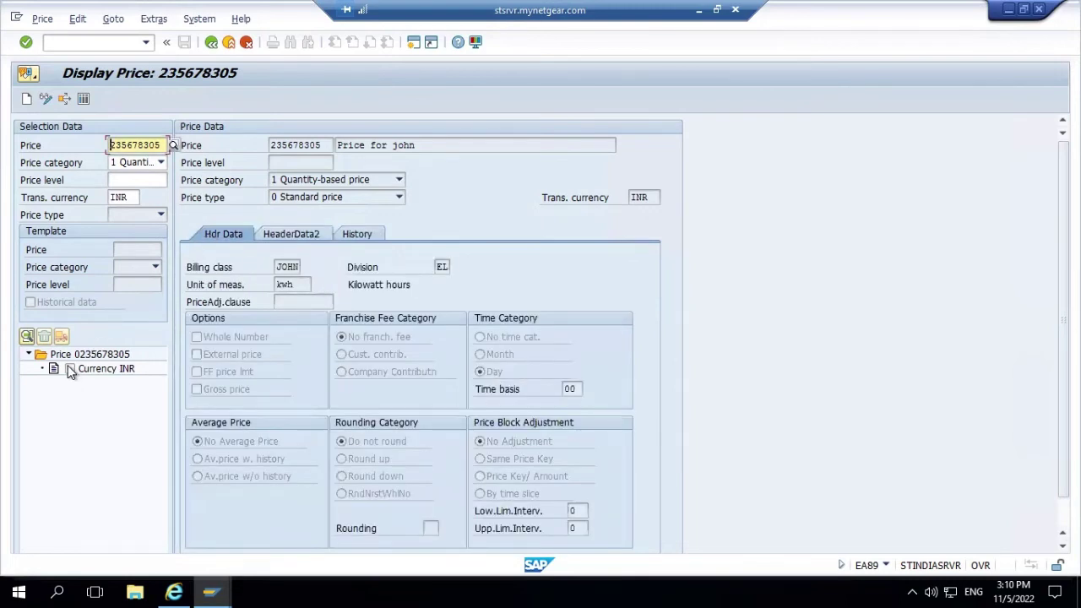
click(377, 234)
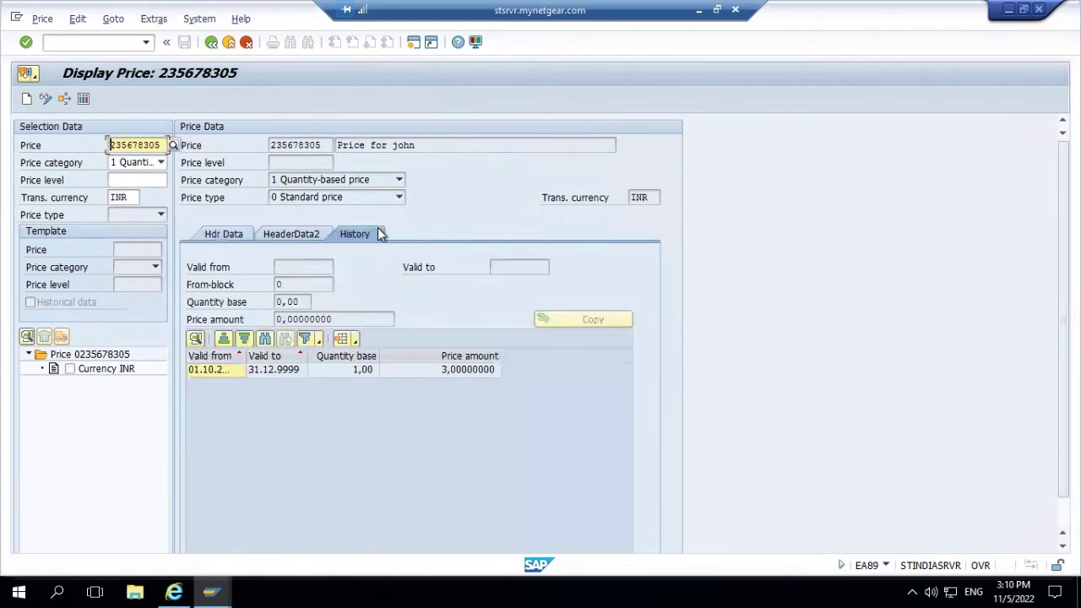
click(211, 43)
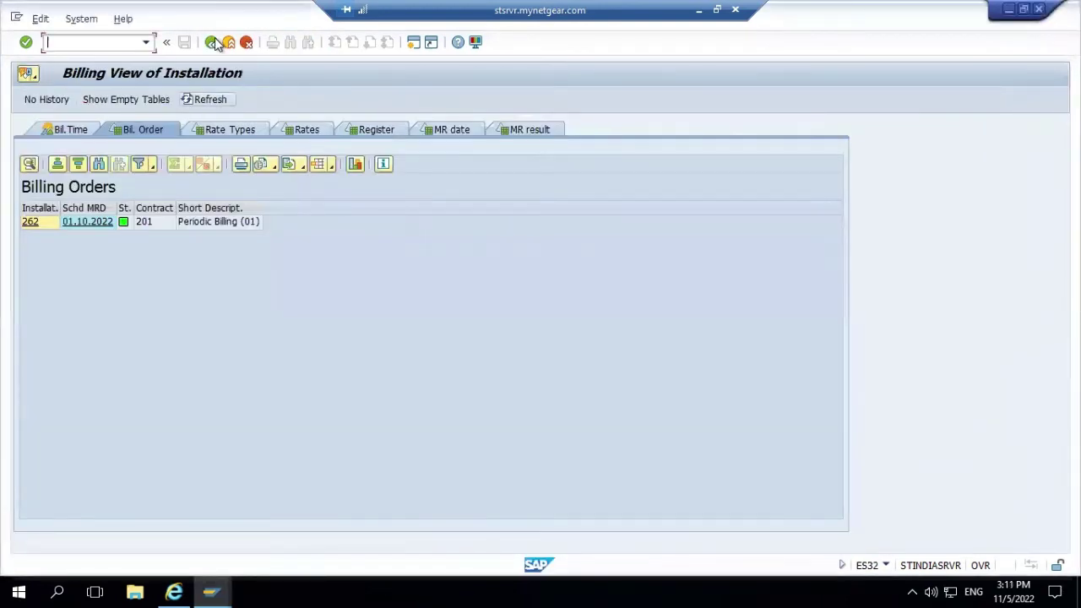
- Open installation 262's facts, expand JOHNP and display its price value row
click(211, 43)
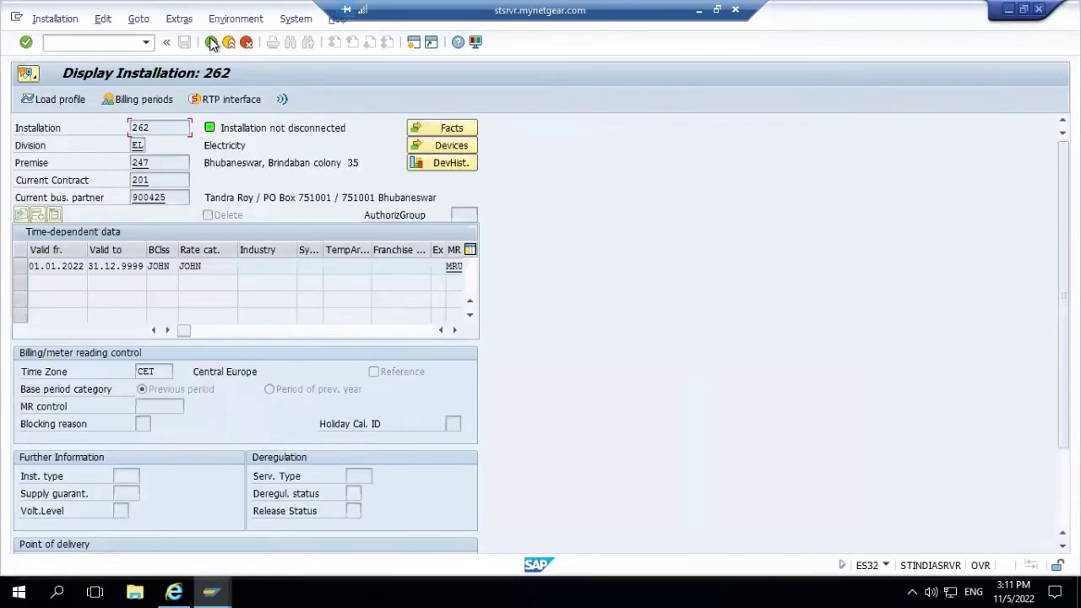
click(451, 131)
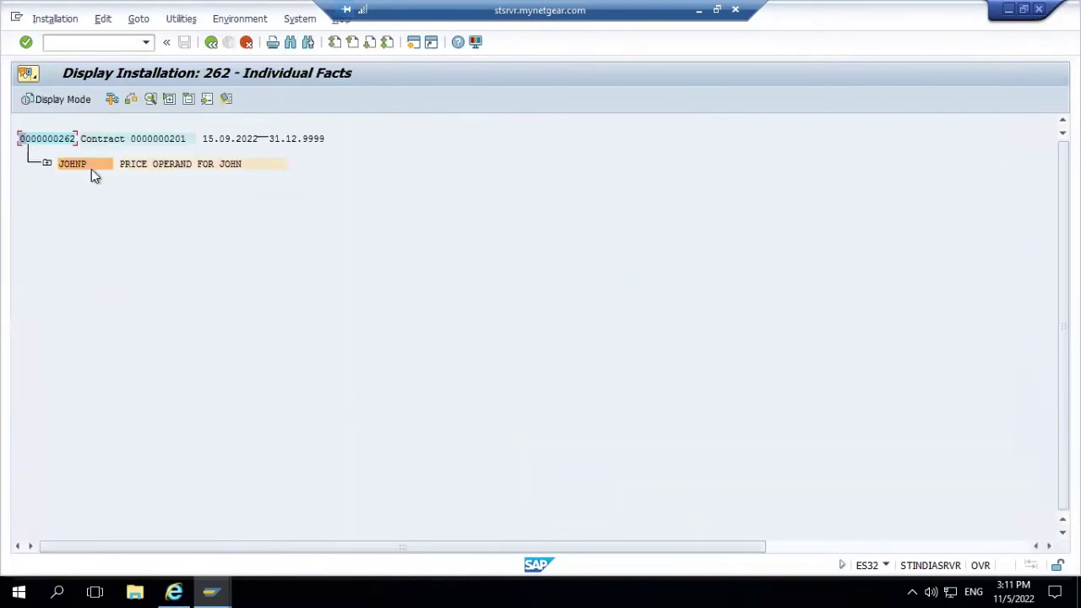
click(46, 166)
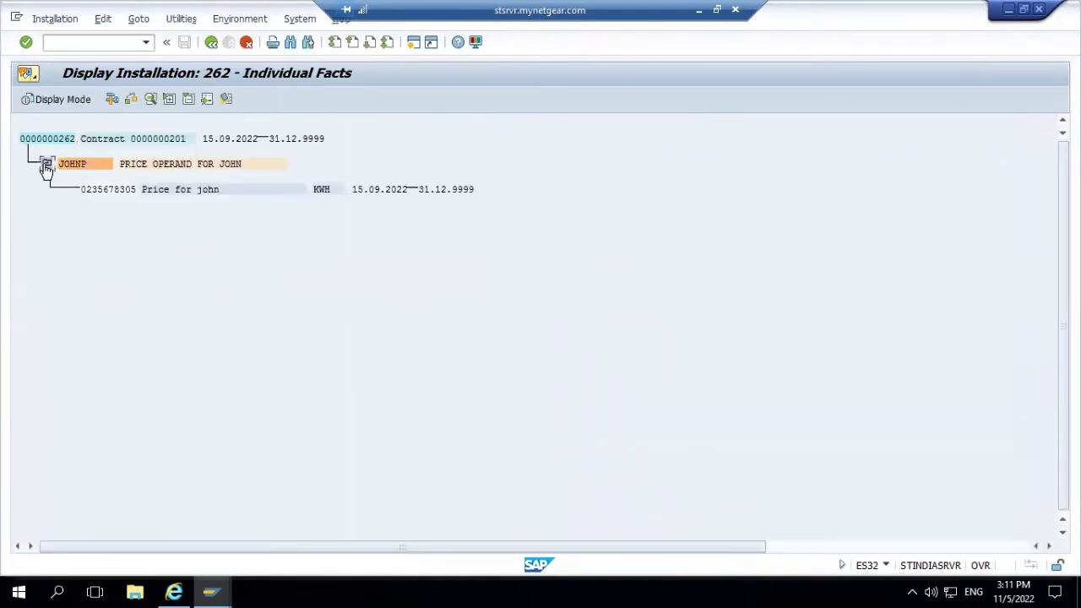
double_click(120, 193)
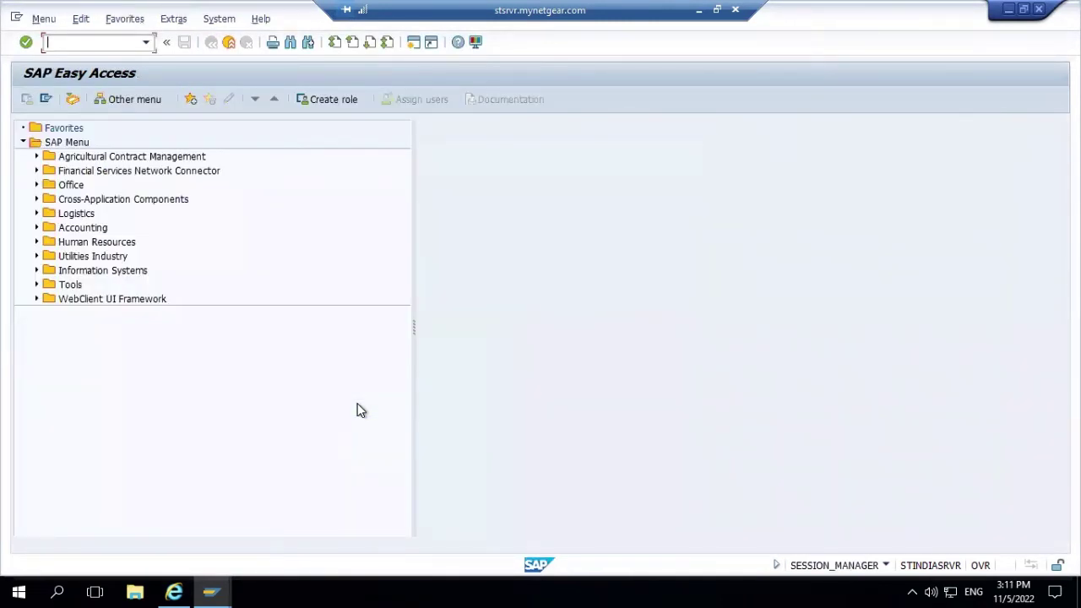
- Enter ea90 to load price record 235678305 in the change price application
text(ea90)
key(Return)
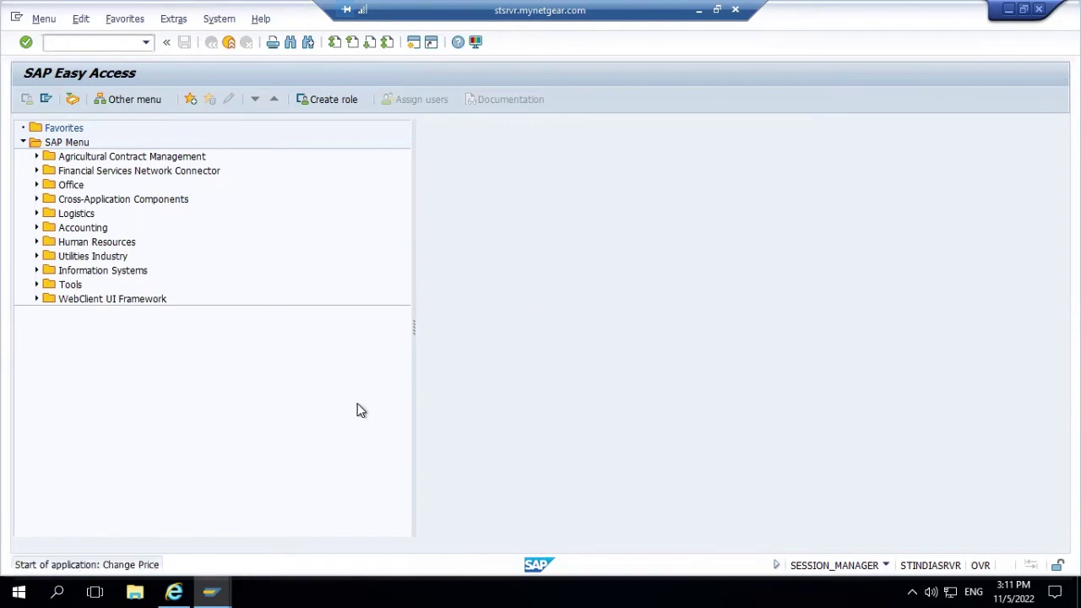
key(Return)
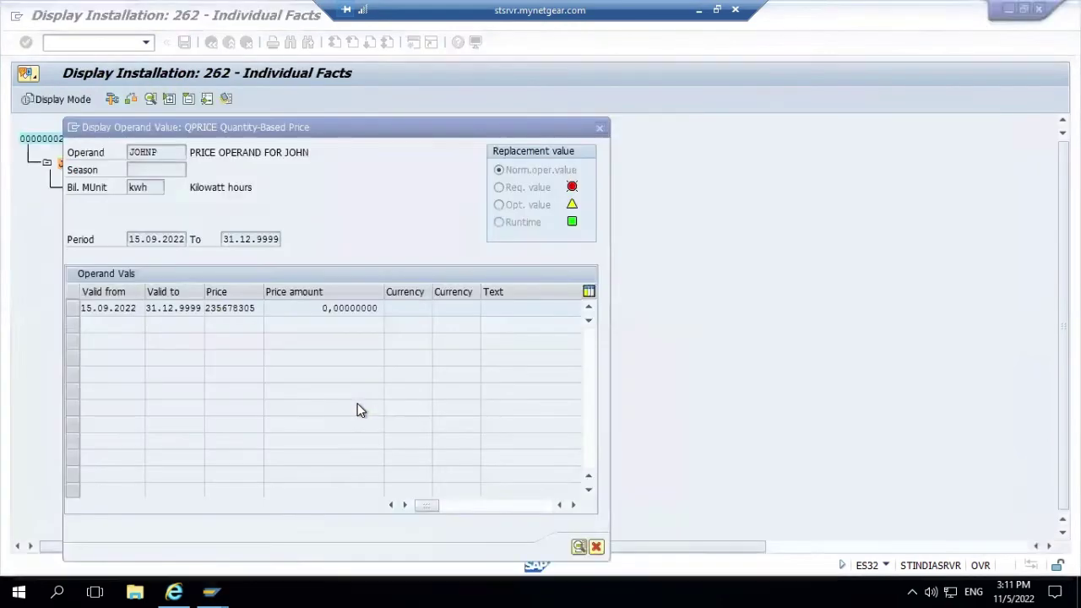
- Close the operand value details and return to the installation's initial screen
click(600, 129)
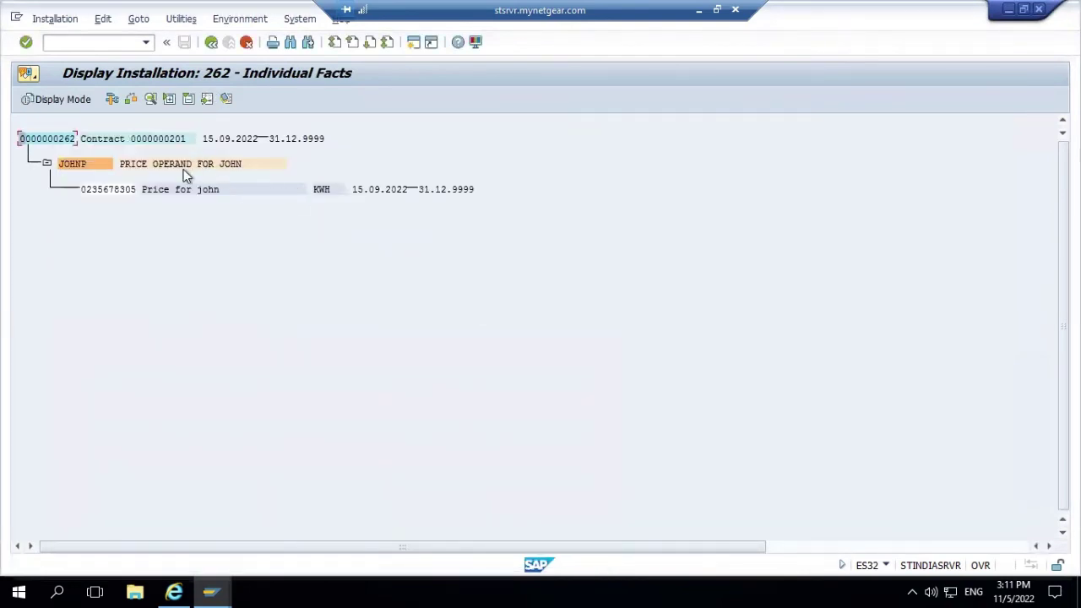
click(211, 43)
click(211, 42)
click(212, 43)
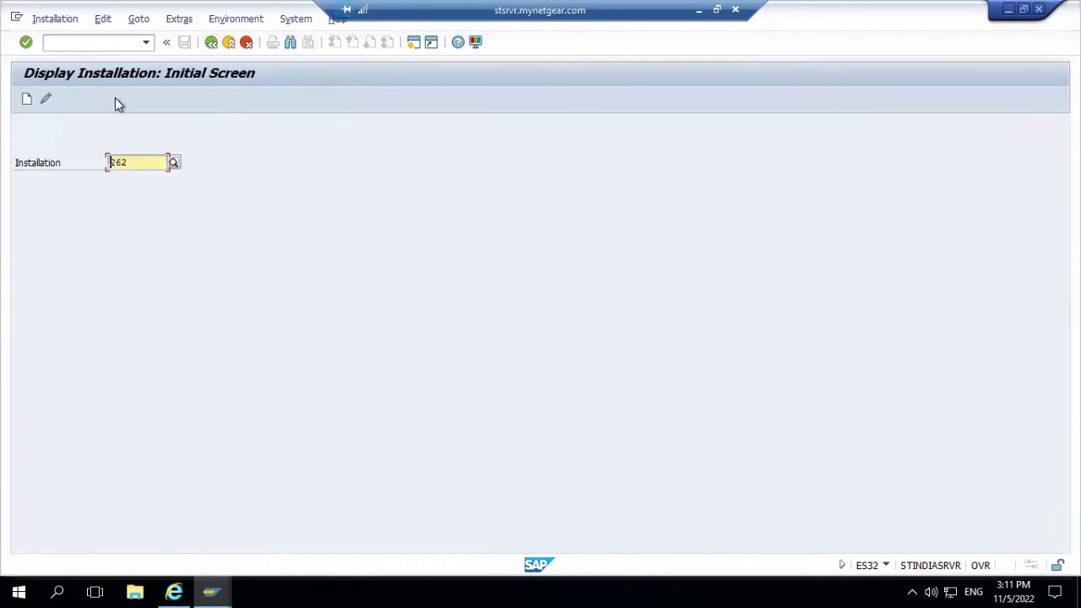
- Open installation 262 in change mode and expand JOHNP in its facts
click(46, 101)
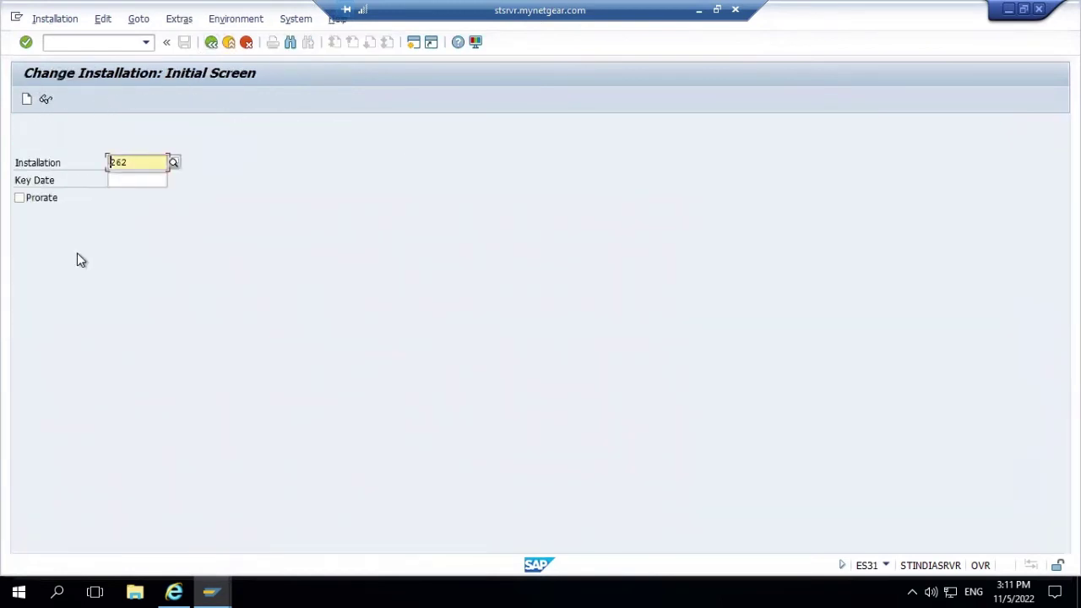
key(Return)
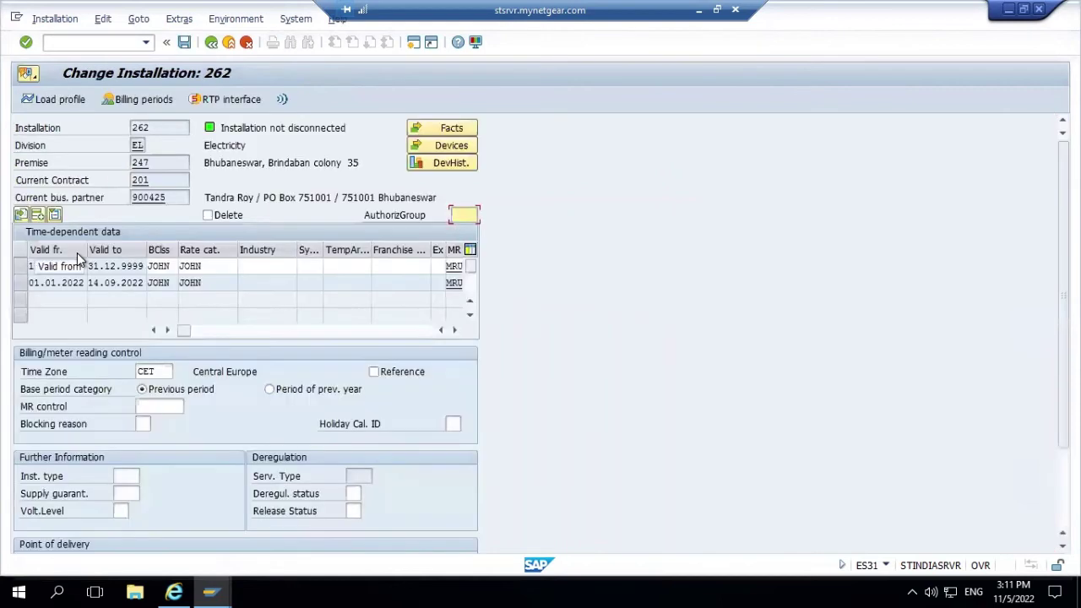
click(439, 129)
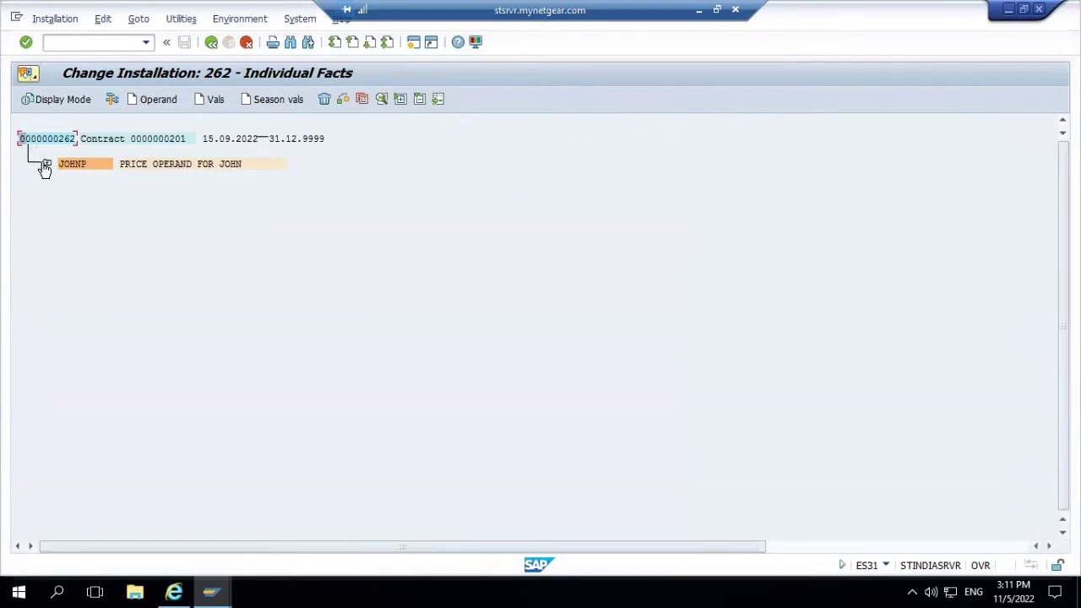
click(45, 165)
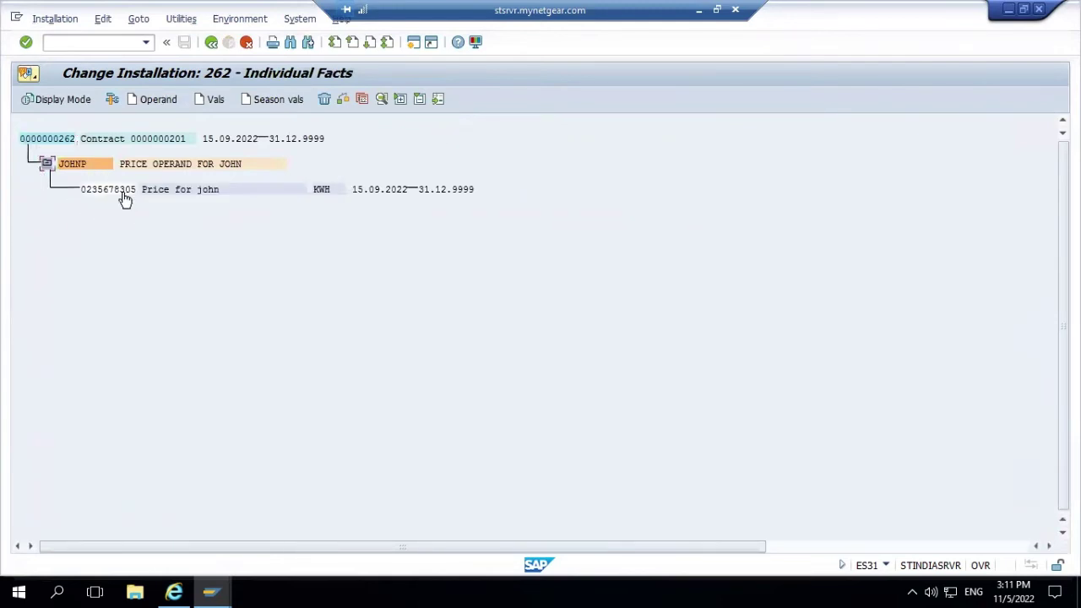
- Inspect JOHNP's operand value maintenance without changes, then return to the installation details
click(124, 200)
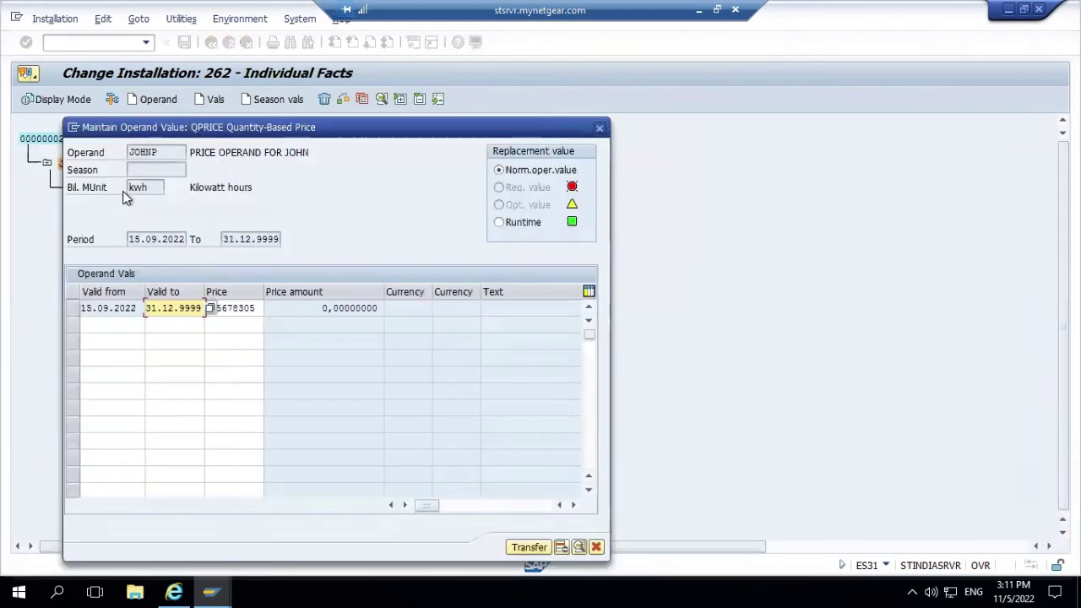
click(181, 326)
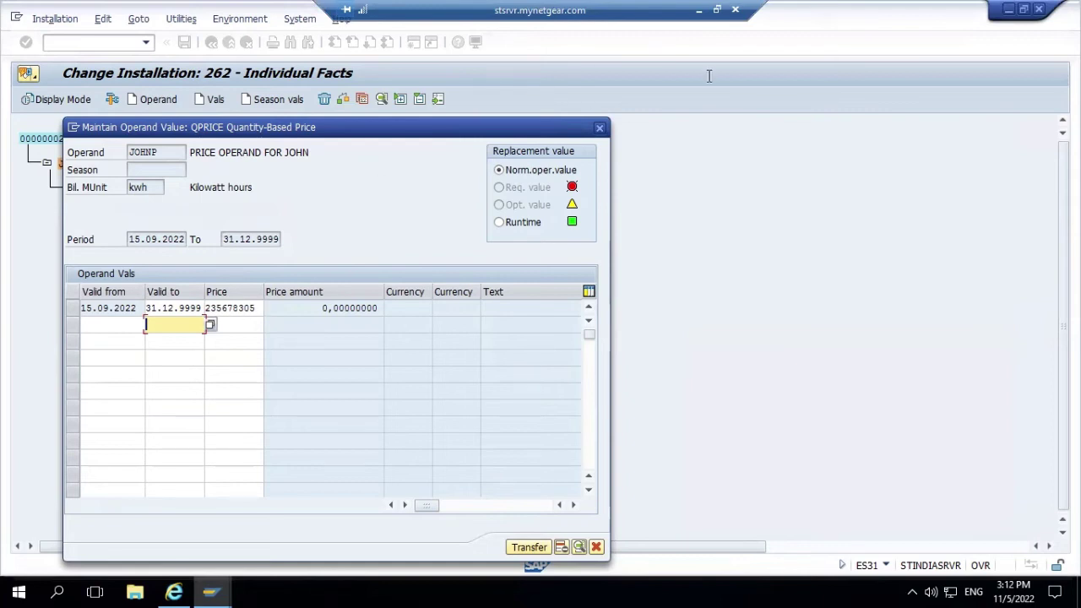
click(600, 128)
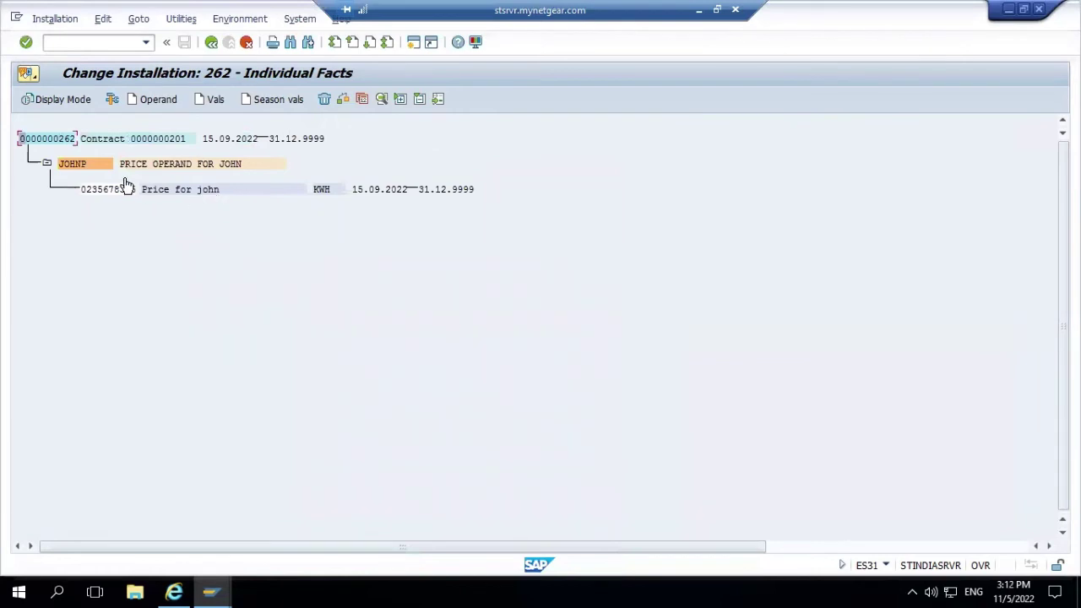
click(178, 195)
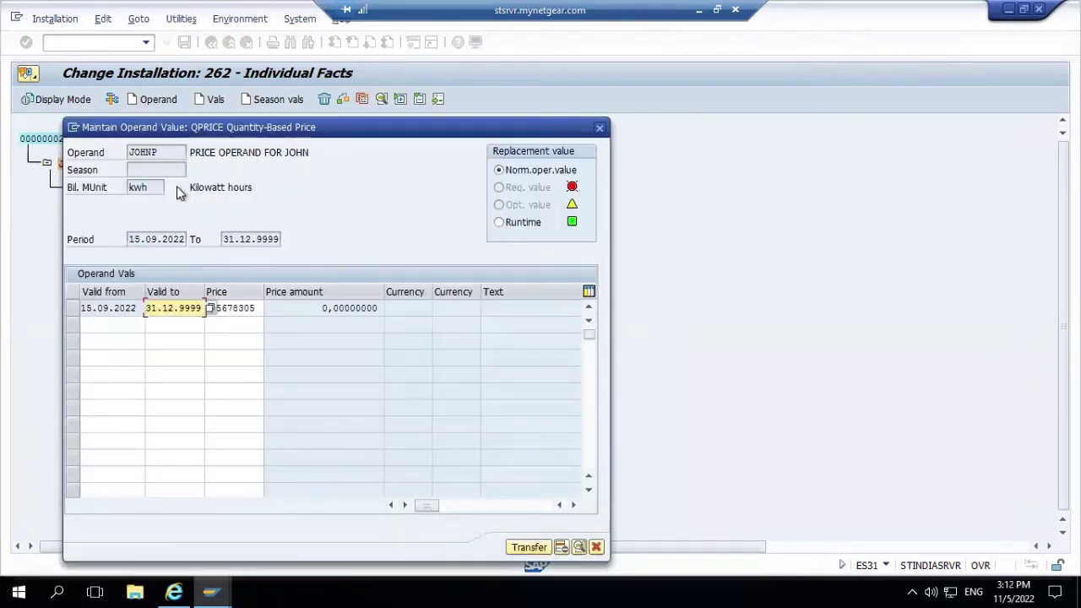
click(600, 128)
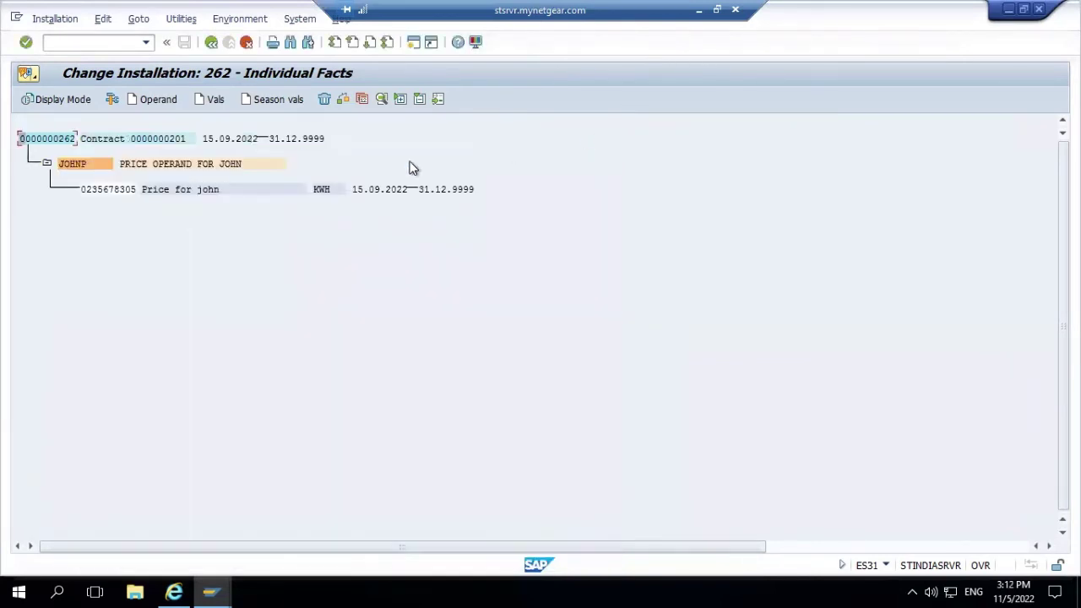
click(97, 165)
click(325, 99)
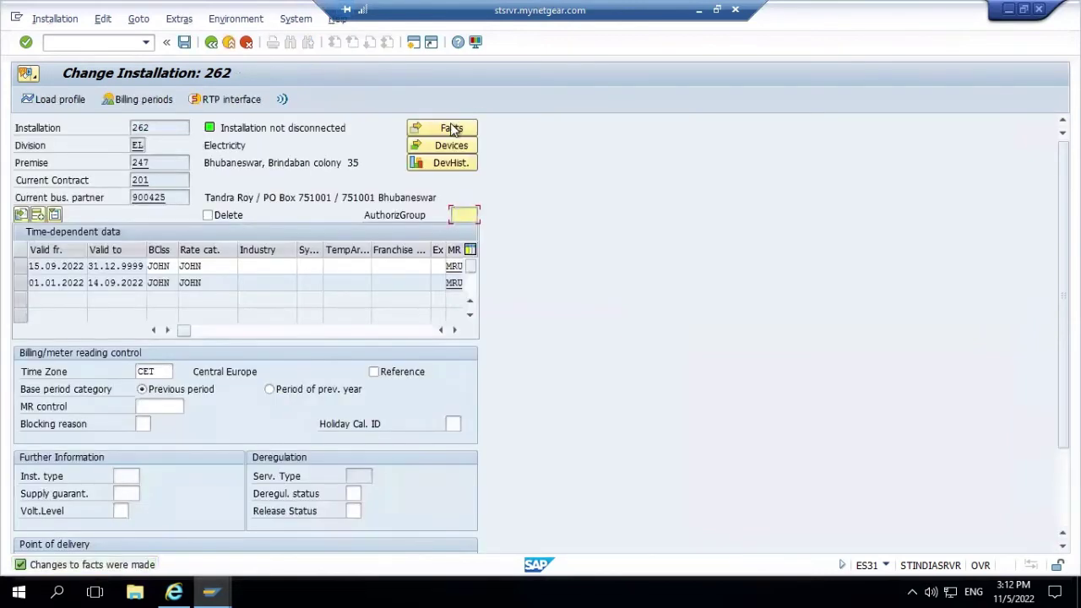
- Save installation 262, reopen it for editing, and open its facts
click(184, 44)
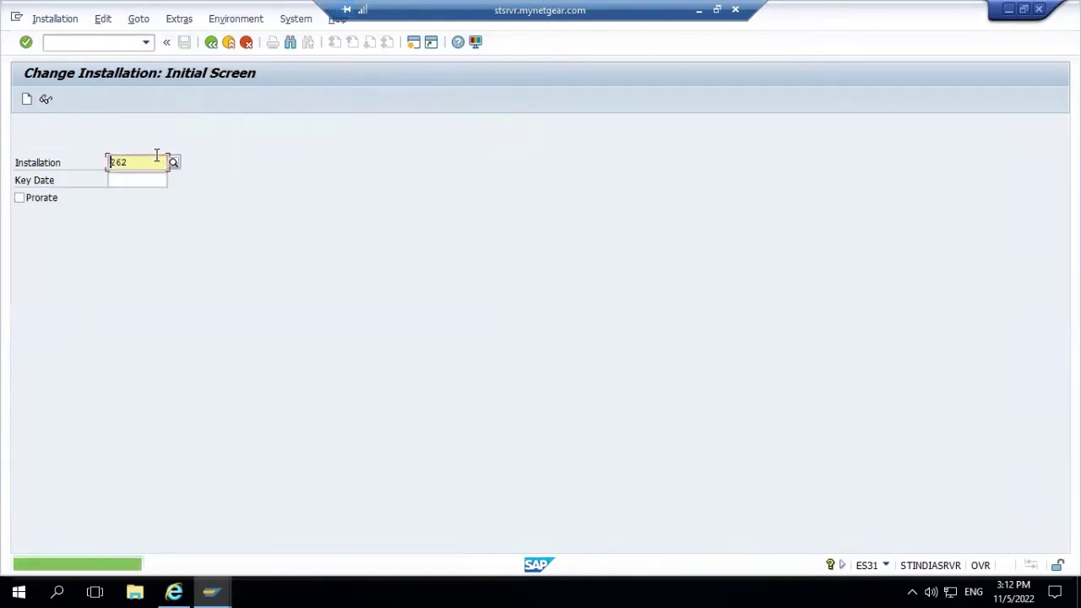
key(Return)
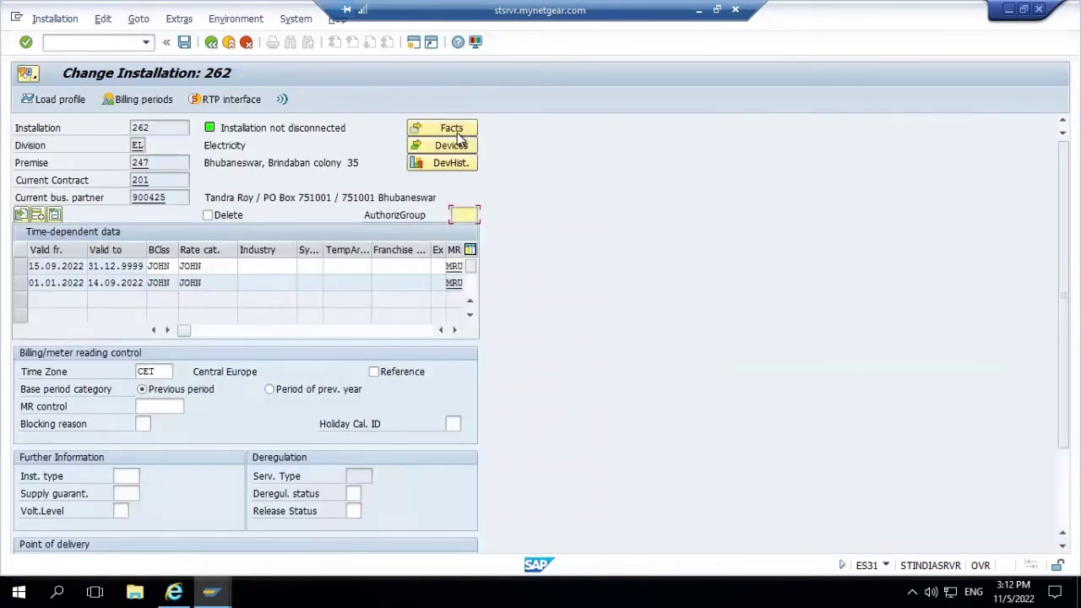
click(456, 132)
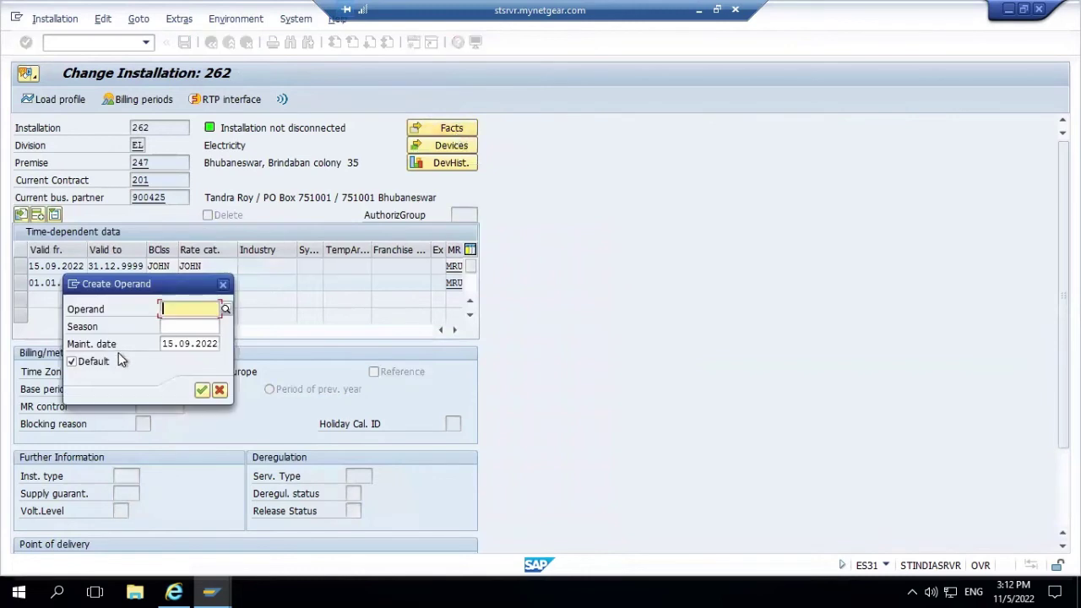
- Create a new JOHNP operand fact with maintenance date 01.10.2022
key(BackSpace)
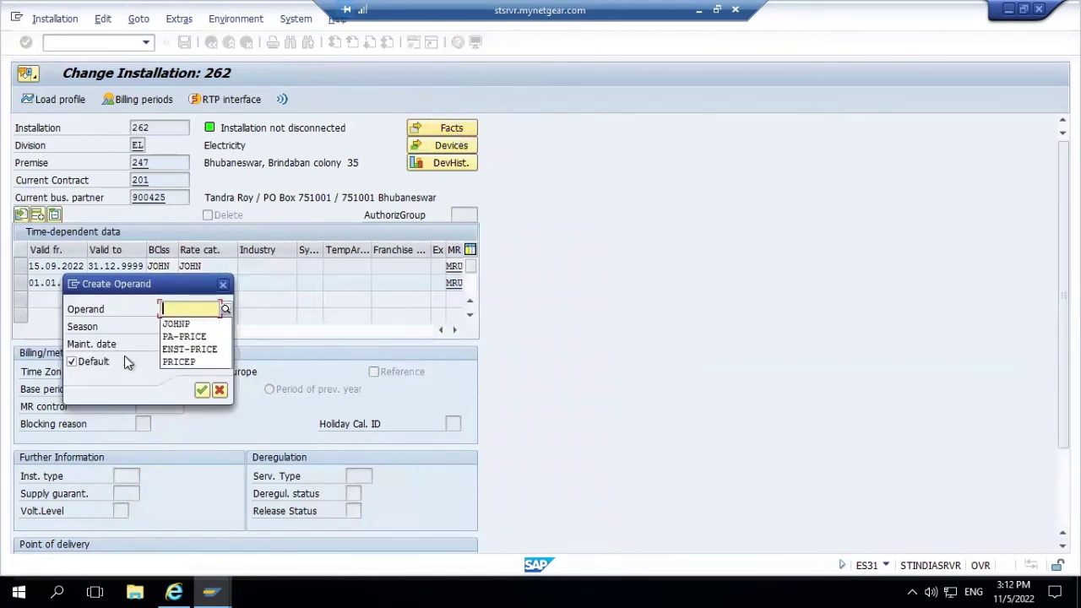
click(198, 324)
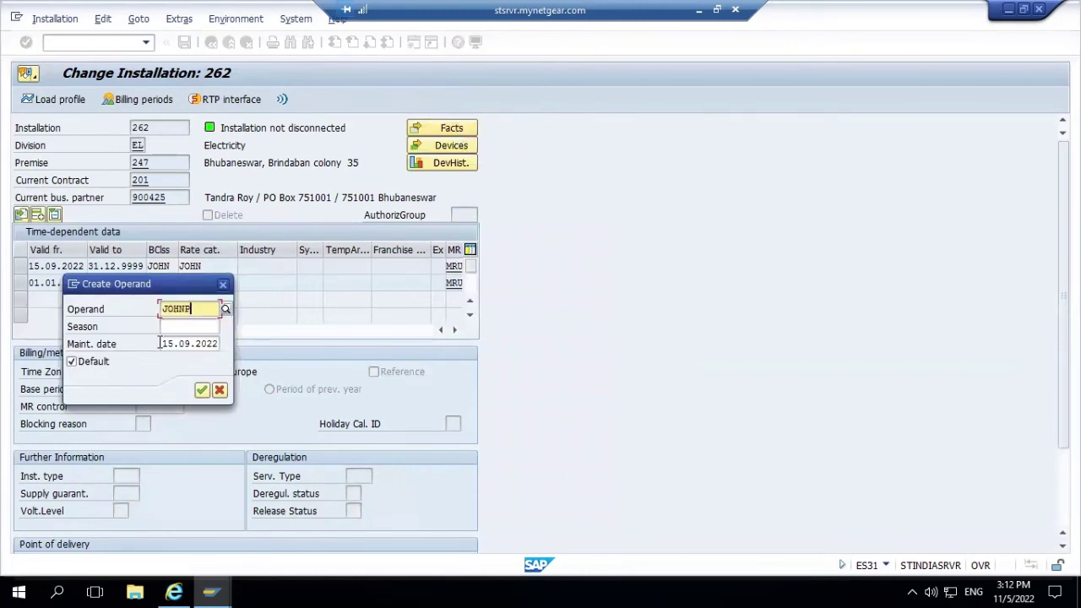
click(162, 343)
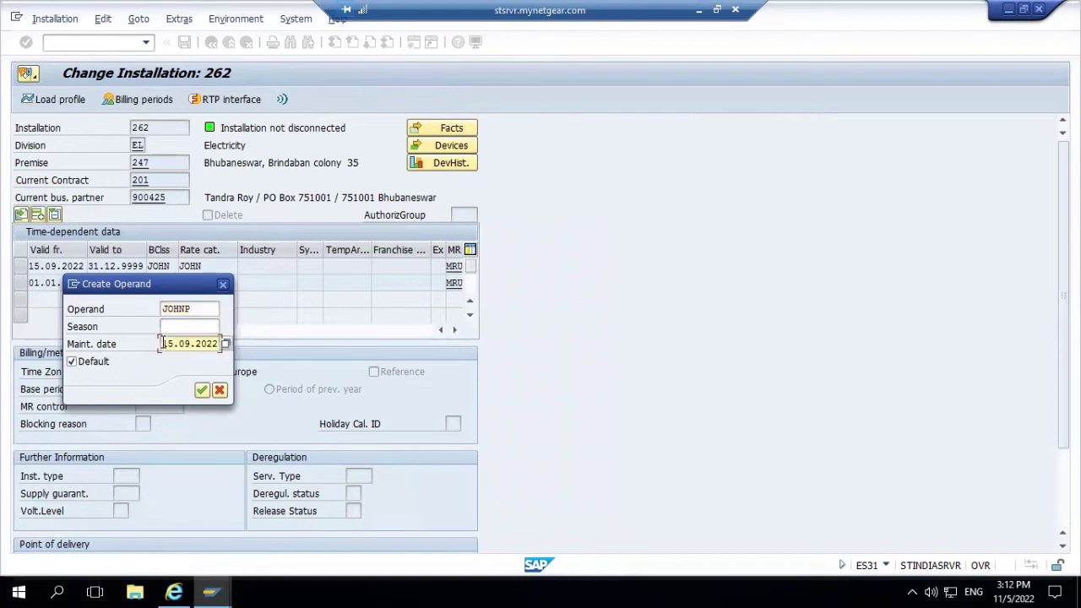
text(01)
key(Delete)
text(01.10.2022)
click(204, 391)
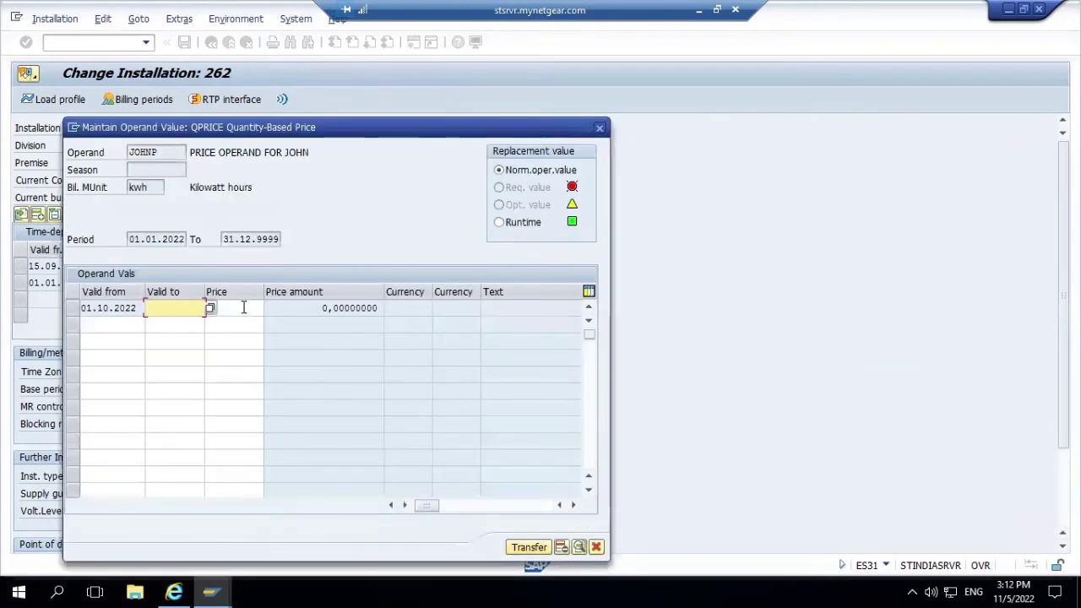
- Enter price 235678305 in the new JOHNP row and transfer it to the facts
click(243, 307)
click(243, 308)
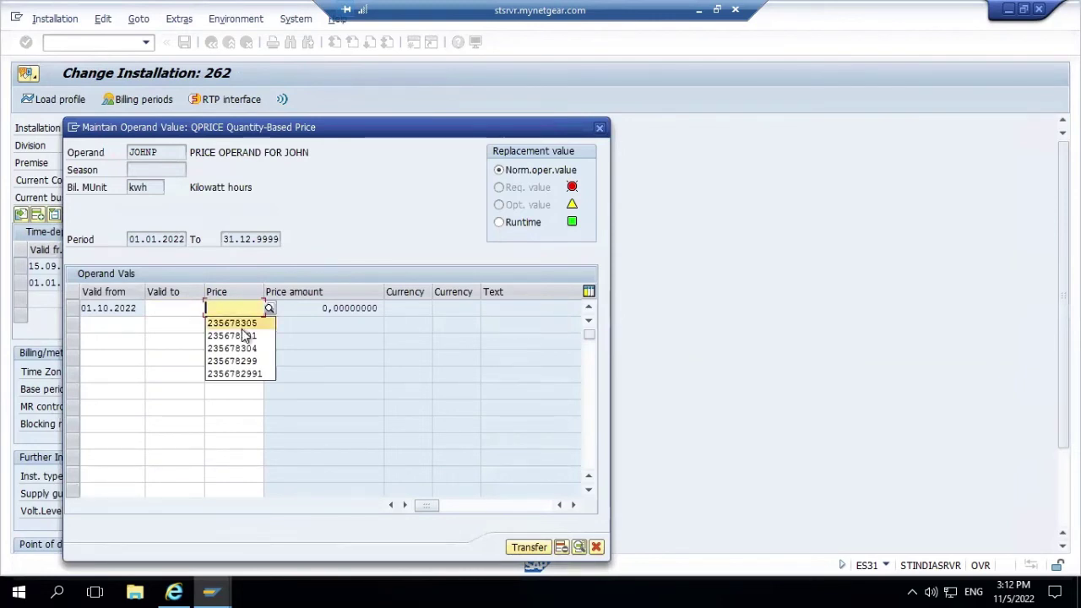
click(243, 326)
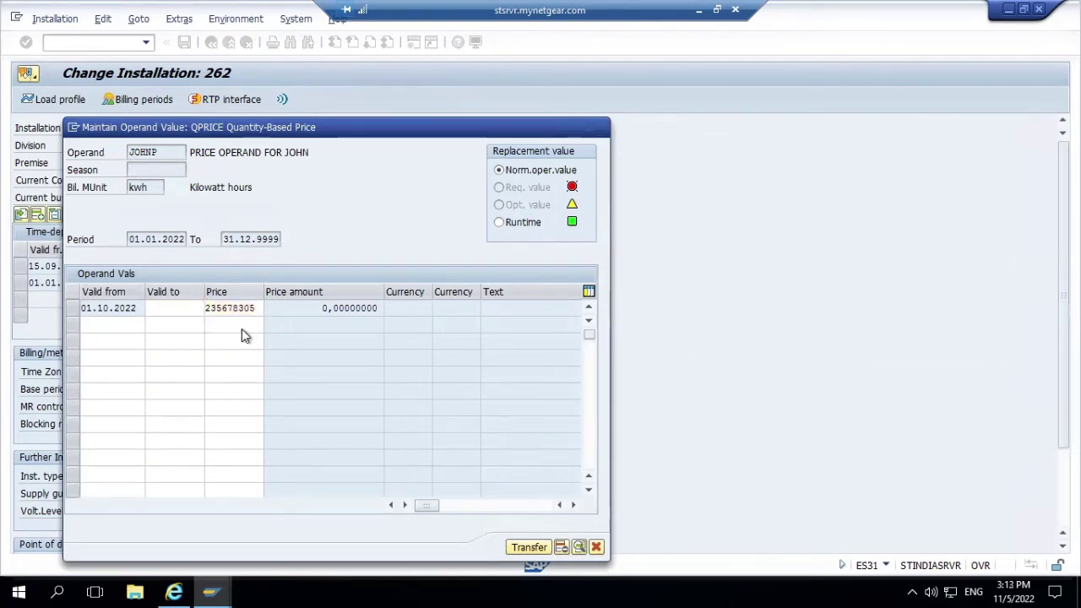
key(Return)
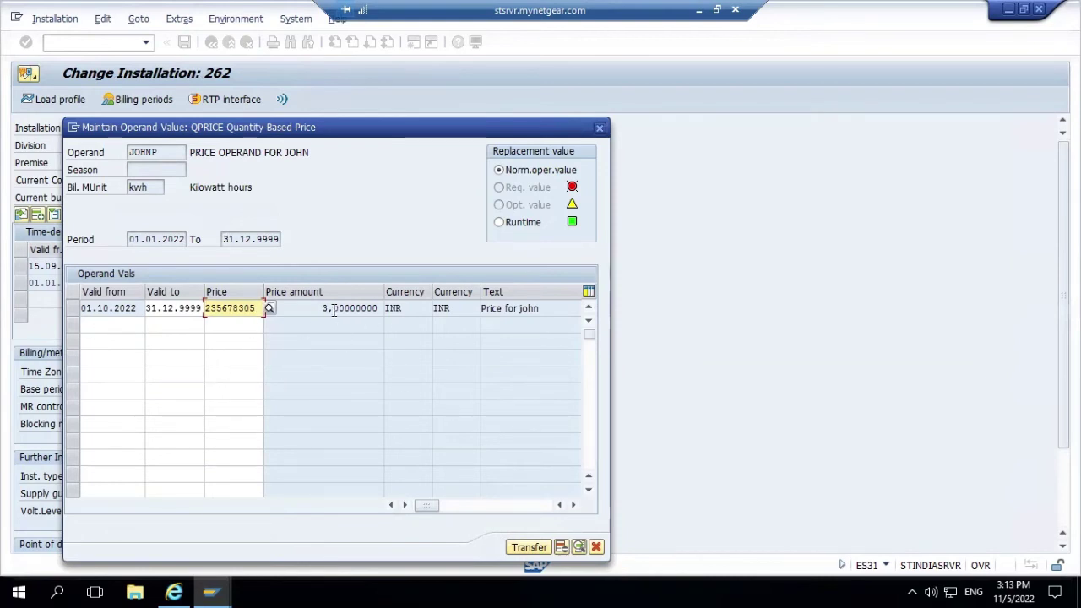
click(528, 547)
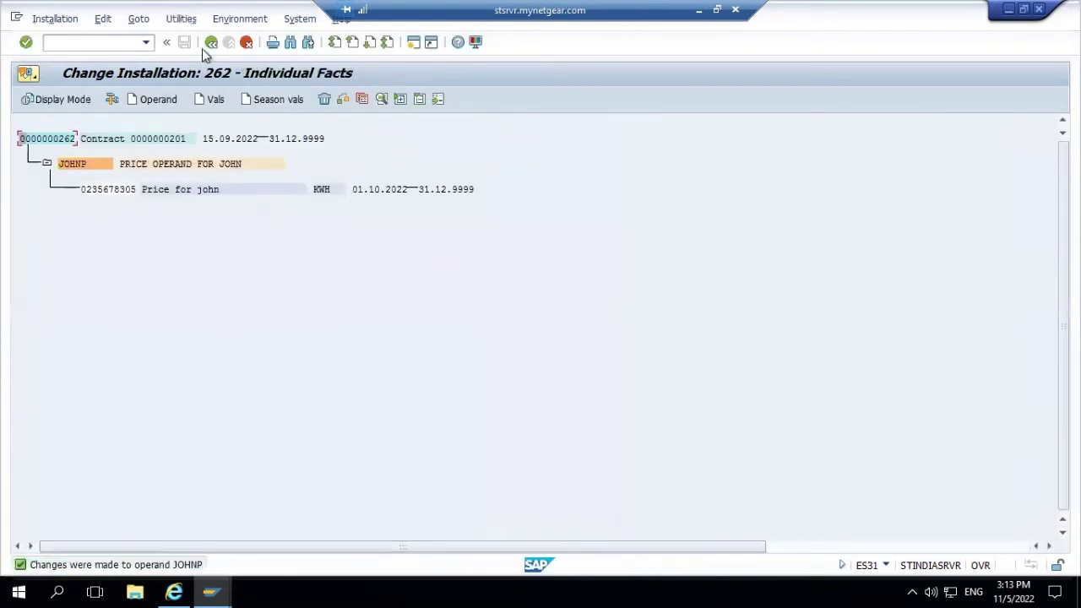
- Return to the installation details and save installation 262
click(211, 42)
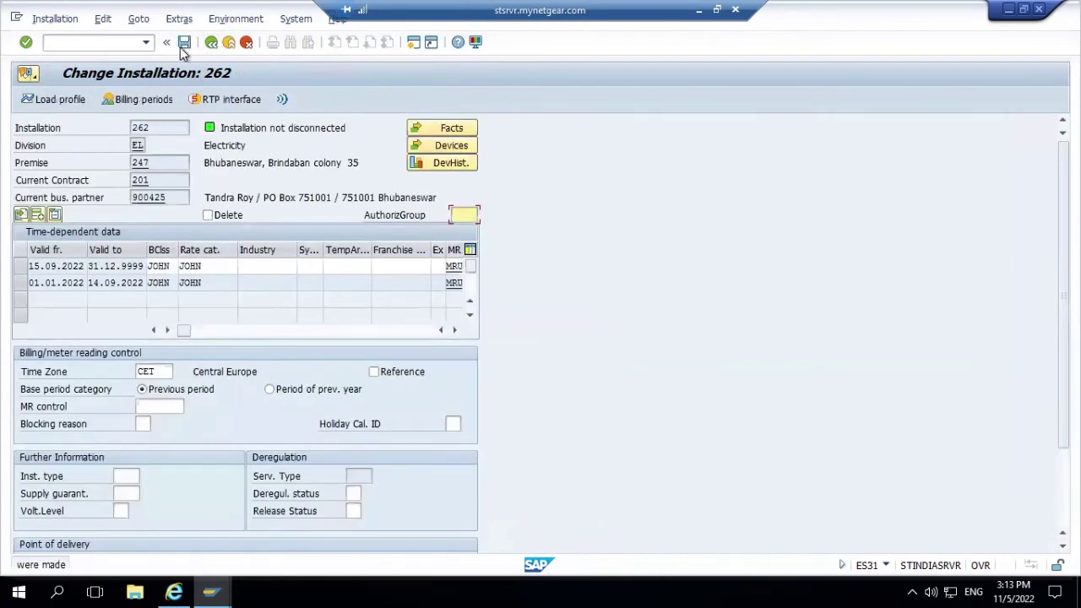
click(185, 42)
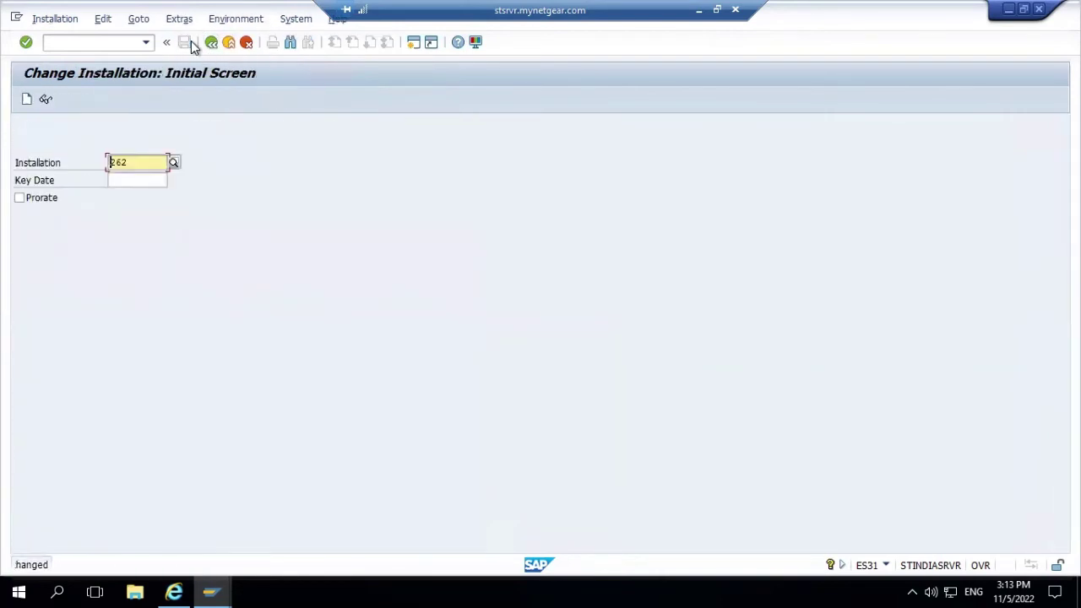
key(alt+Tab)
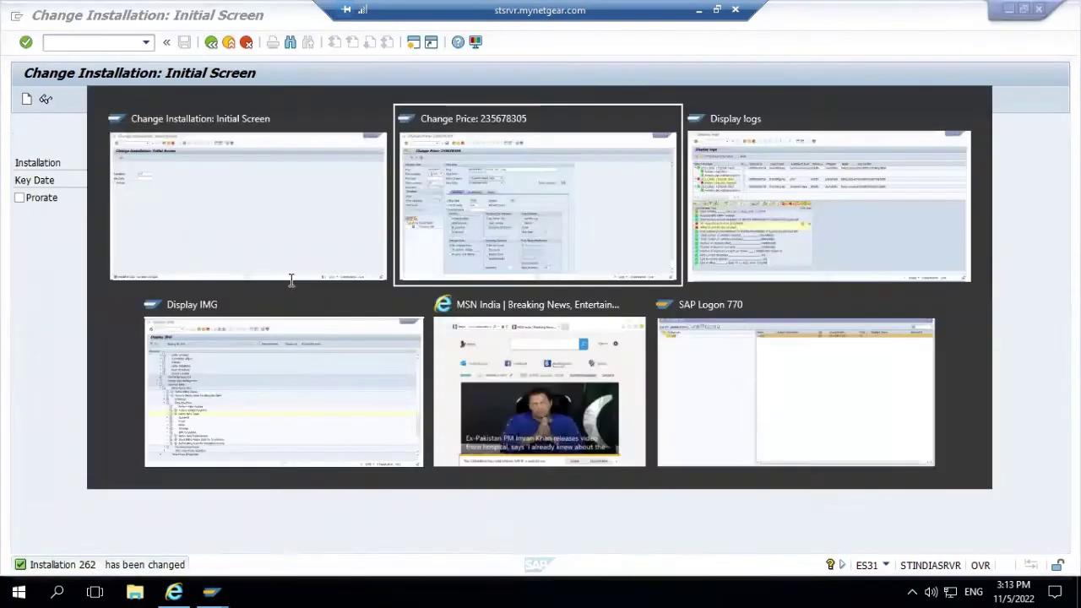
- Rerun the individual bill for installation 262 and check the log's JOHNP error
key(alt+Tab)
key(Tab)
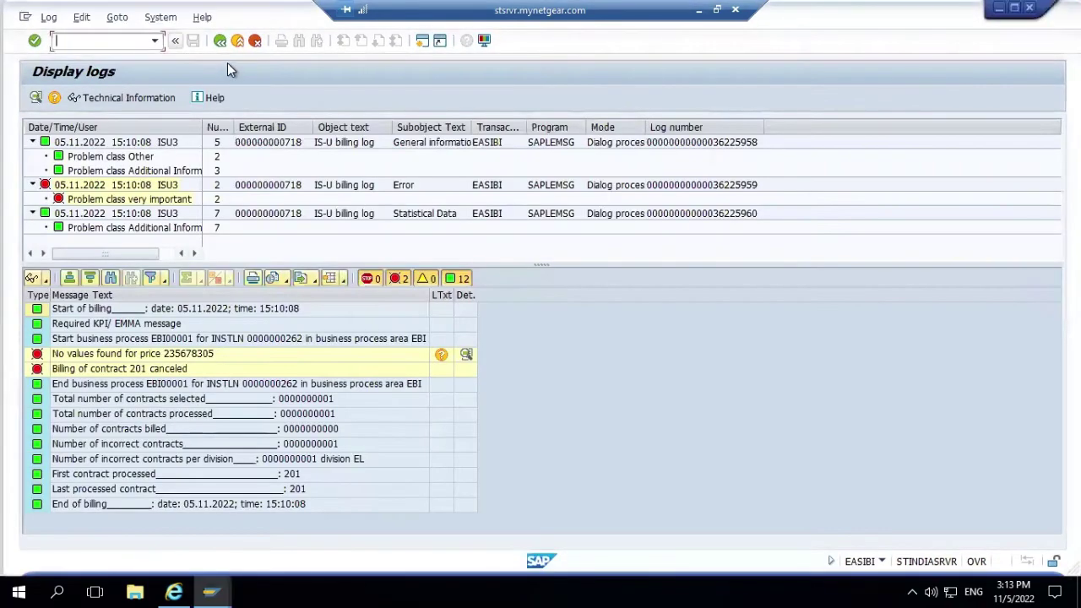
click(219, 43)
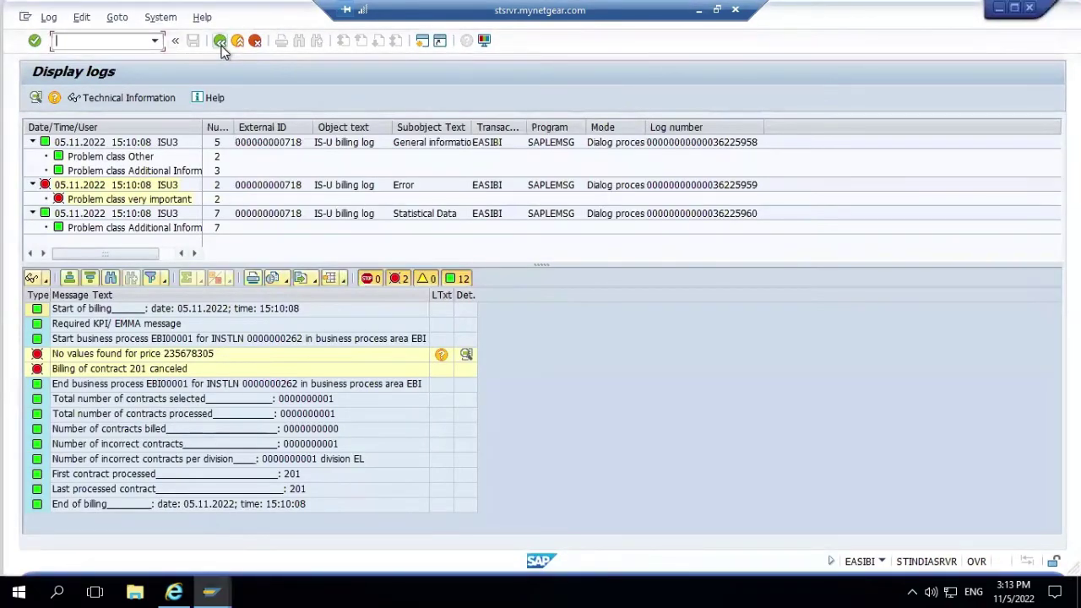
click(221, 45)
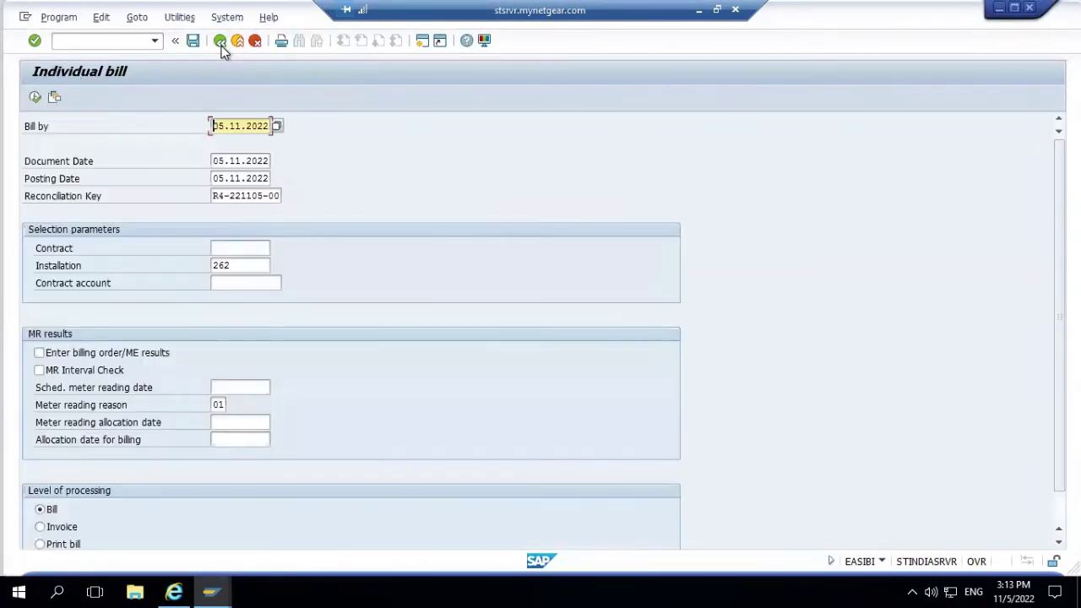
click(35, 99)
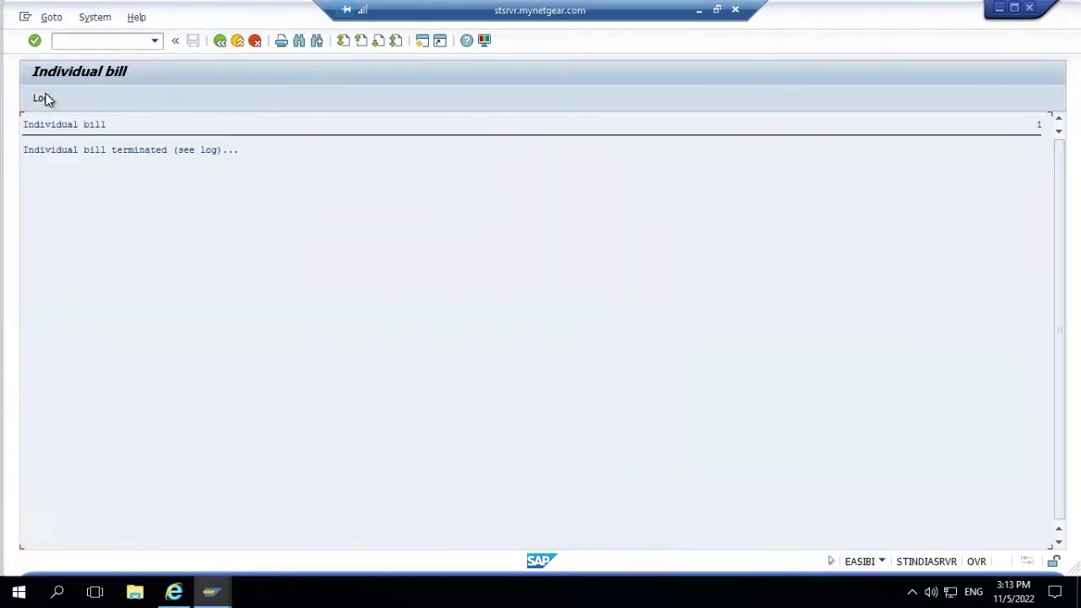
click(44, 99)
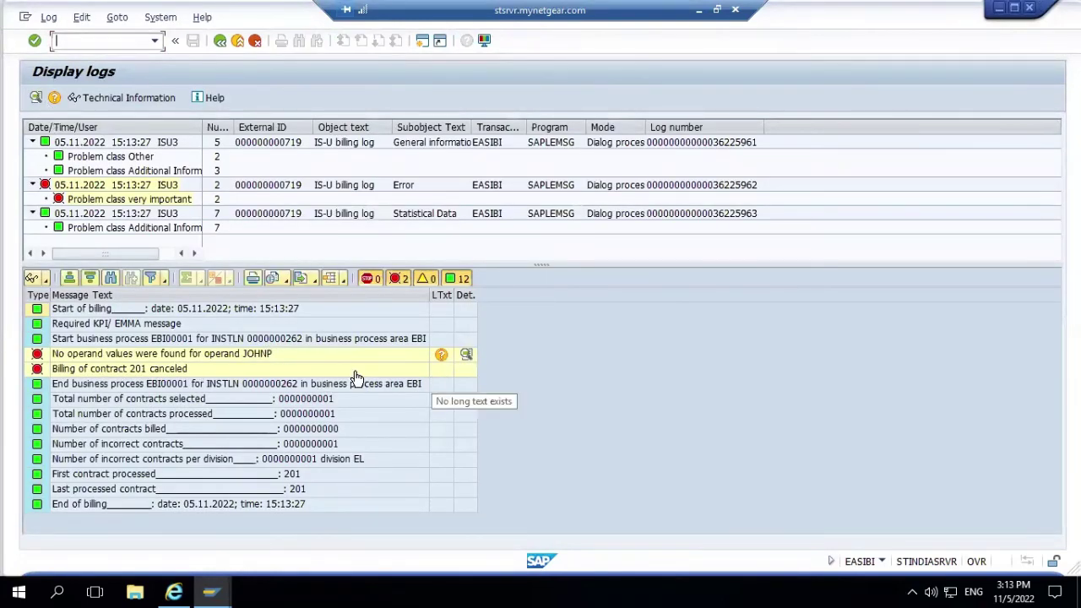
click(220, 42)
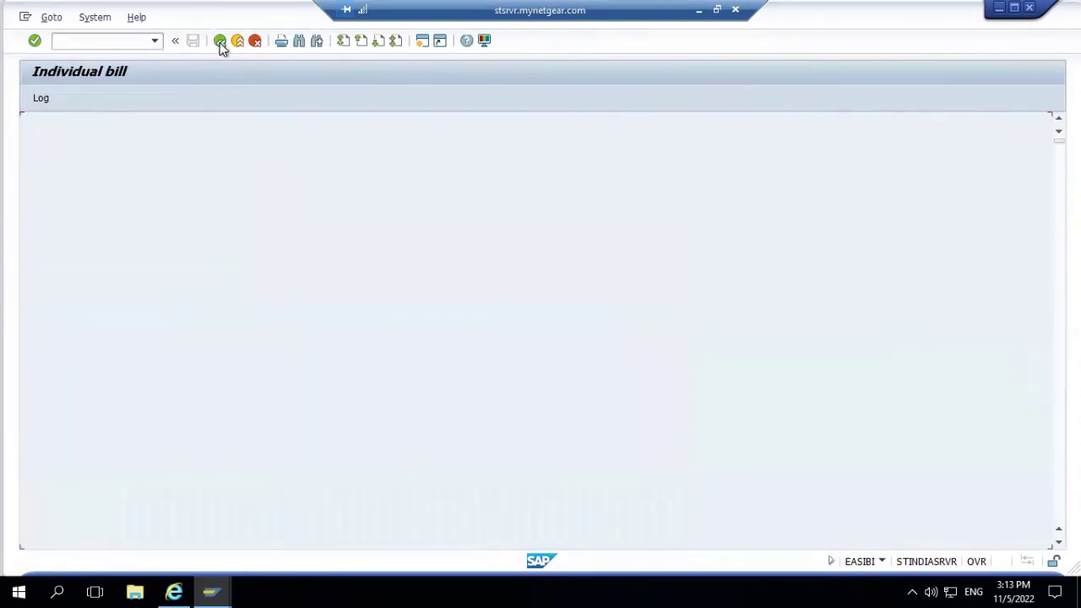
click(218, 42)
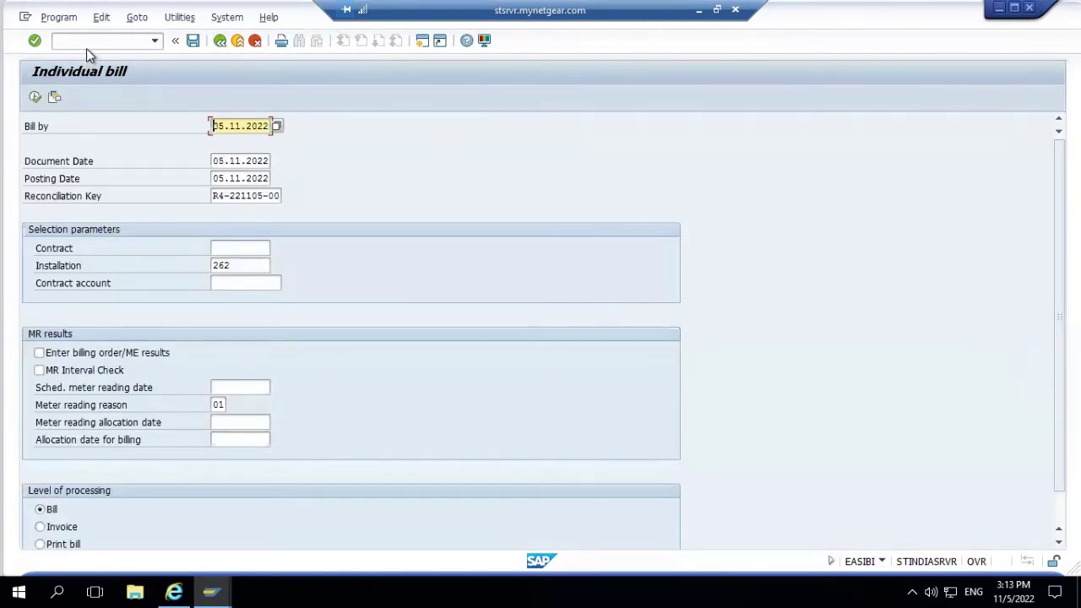
- Restart the individual billing transaction /nEasibi from the command history
click(86, 48)
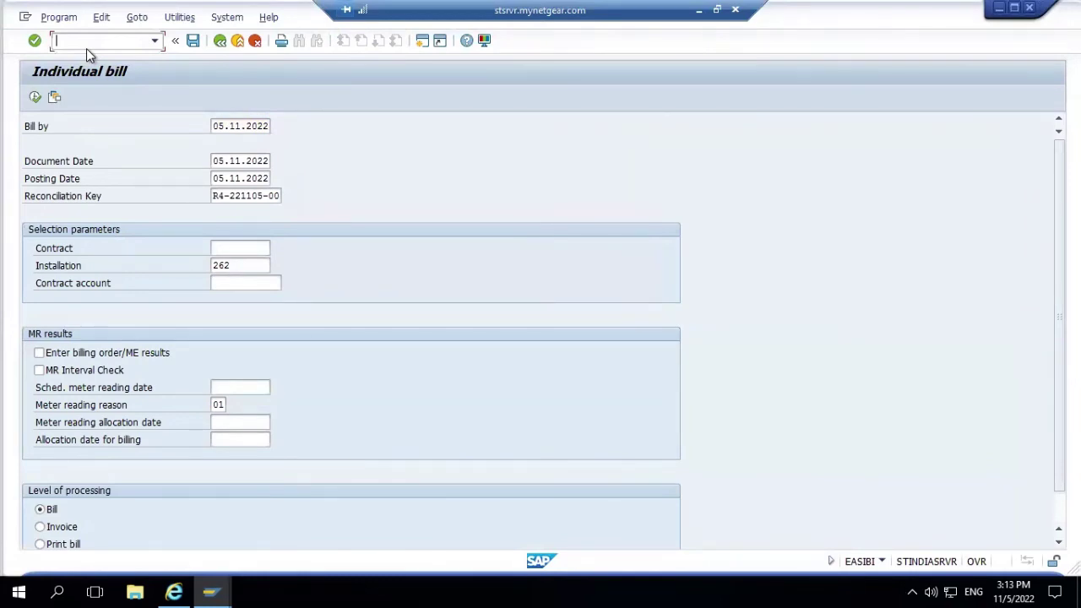
click(156, 42)
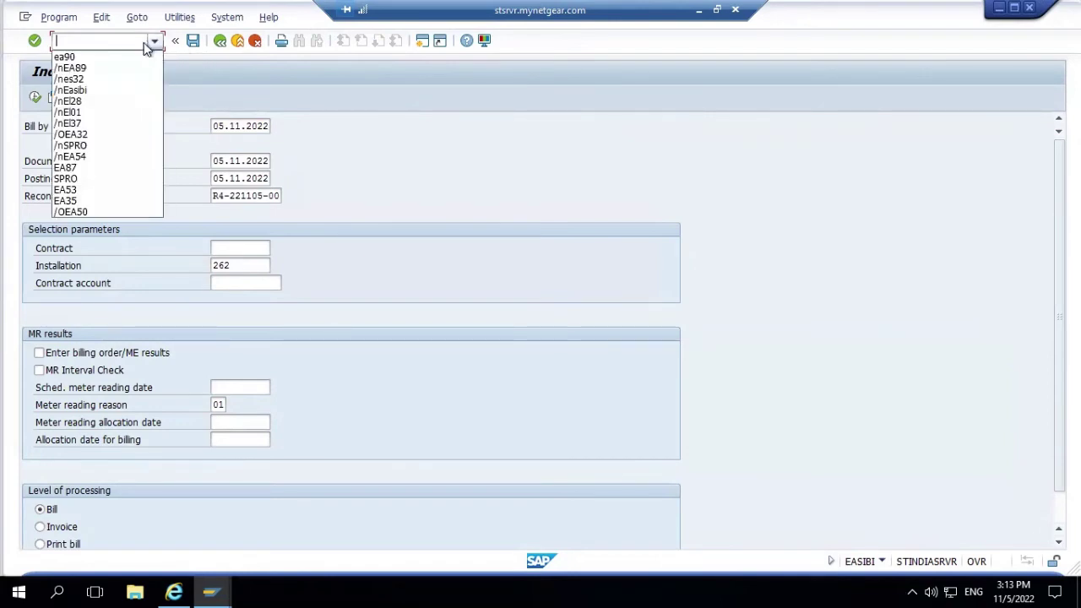
click(110, 89)
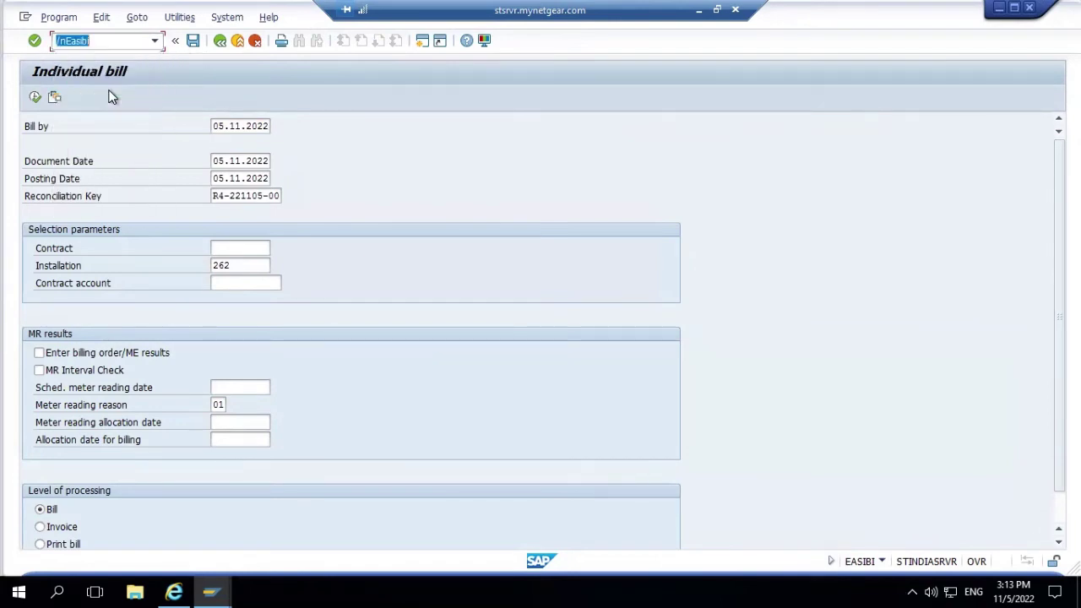
key(Return)
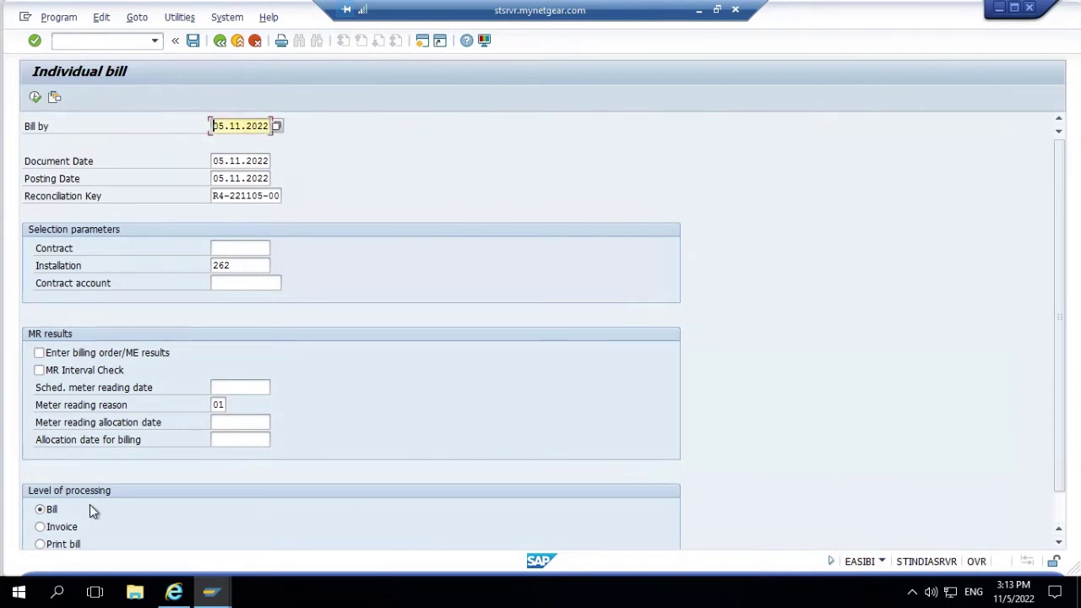
- Re-bill installation 262 and read the log error: no JOHNP values for 15.09.2022–30.09.2022
click(34, 99)
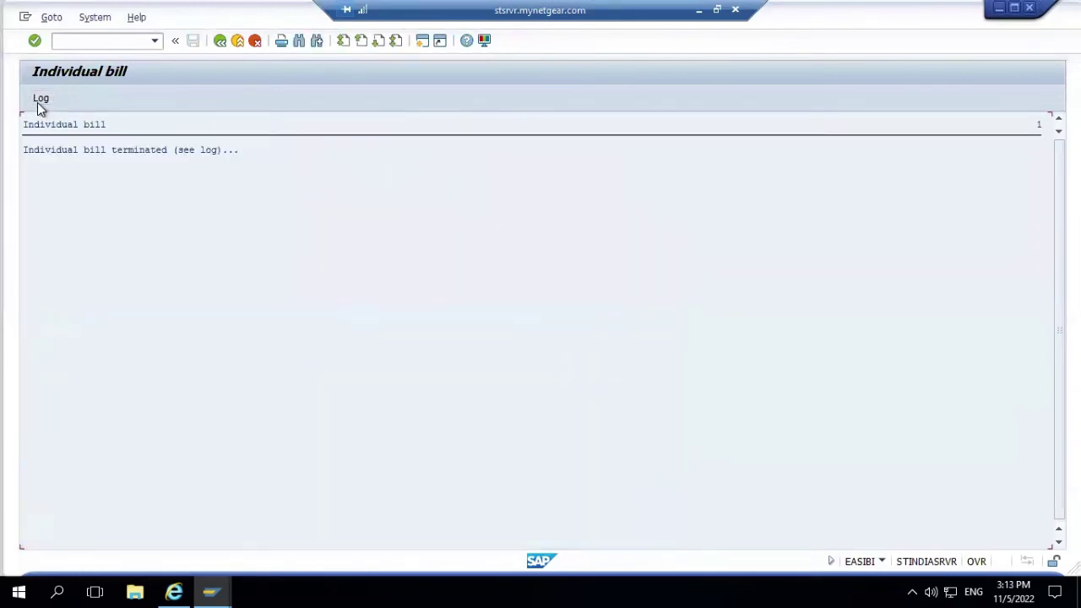
click(39, 100)
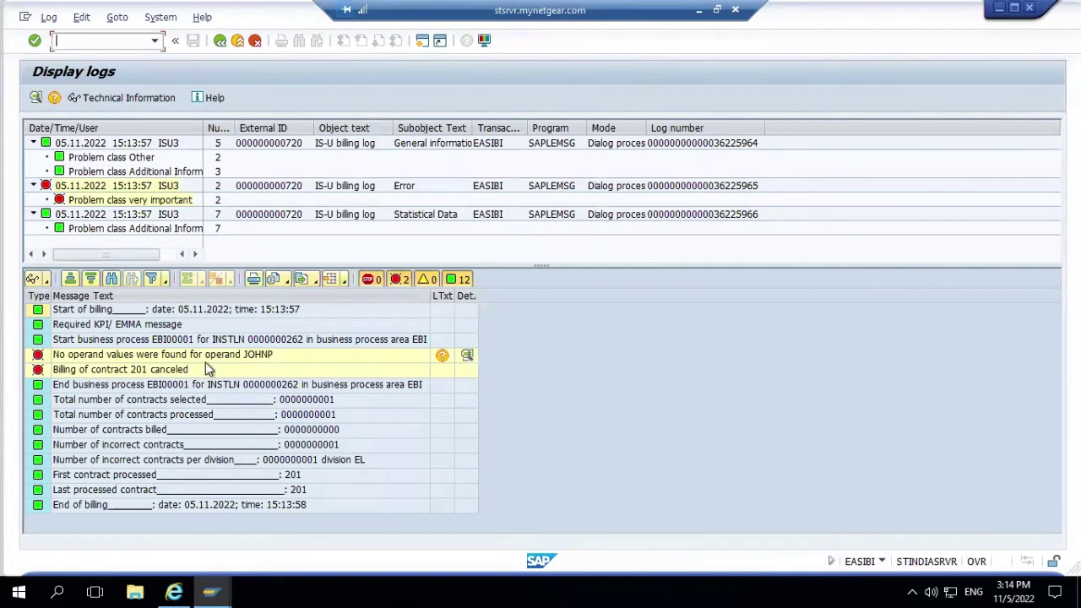
click(441, 358)
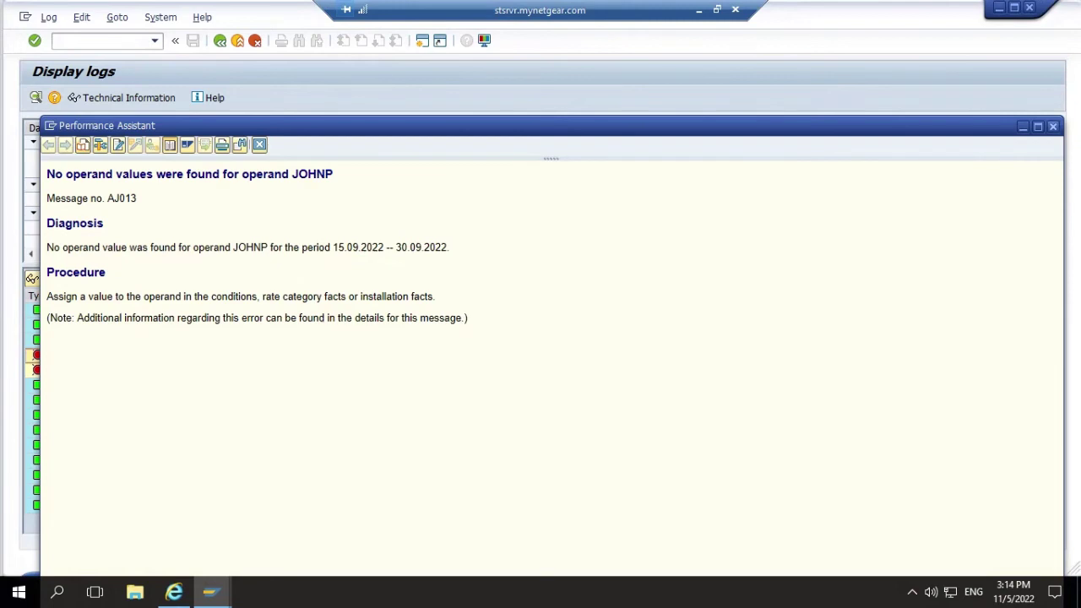
click(1053, 126)
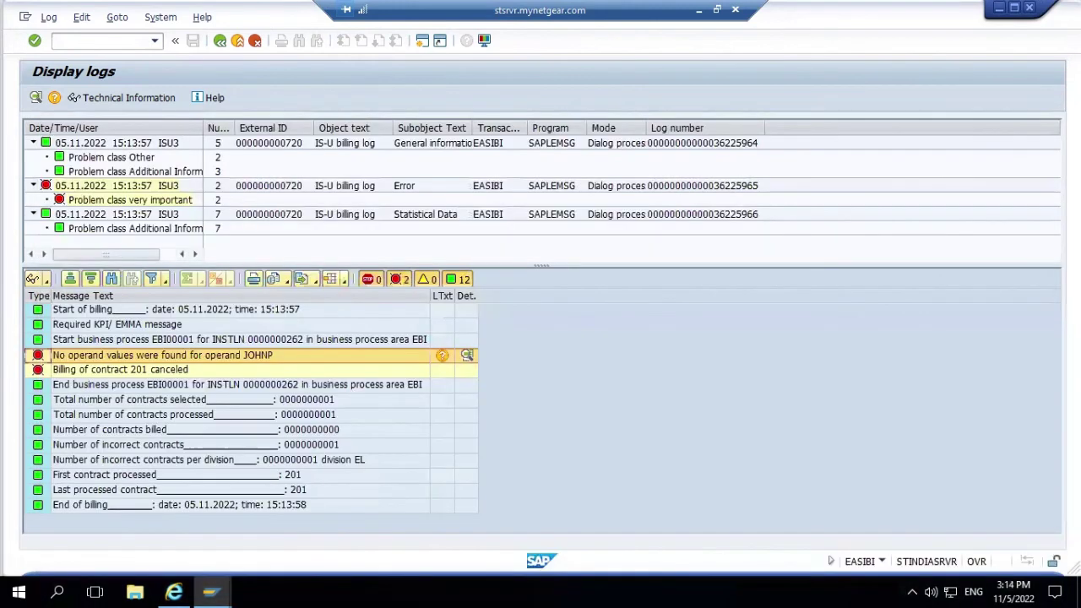
- Back out to the individual bill selection screen and switch to Change Price 235678305
click(225, 47)
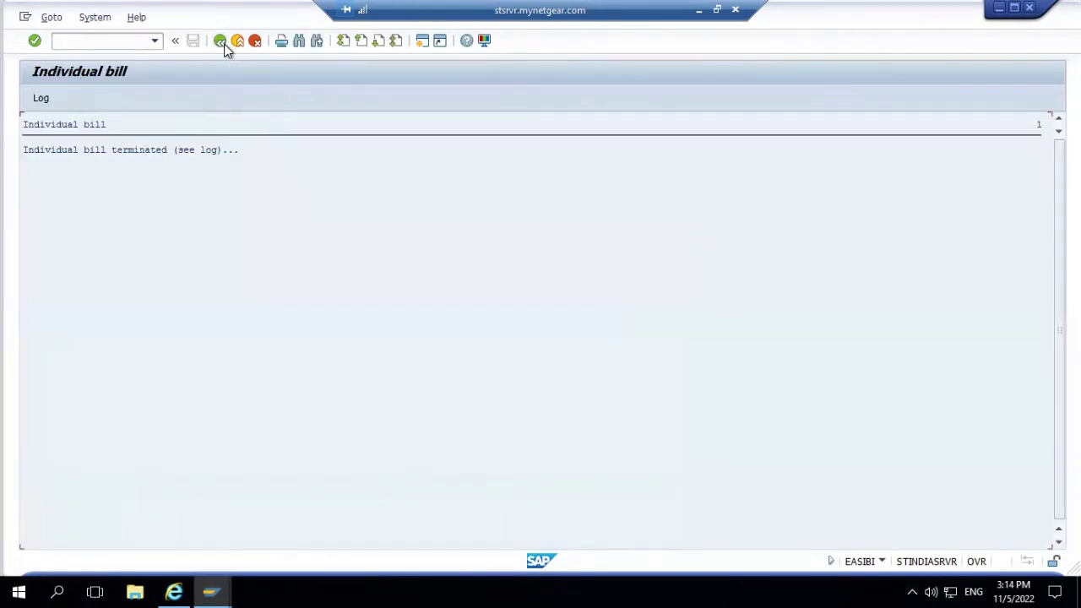
click(221, 42)
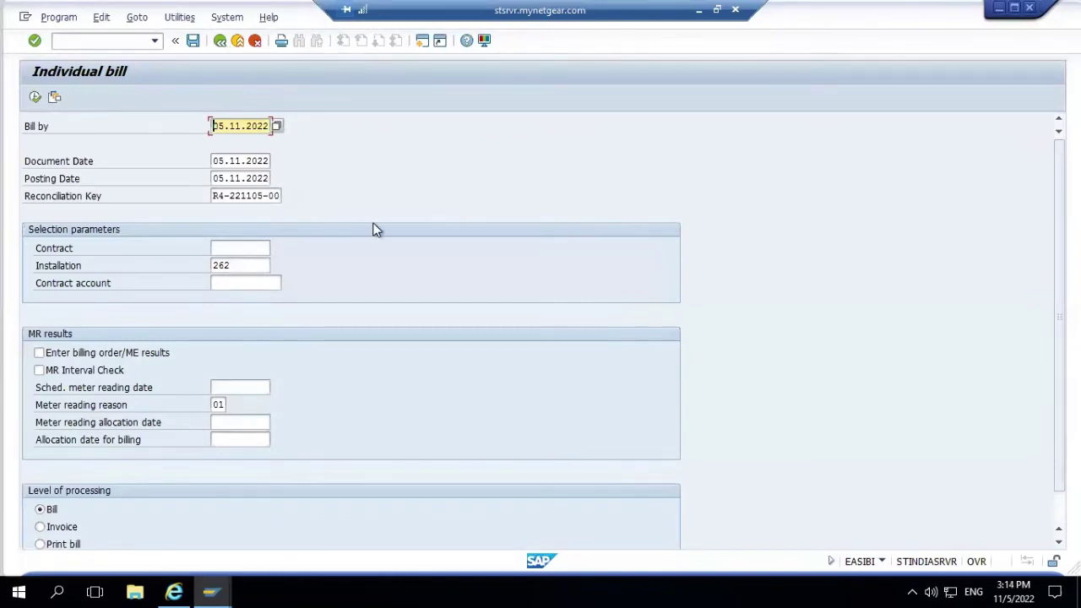
key(alt+Tab)
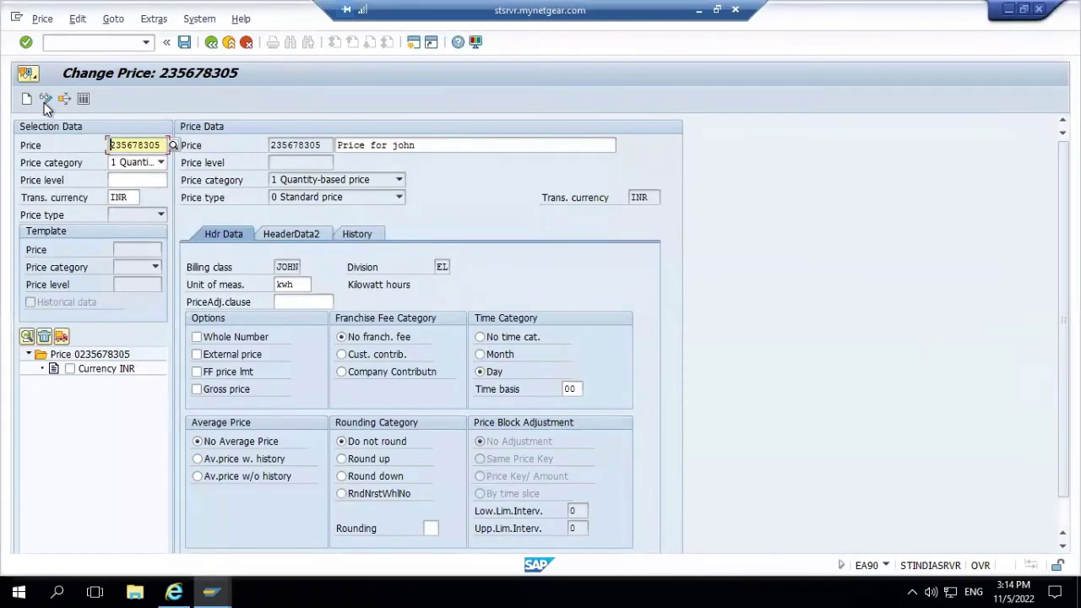
- Check the price 235678305 history (one 3,00000000 entry) and save without changes
click(359, 234)
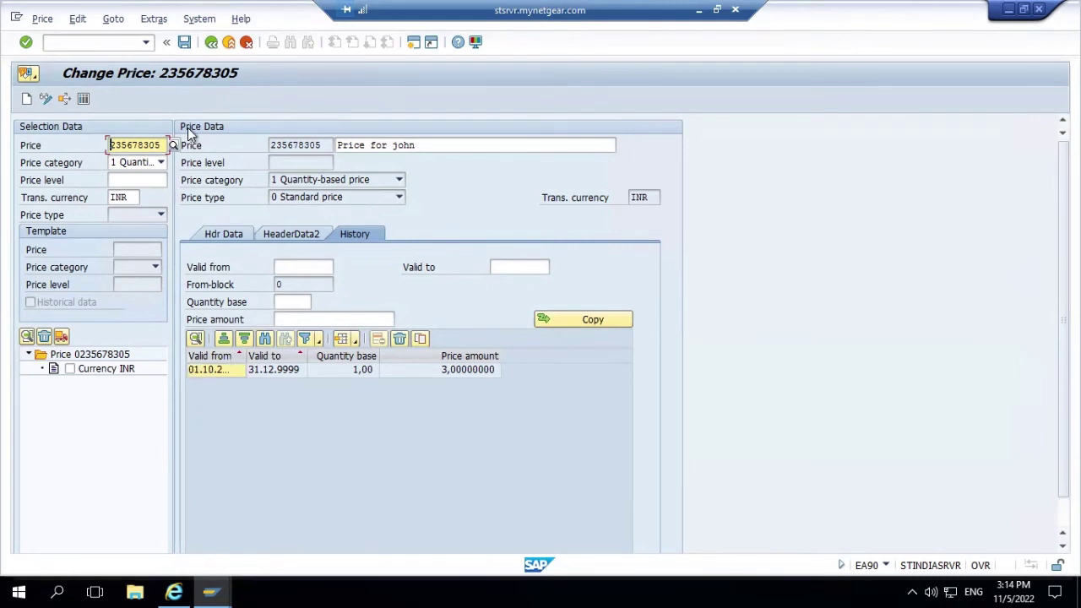
click(184, 44)
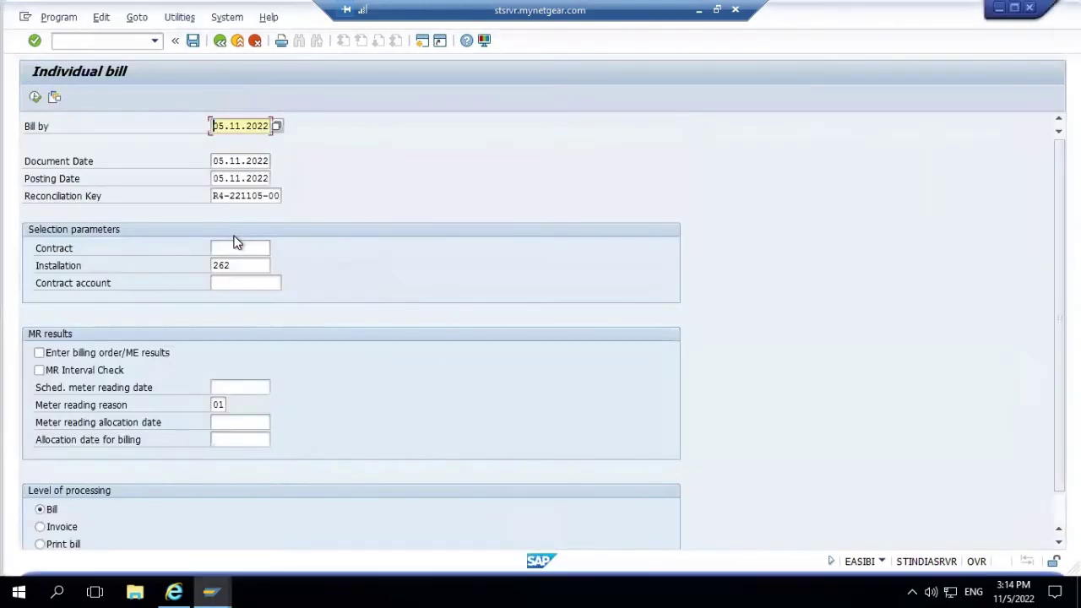
key(alt+Tab)
key(alt+Tab)
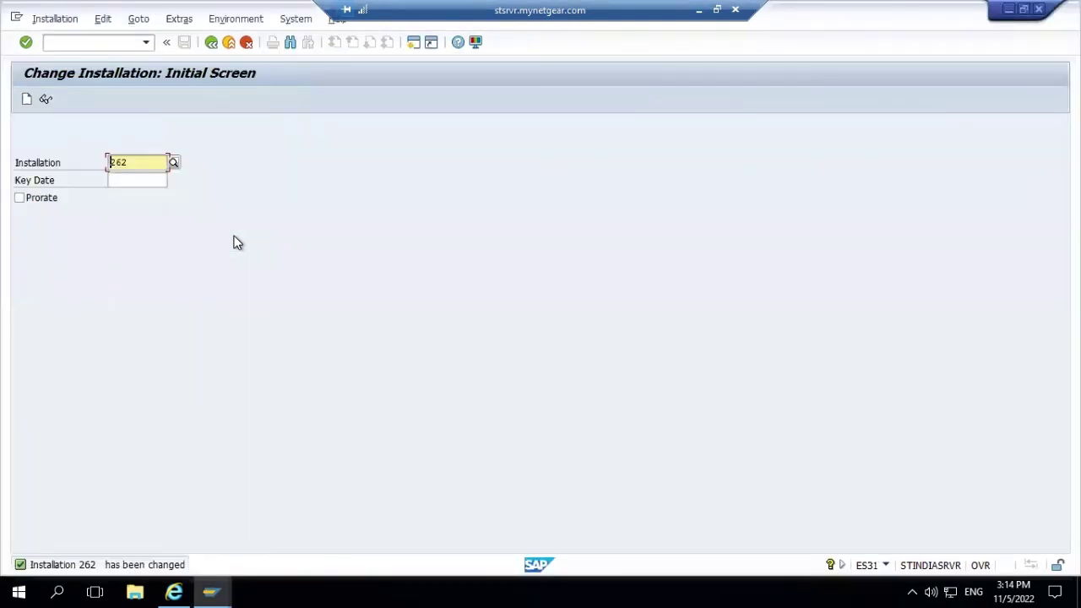
- Display installation 262 and its billing periods, billing starting 15.09.2022
click(46, 98)
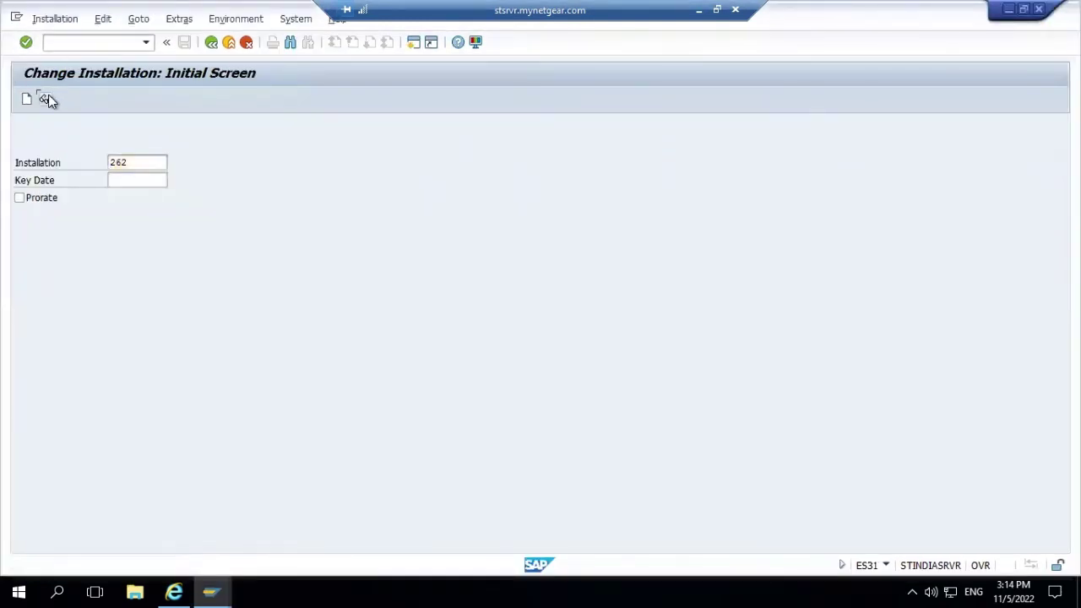
key(Return)
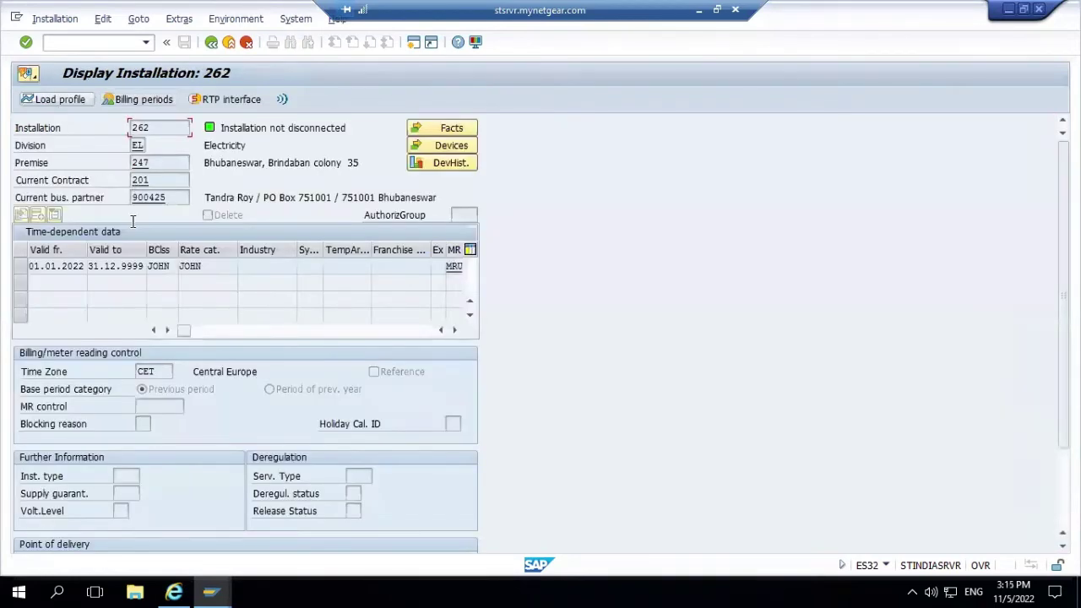
click(152, 100)
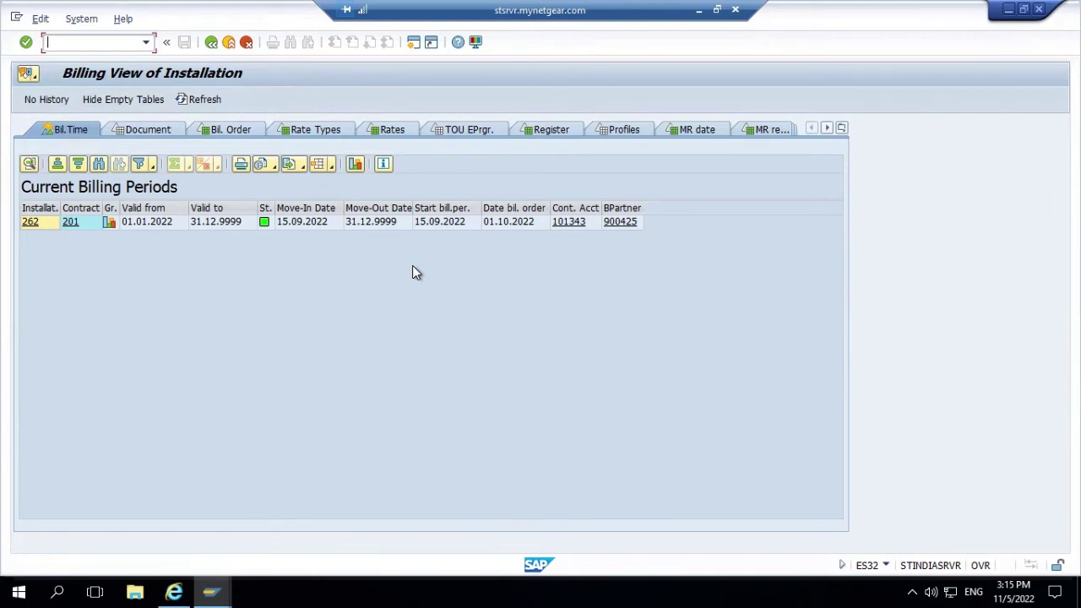
- Switch to the Change Price 235678305 window and its price history
key(alt+e)
key(Escape)
key(F2)
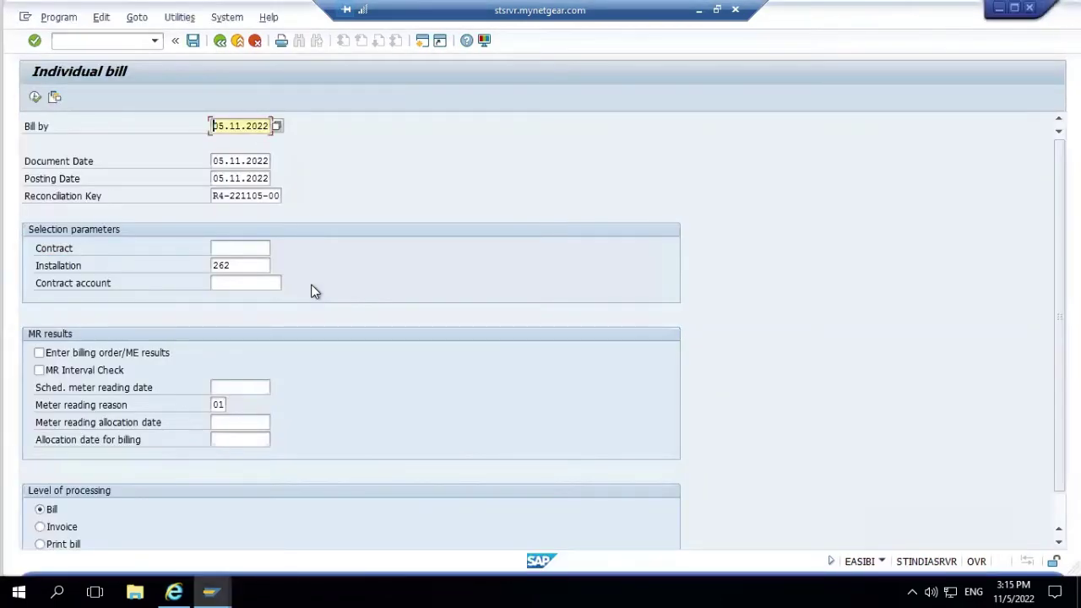
key(alt+Tab)
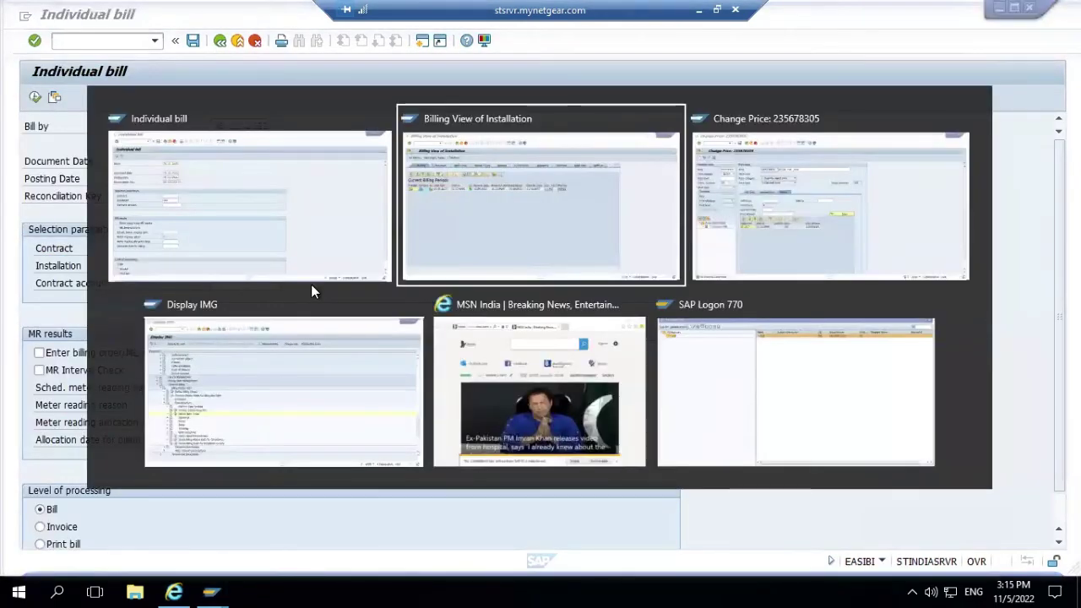
key(alt+Tab)
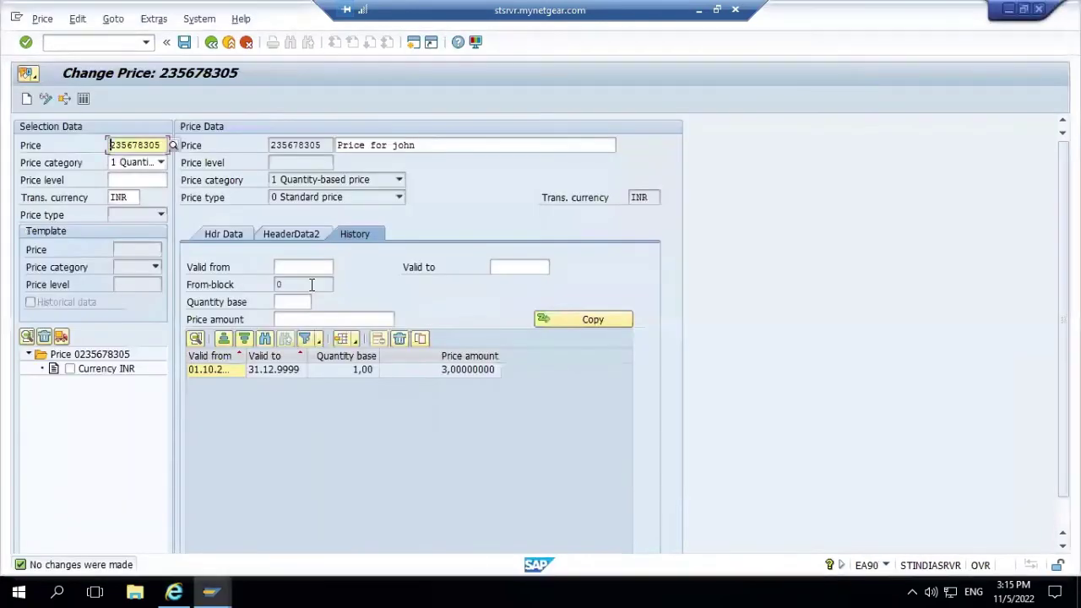
click(264, 338)
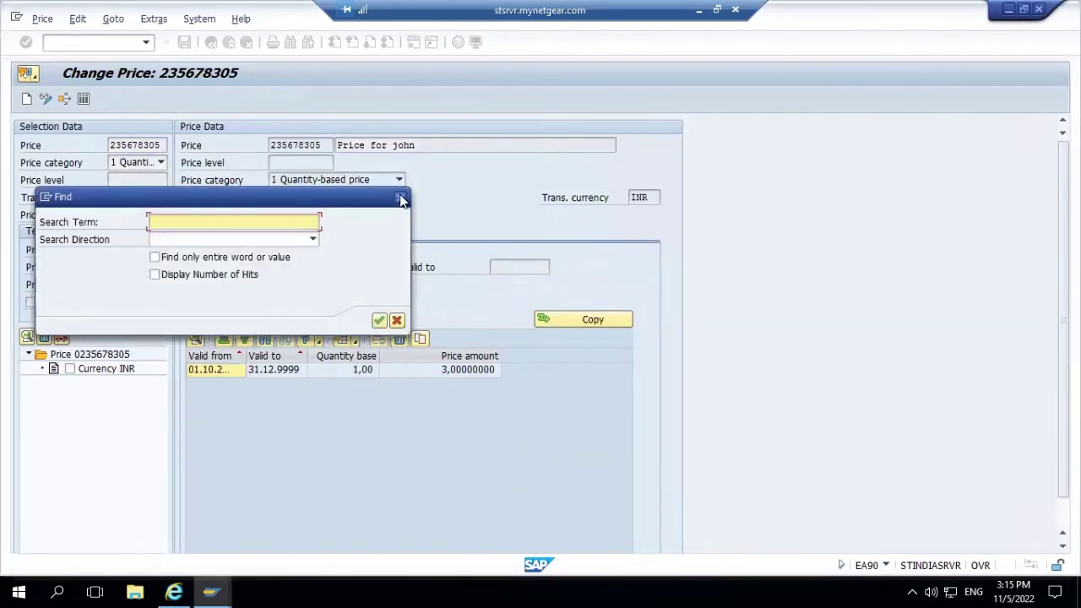
click(400, 197)
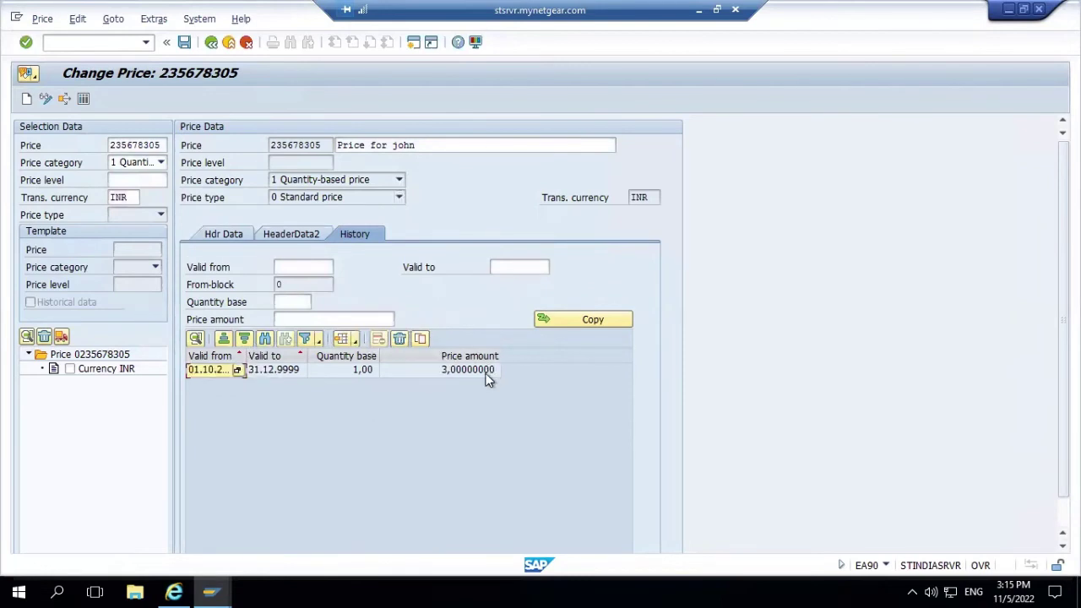
- Add a 01.09.2022–30.09.2022 history period with quantity base 1 and price amount 3
click(314, 265)
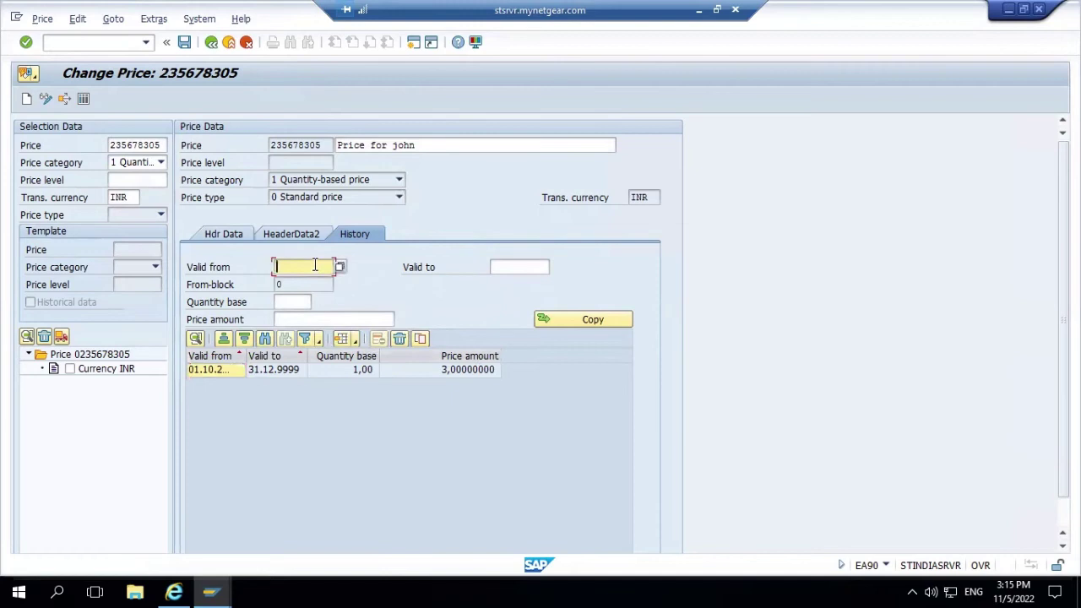
text(1)
key(BackSpace)
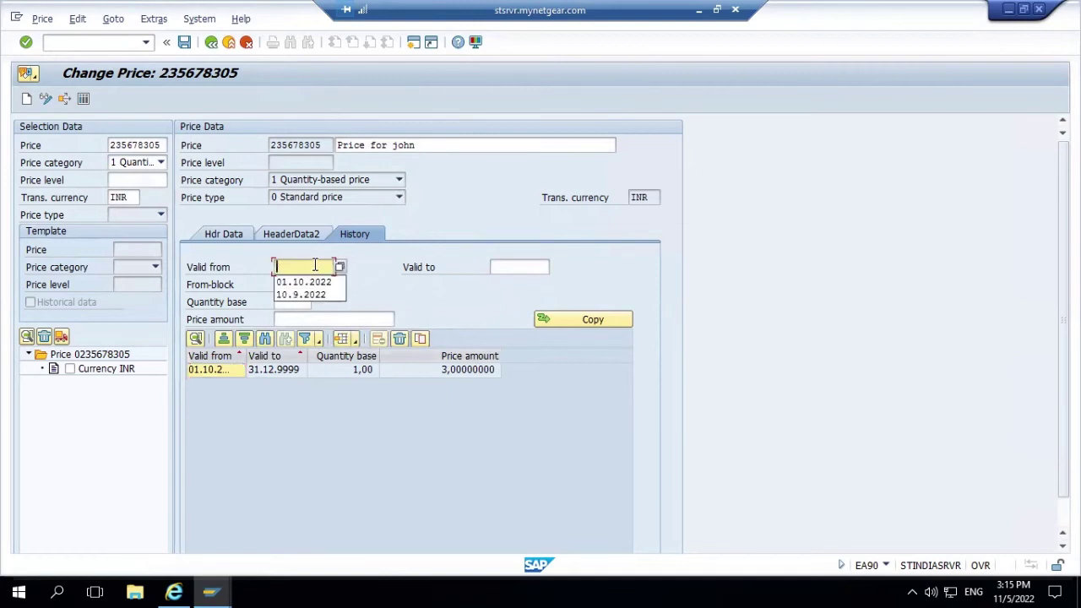
text(01.)
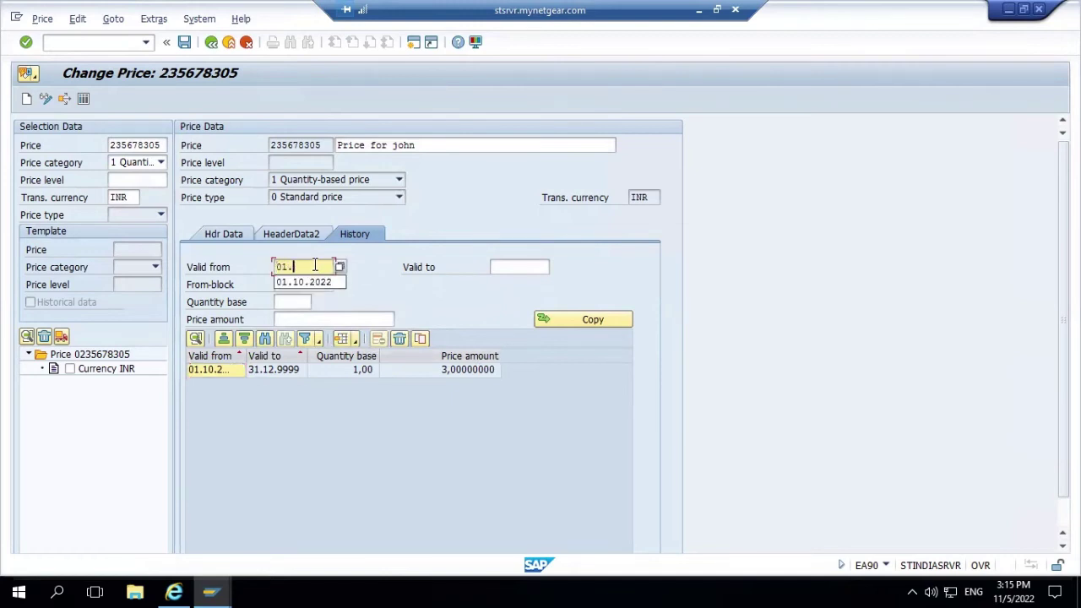
text(09)
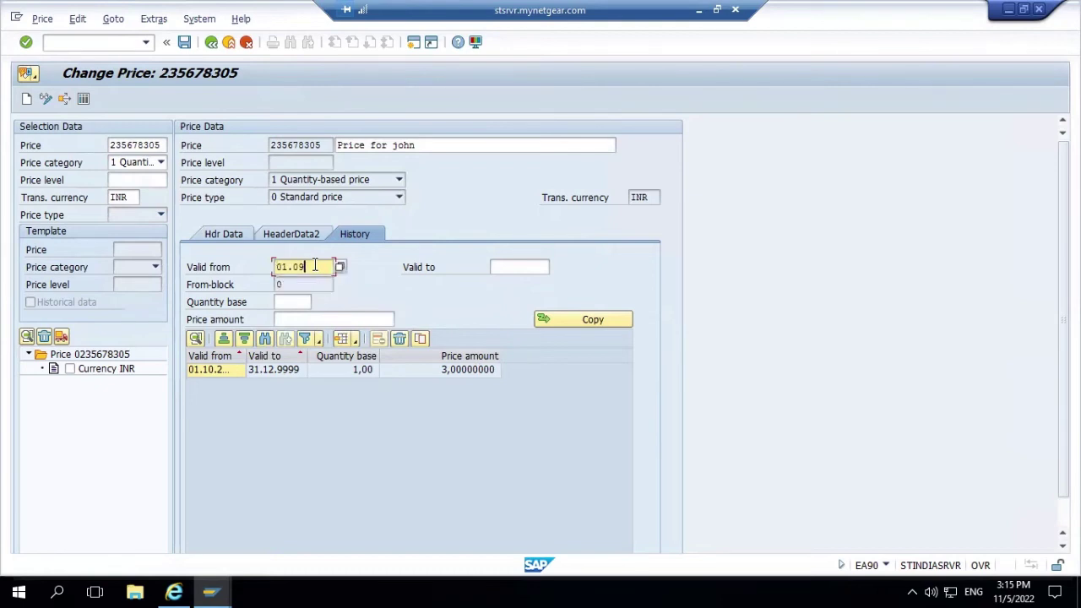
text(.2022)
click(507, 267)
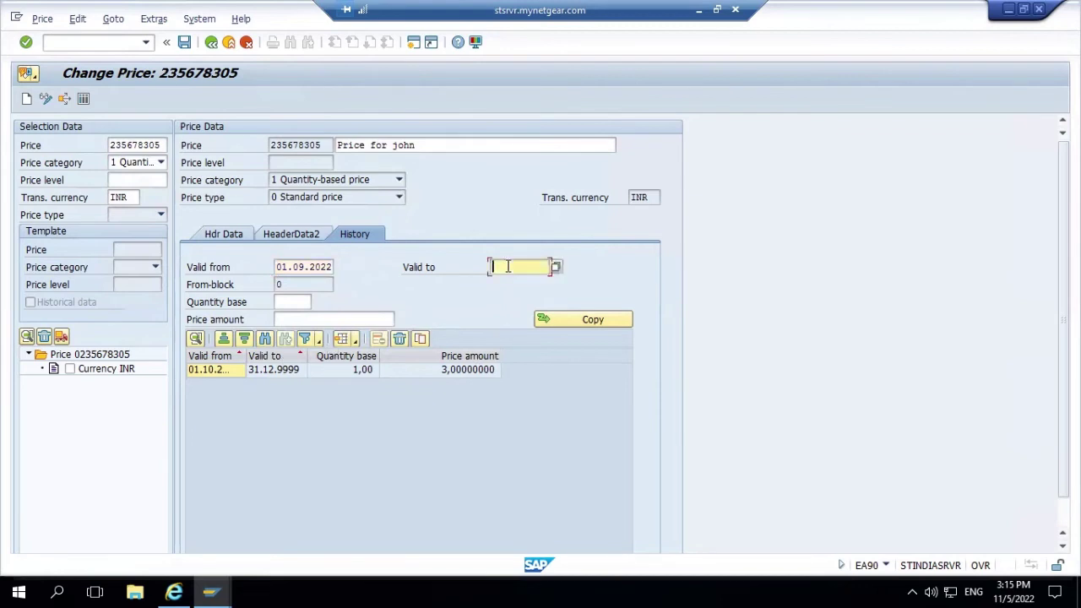
text(30.09.2022)
click(299, 302)
text(1)
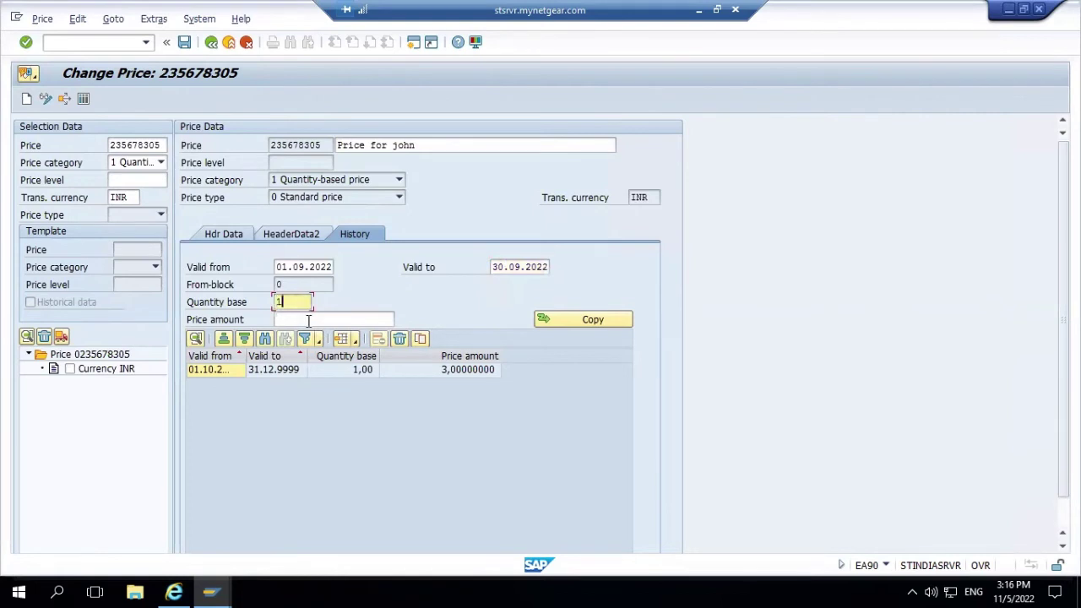
click(313, 318)
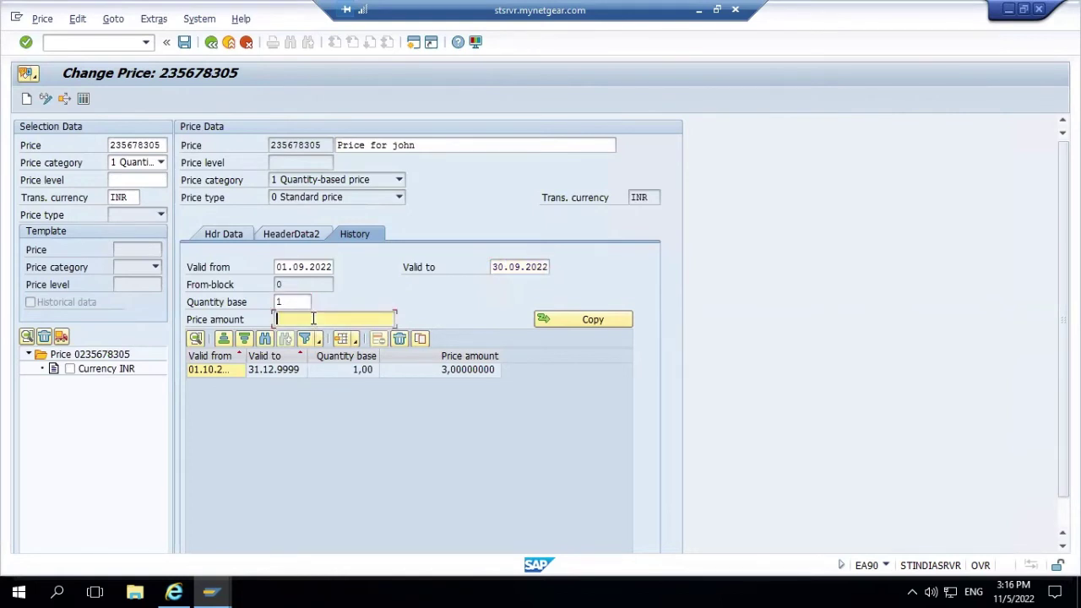
text(3)
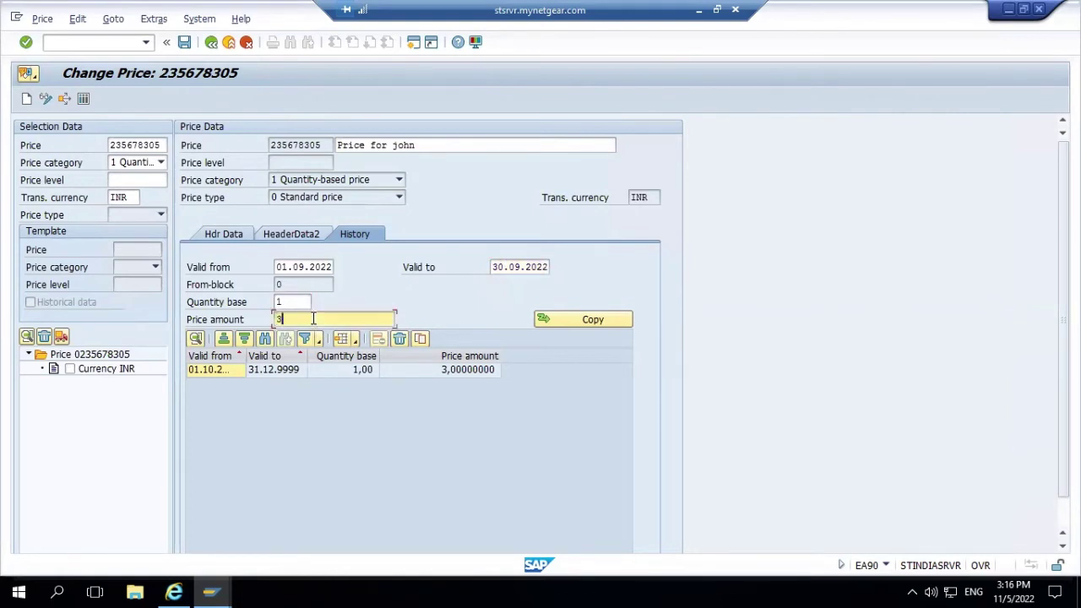
click(596, 319)
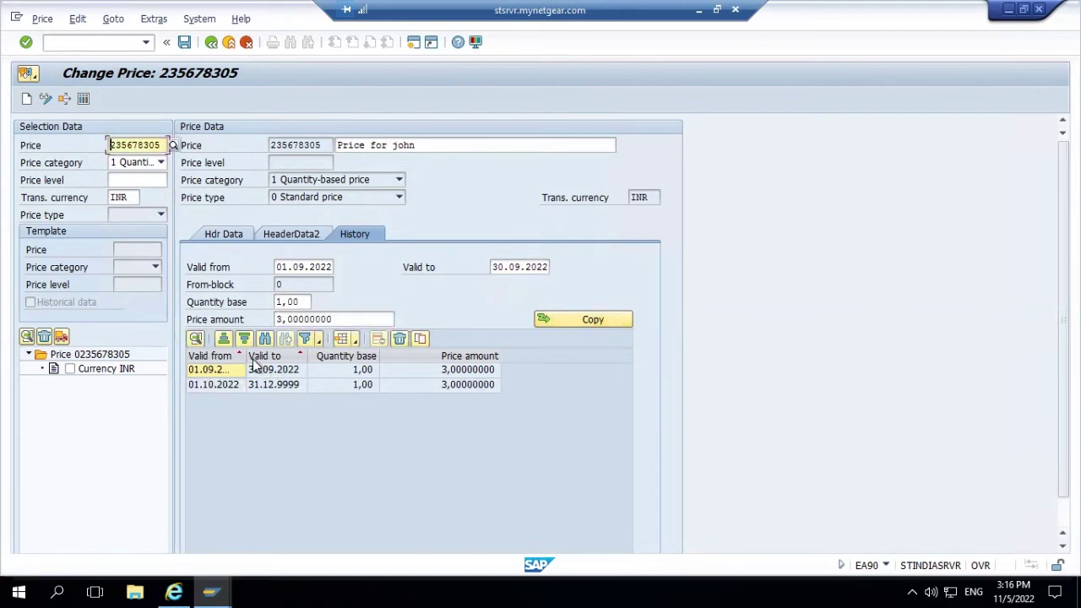
drag(246, 358, 255, 358)
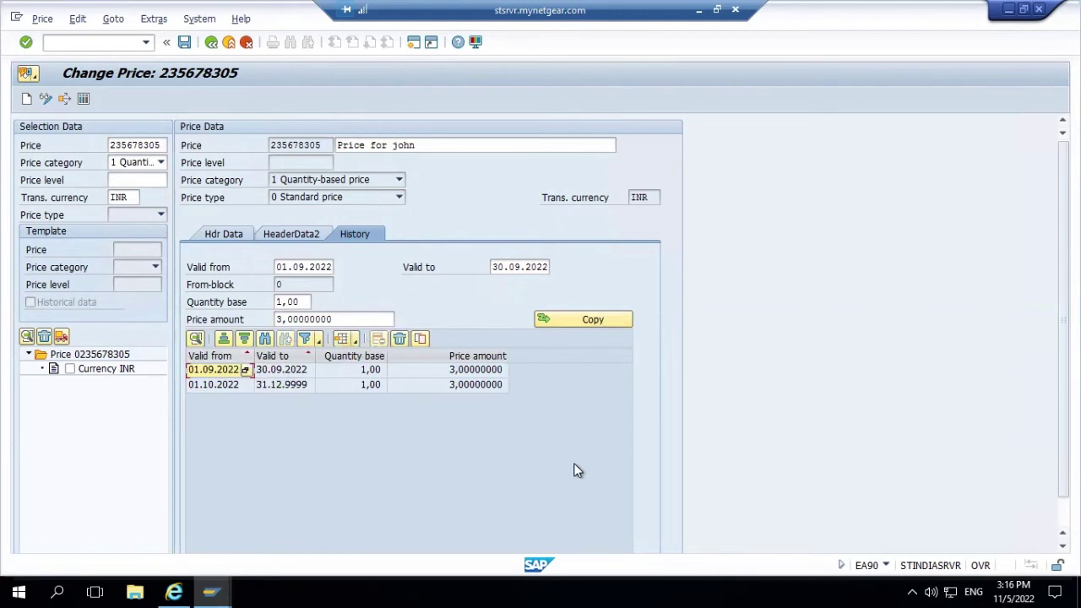
- Save the new price period under the customizing request and leave price maintenance
click(183, 44)
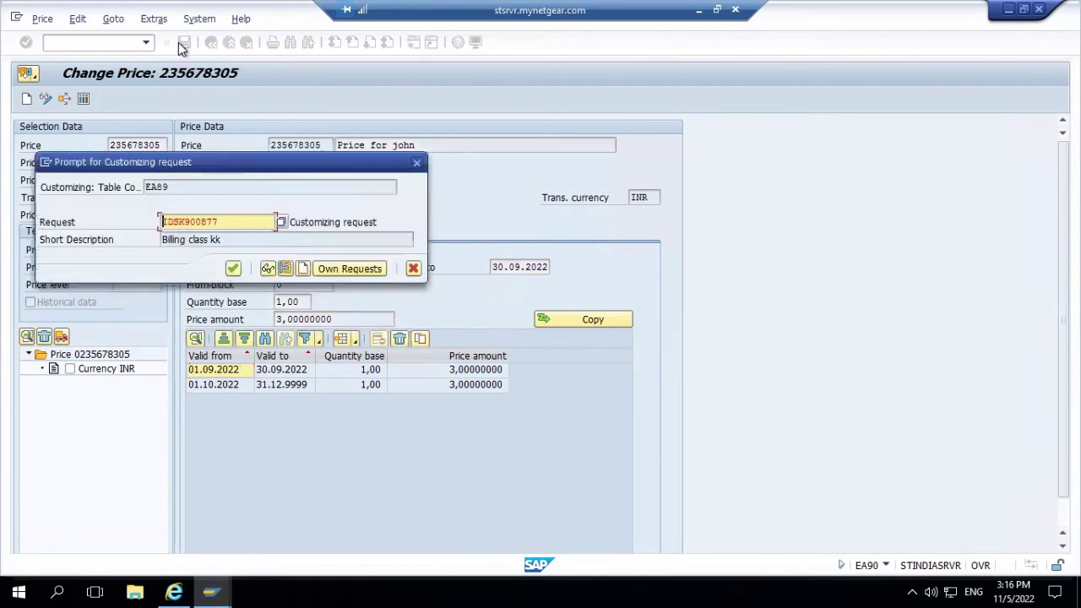
click(239, 268)
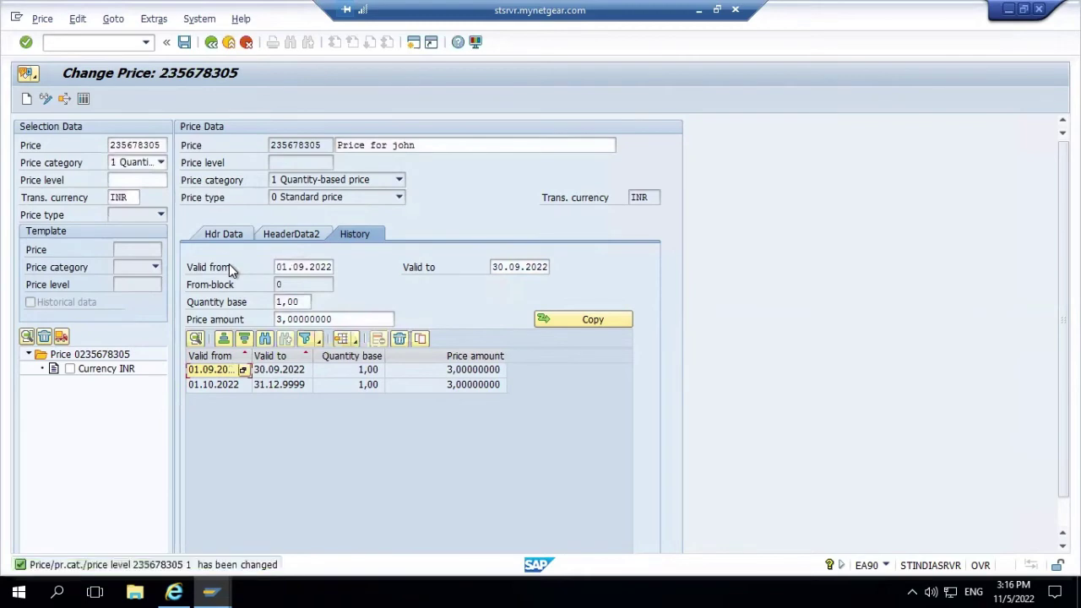
click(211, 43)
- Run EASIBI, review installation 262's facts, and return to the installation initial screen
text(easibi)
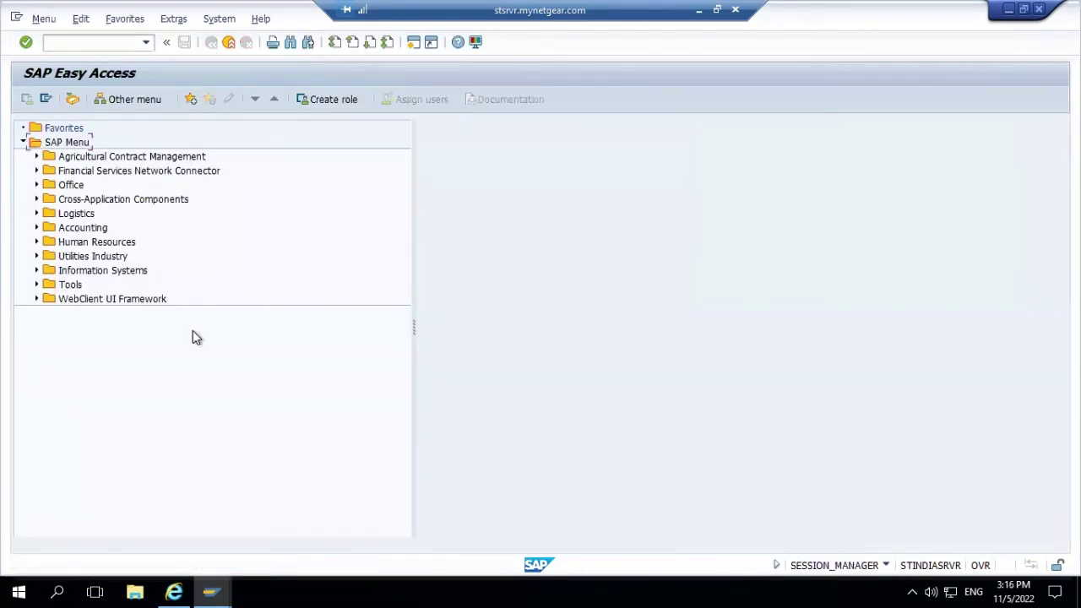
key(Return)
key(alt+Tab)
key(alt+Tab)
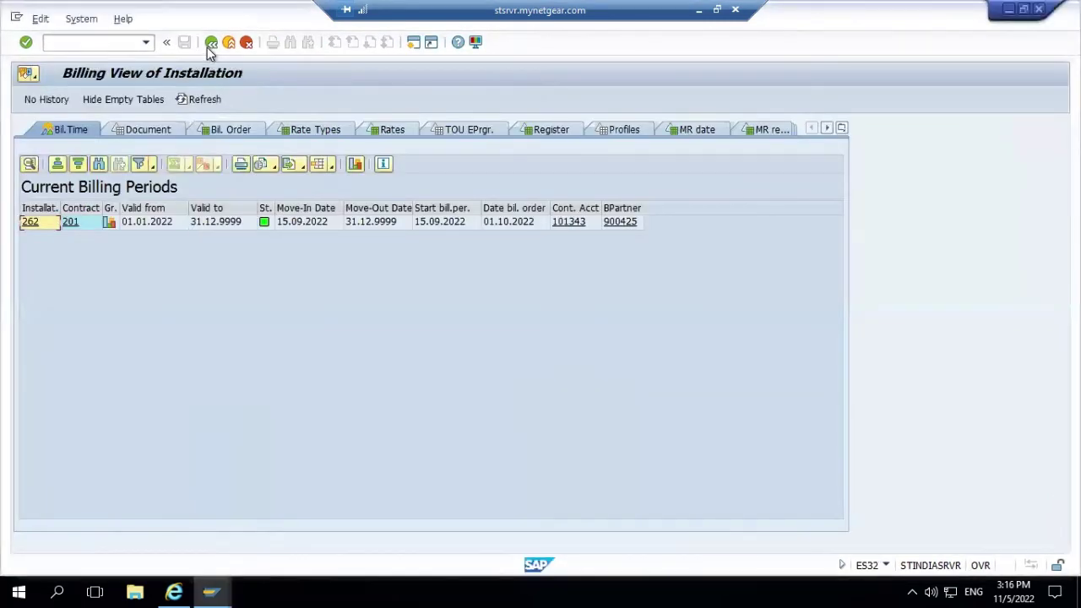
click(210, 46)
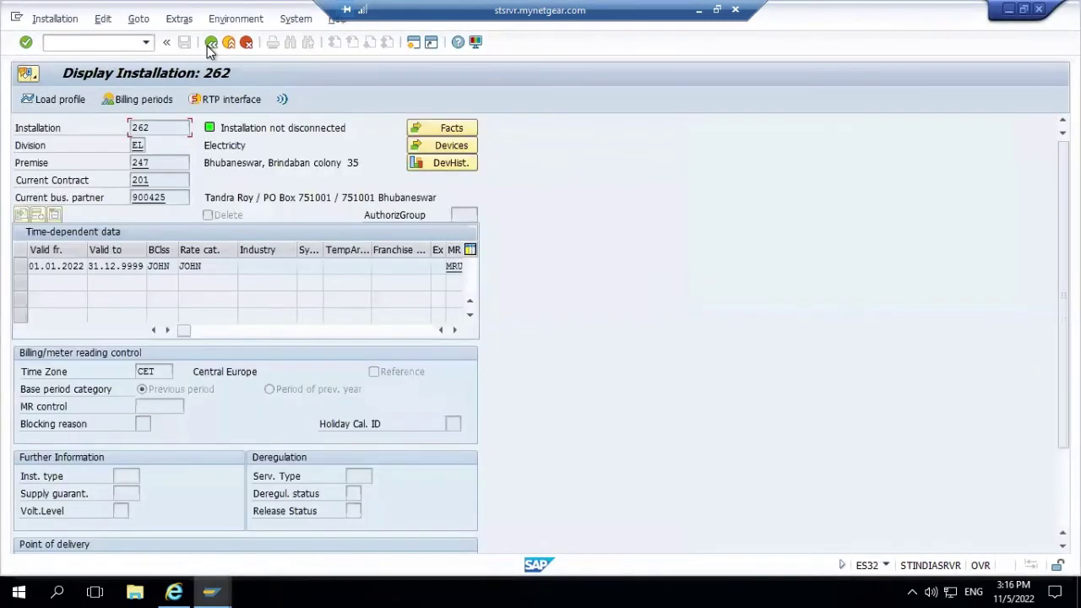
click(446, 131)
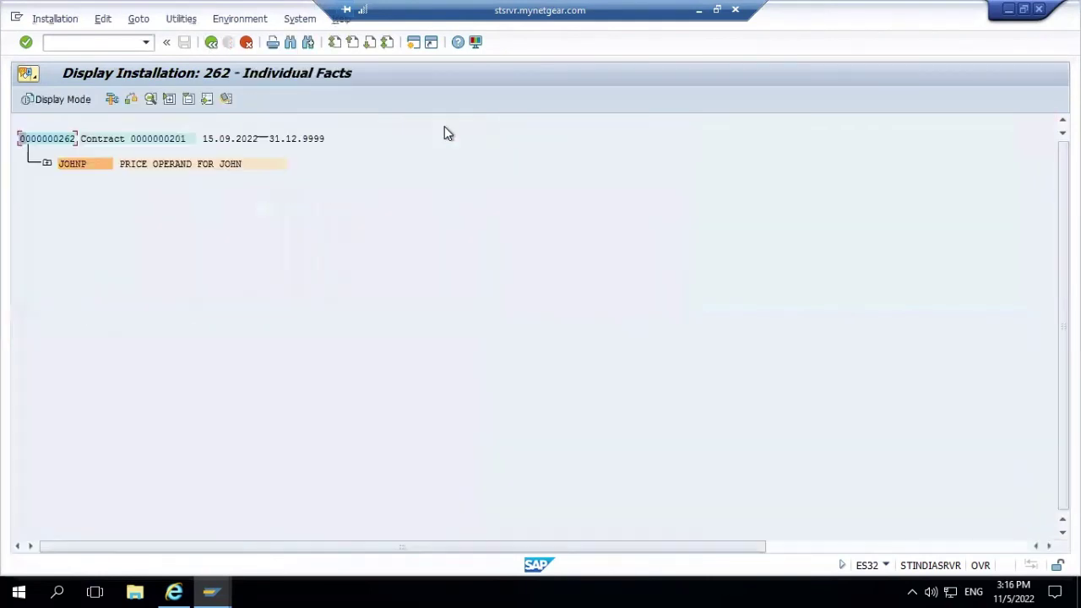
click(211, 44)
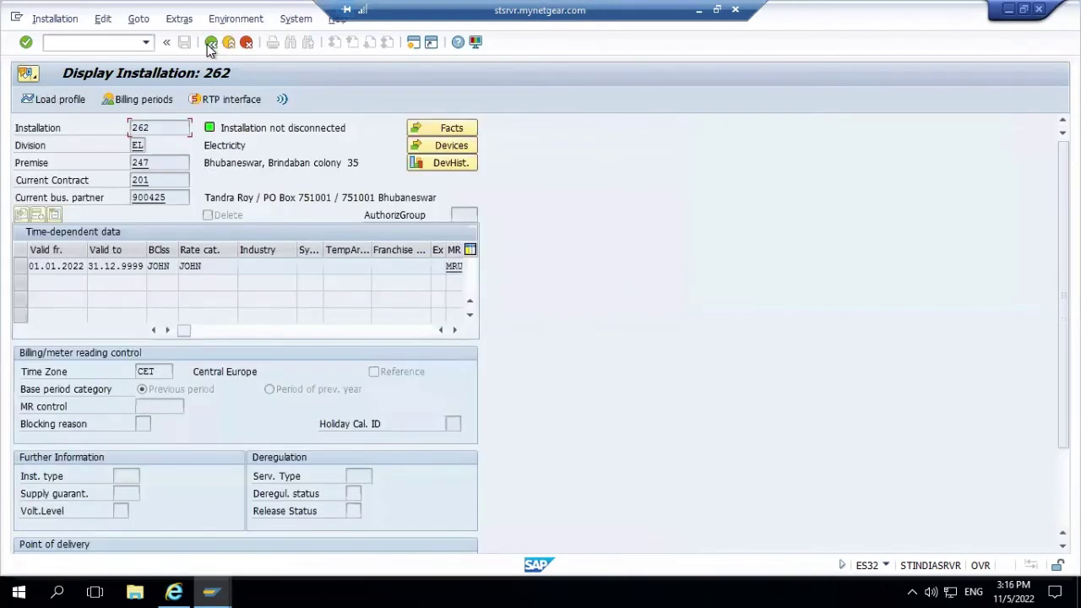
click(210, 47)
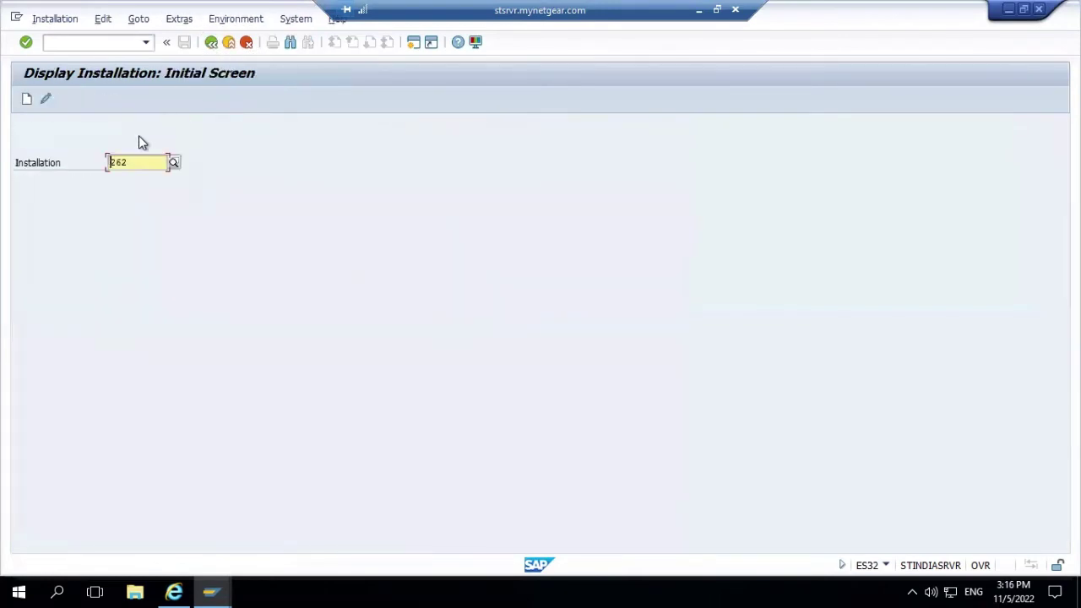
- Open installation 262 in change mode and inspect the JOHNP price operand values in its facts
click(46, 99)
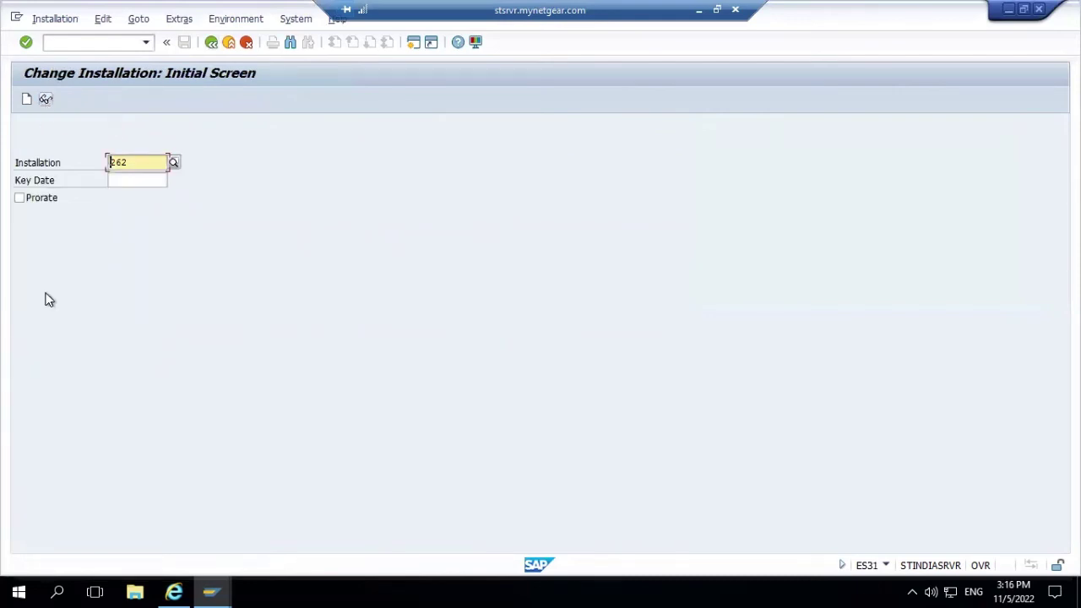
key(Return)
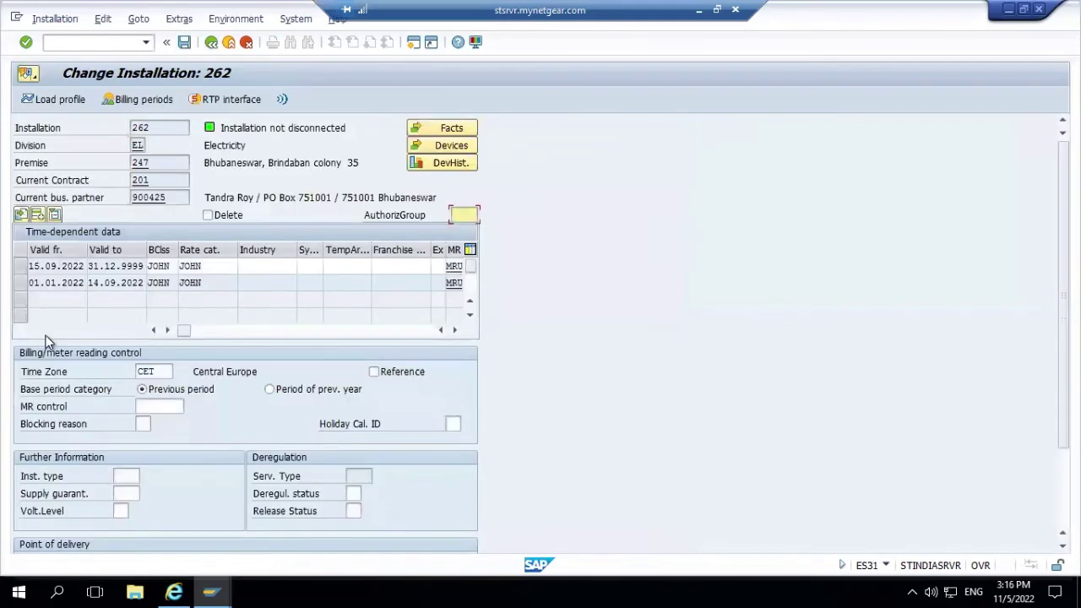
click(440, 130)
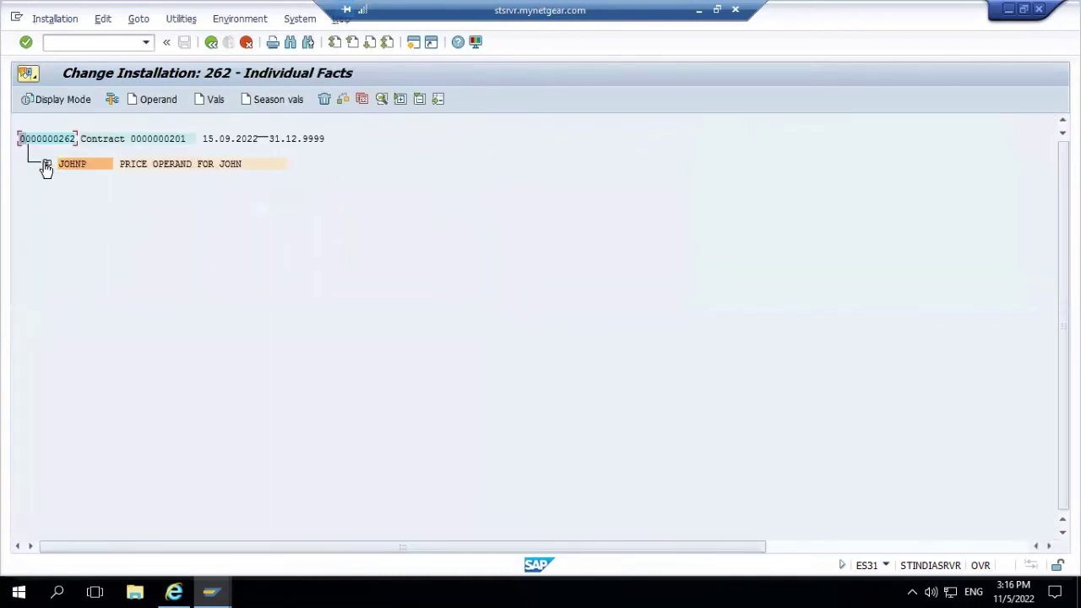
click(47, 164)
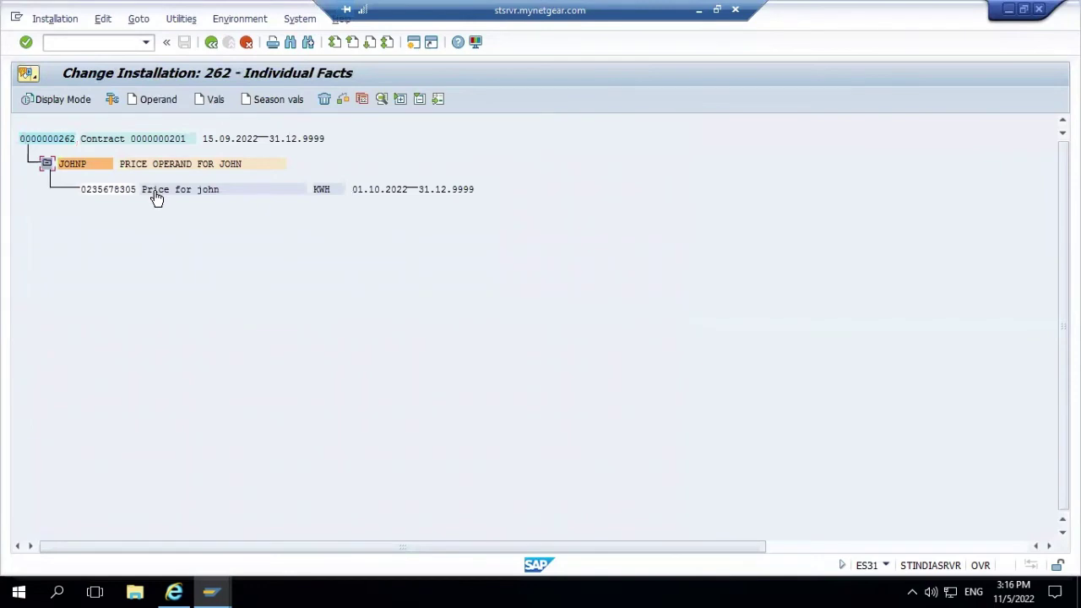
double_click(155, 191)
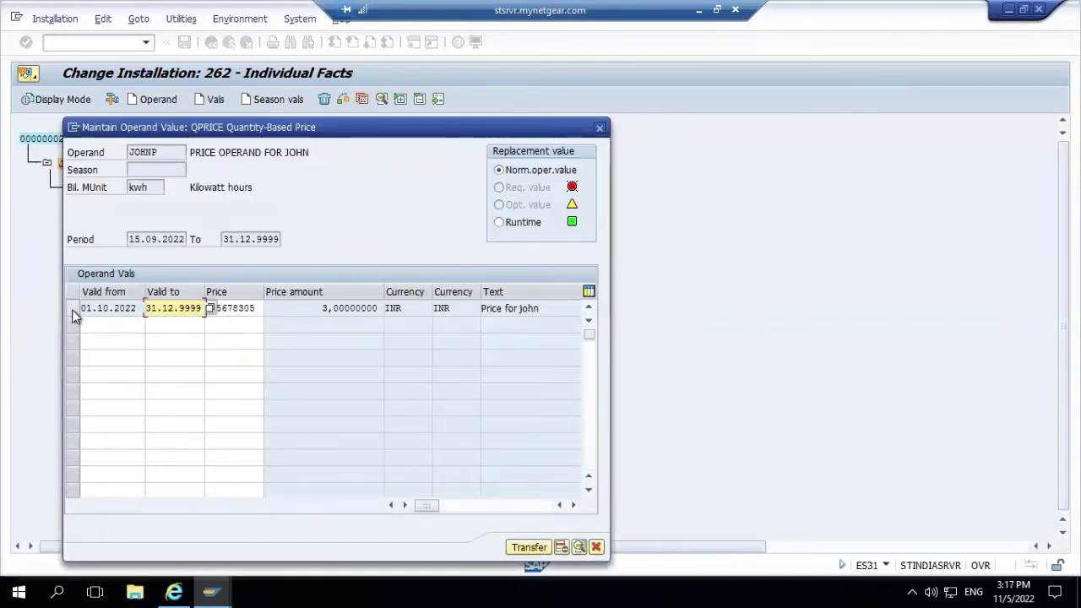
click(72, 309)
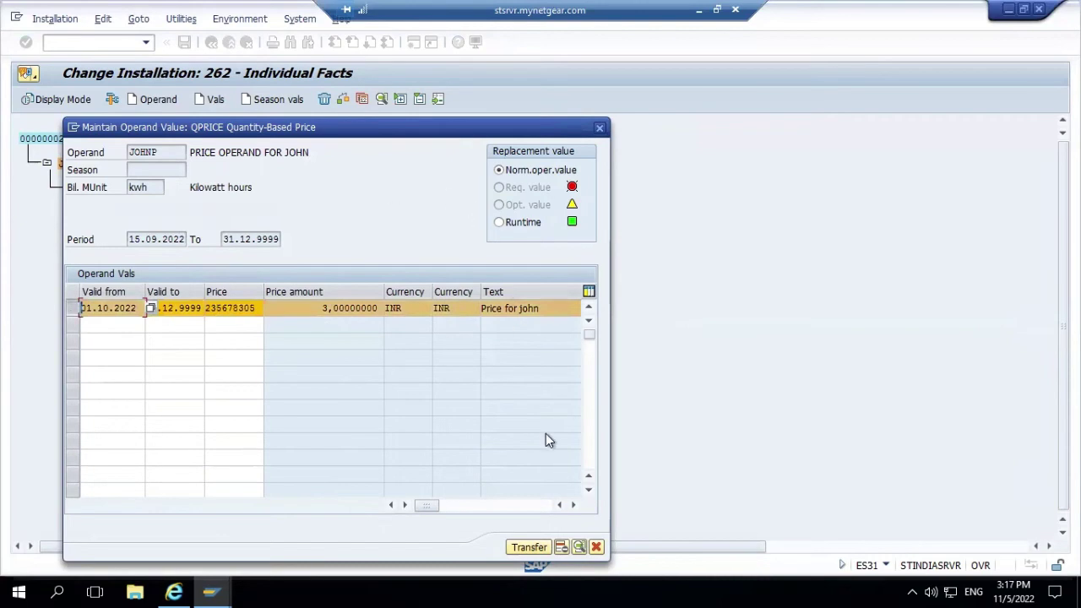
click(596, 547)
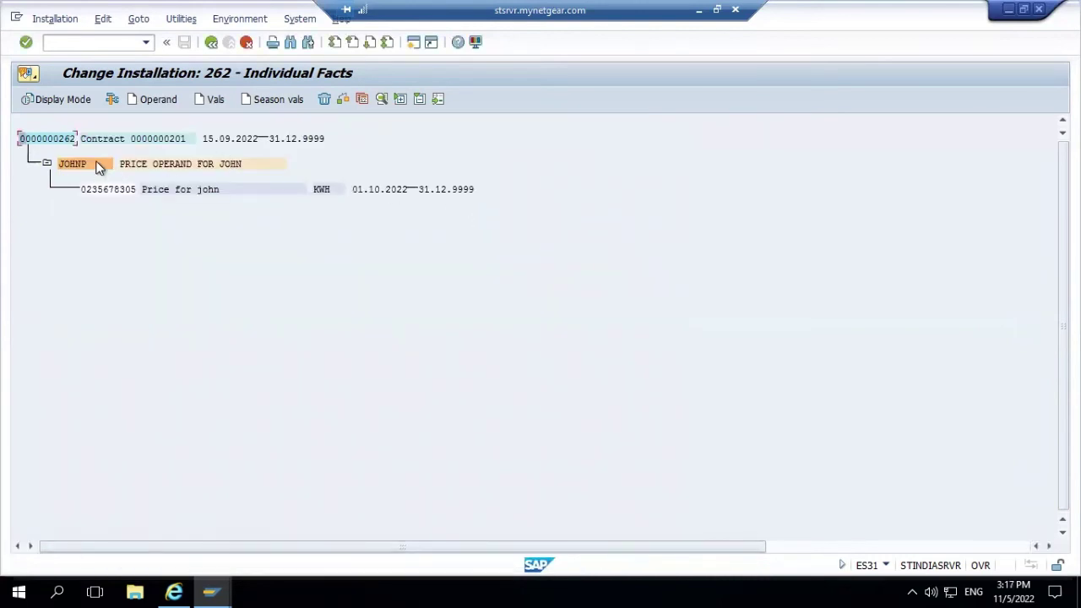
click(97, 167)
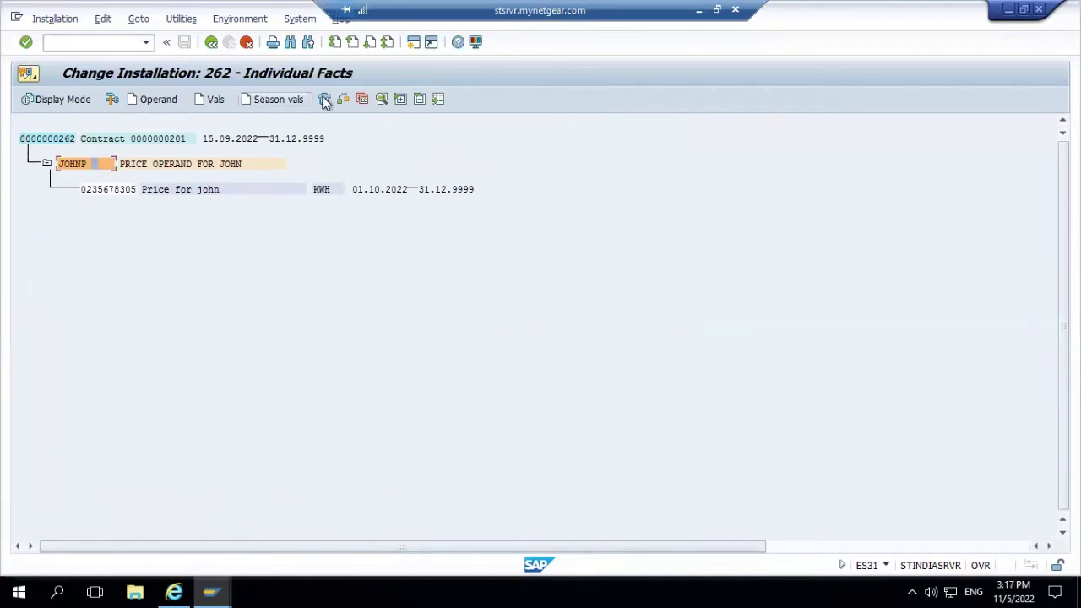
key(F3)
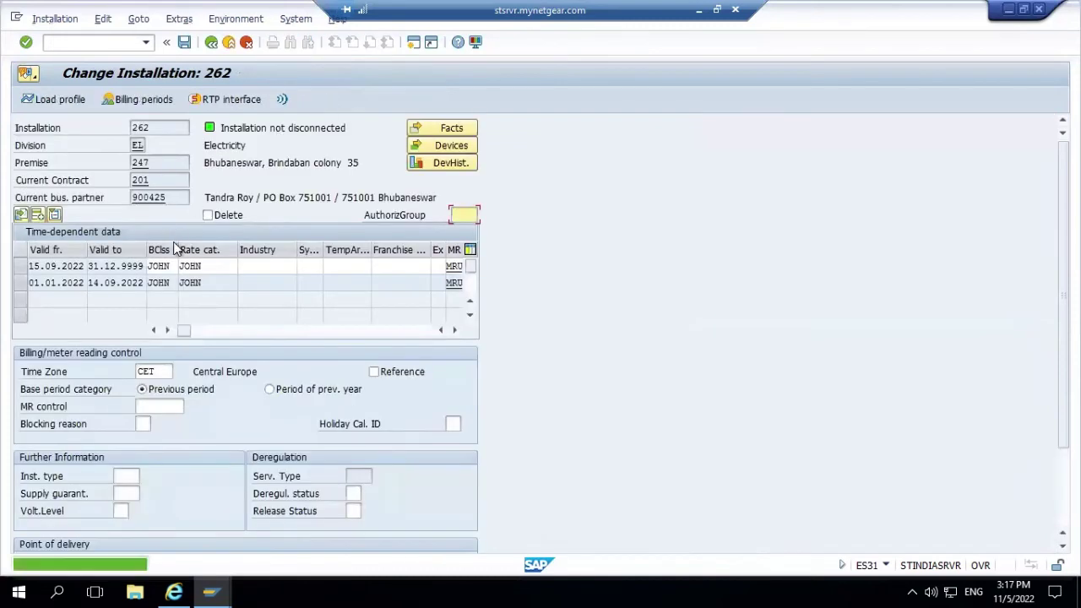
- Create a JOHNP operand fact for installation 262
click(452, 128)
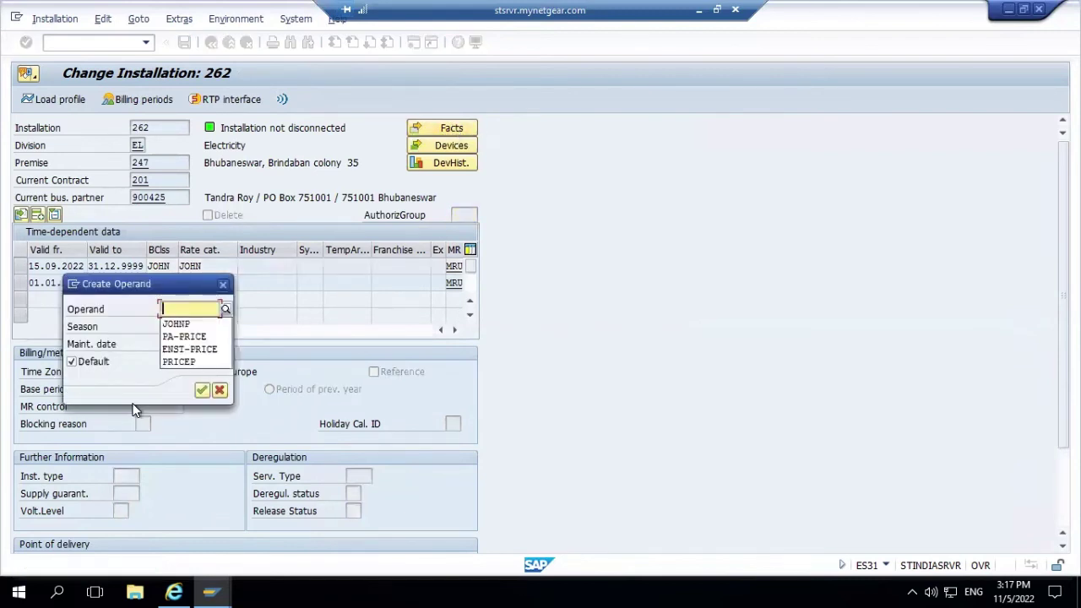
click(188, 323)
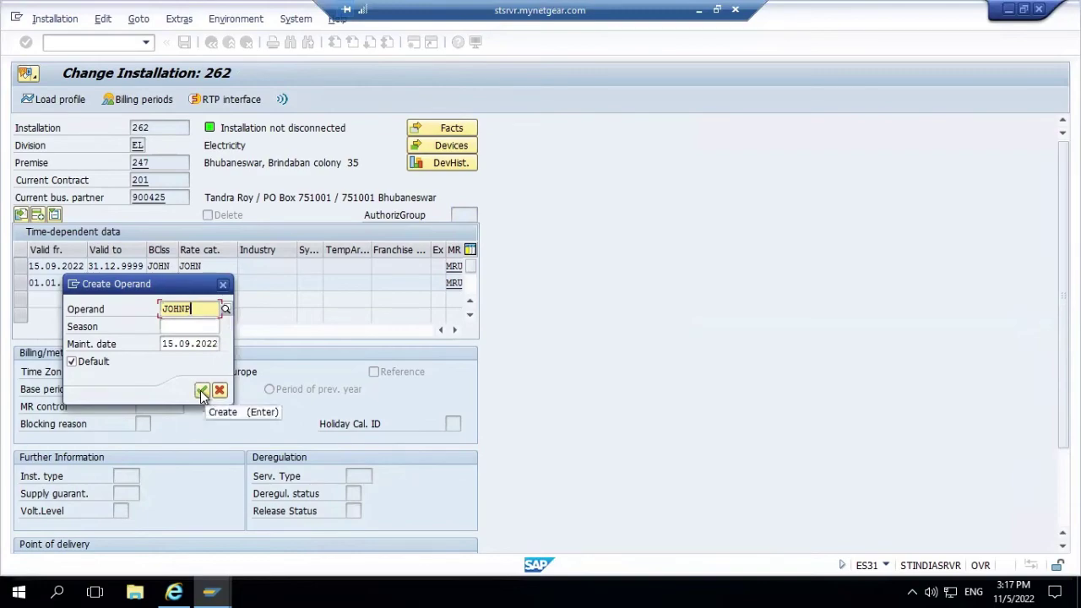
click(202, 390)
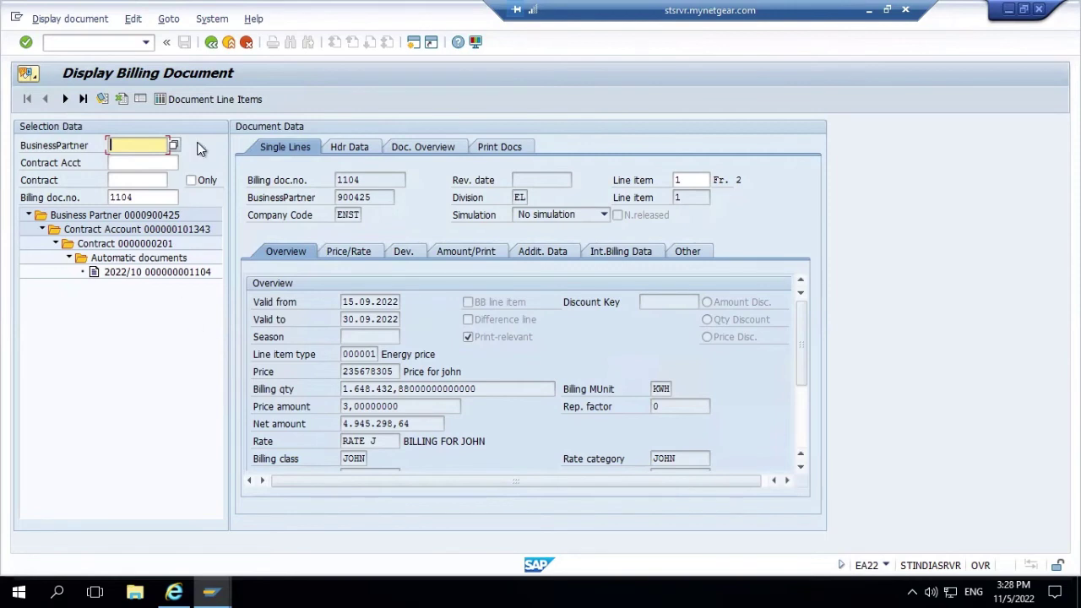
- Check the JOHN billing class, then return to the Display Installation 262 window
click(358, 463)
mouse_move(218, 584)
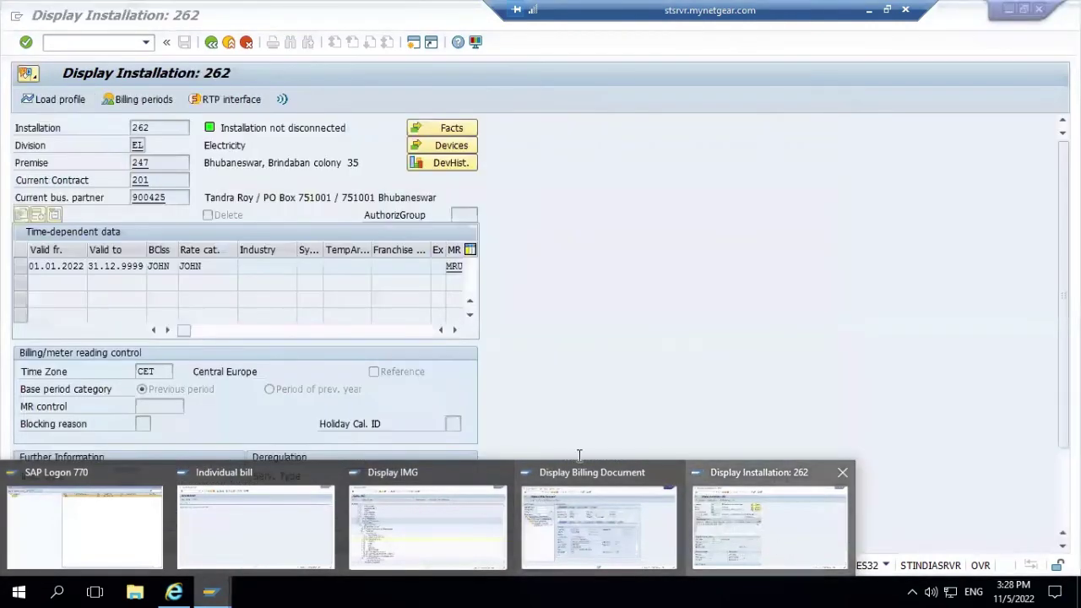
click(579, 456)
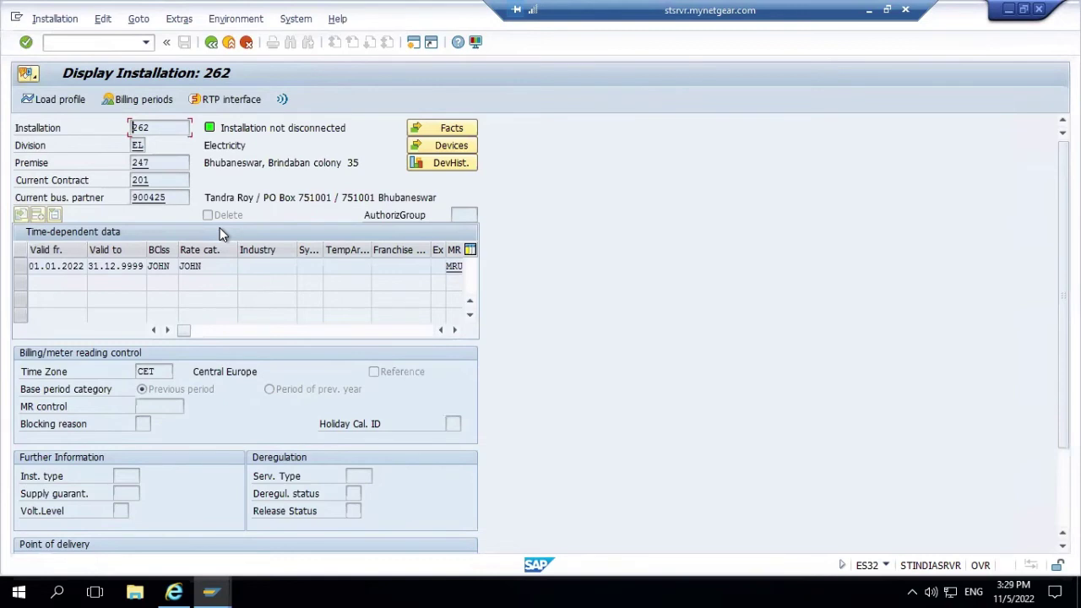
- Show installation 262's data environment, expanding utility contract and contract account down to the business partner
click(233, 21)
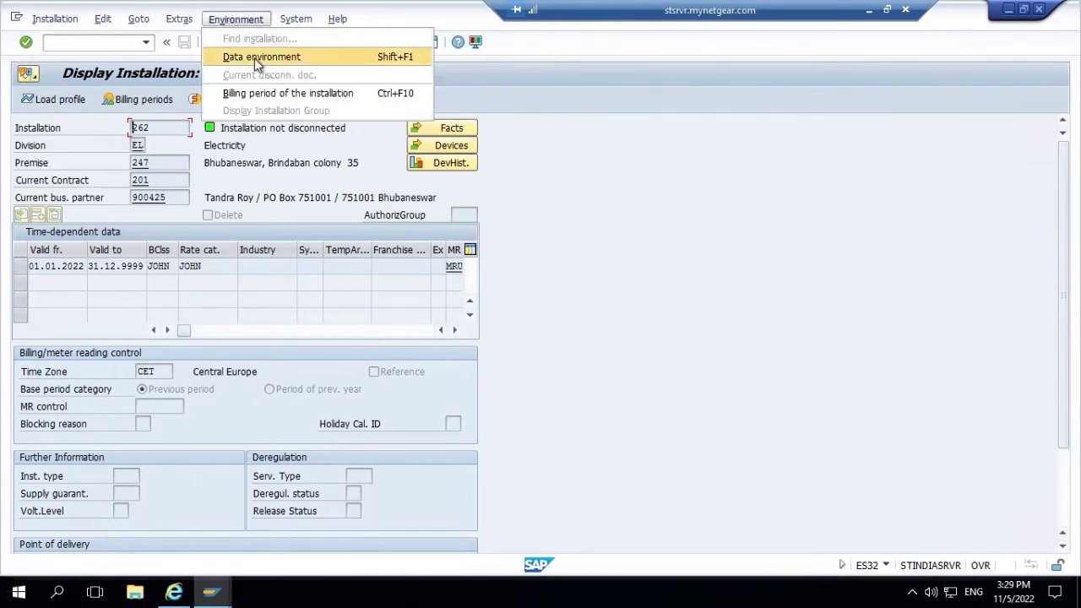
click(254, 58)
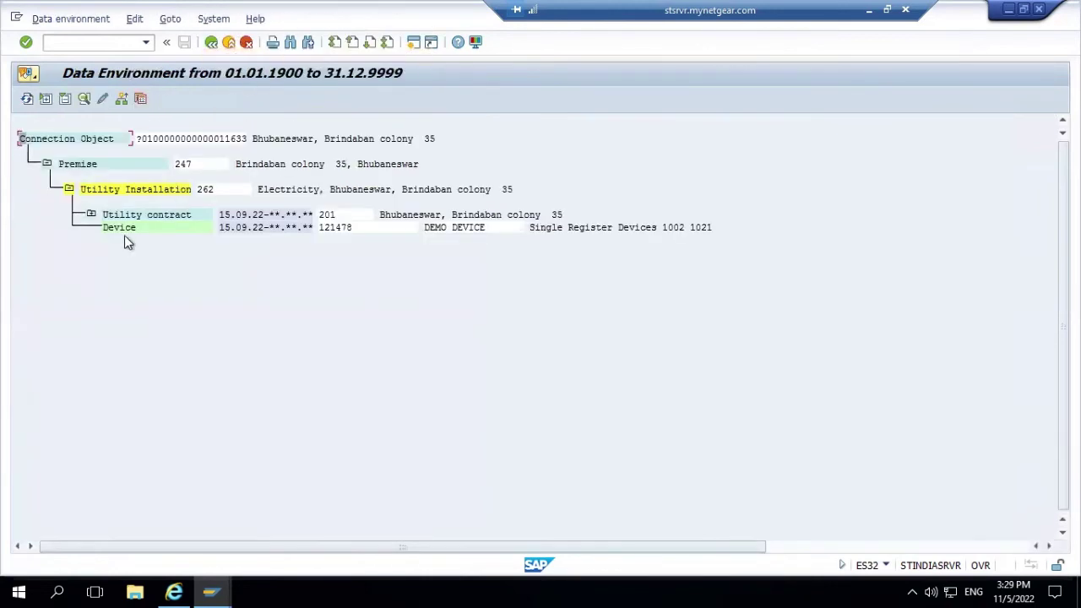
click(91, 215)
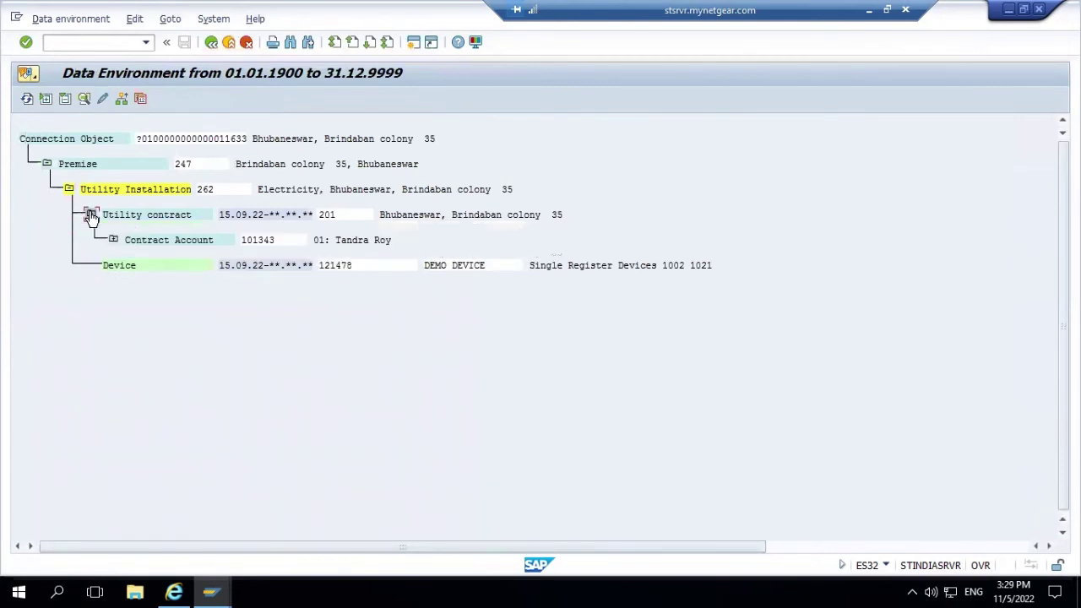
click(115, 242)
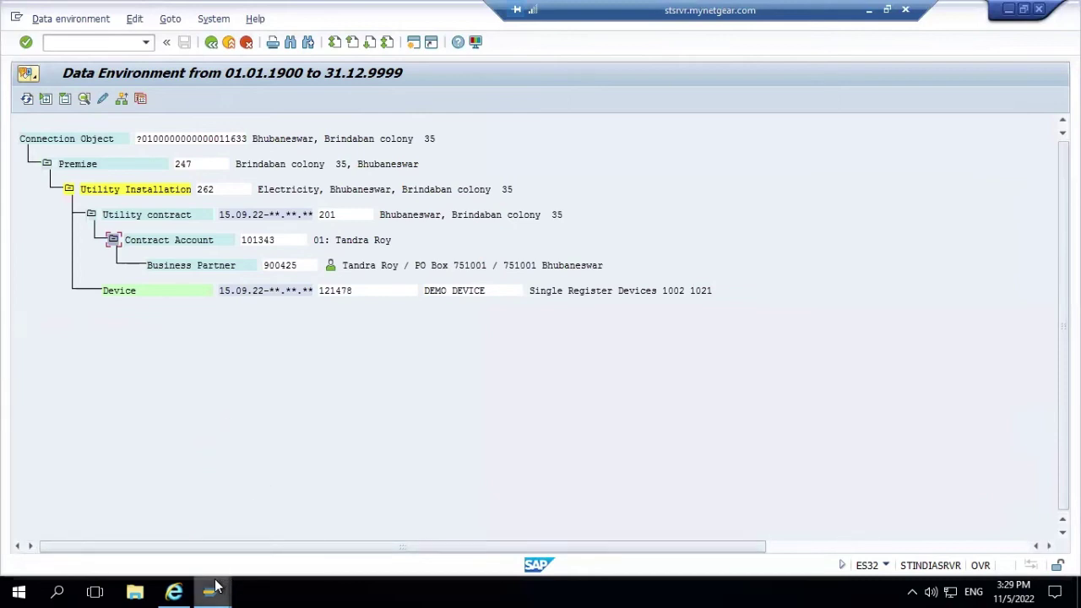
mouse_move(215, 586)
mouse_move(391, 519)
- In the Individual bill window, edit the recalled /nea22 command to /nse11 and run it
mouse_move(268, 522)
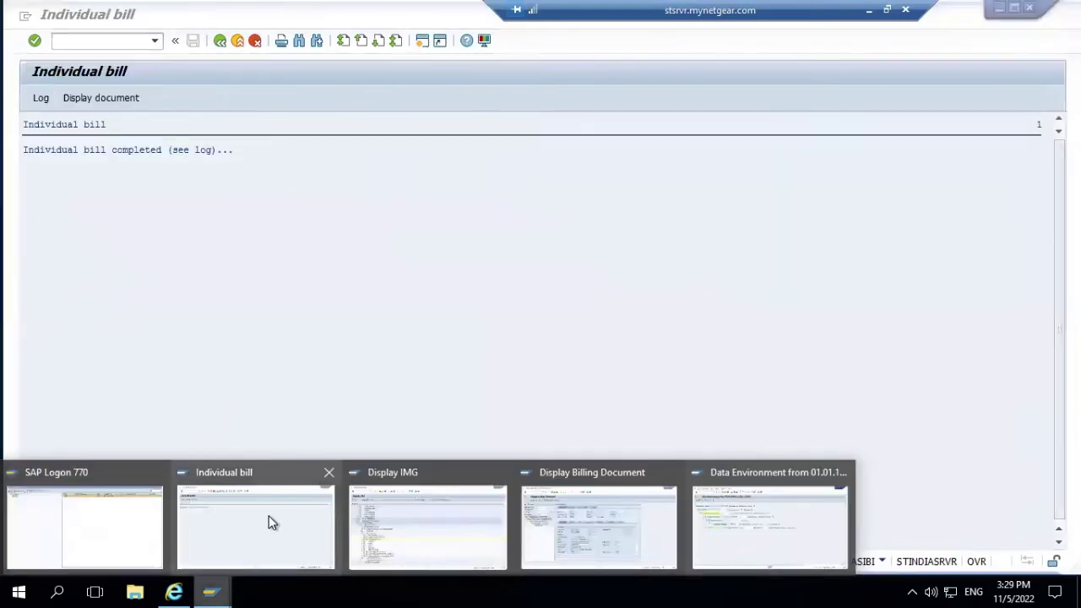
click(269, 517)
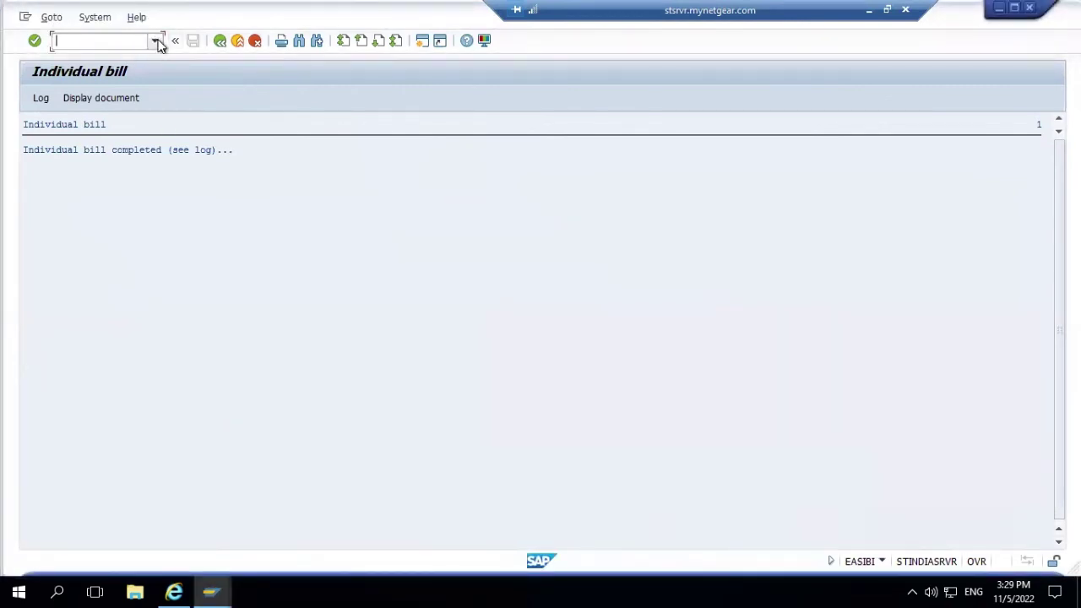
click(157, 40)
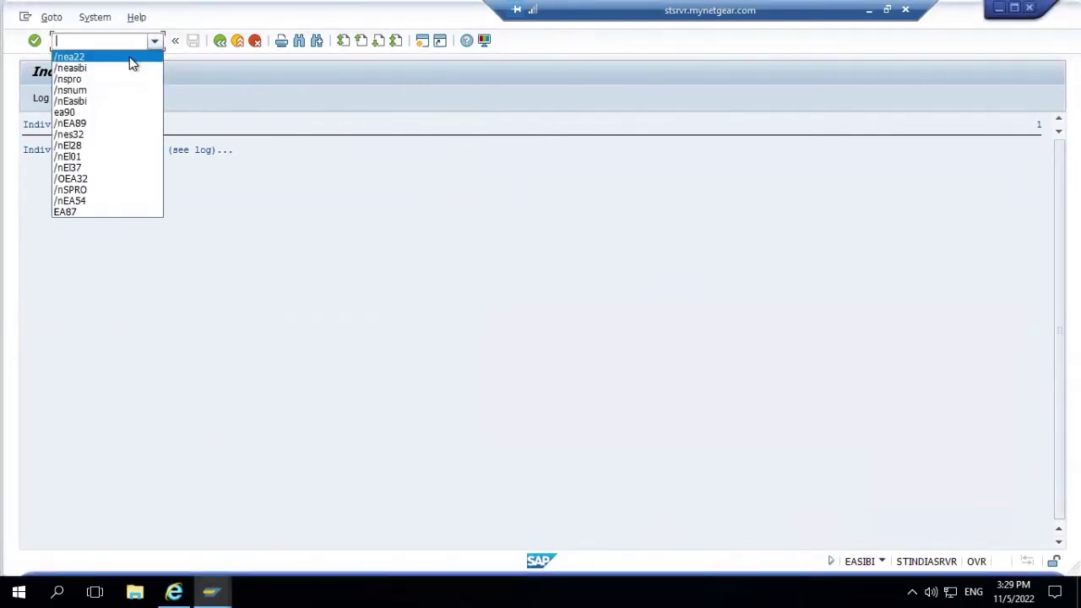
click(129, 55)
click(106, 40)
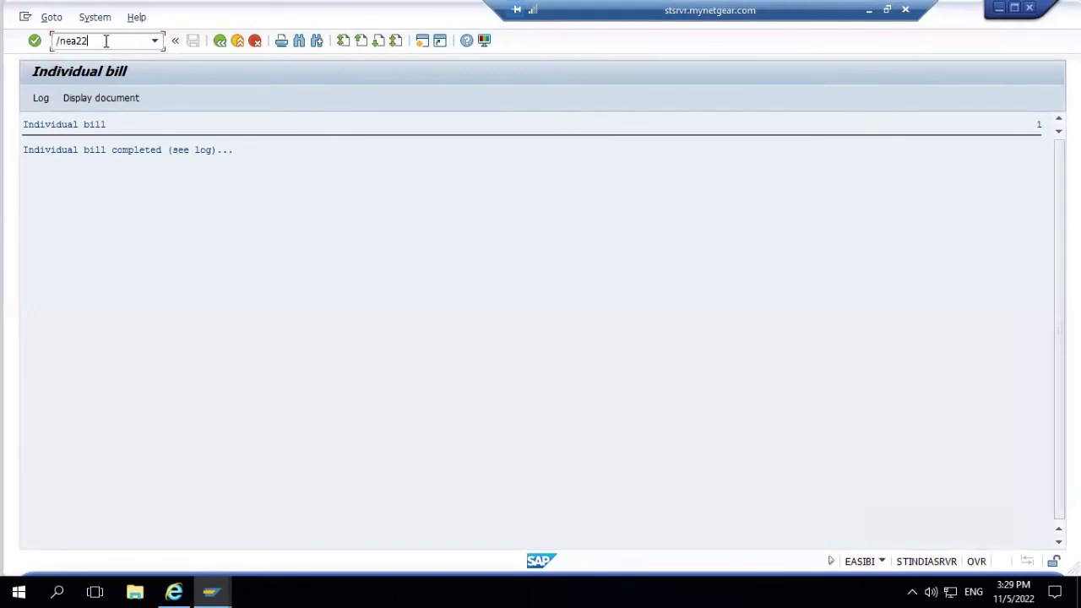
key(BackSpace)
key(BackSpace)
key(BackSpace)
key(BackSpace)
text(se11)
key(Return)
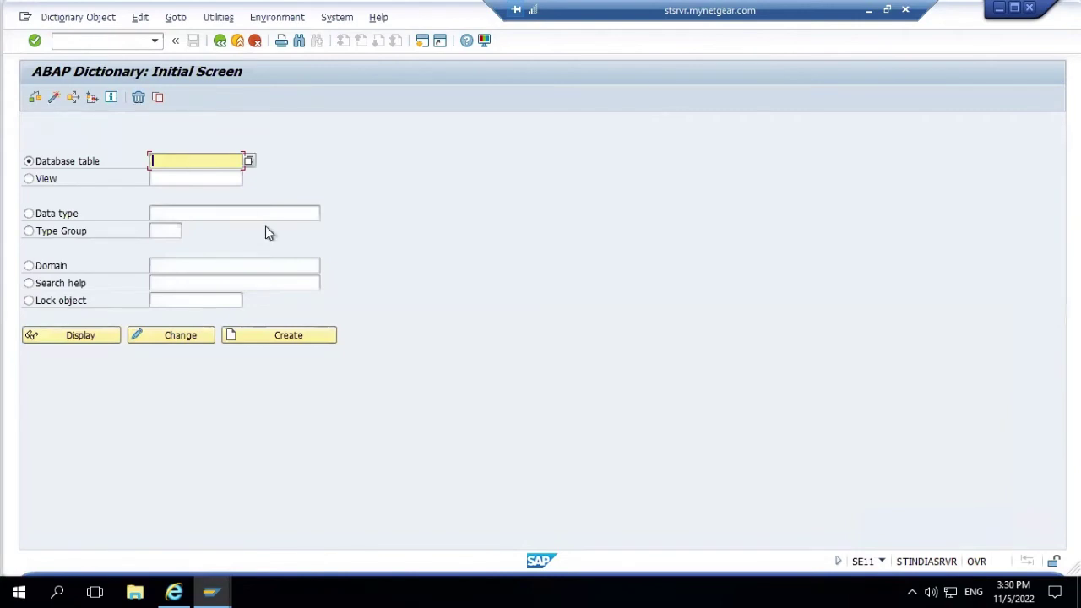
- Search database tables matching BUT* and pick BUT000 from the 146-hit list
key(alt+Tab)
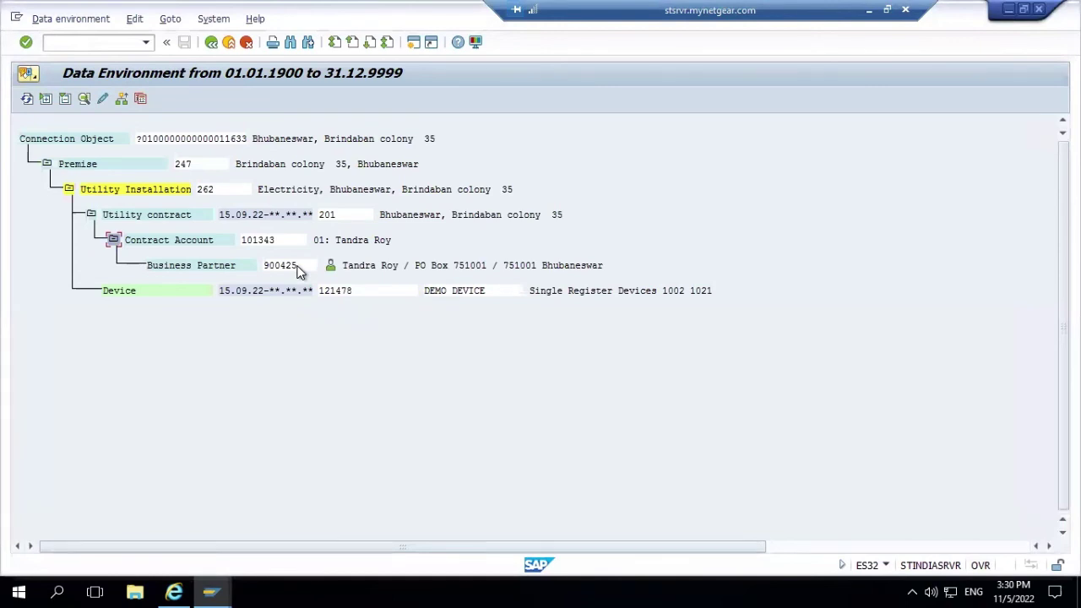
key(alt+Tab)
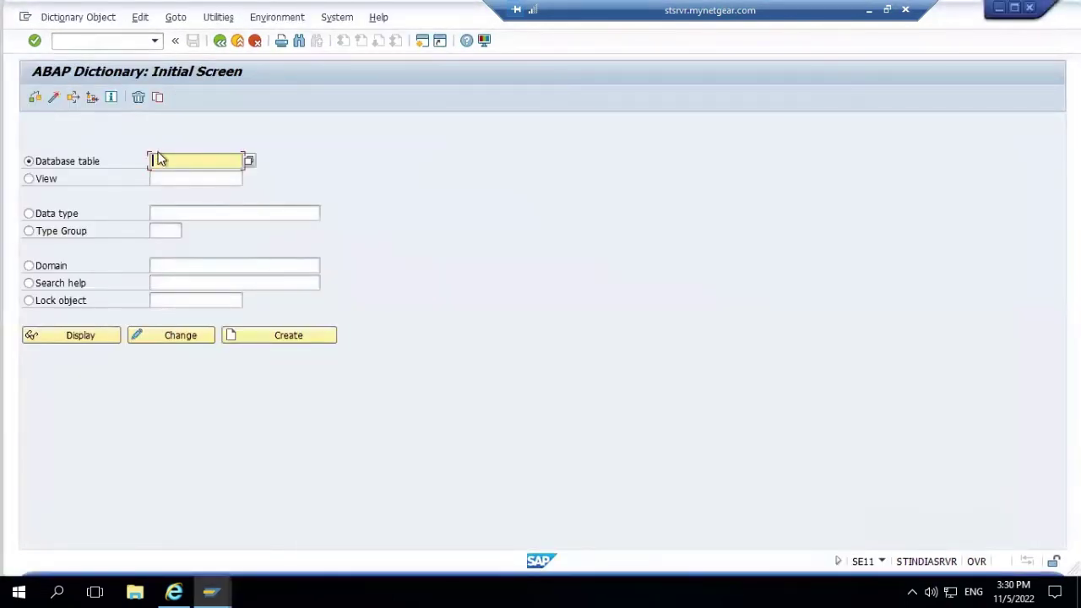
text(BUT)
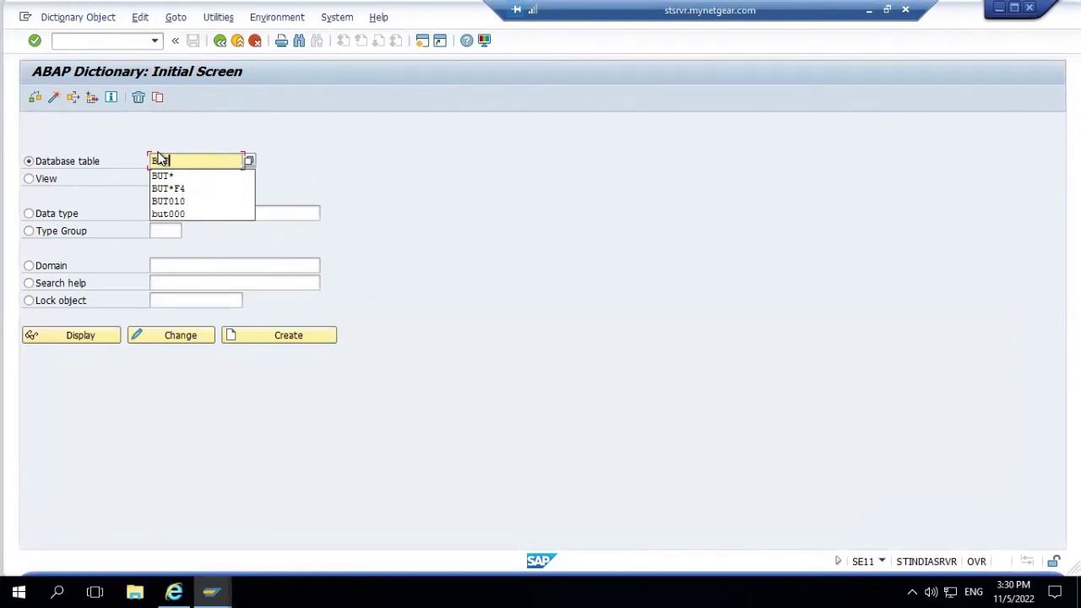
text(*)
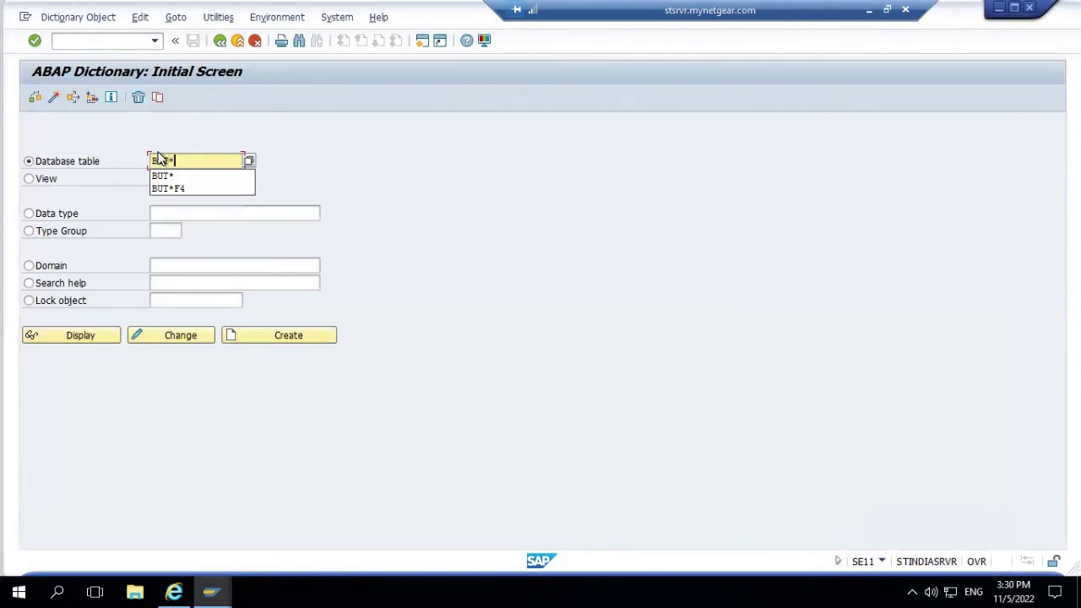
click(250, 161)
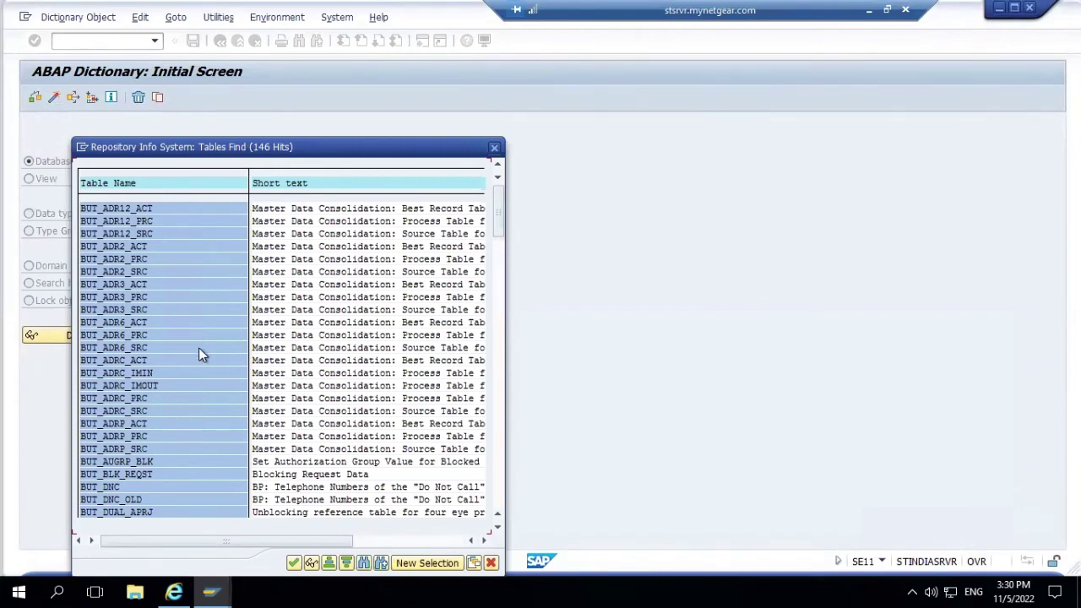
click(499, 424)
click(499, 427)
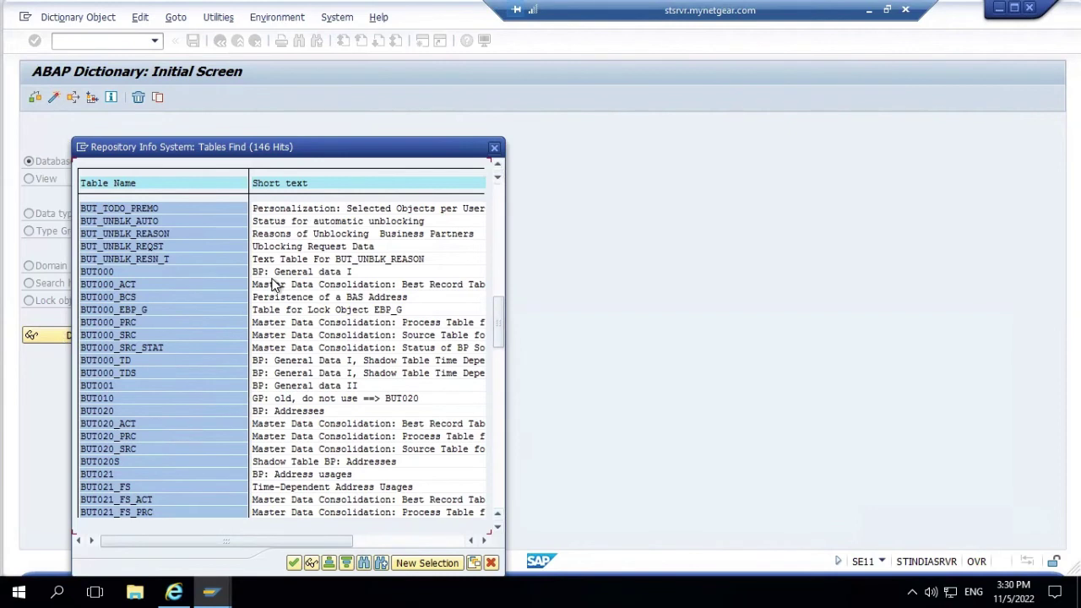
double_click(99, 271)
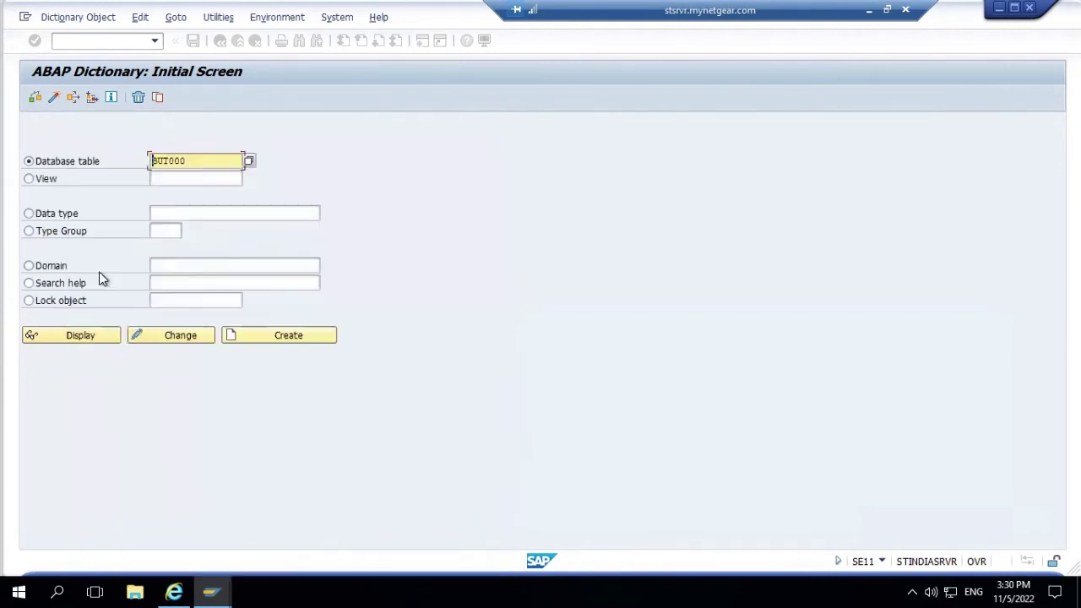
- Open BUT000's data browser and add BPKIND, BU_GROUP, Title and Salutation as selection fields
click(75, 336)
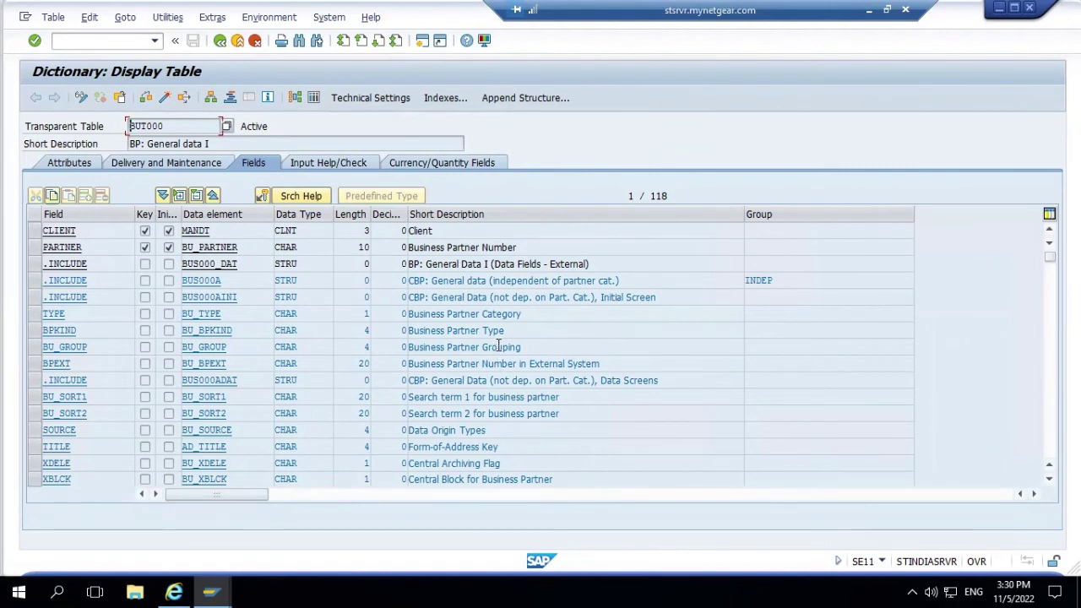
click(312, 97)
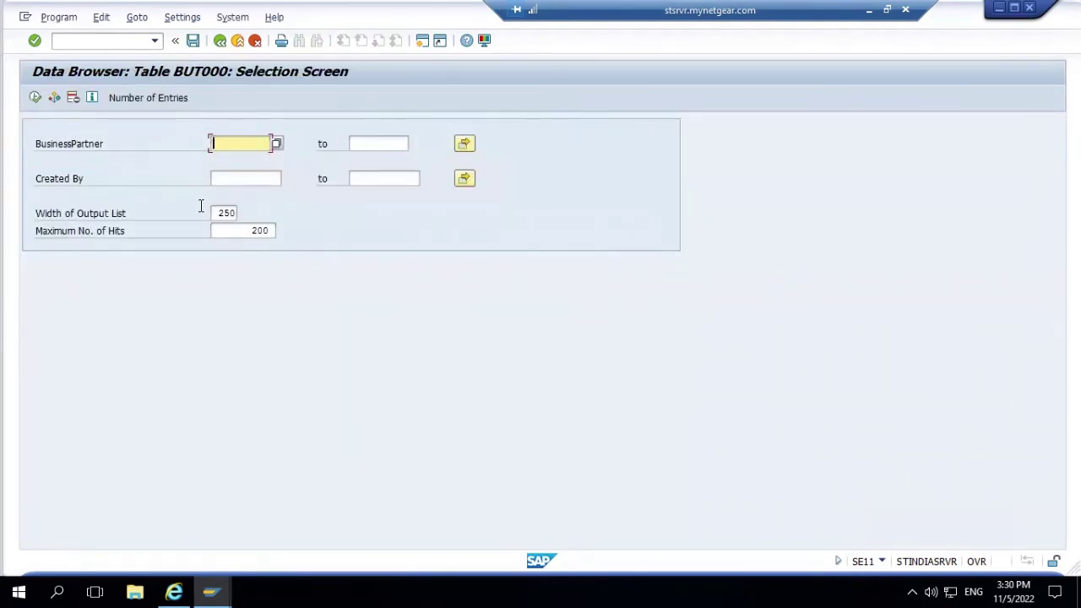
click(184, 18)
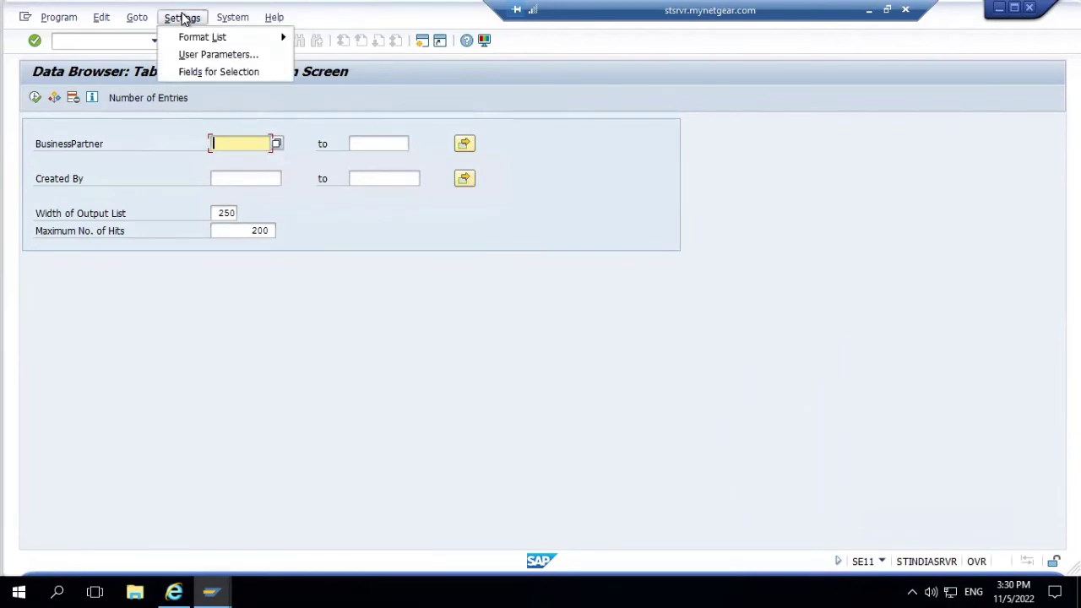
click(227, 72)
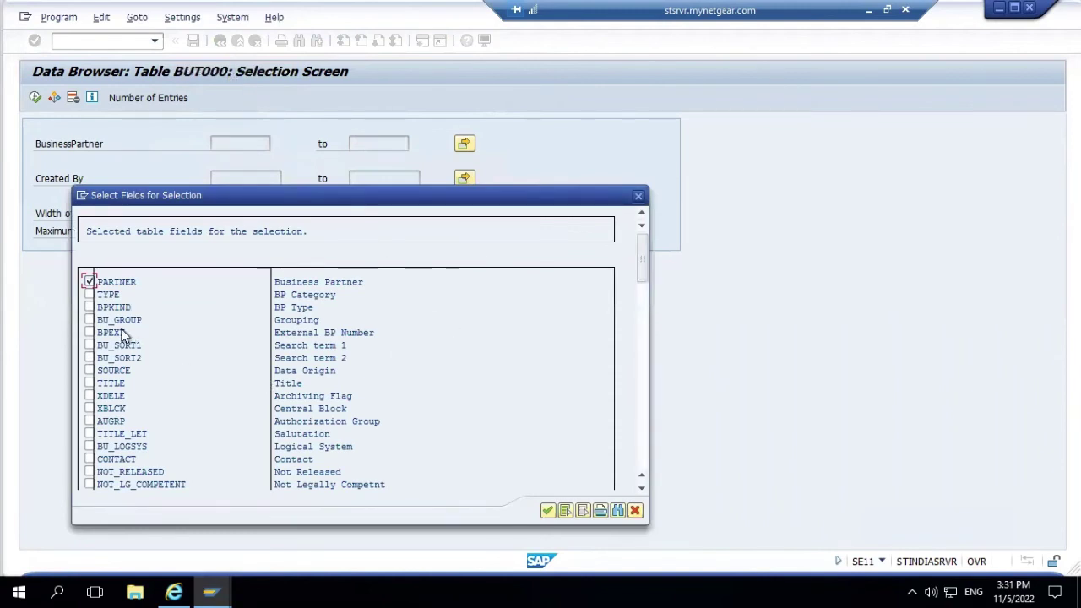
click(89, 307)
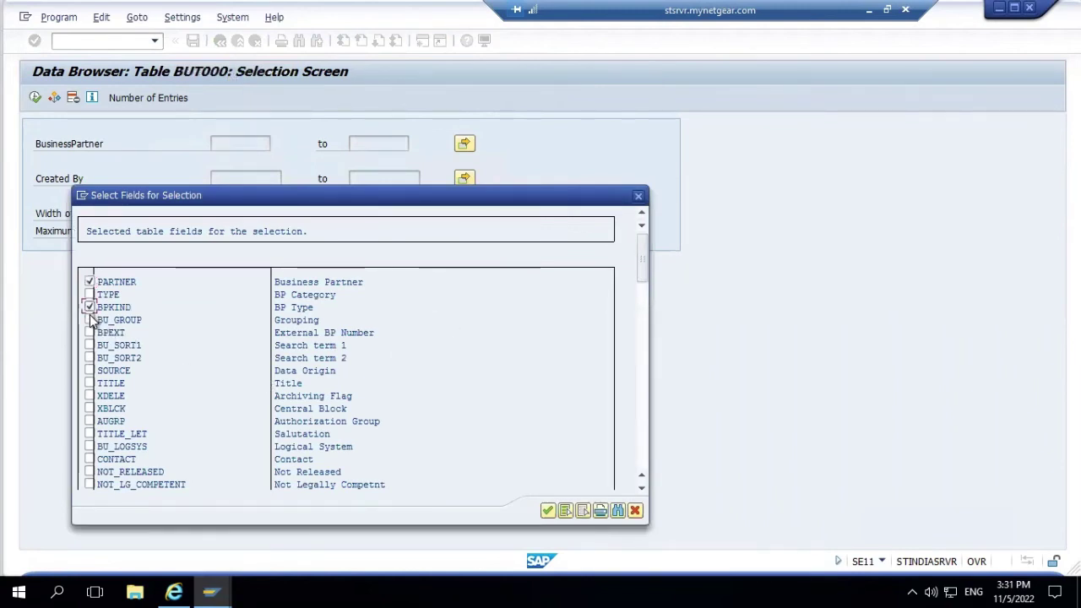
click(90, 320)
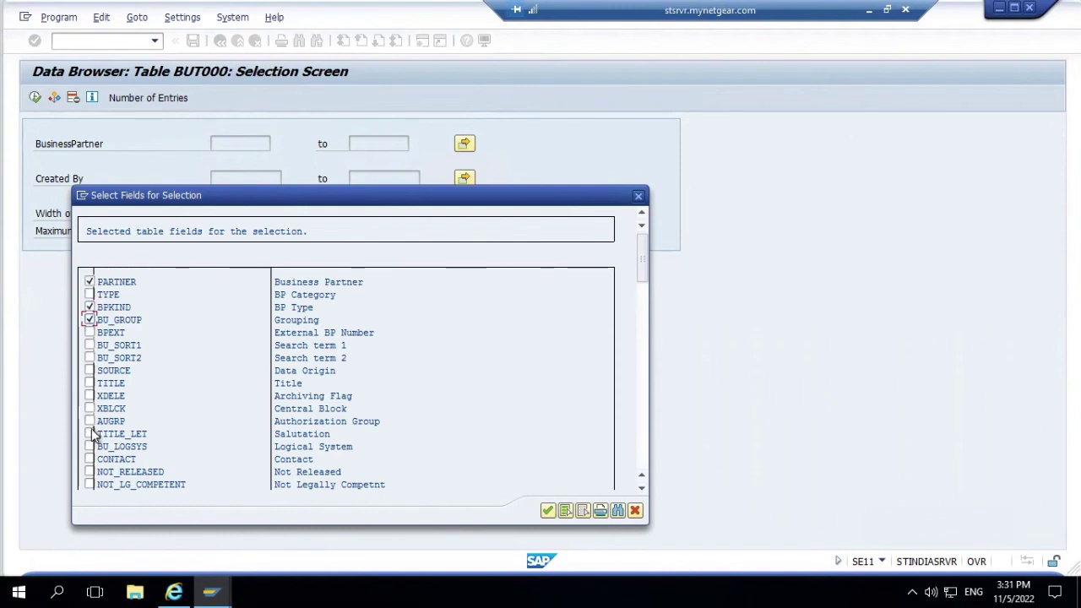
click(90, 434)
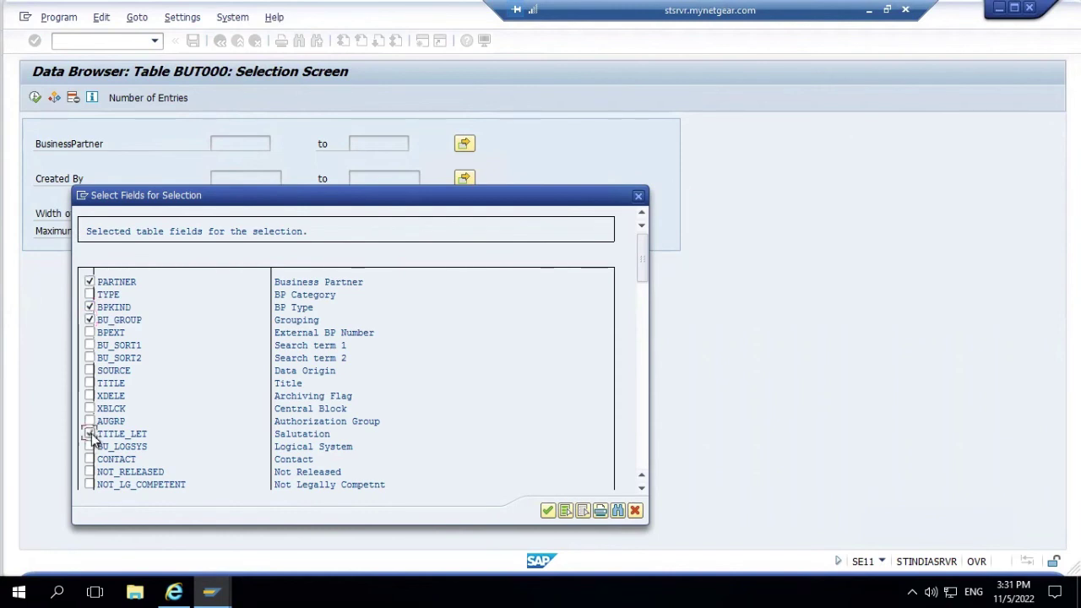
click(89, 382)
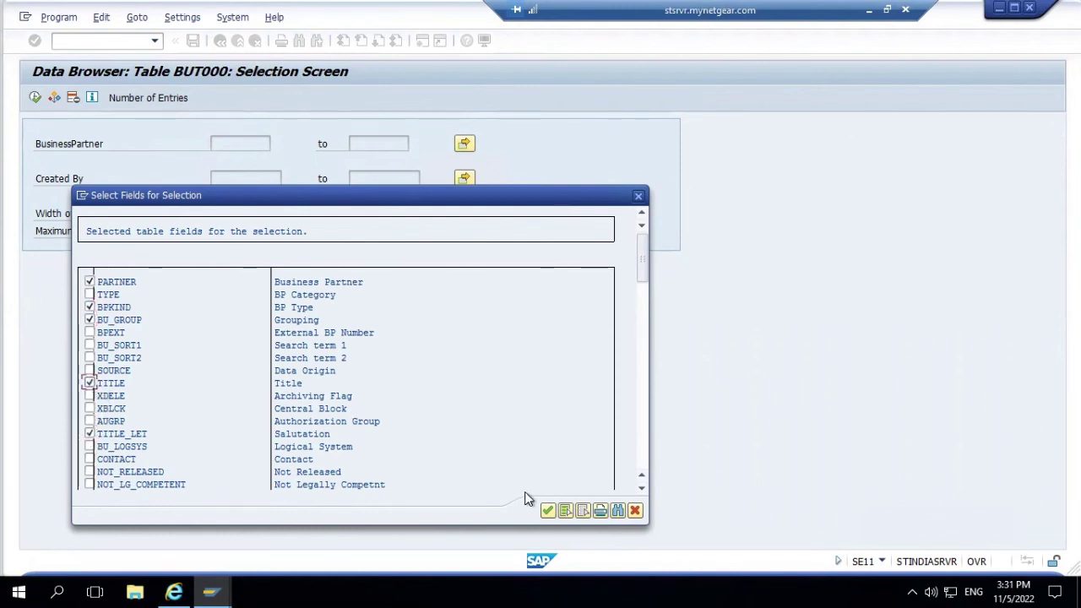
click(545, 513)
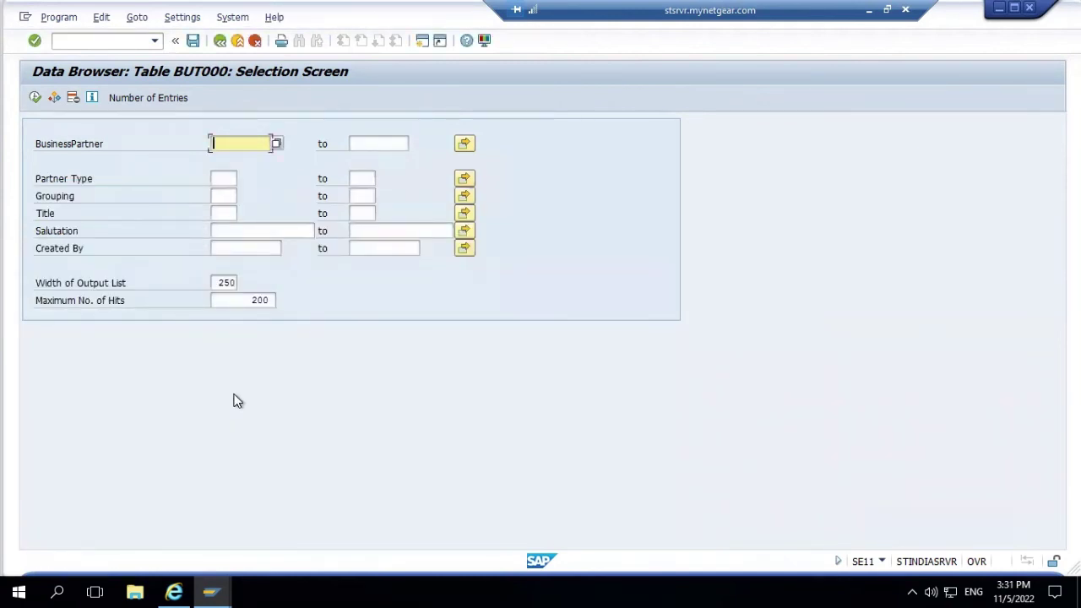
- List all BUT000 entries, then filter by the traced business partner number to get one entry
click(35, 98)
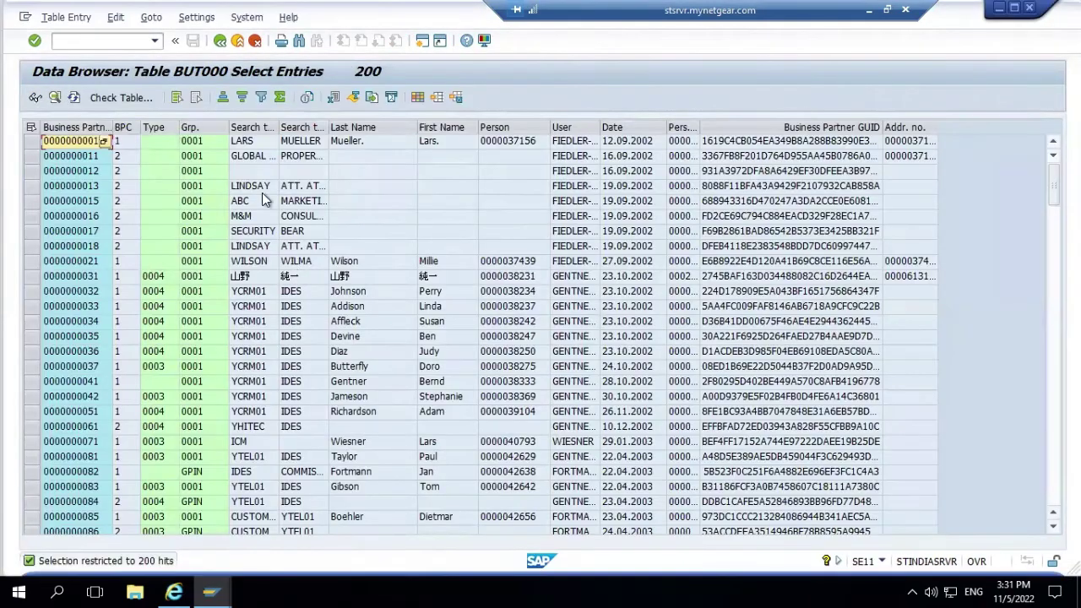
click(218, 40)
click(231, 138)
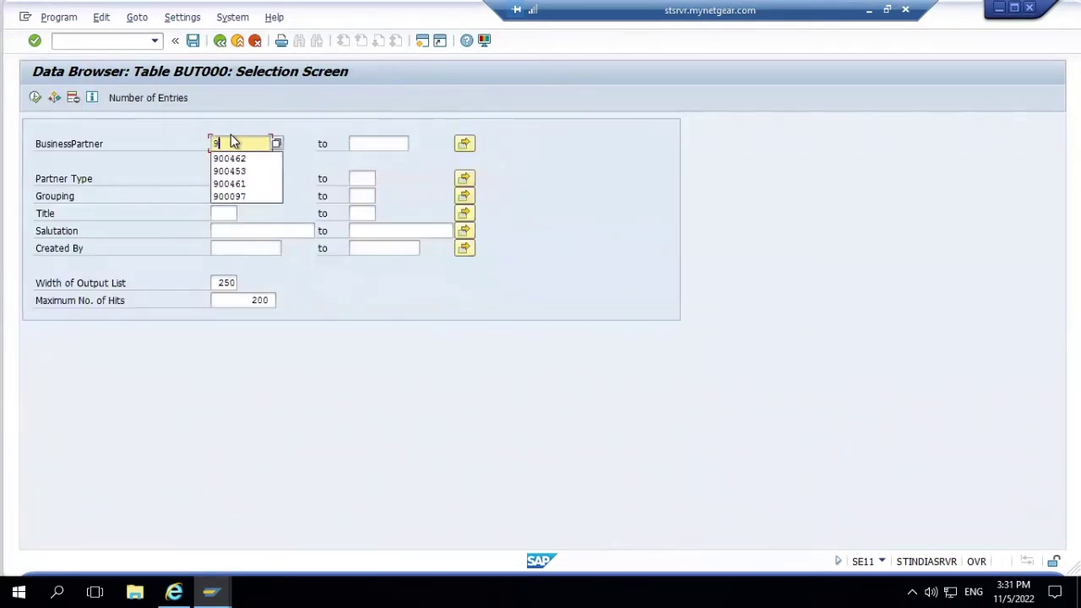
text(900425)
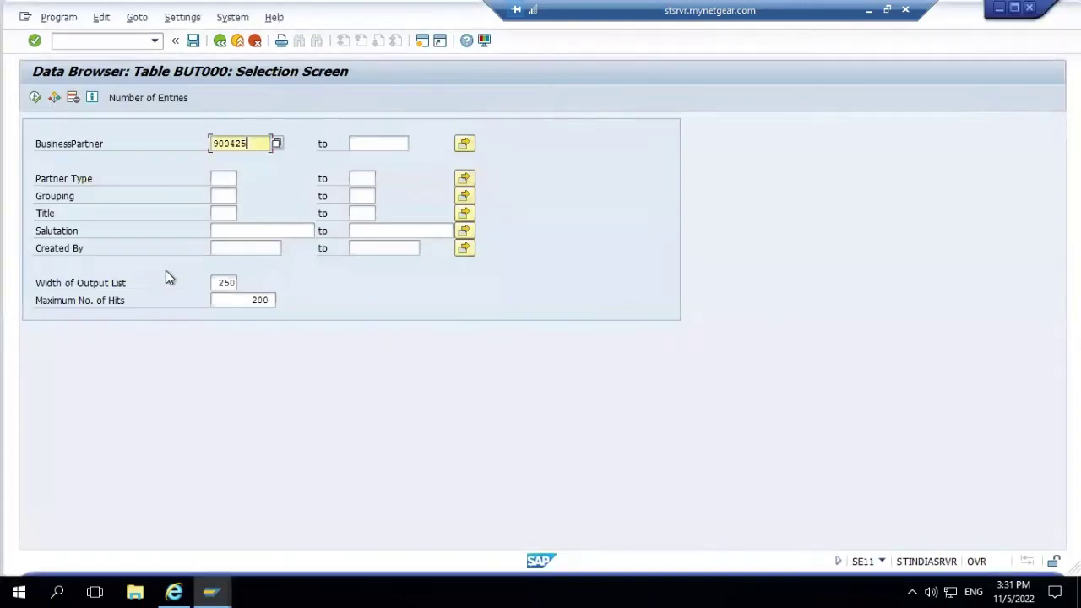
click(35, 98)
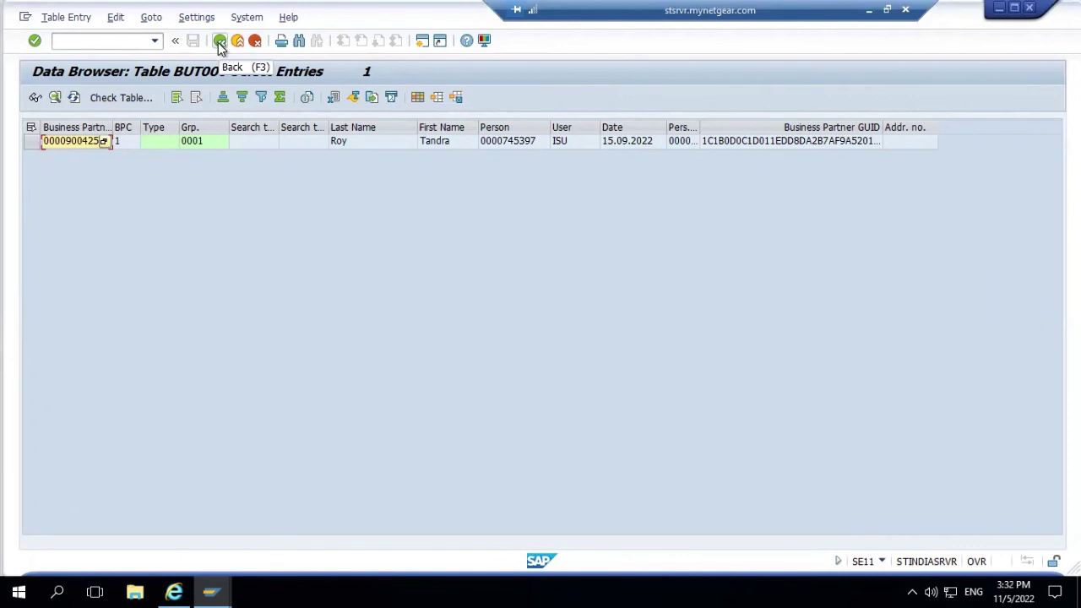
- Compare against the Data Environment window, then return to the BUT000 table definition
key(alt+Tab)
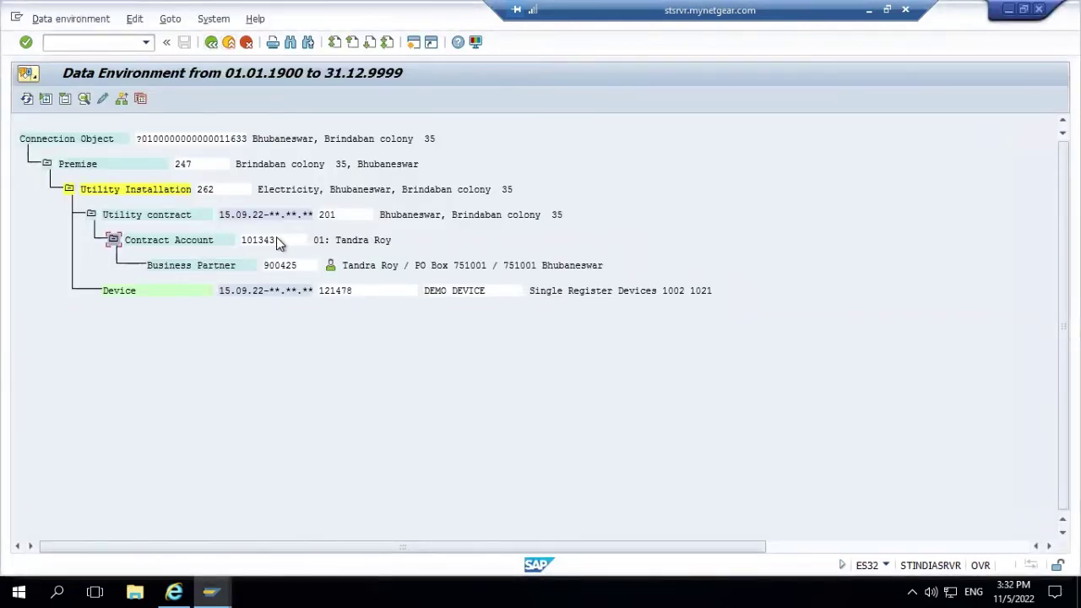
key(alt+Tab)
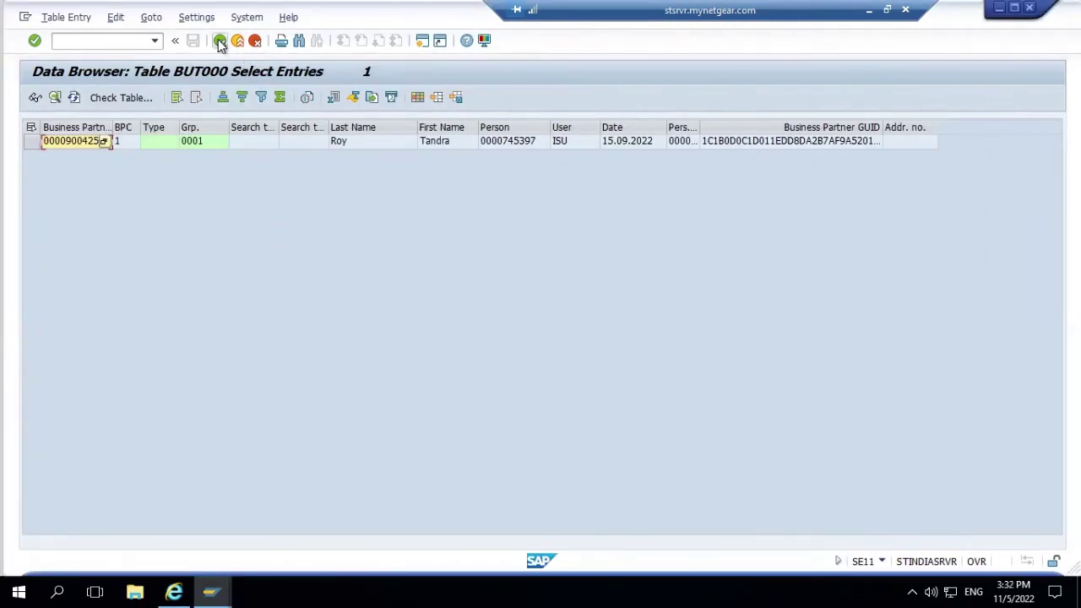
click(219, 41)
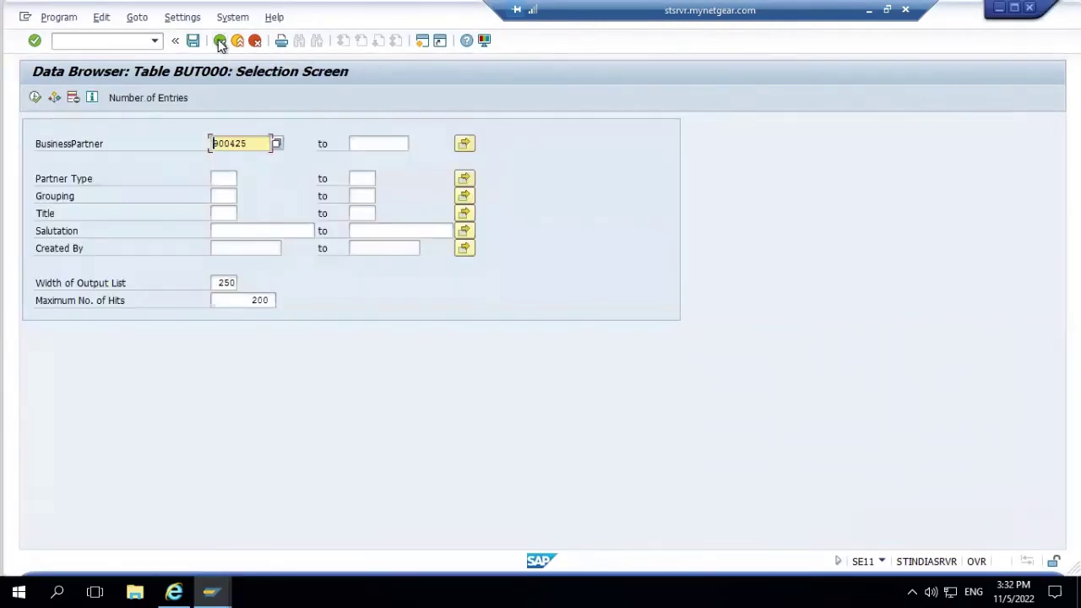
key(alt+Tab)
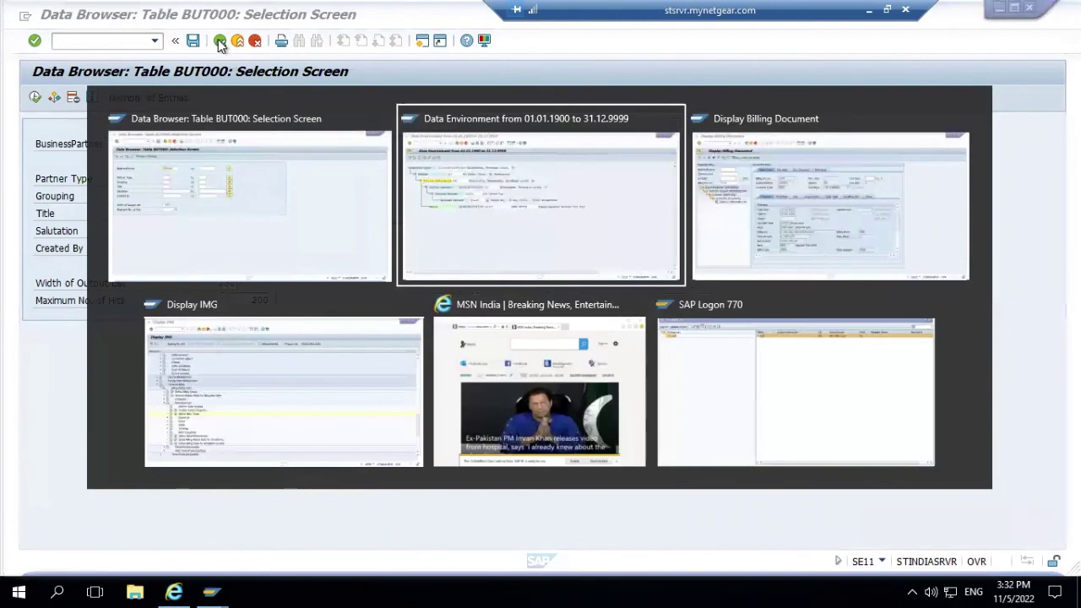
key(alt+Tab)
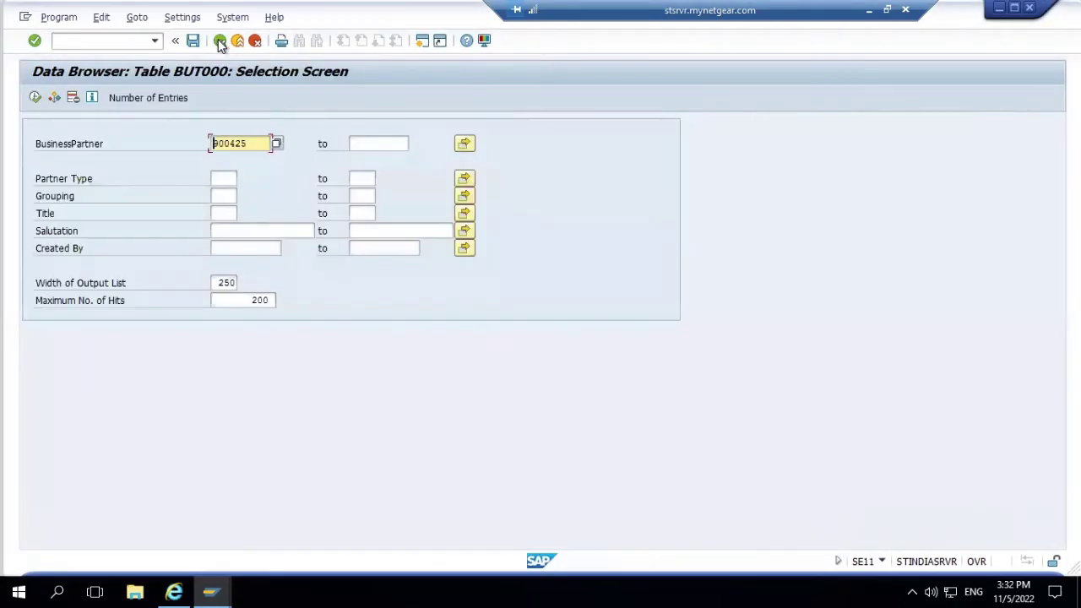
click(219, 42)
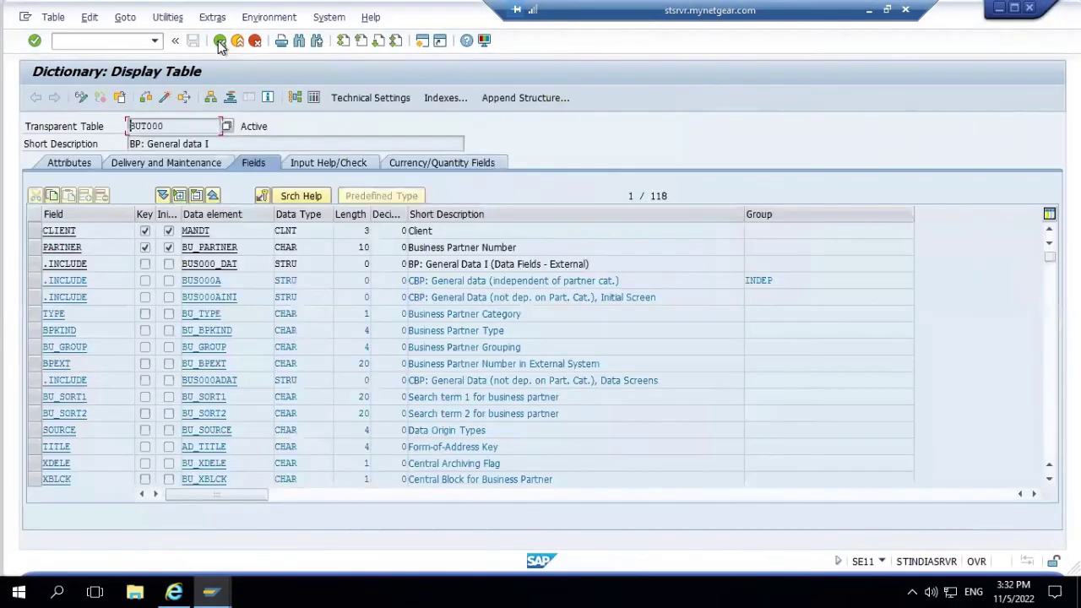
- Replace BUT000 with FKKVKP in SE11, display its definition and open its contents selection
click(219, 41)
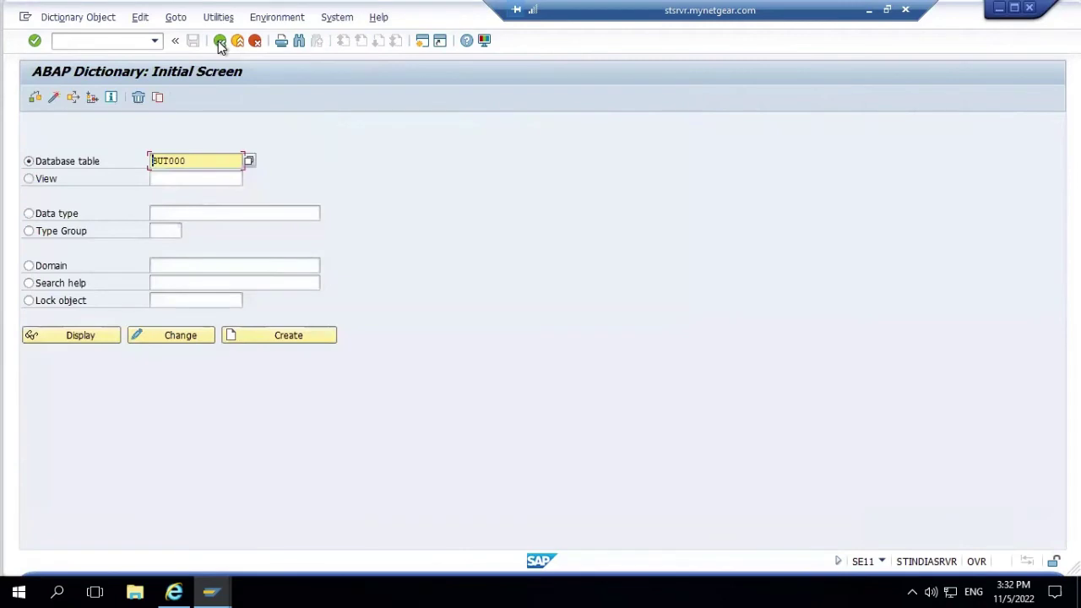
click(197, 160)
key(BackSpace)
key(BackSpace)
key(BackSpace)
key(BackSpace)
key(BackSpace)
key(BackSpace)
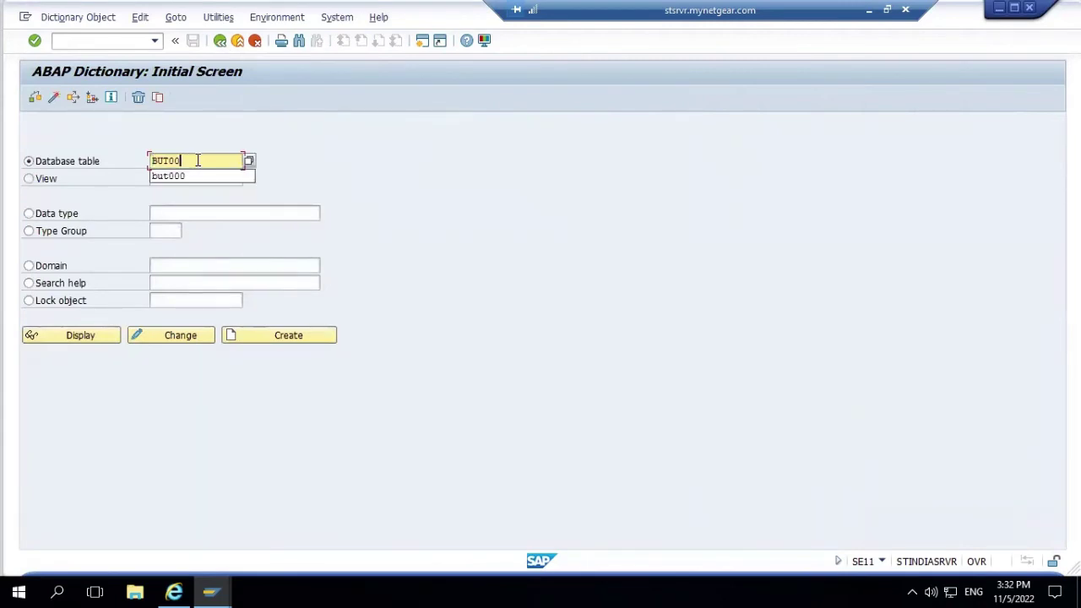
text(F)
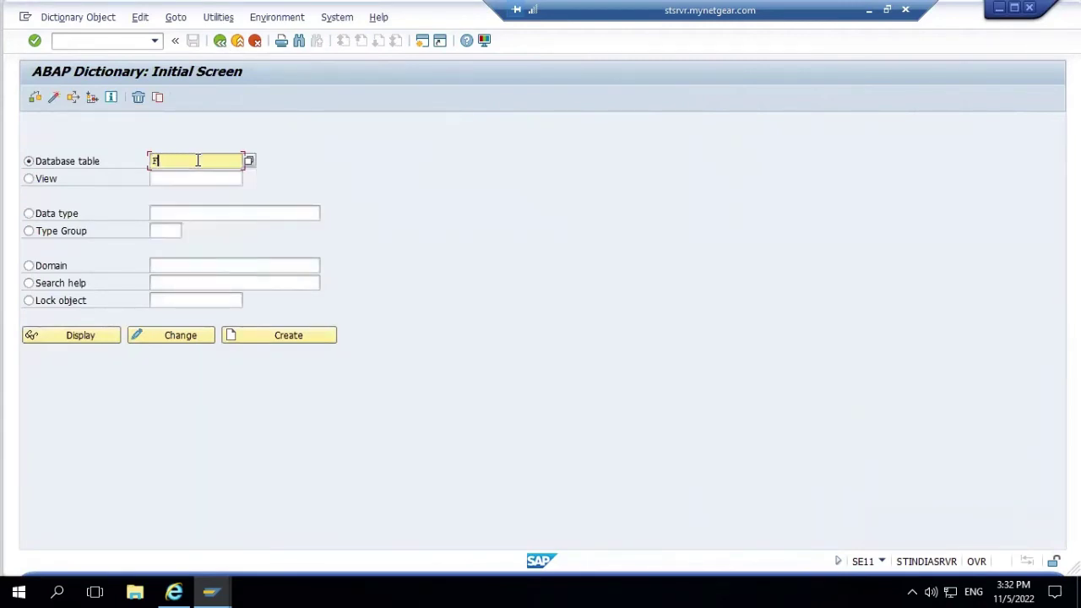
text(KKVKP)
click(96, 338)
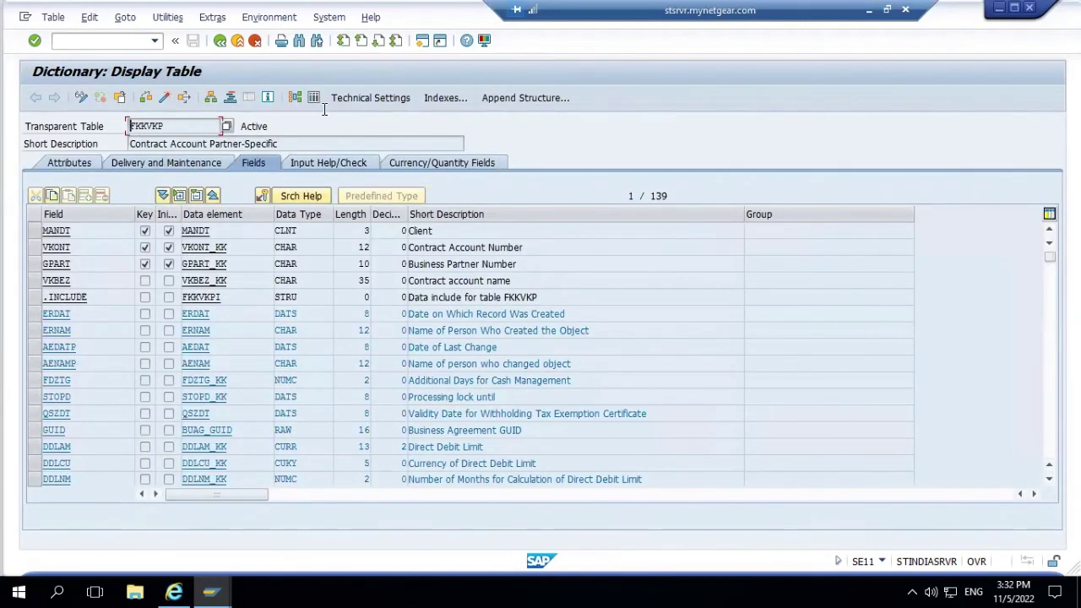
click(314, 98)
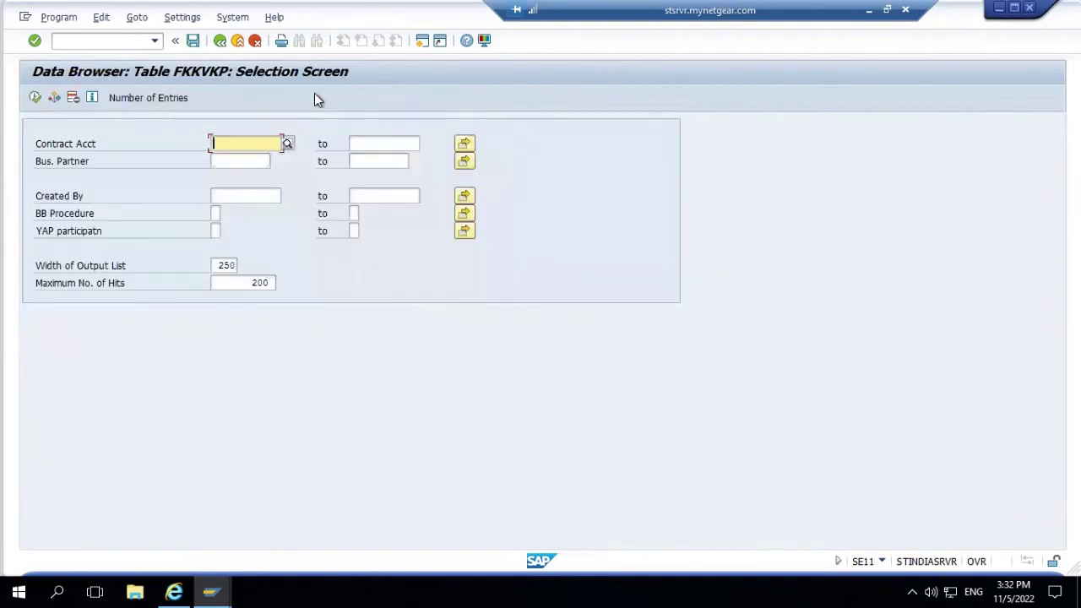
- Run the FKKVKP query for business partner 900425
click(239, 159)
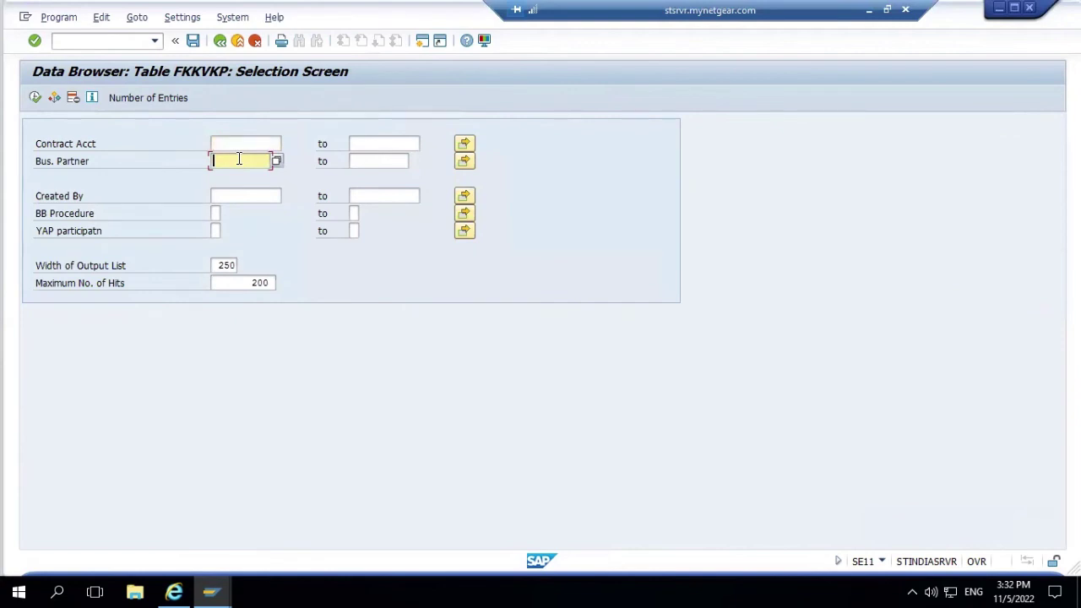
text(9)
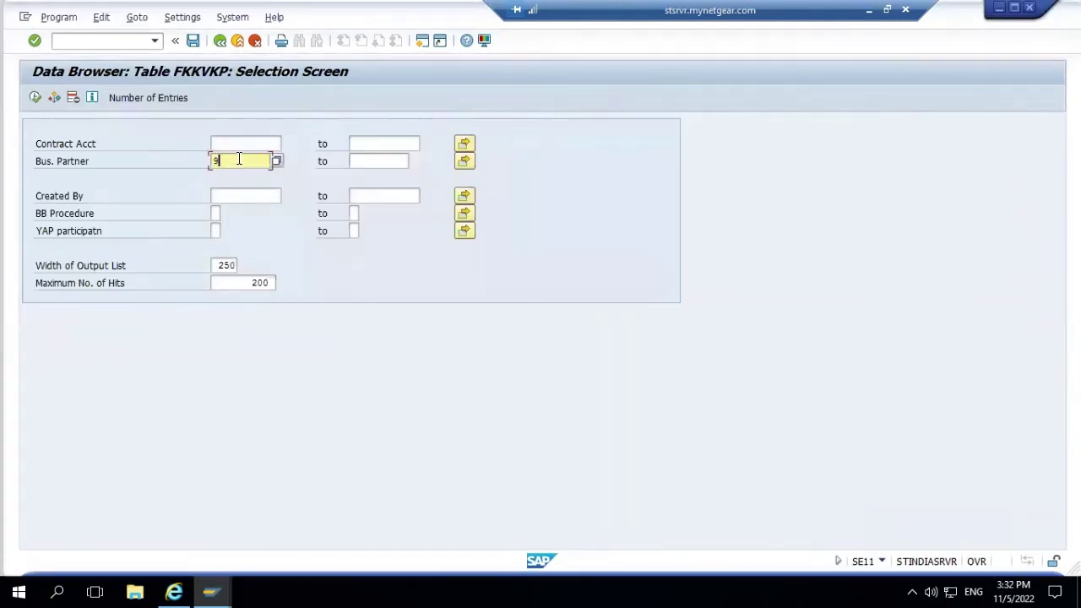
text(00425)
click(35, 98)
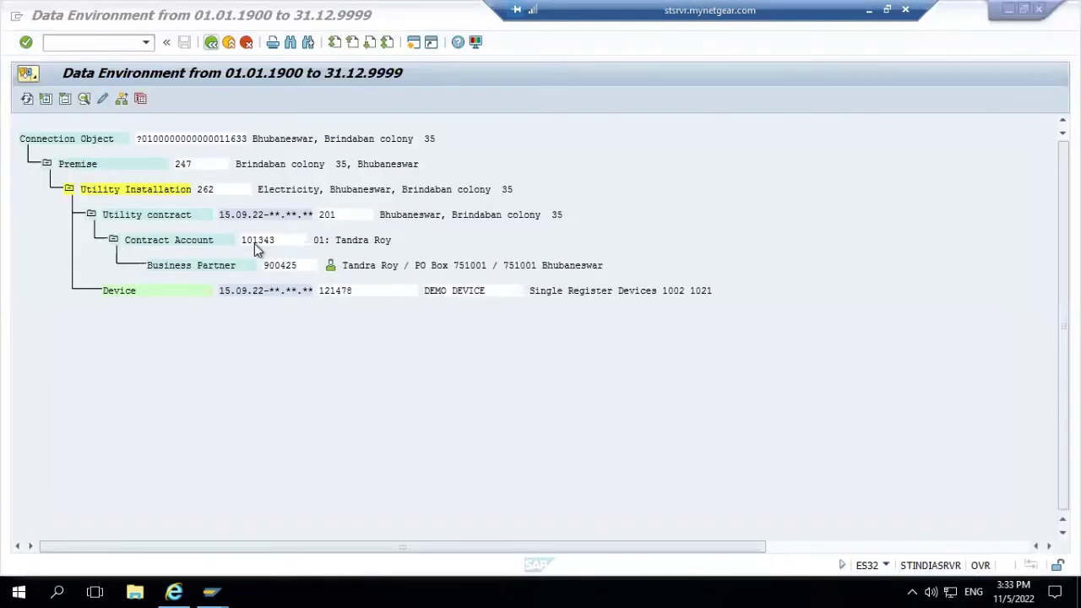
- Check the single contract account against the Data Environment window, then return to the FKKVKP table definition
click(255, 244)
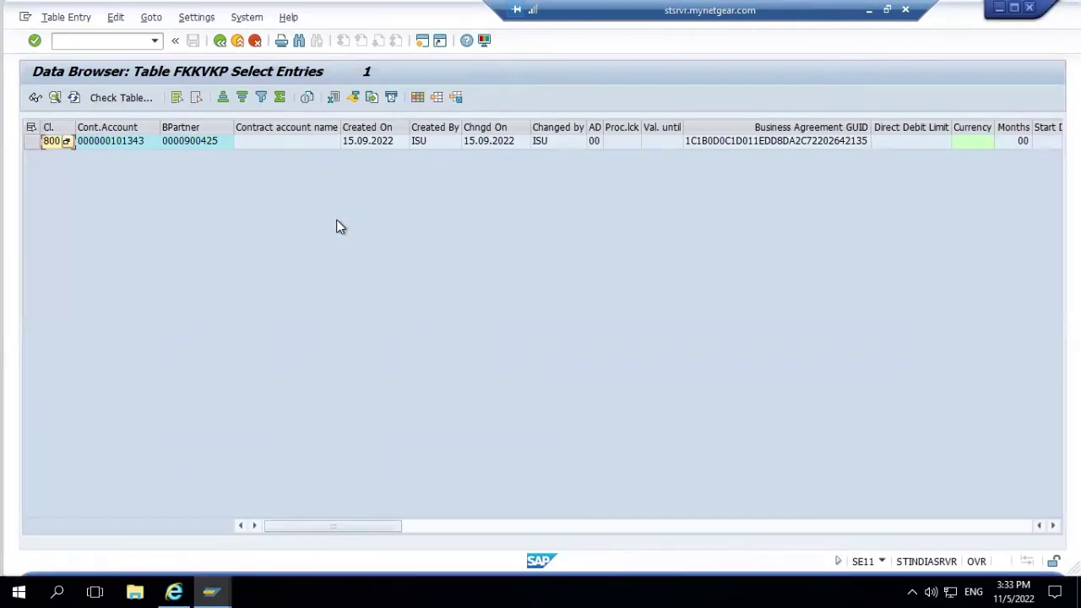
key(alt+Tab)
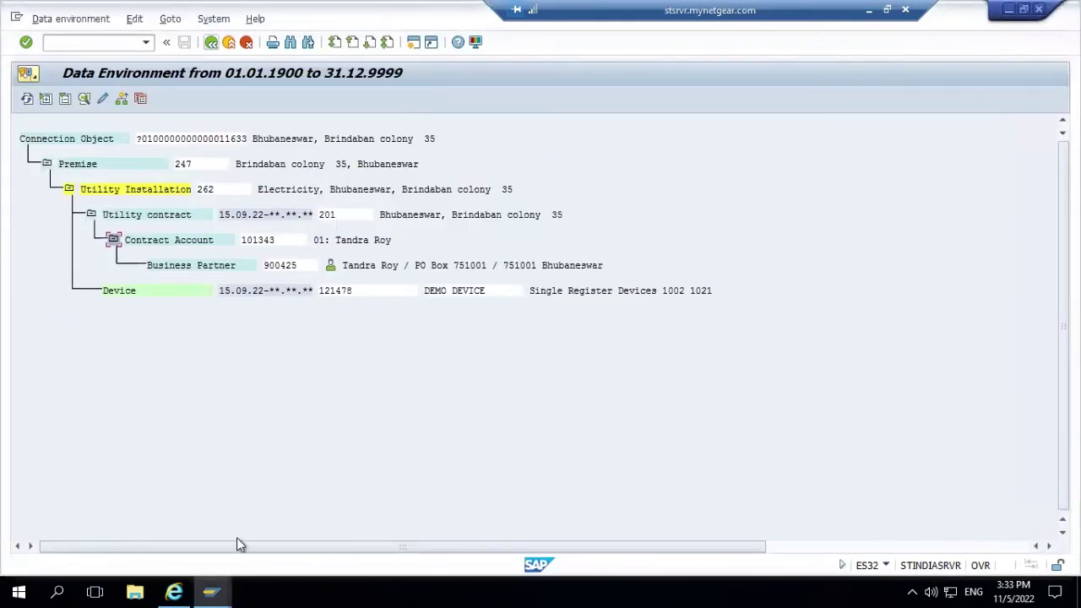
key(alt+Tab)
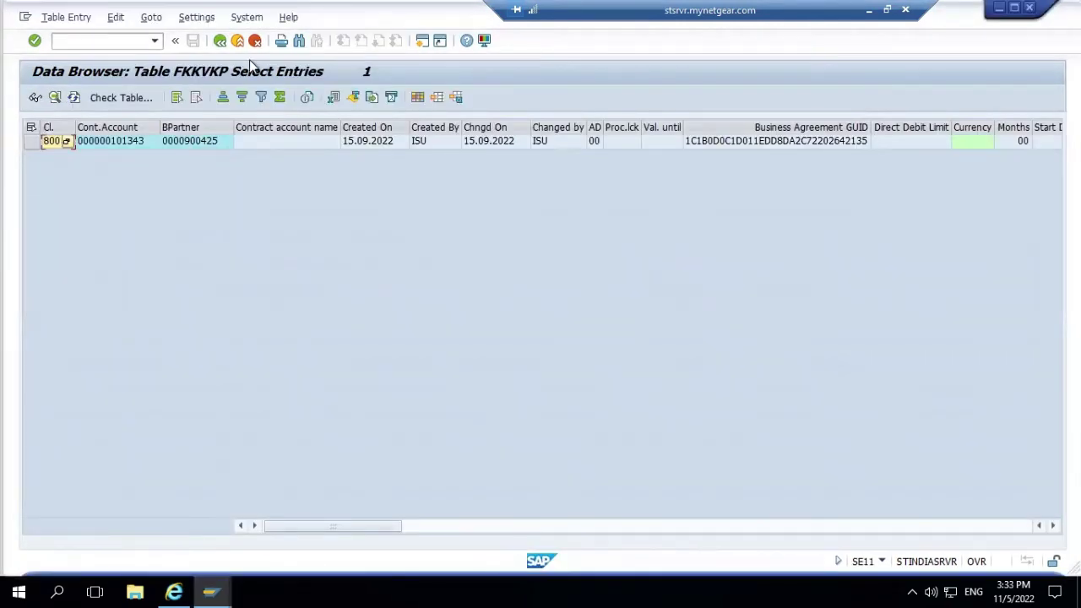
click(220, 41)
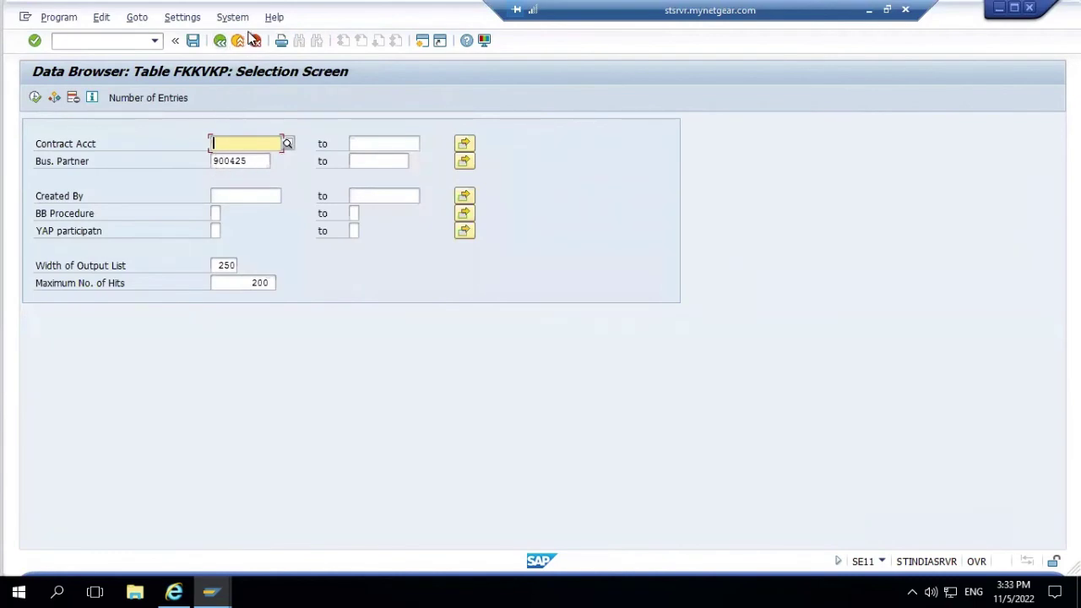
click(222, 43)
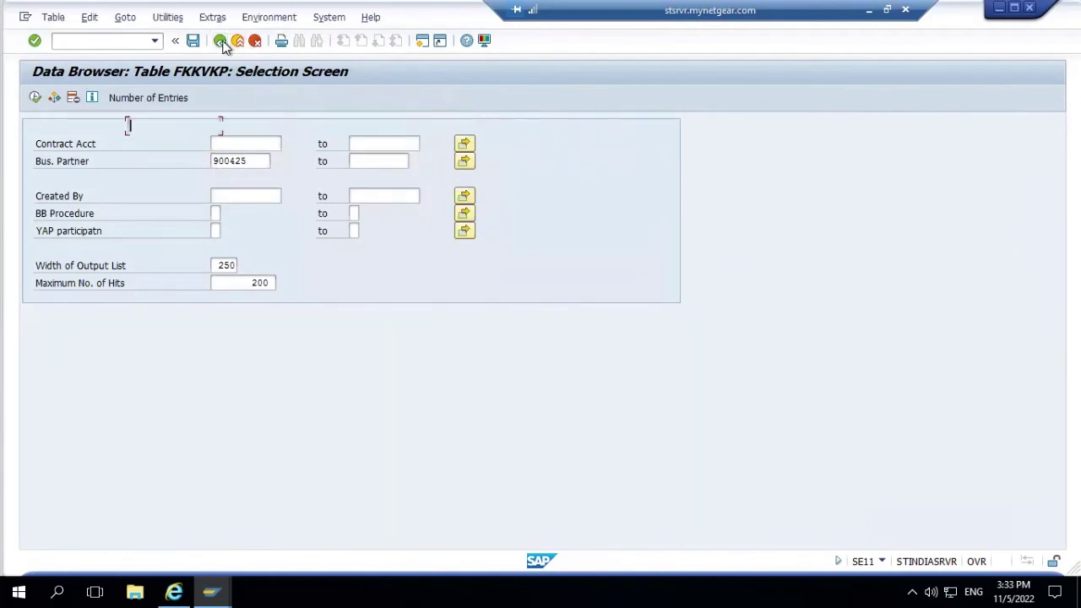
- Replace FKKVKP with EVER in SE11 and open the EVER Data Browser selection screen
click(222, 41)
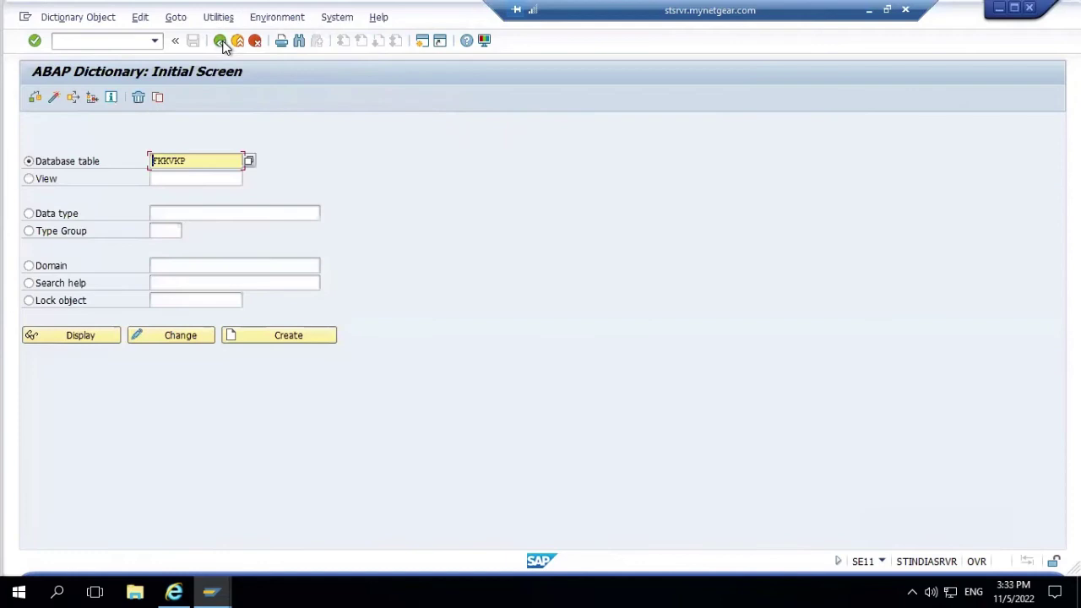
click(196, 161)
key(BackSpace)
key(BackSpace)
key(BackSpace)
key(BackSpace)
key(BackSpace)
key(BackSpace)
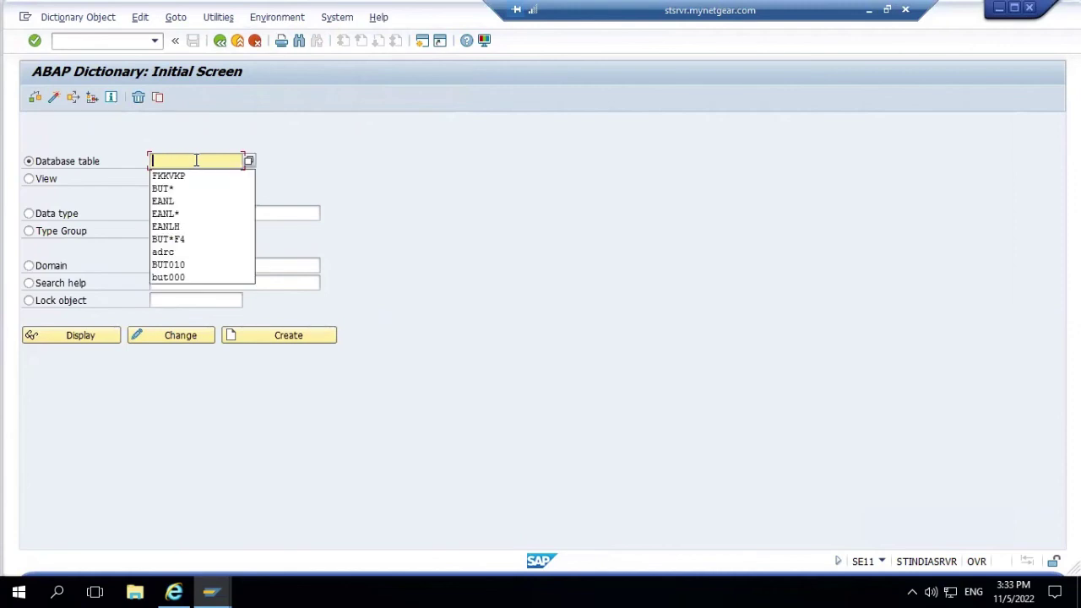
text(EVER)
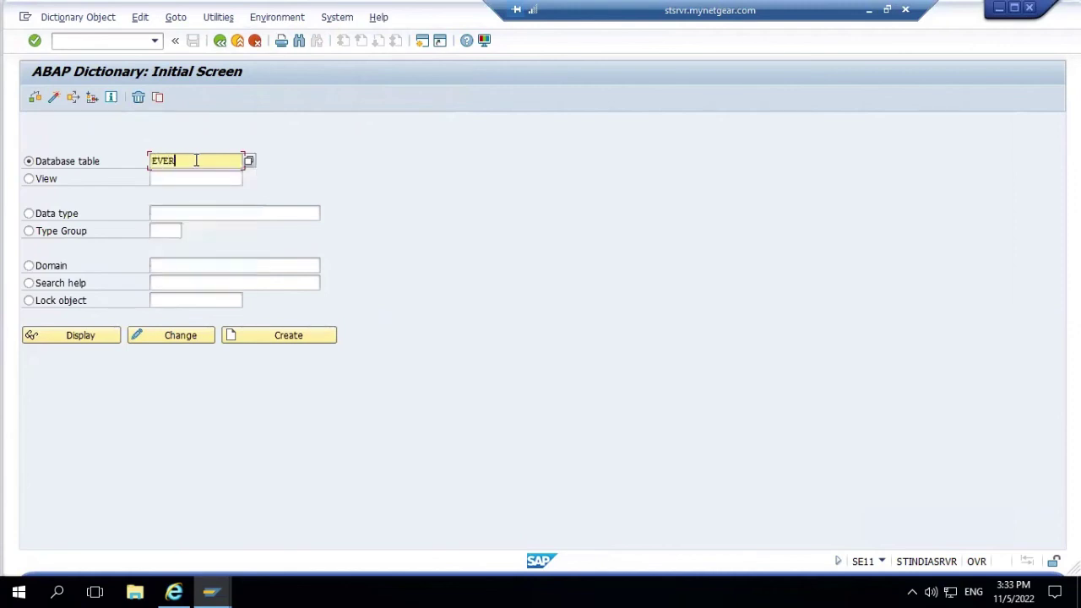
click(90, 334)
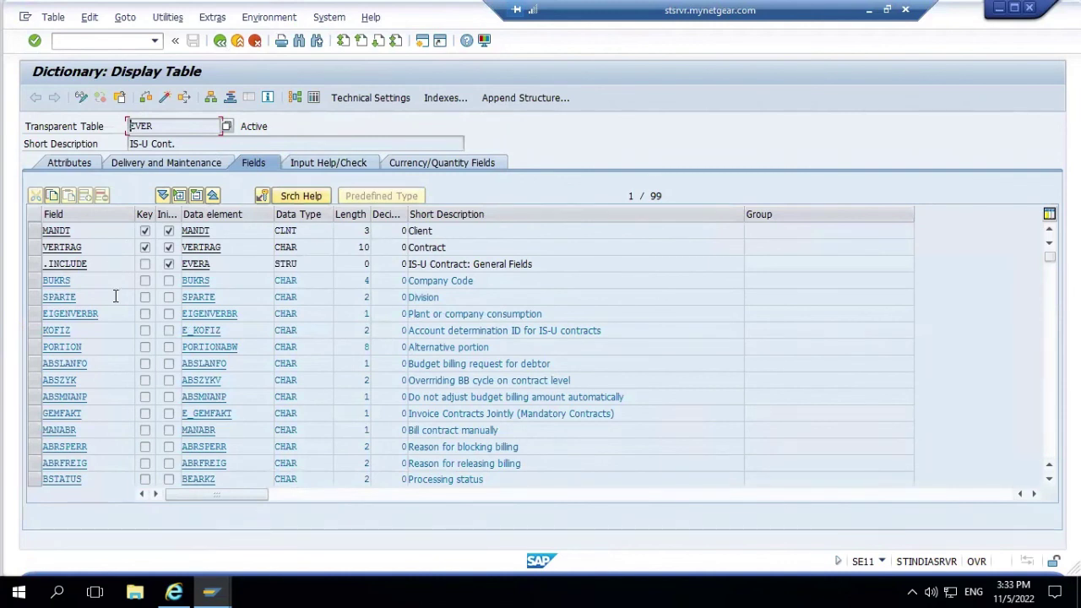
click(314, 99)
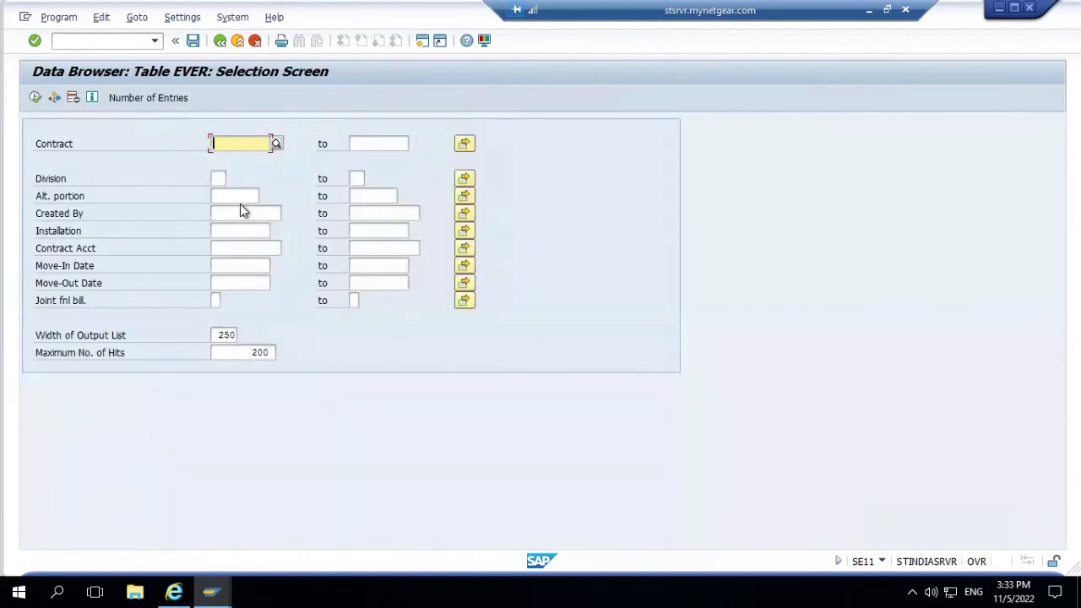
click(234, 248)
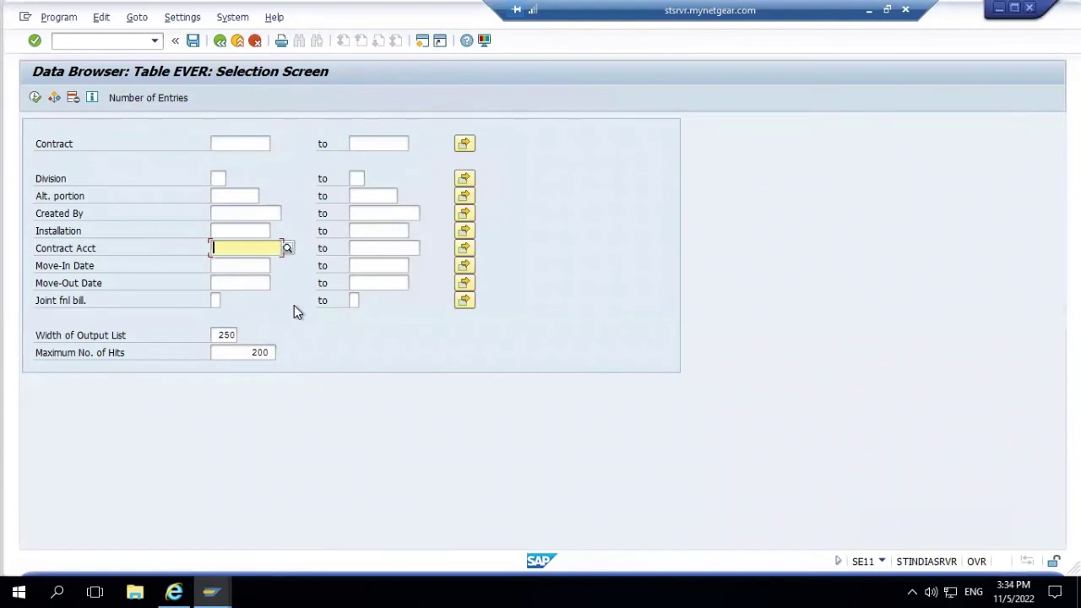
text(101)
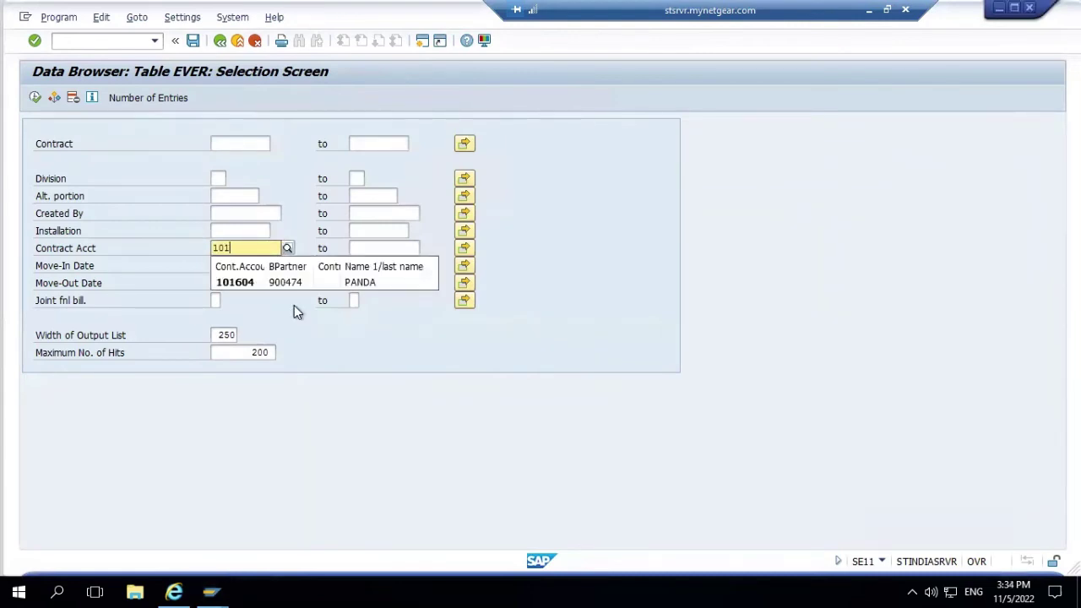
text(343)
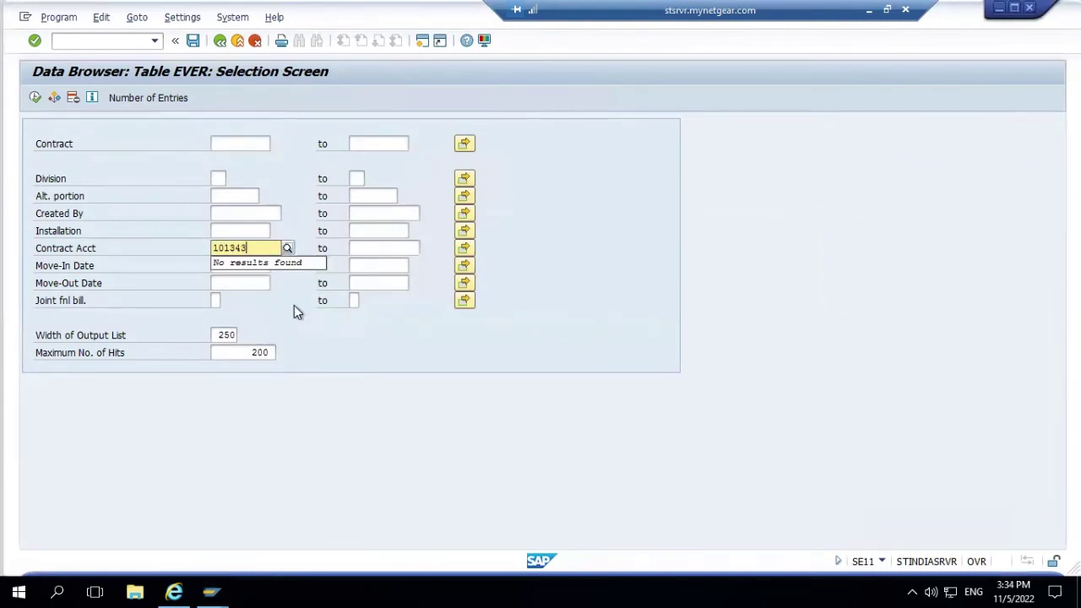
key(alt+Tab)
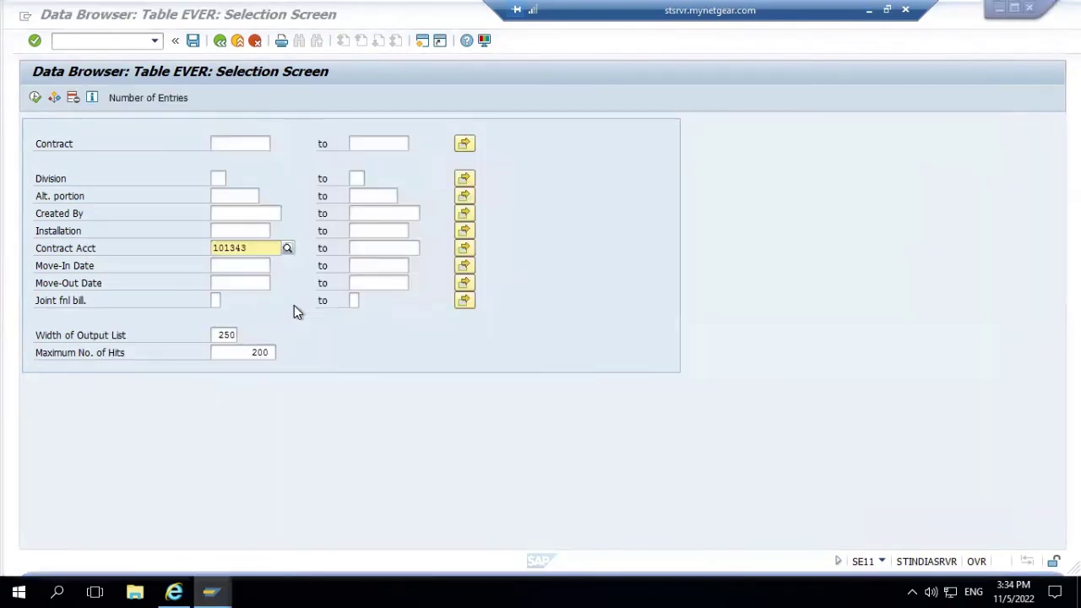
key(alt+Tab)
key(alt+Tab)
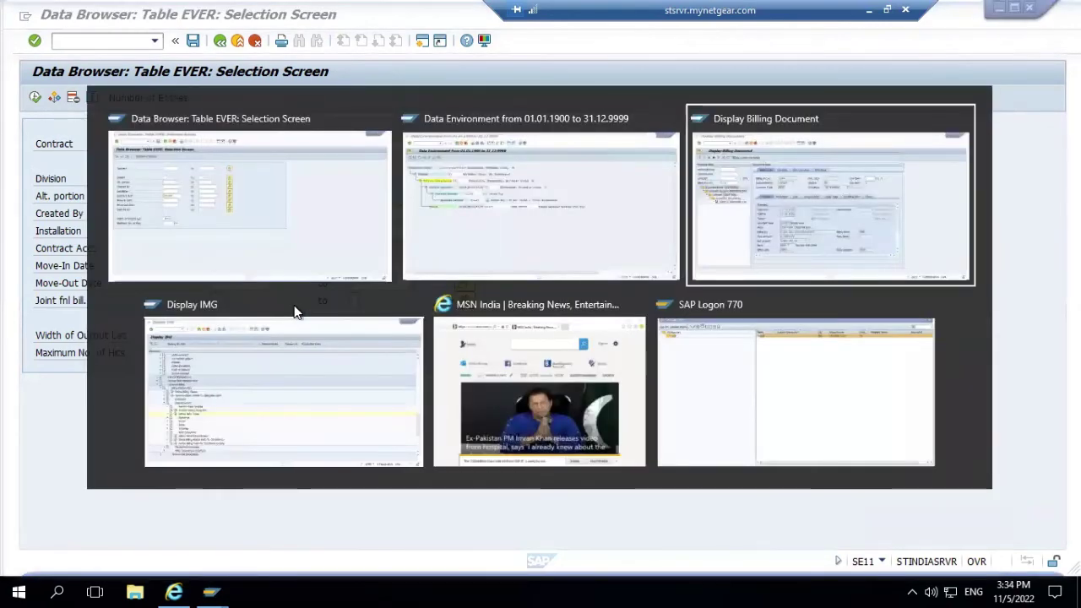
key(alt+Tab)
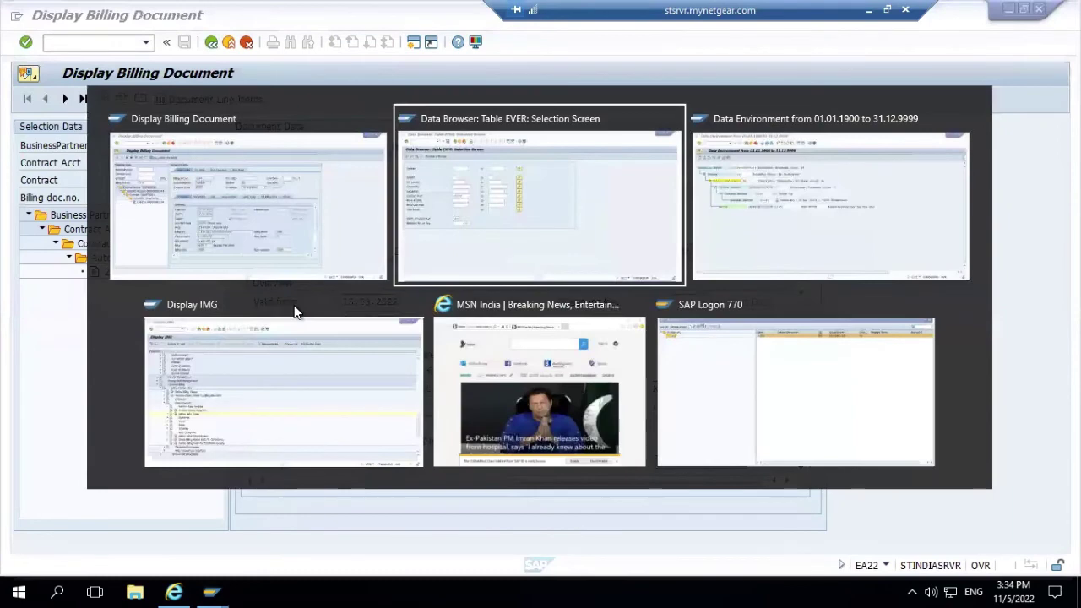
key(alt+Tab)
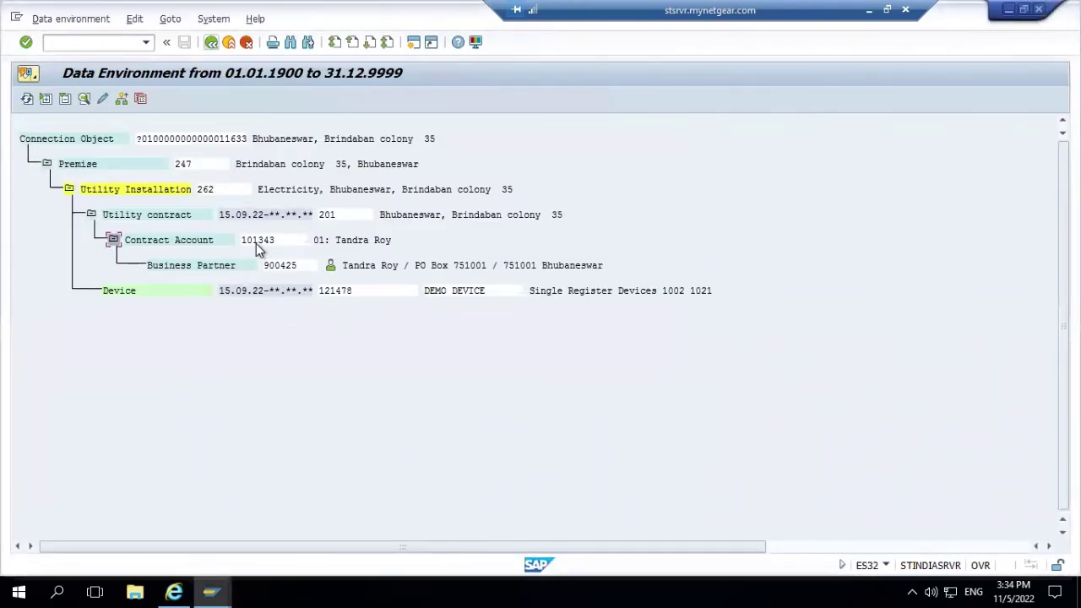
key(alt+Tab)
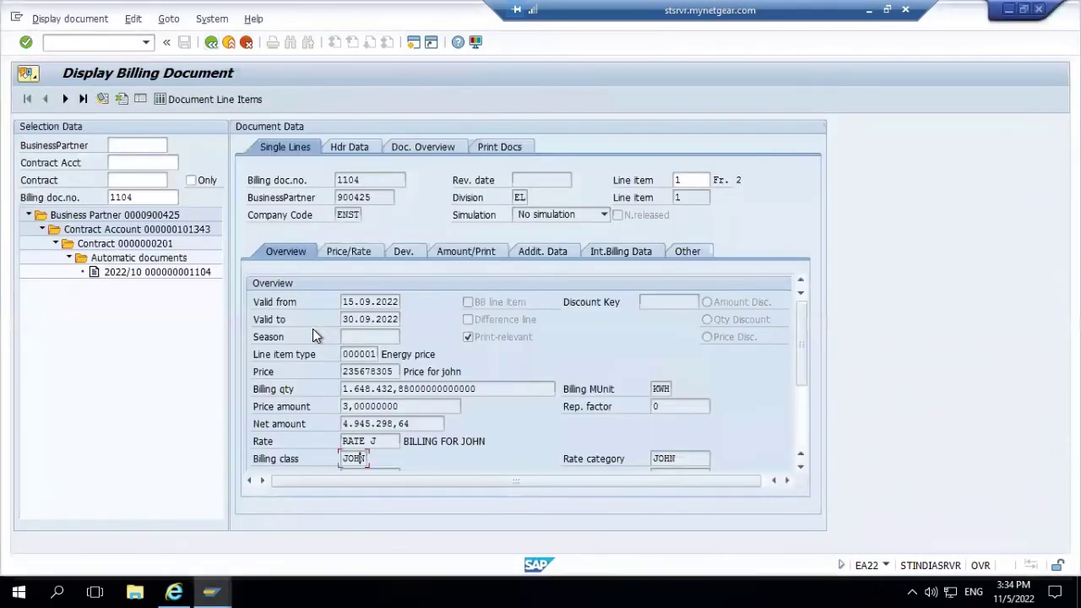
key(alt+Tab)
key(alt+Tab)
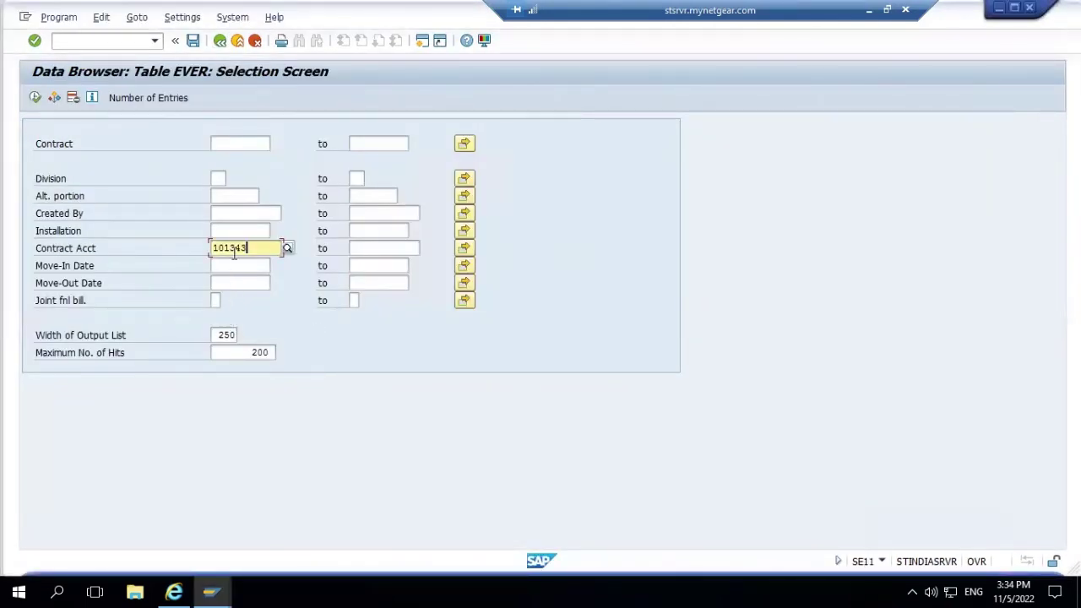
click(35, 98)
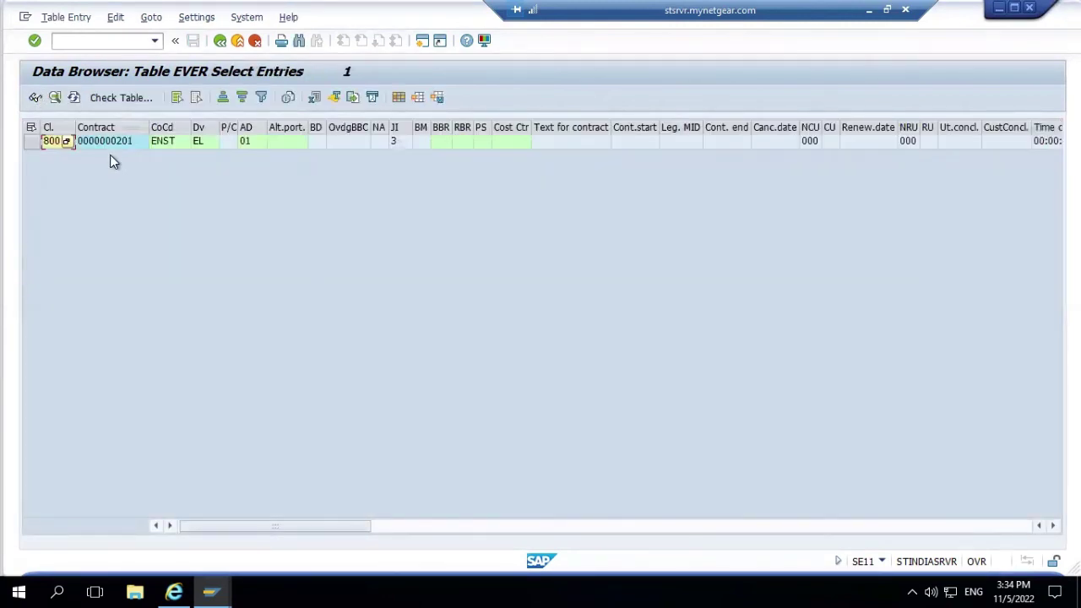
double_click(110, 146)
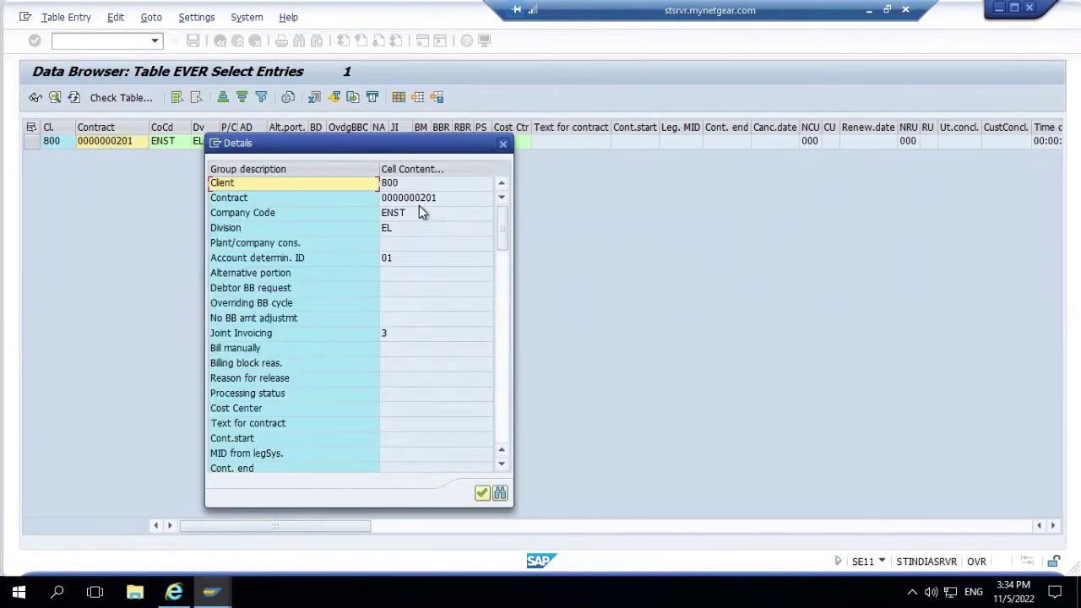
click(501, 357)
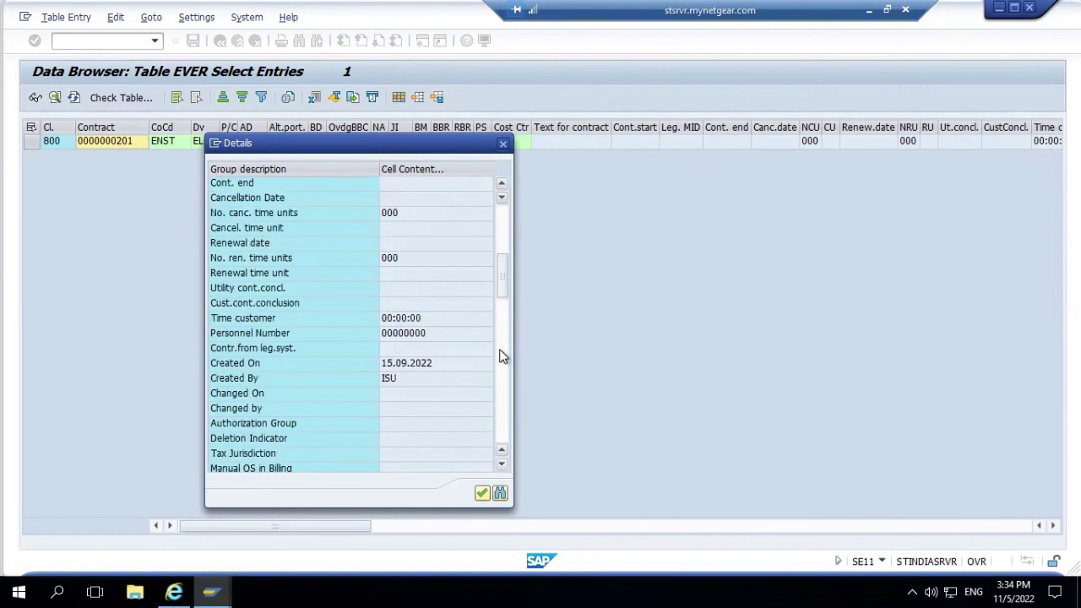
click(500, 356)
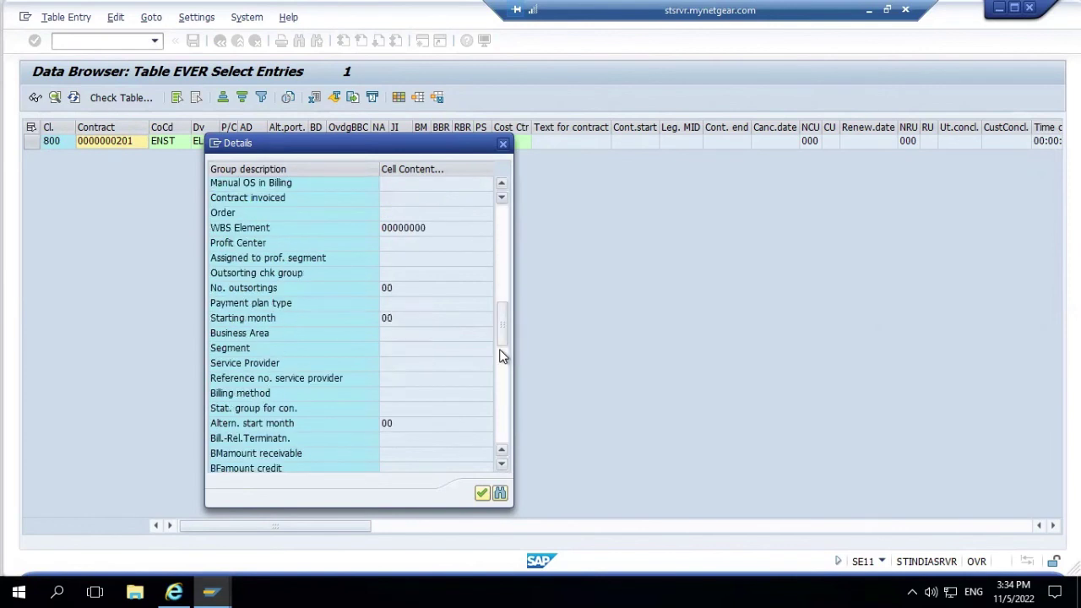
click(502, 394)
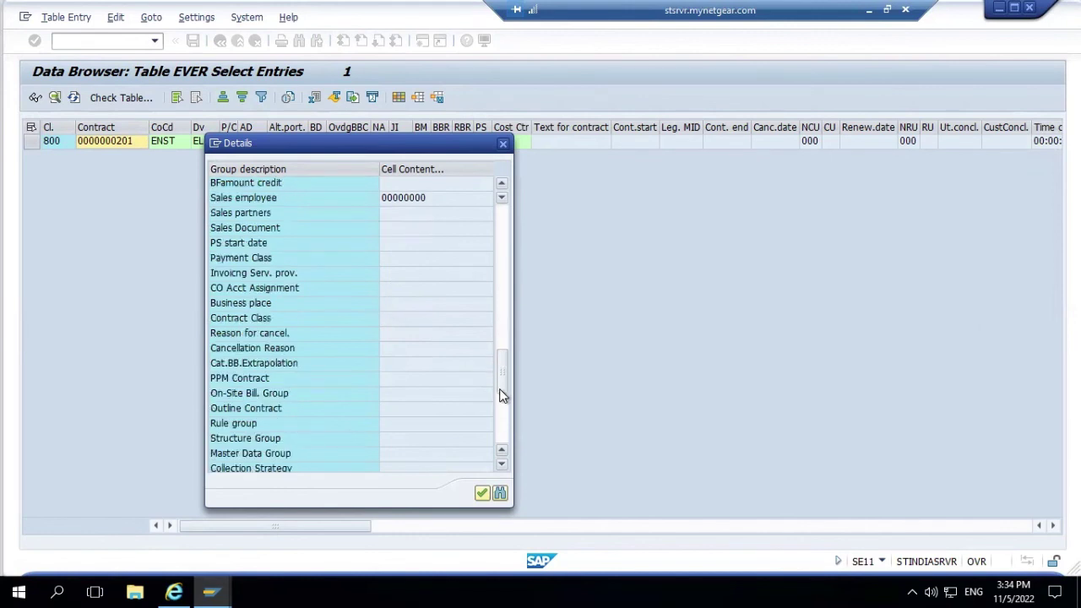
click(501, 432)
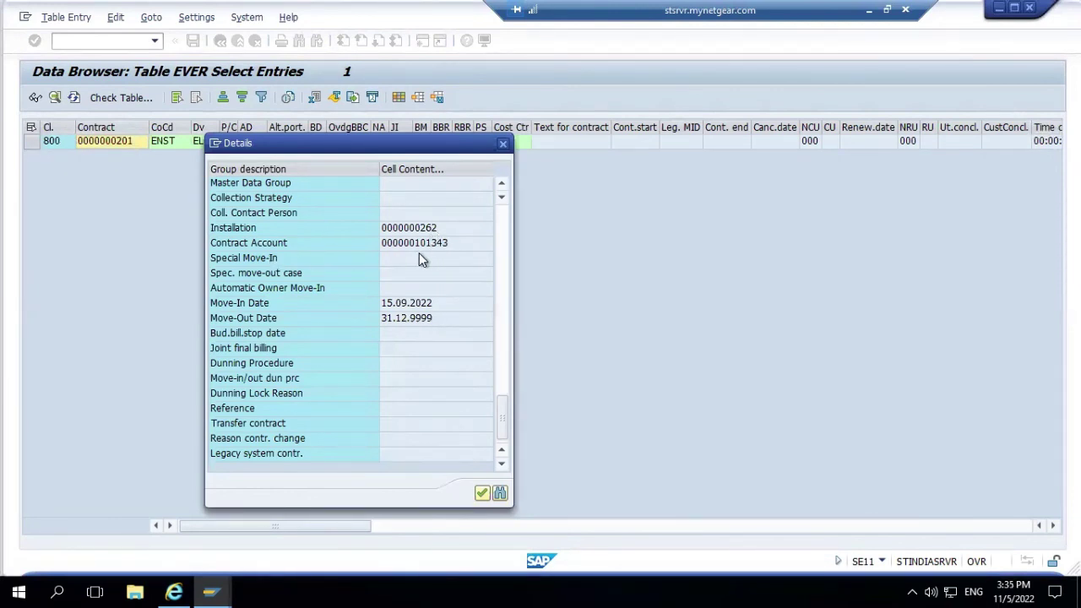
click(503, 145)
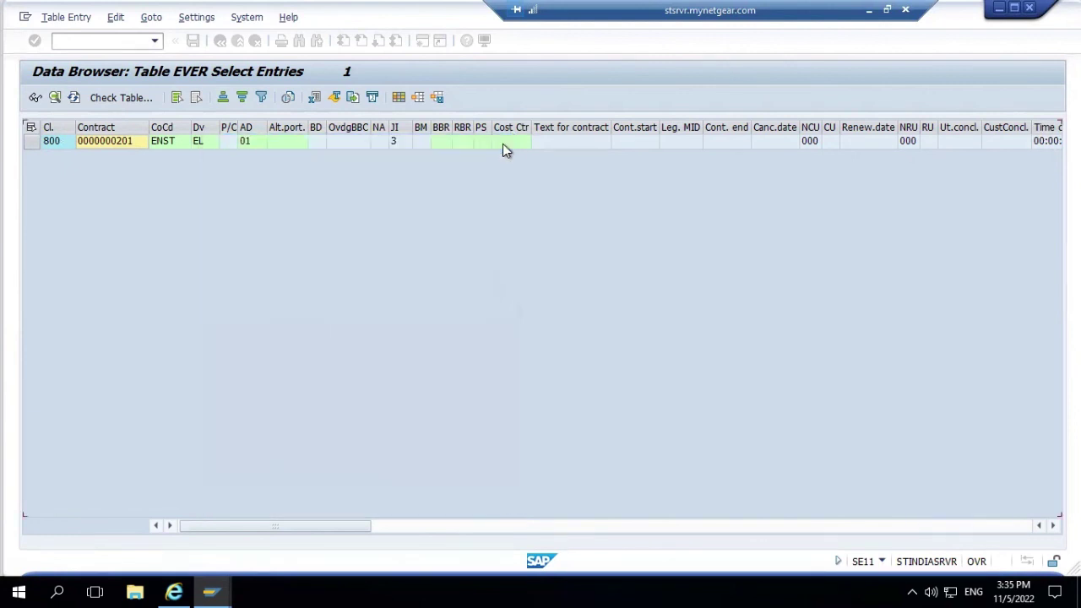
- Return to SE11, replace EVER with EANL and open the EANL Data Browser selection screen
click(220, 41)
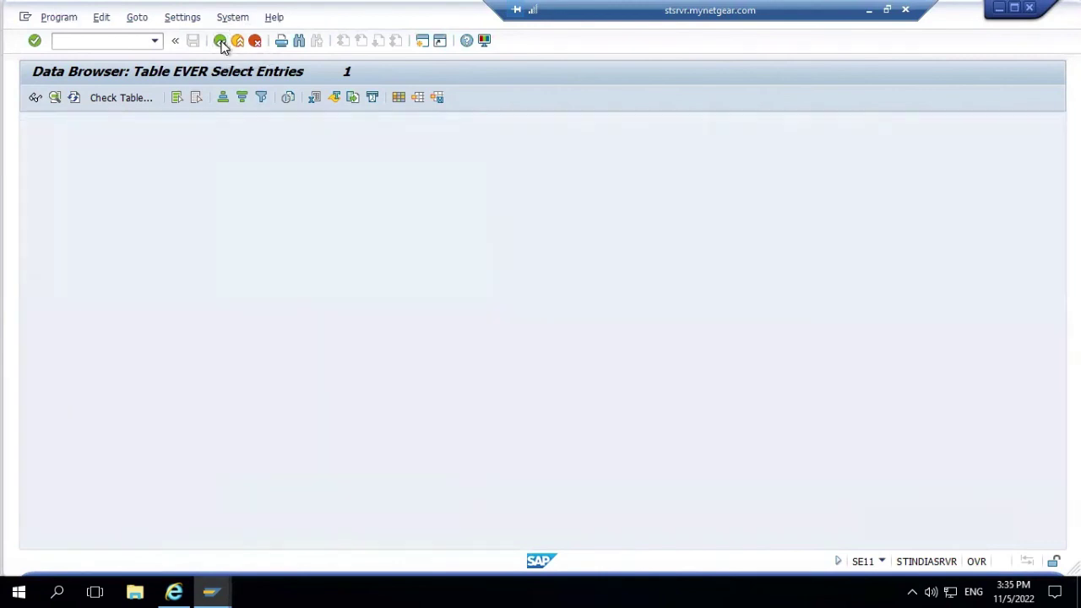
click(220, 42)
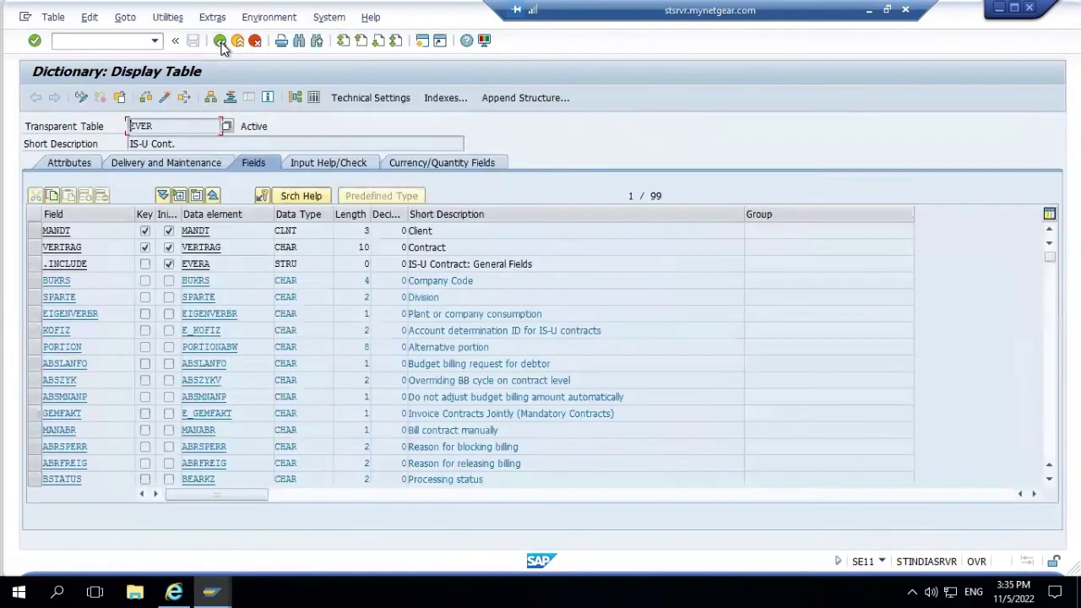
click(220, 41)
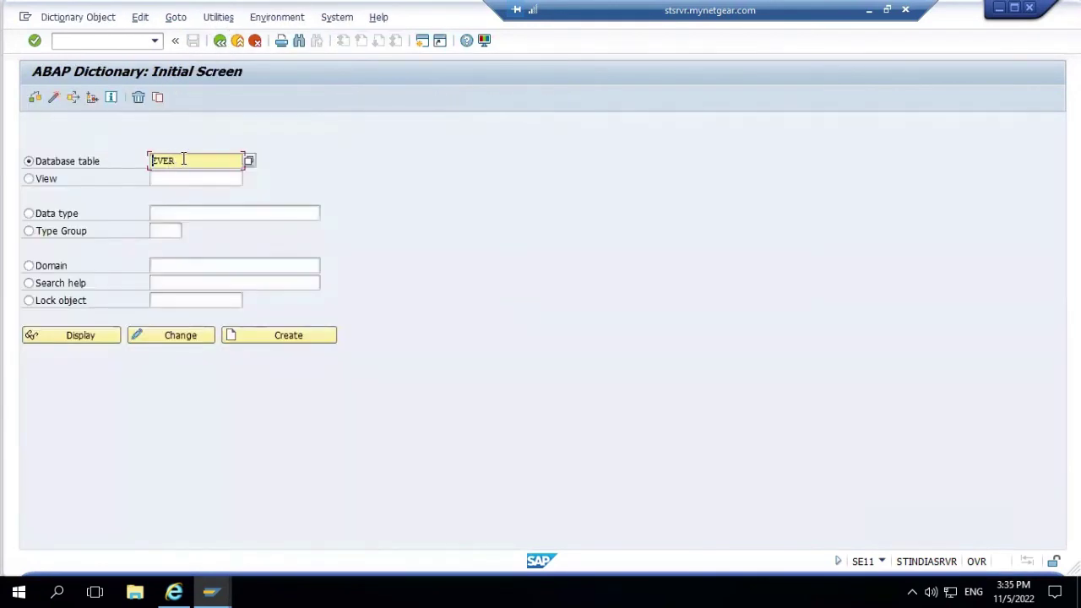
key(BackSpace)
key(BackSpace)
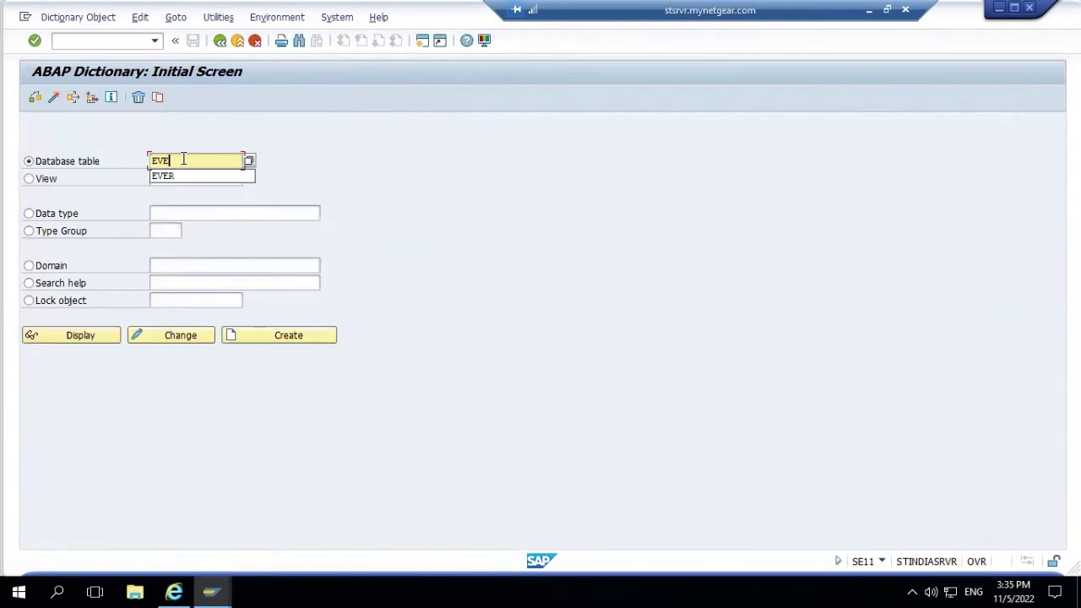
key(BackSpace)
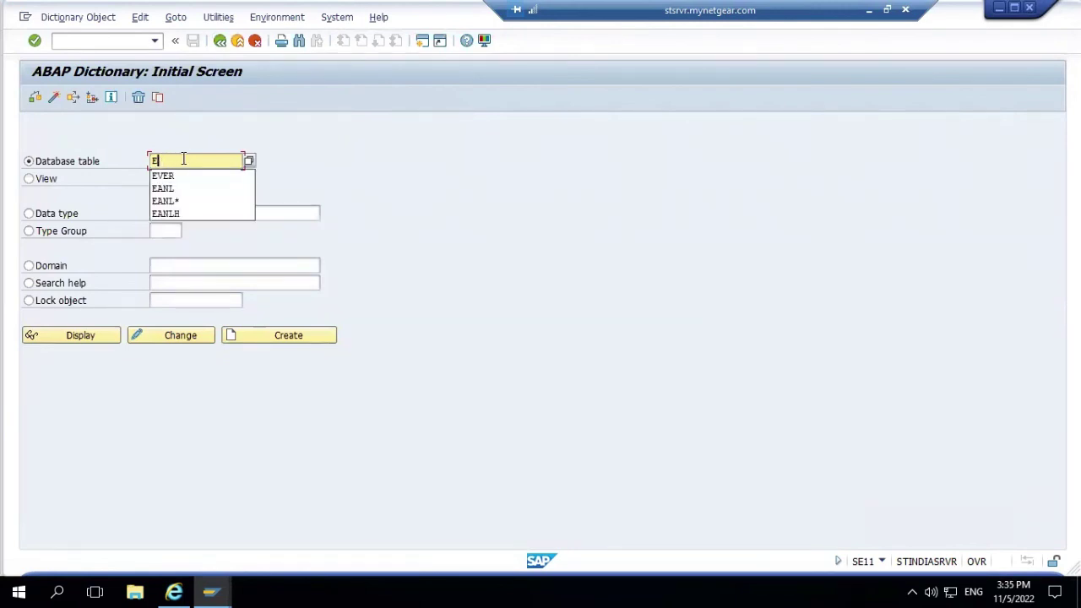
text(ANL)
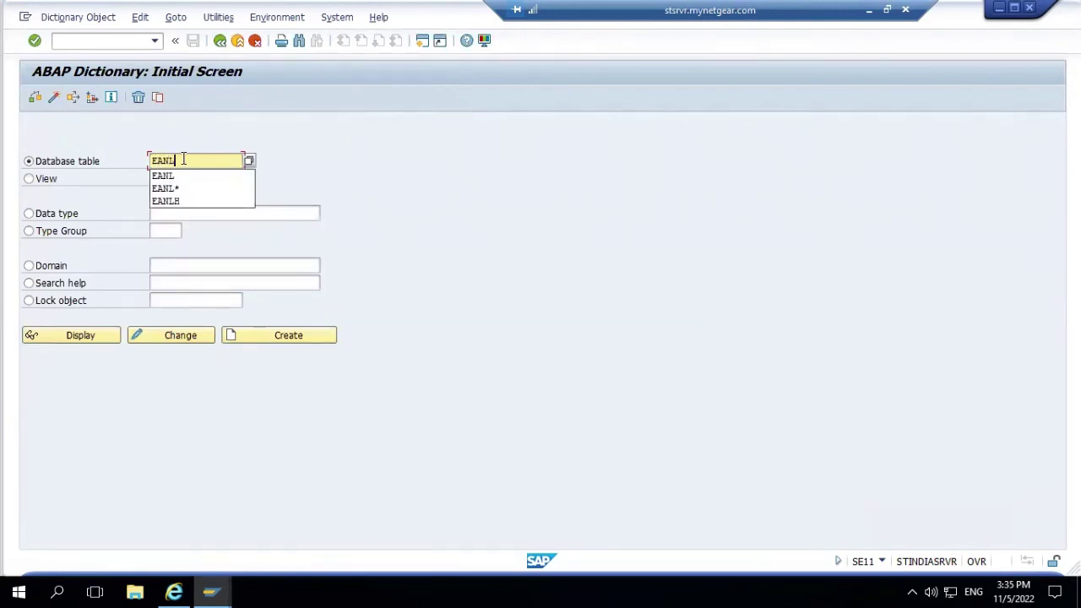
key(Return)
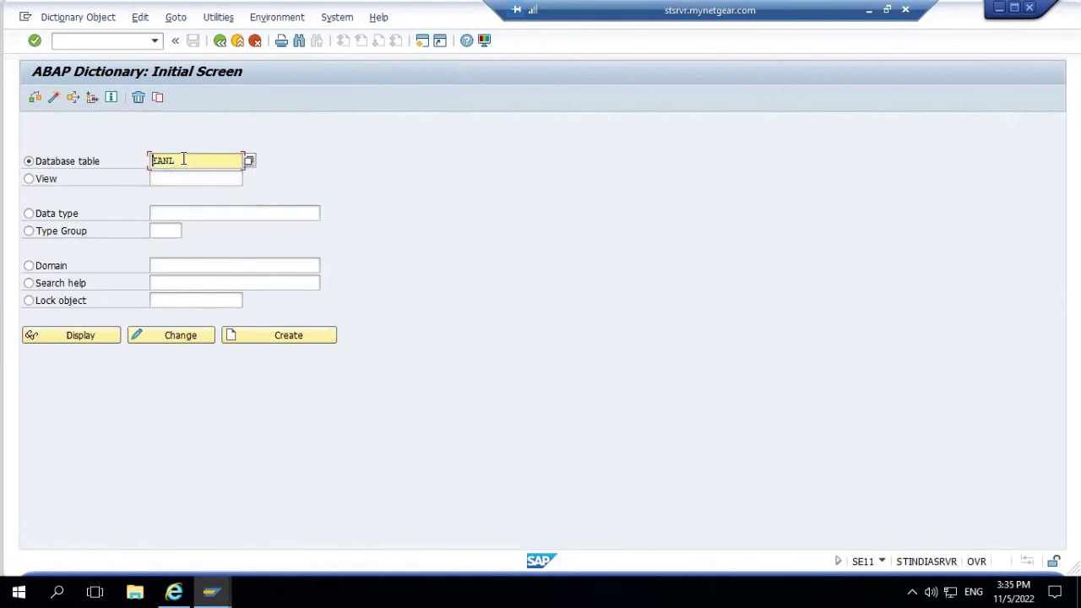
click(77, 330)
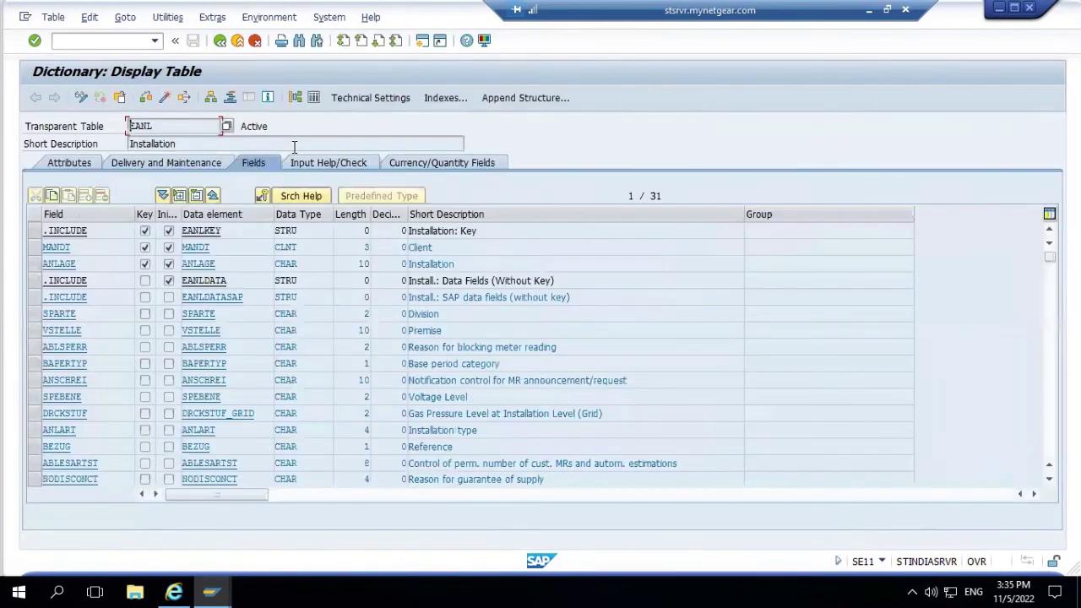
click(313, 97)
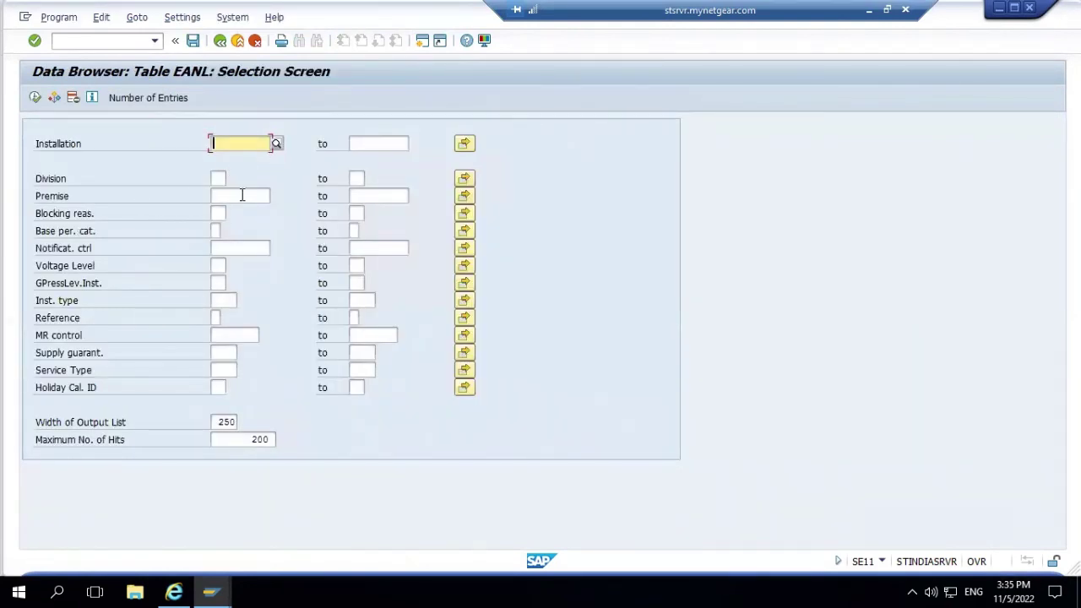
text(262)
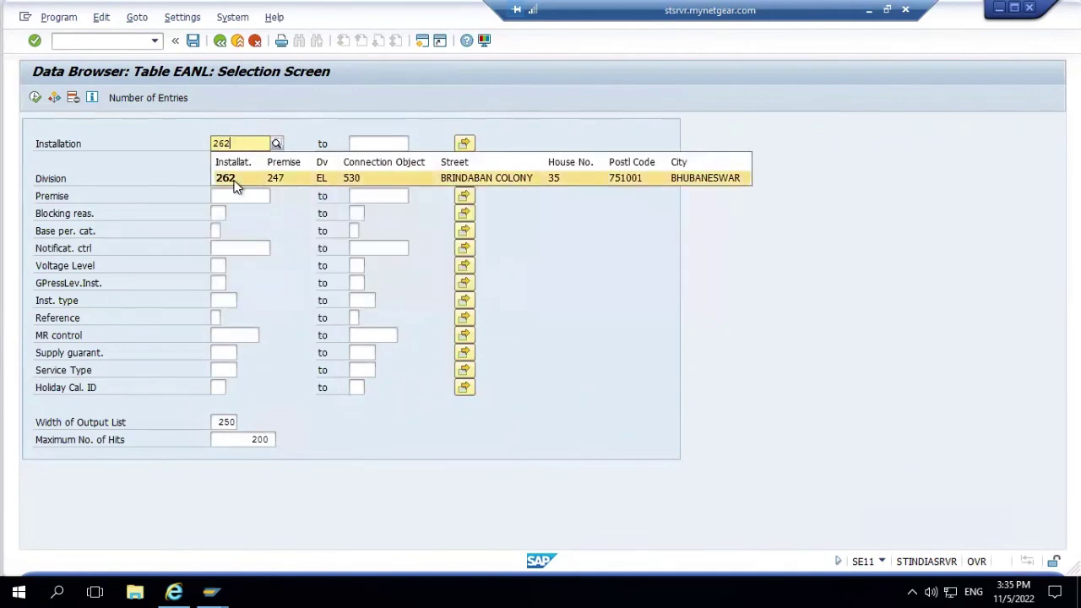
click(236, 186)
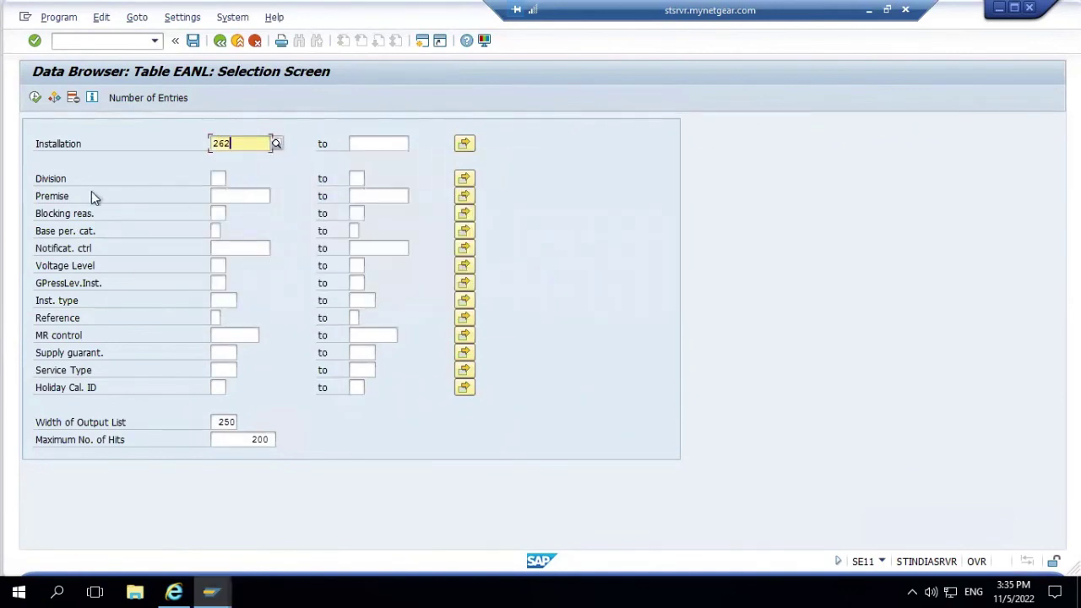
click(35, 98)
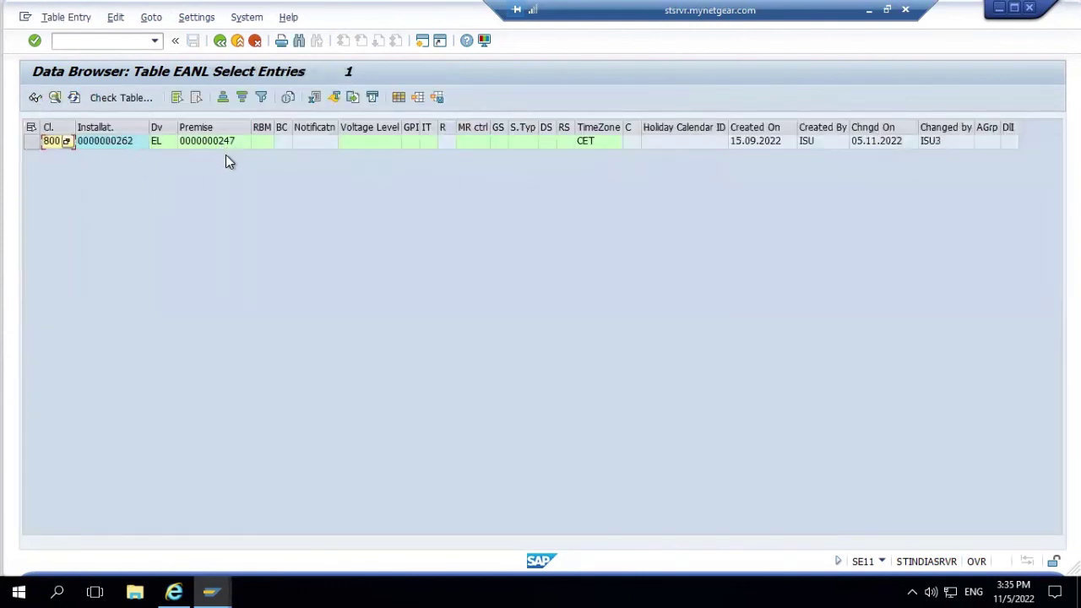
click(220, 42)
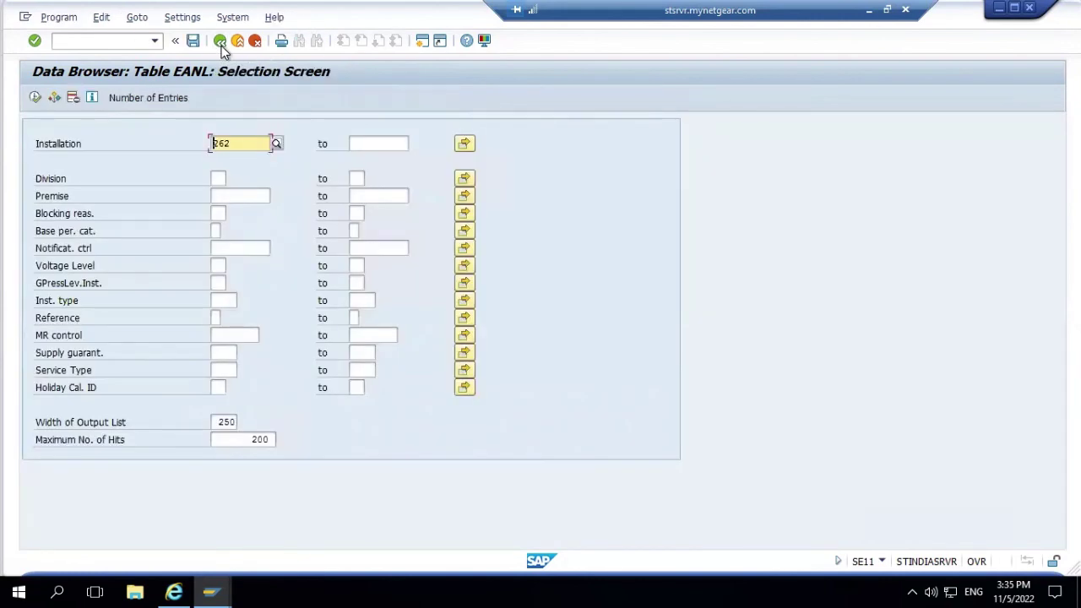
click(221, 43)
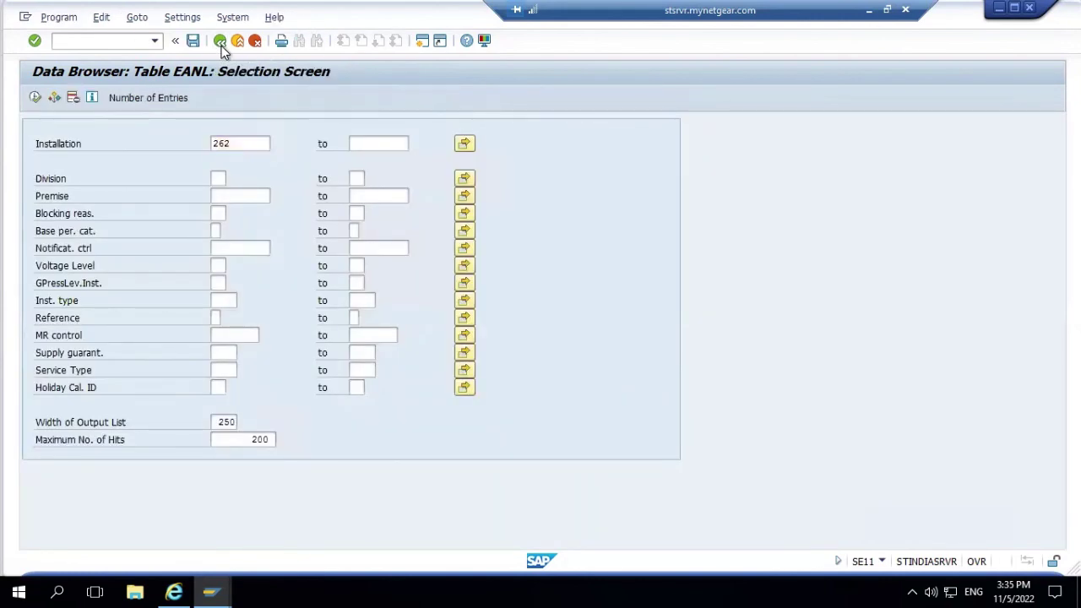
- In SE11, enter the pattern E*V* as the table name and list the 200 matching tables
click(221, 42)
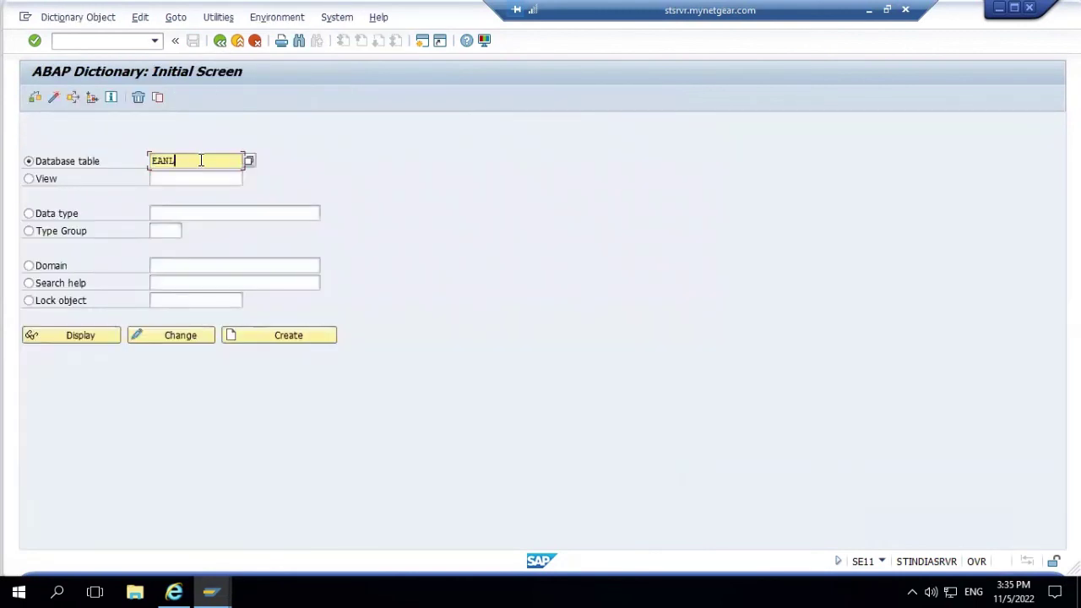
key(BackSpace)
key(BackSpace)
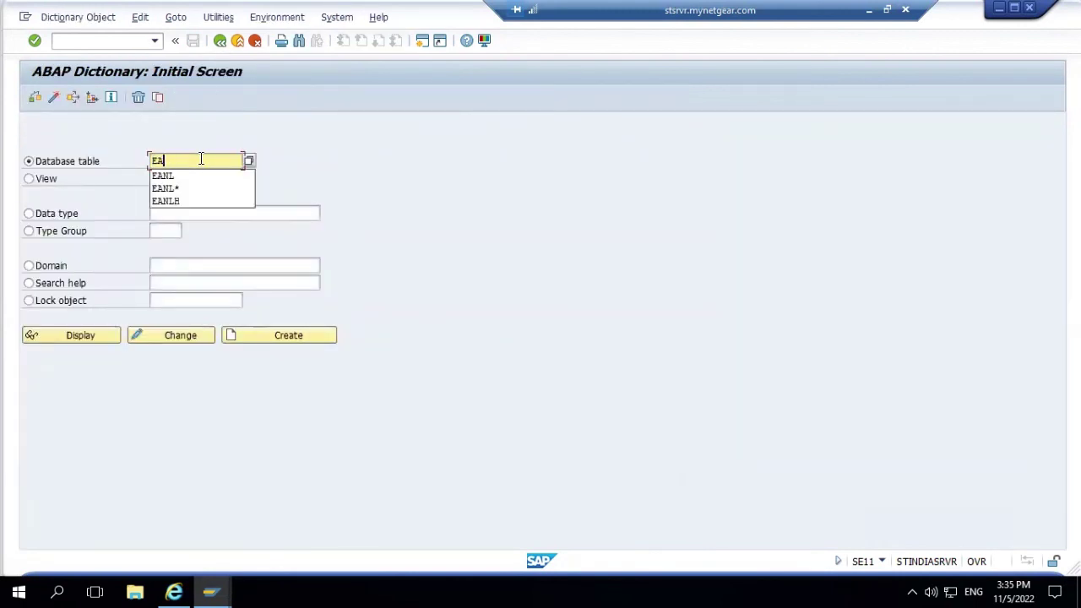
key(BackSpace)
text(VE)
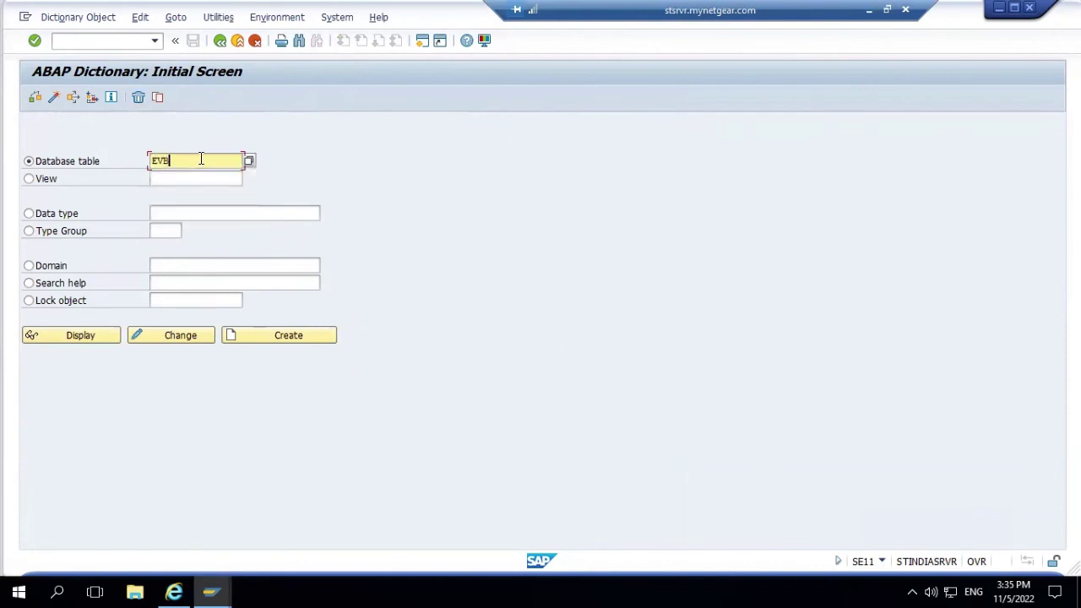
text(S)
key(BackSpace)
key(BackSpace)
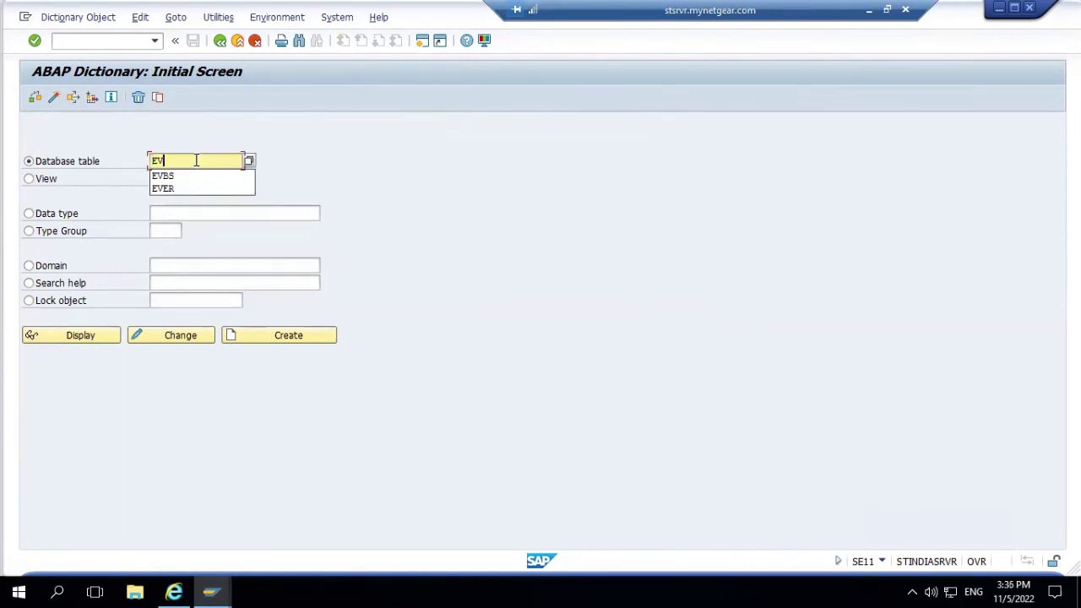
text(*)
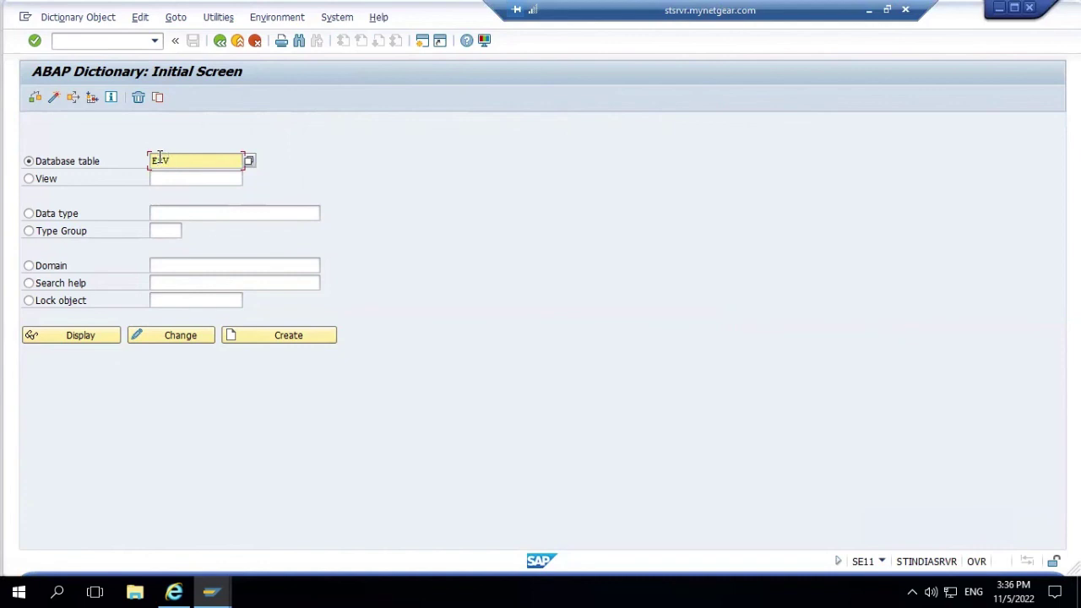
text(*)
click(251, 161)
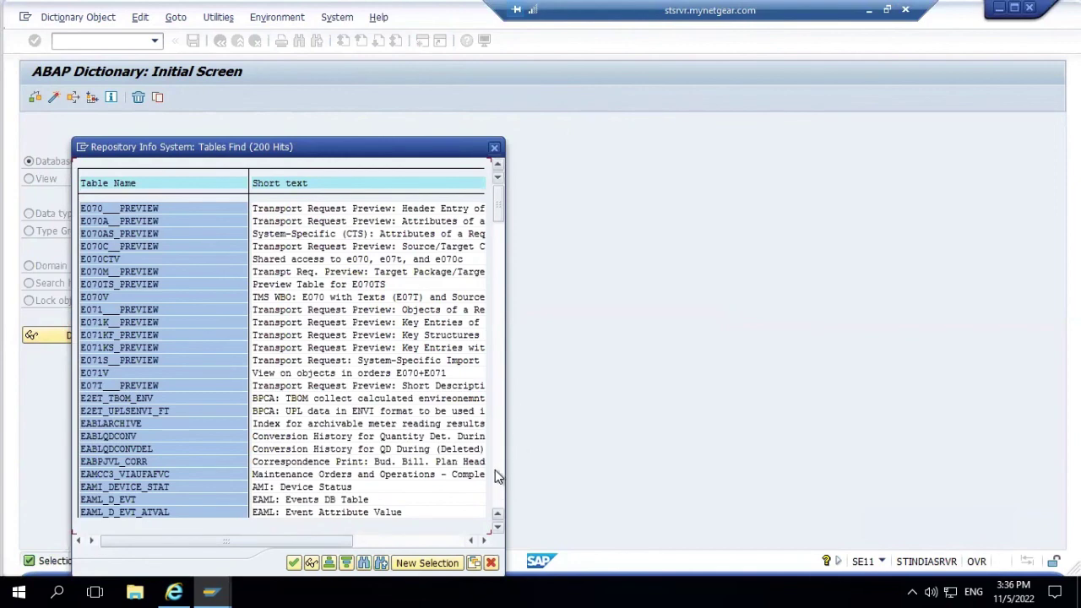
- Page through the 200 E*V* table hits, then close the hit list
click(500, 403)
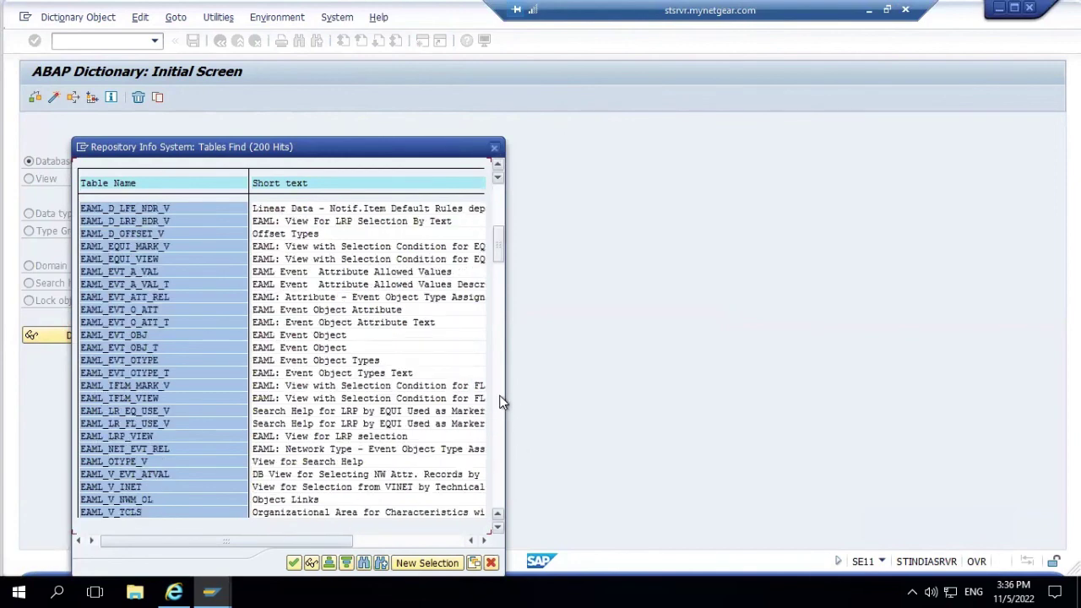
click(500, 403)
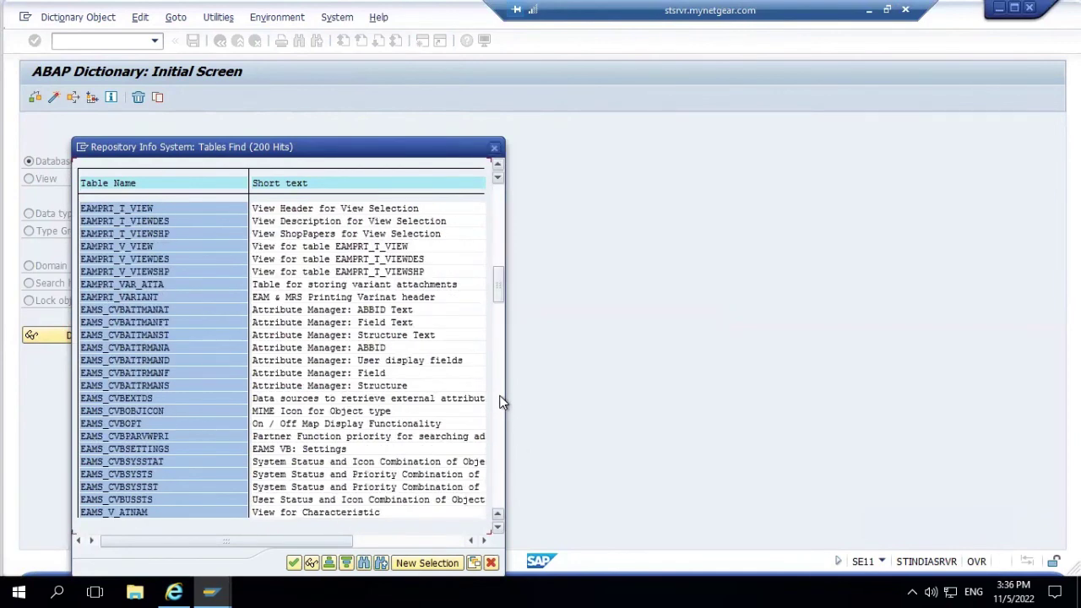
click(500, 403)
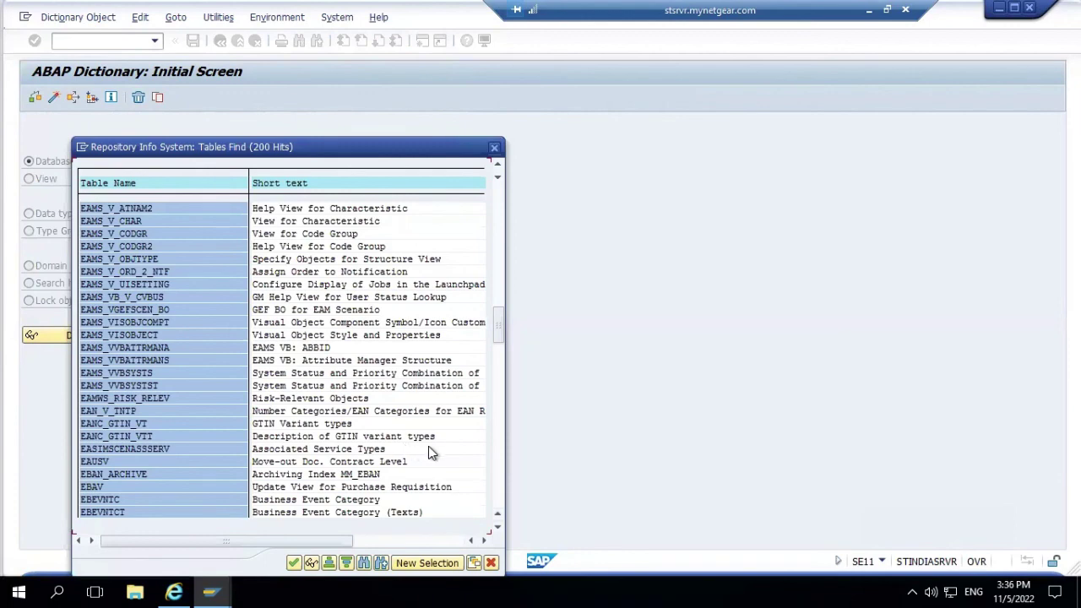
click(497, 471)
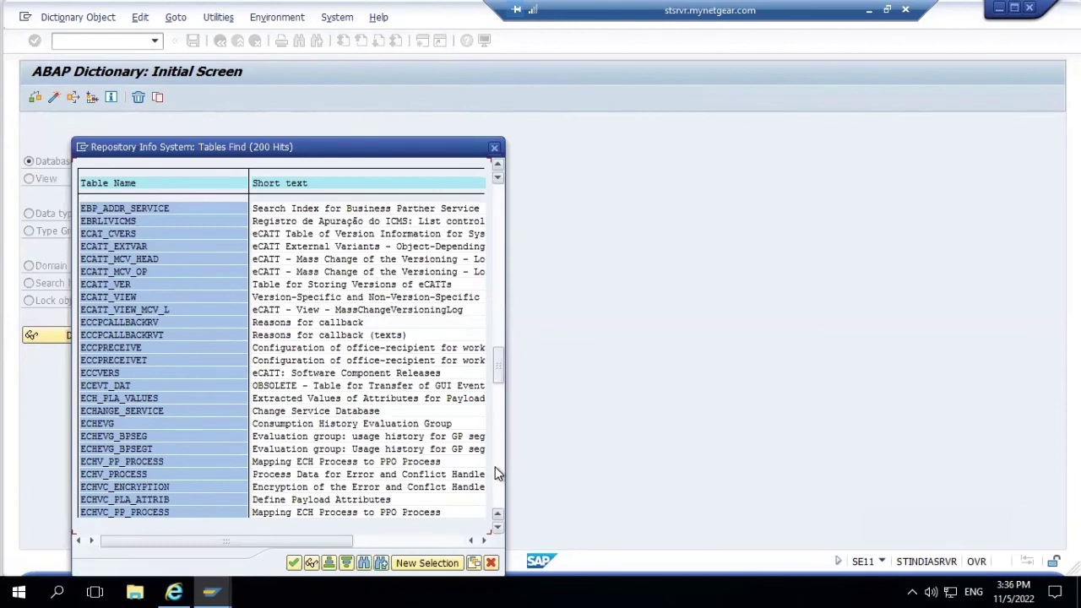
click(496, 471)
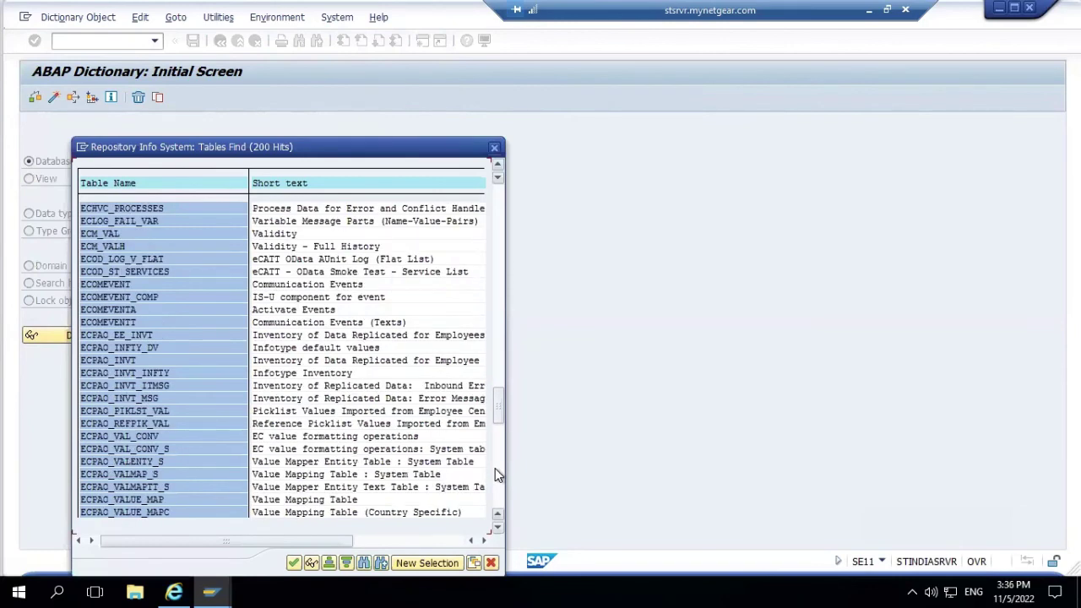
click(495, 470)
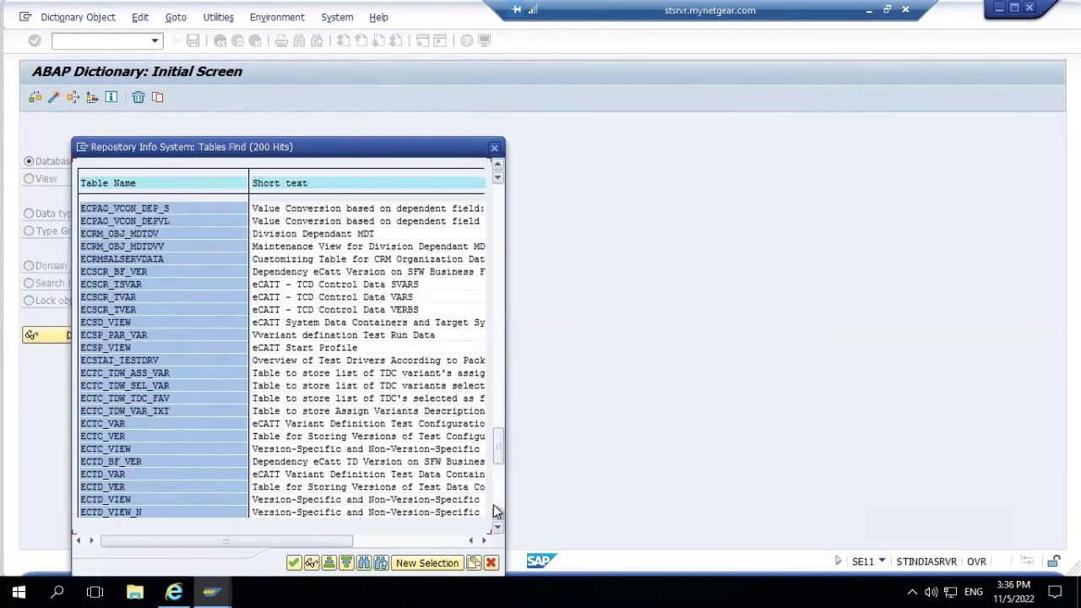
click(496, 488)
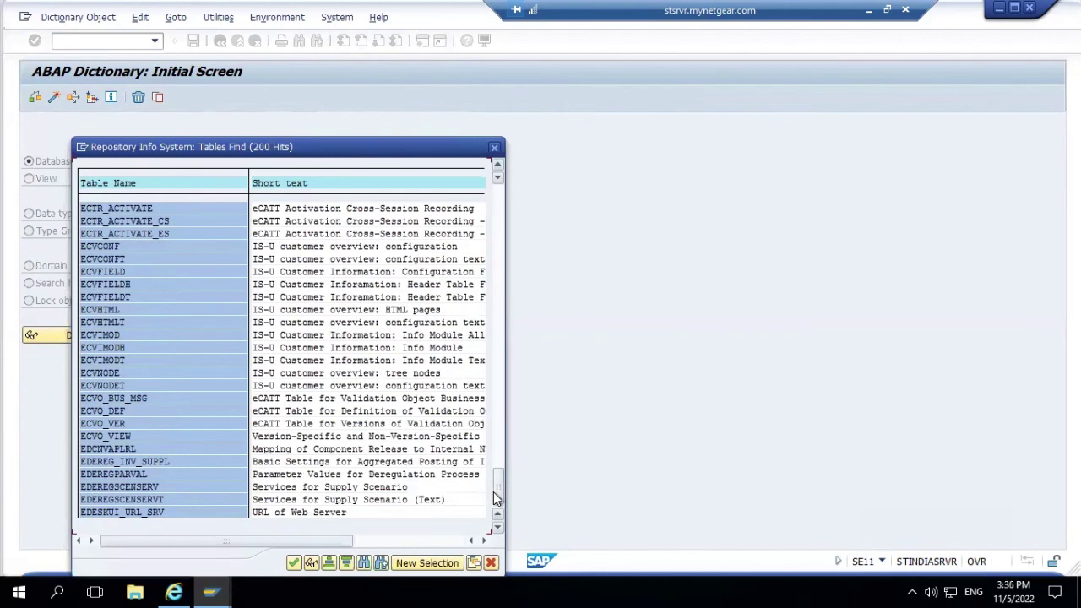
click(497, 530)
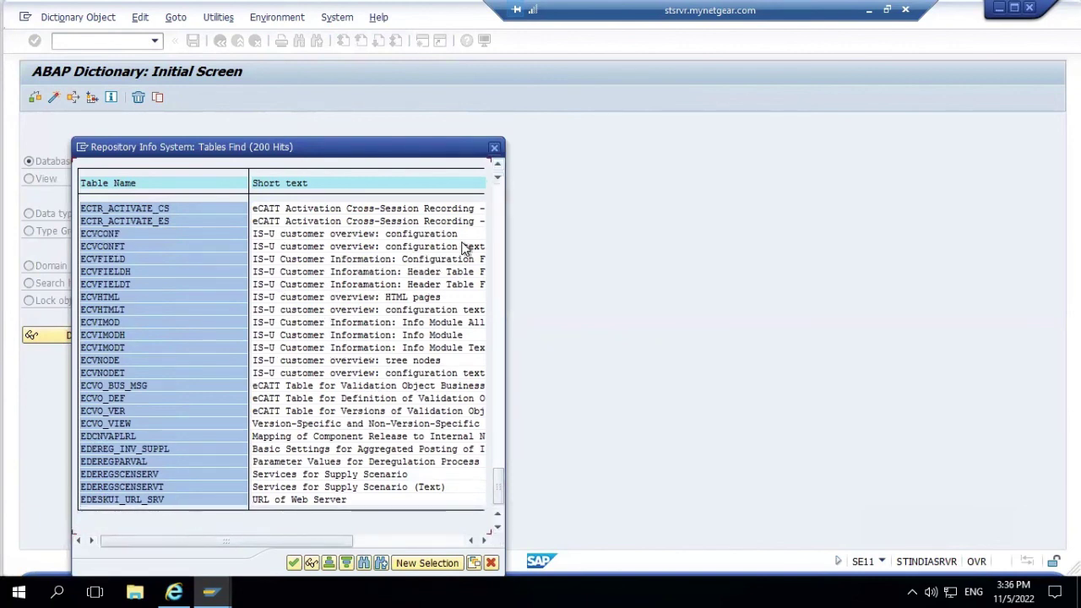
click(495, 149)
click(178, 161)
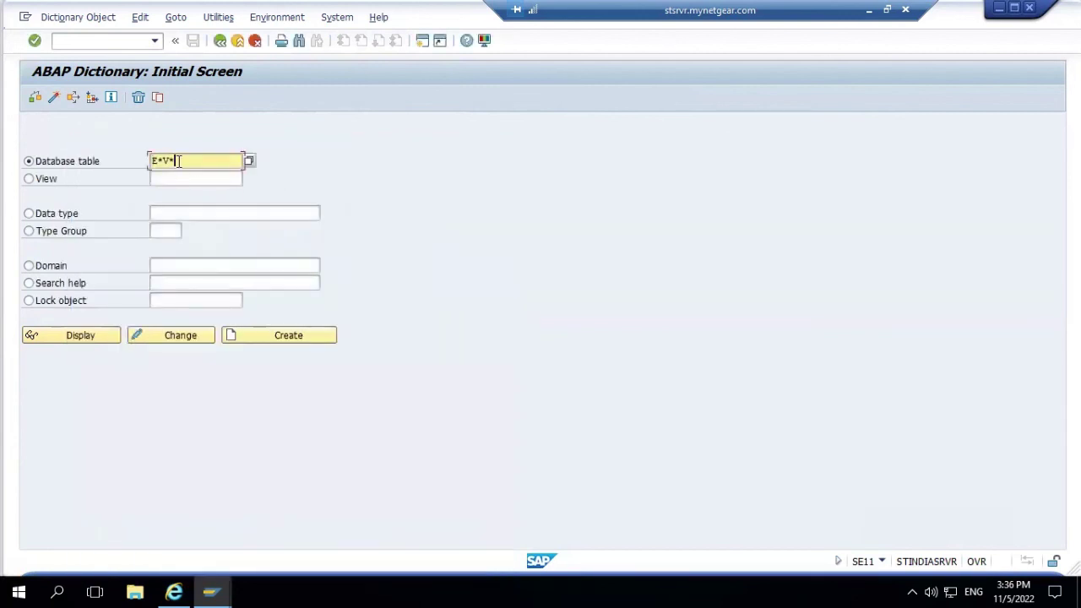
- Clear the table pattern, go back to installation 262 and open its premise 247
key(BackSpace)
key(BackSpace)
key(BackSpace)
key(BackSpace)
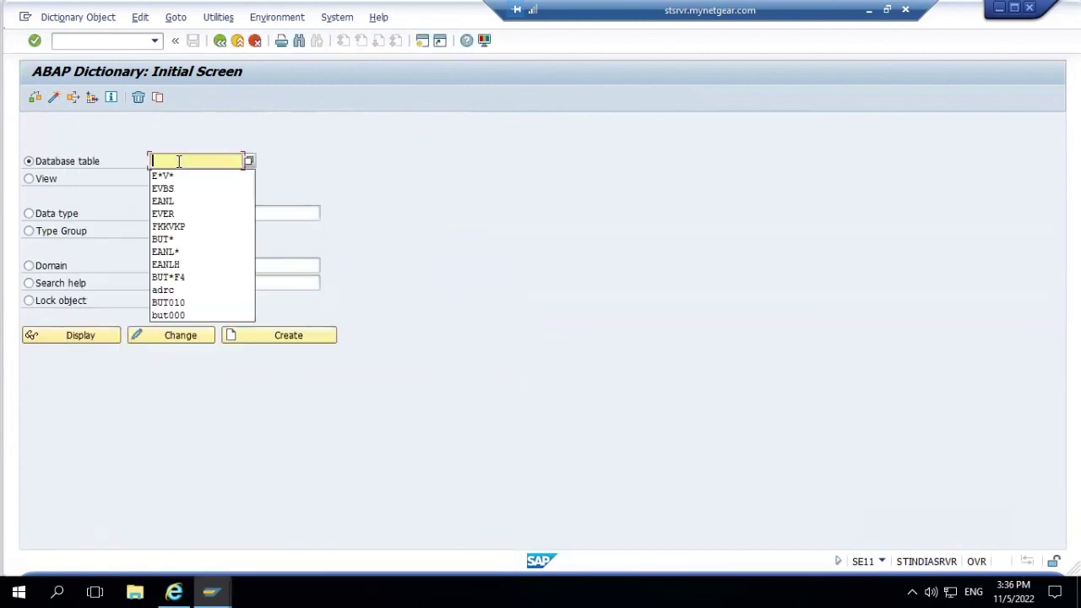
key(alt+Tab)
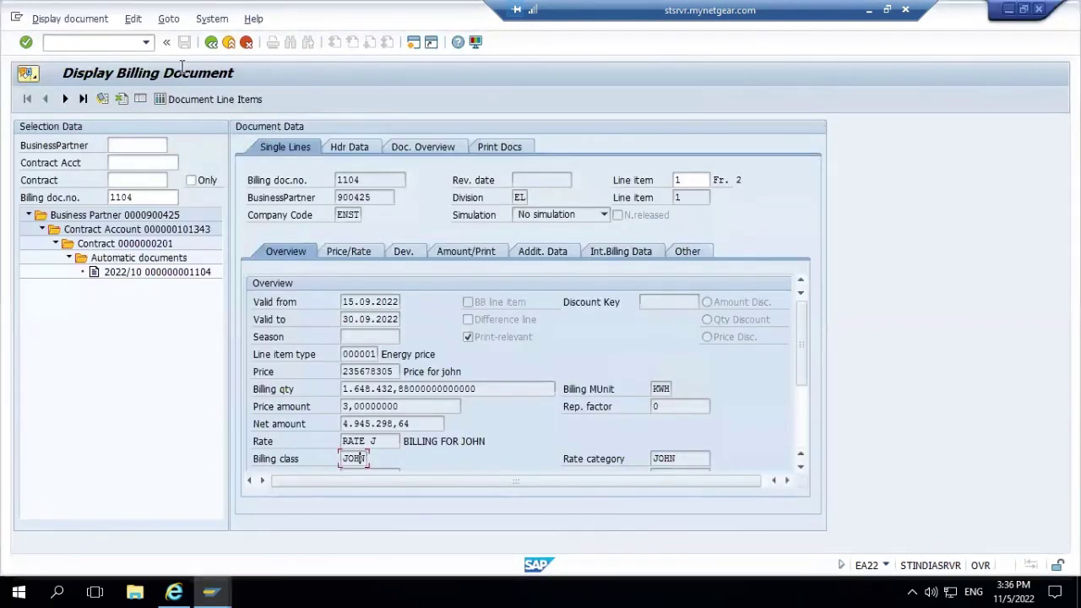
click(211, 42)
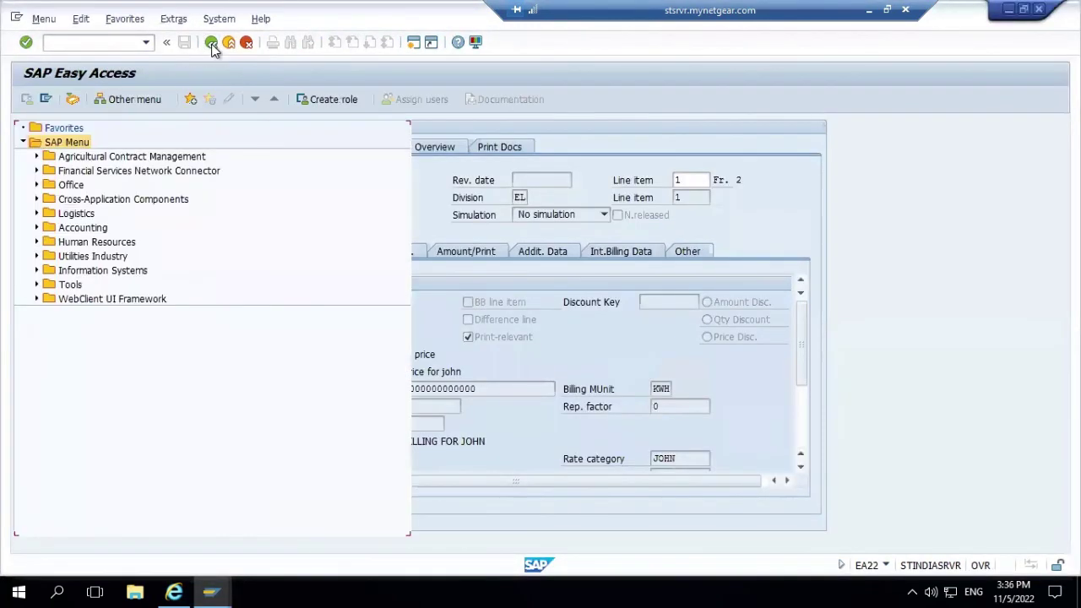
key(alt+Tab)
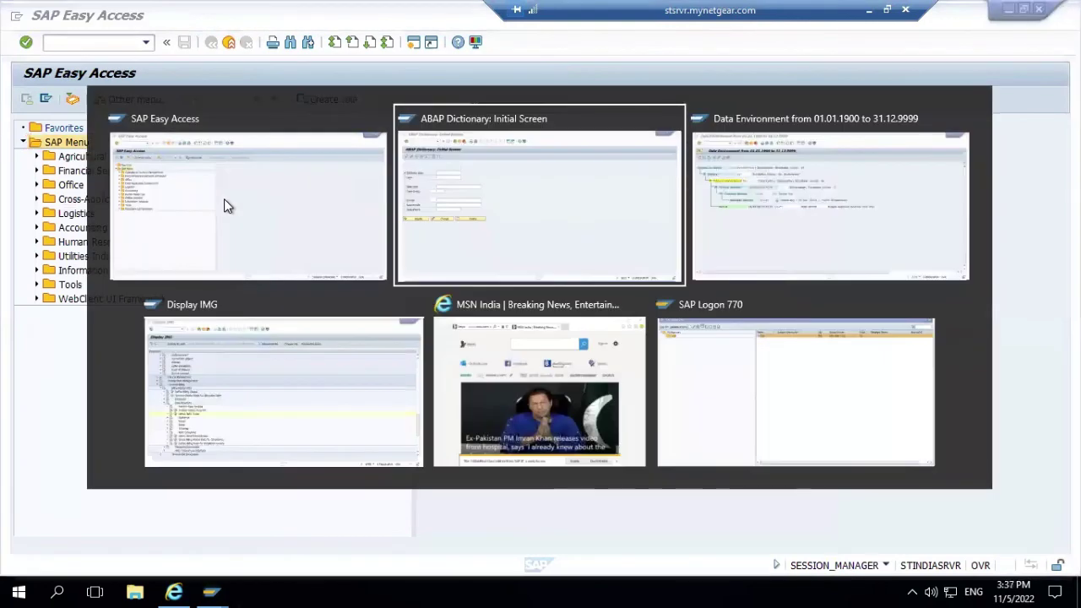
key(alt+Tab)
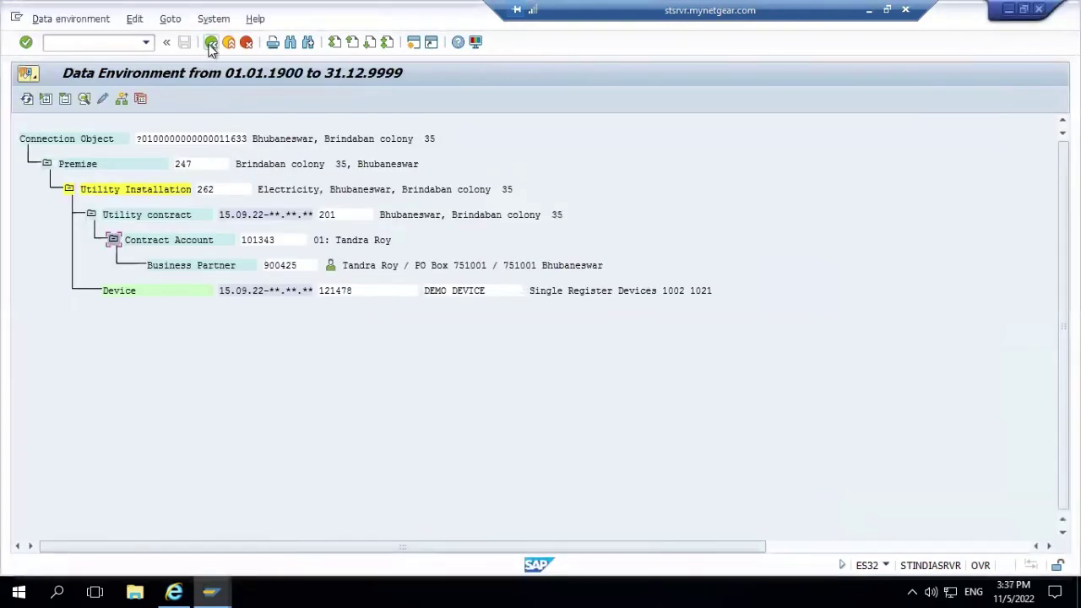
click(212, 44)
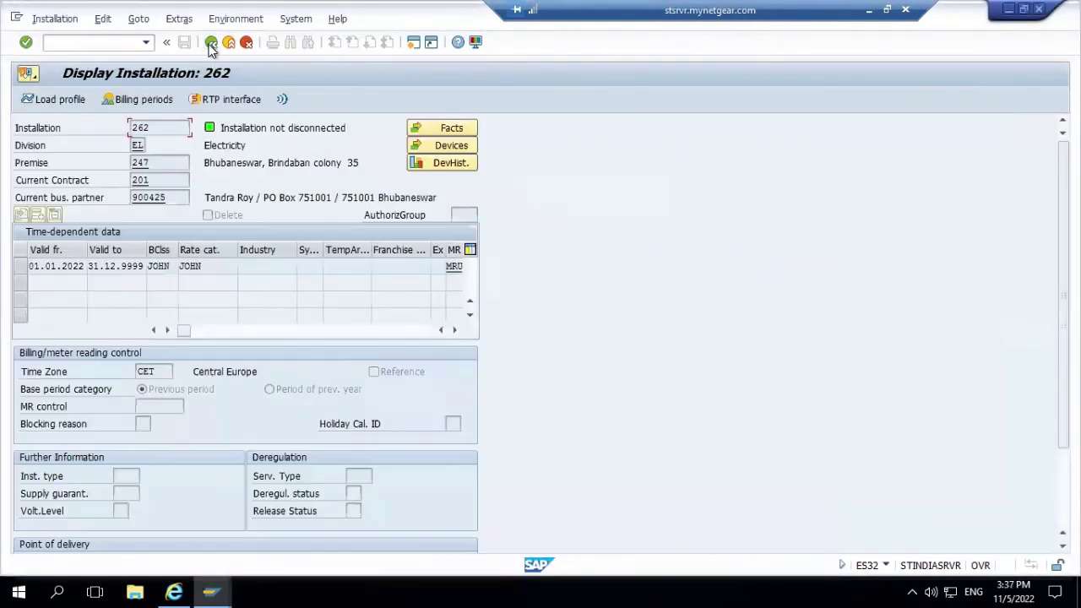
click(144, 162)
double_click(142, 162)
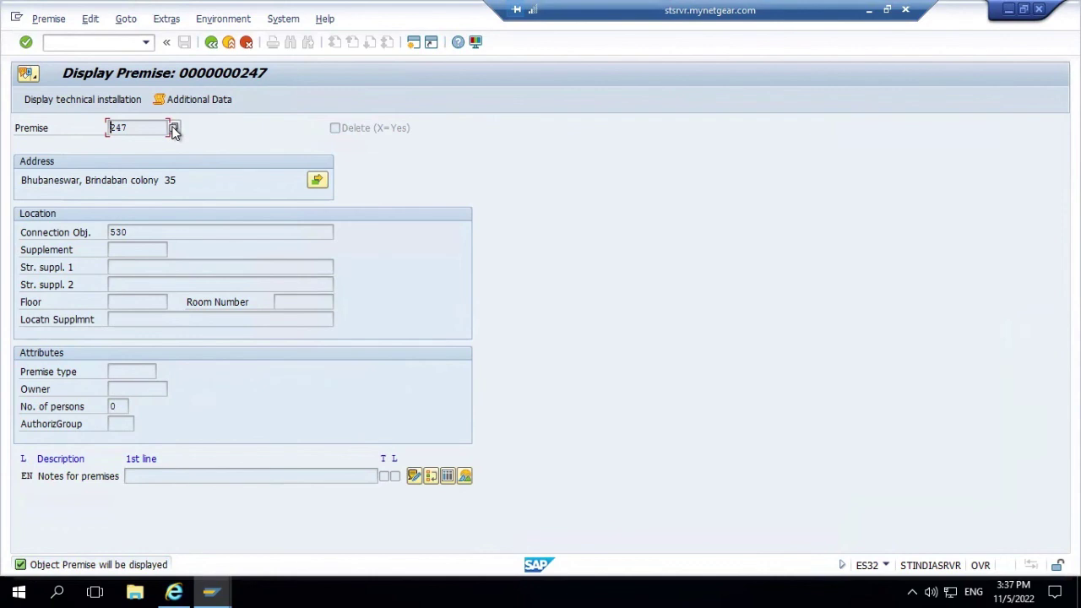
- Show the Premise field's technical information, identifying structure EVBSD, field VSTELLE, then close it
key(F1)
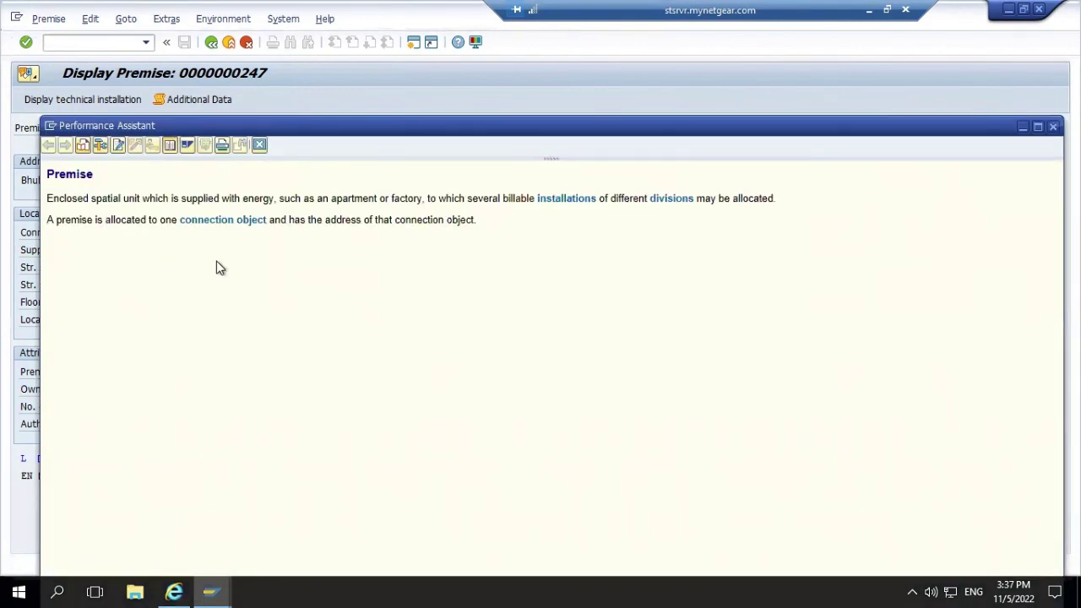
click(100, 145)
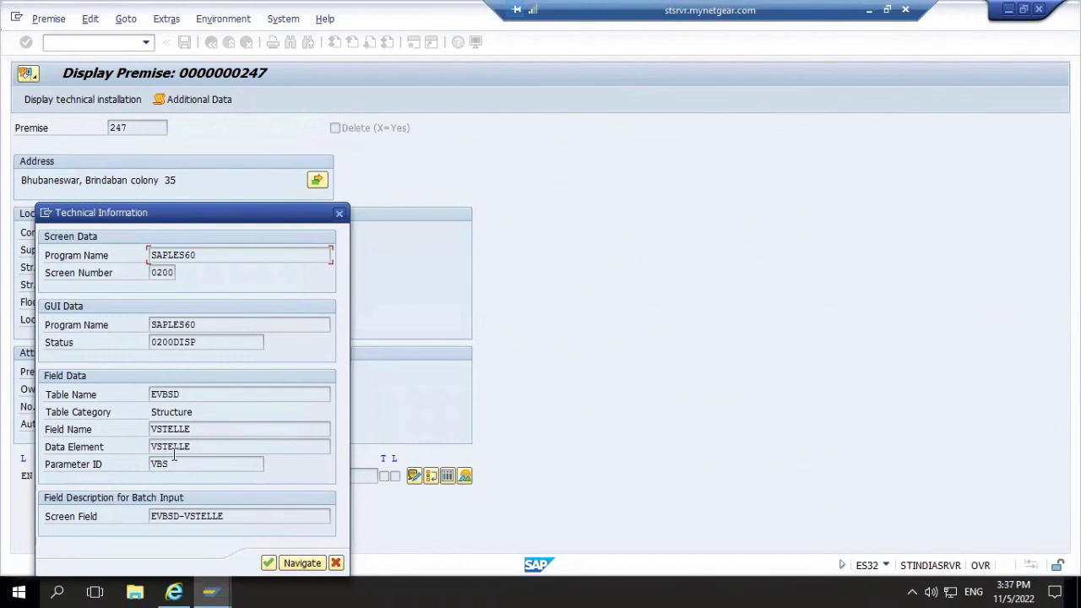
click(180, 394)
right_click(181, 396)
click(150, 397)
right_click(159, 396)
click(184, 406)
drag(185, 395, 135, 395)
click(135, 402)
key(Return)
key(alt+Tab)
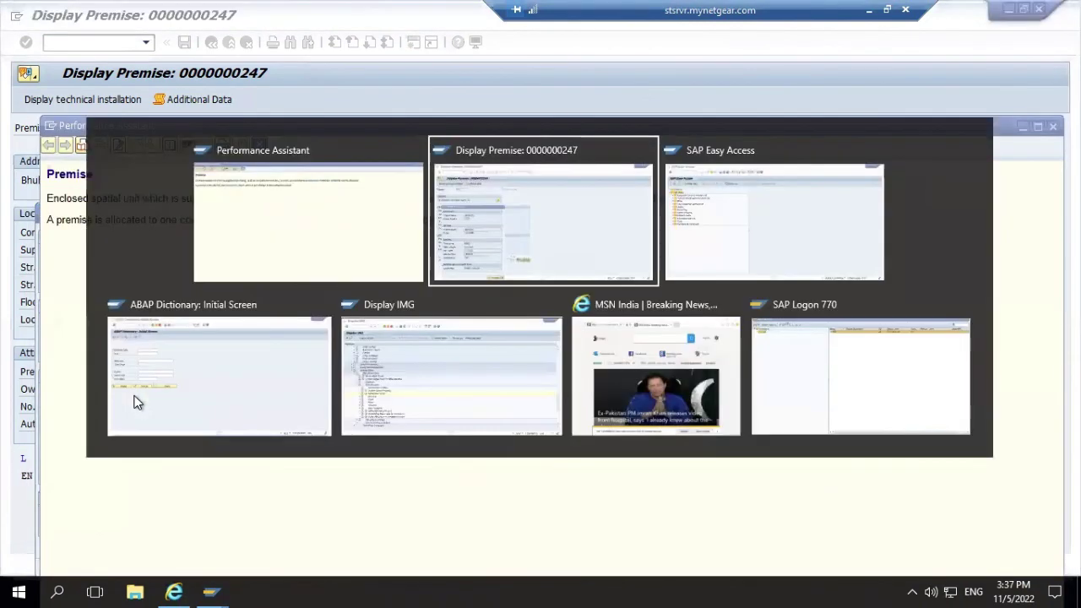
- Display the EVBSD structure definition in the ABAP Dictionary
key(alt+Tab)
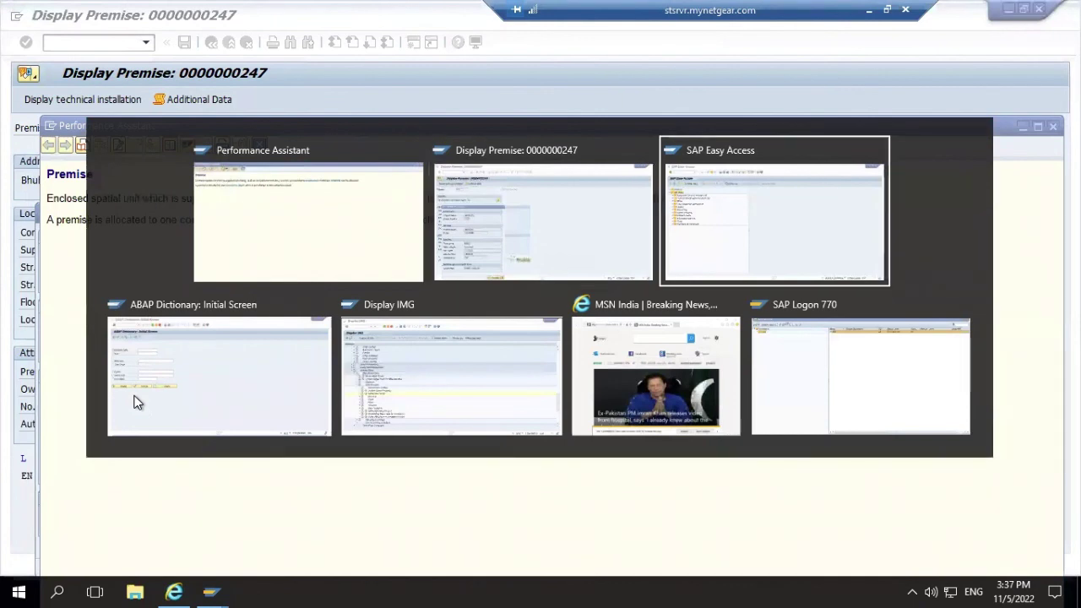
click(135, 400)
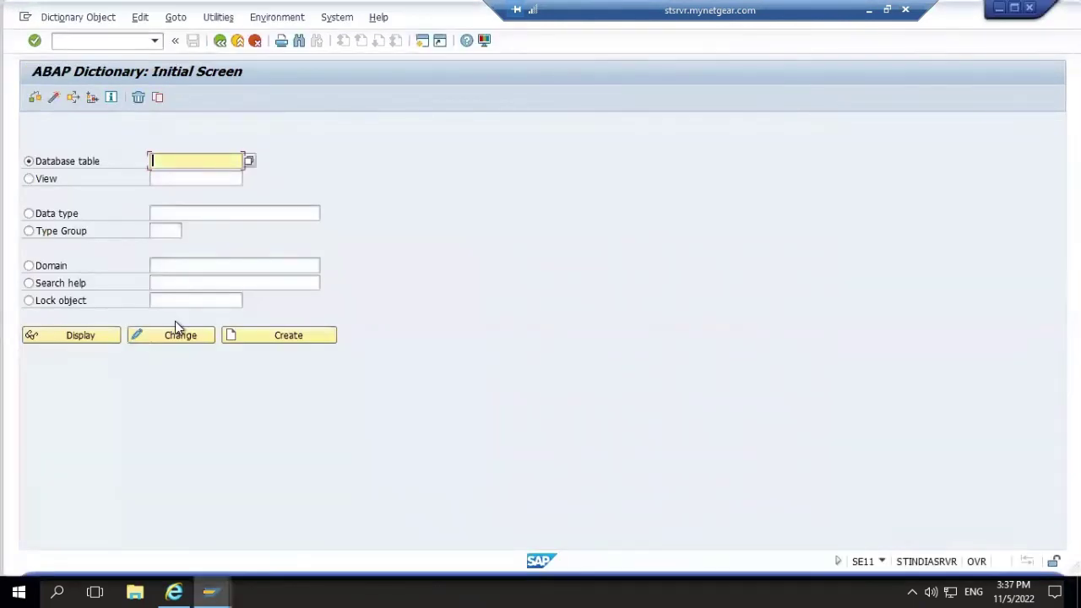
text(EVBSD)
click(88, 336)
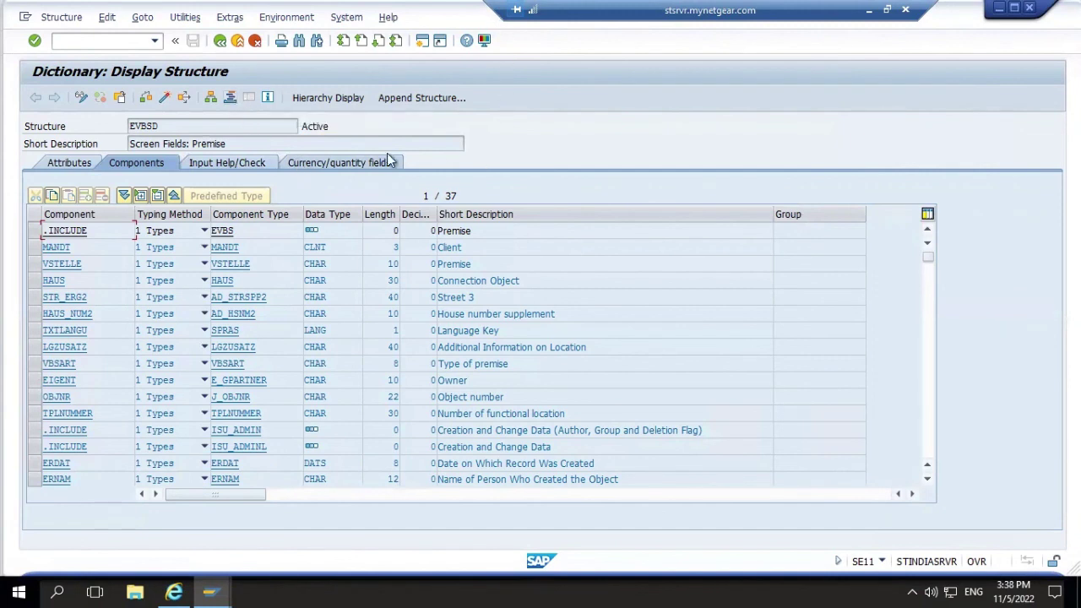
click(220, 42)
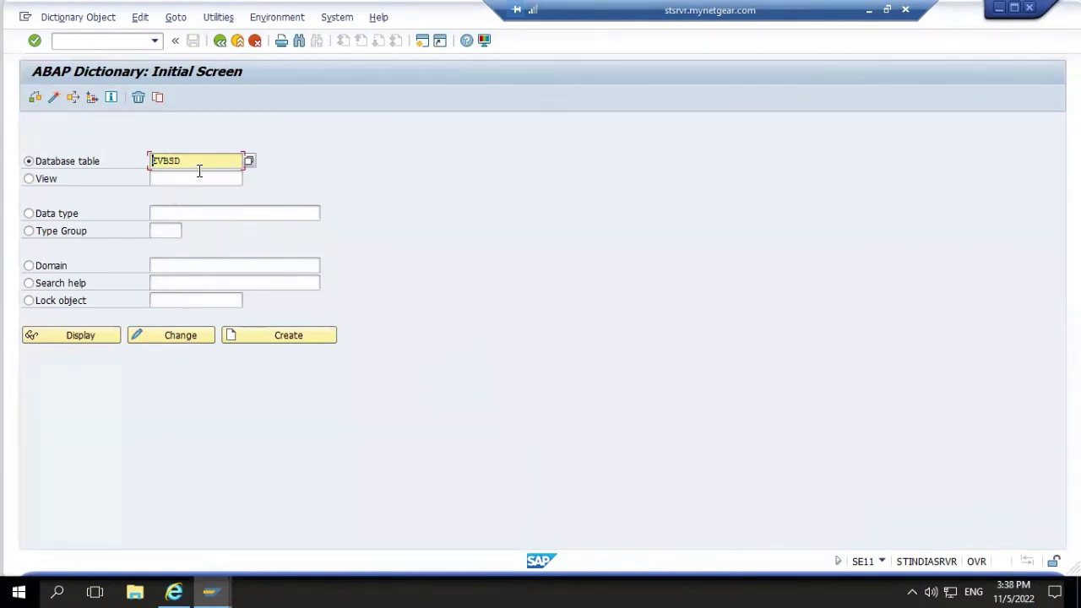
click(86, 343)
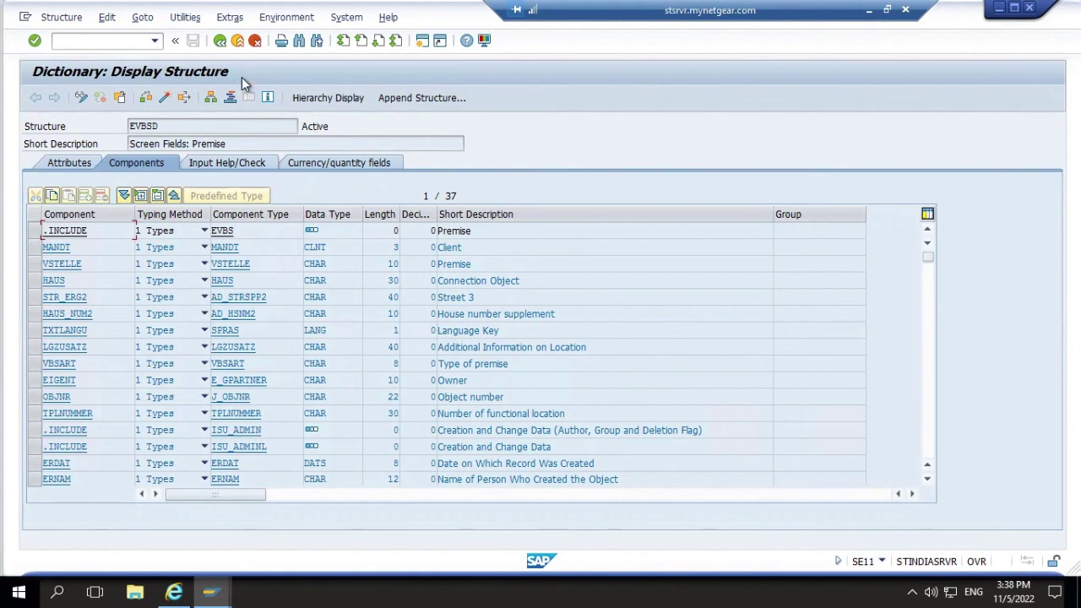
- Change the table name from EVBSD to EVBS and display its definition
click(220, 40)
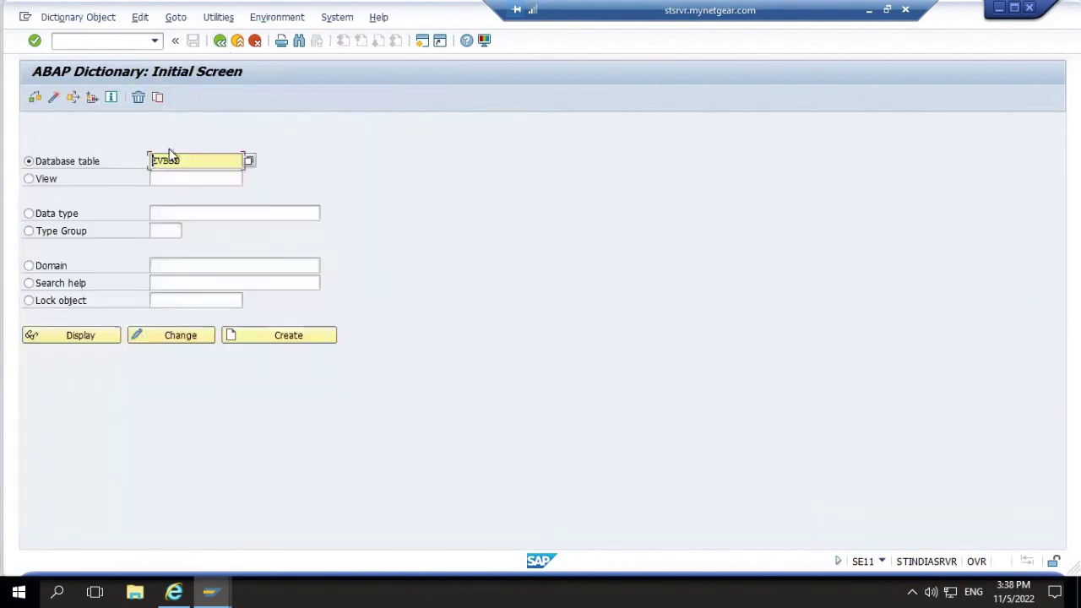
click(192, 163)
key(BackSpace)
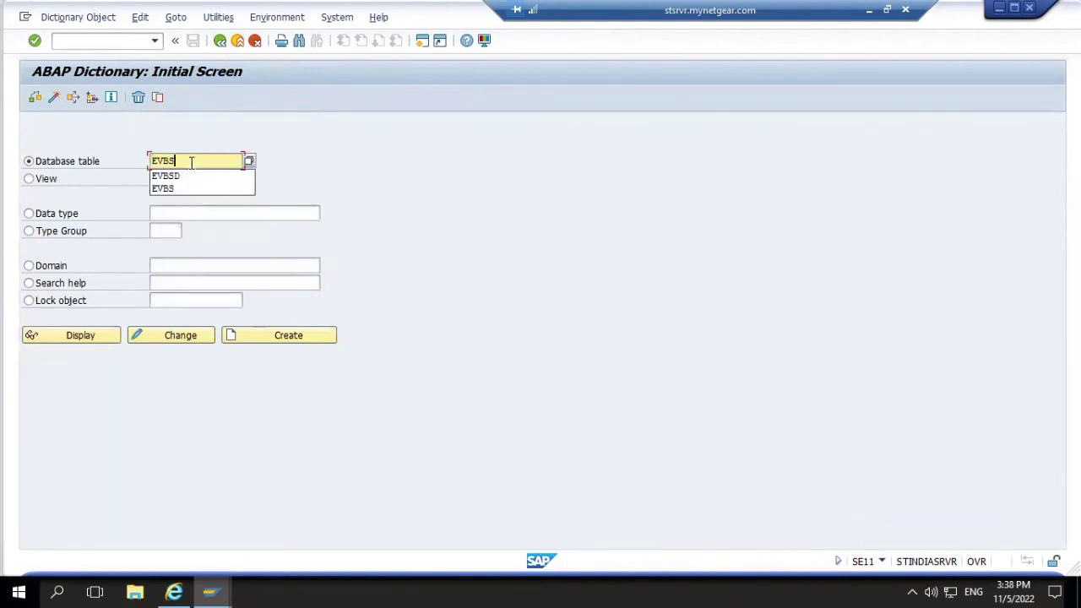
click(77, 333)
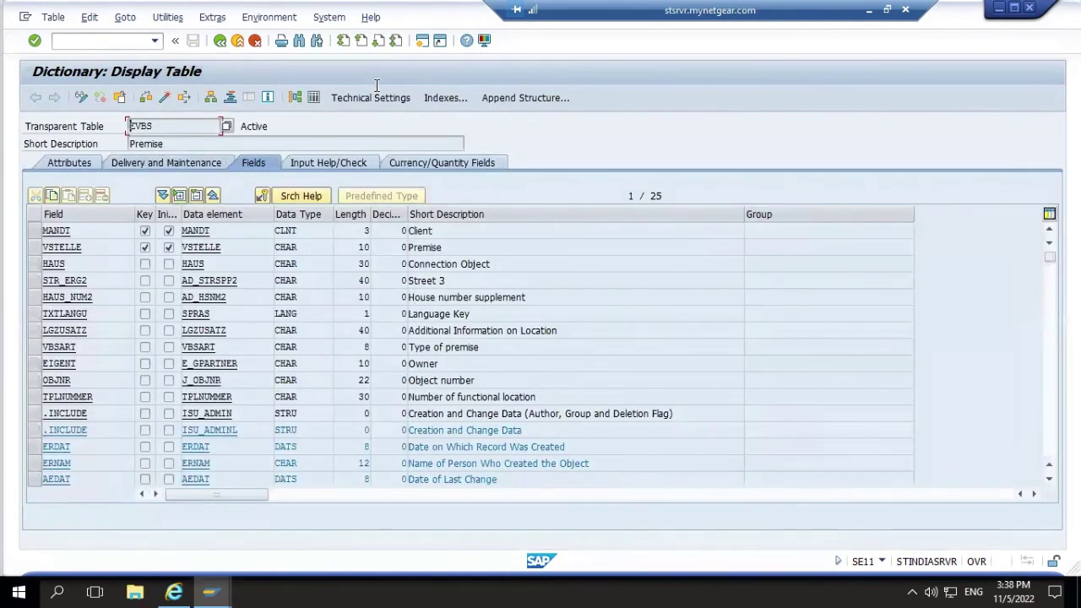
- List all EVBS premise entries unfiltered (200 hits), then return to the selection screen
click(311, 99)
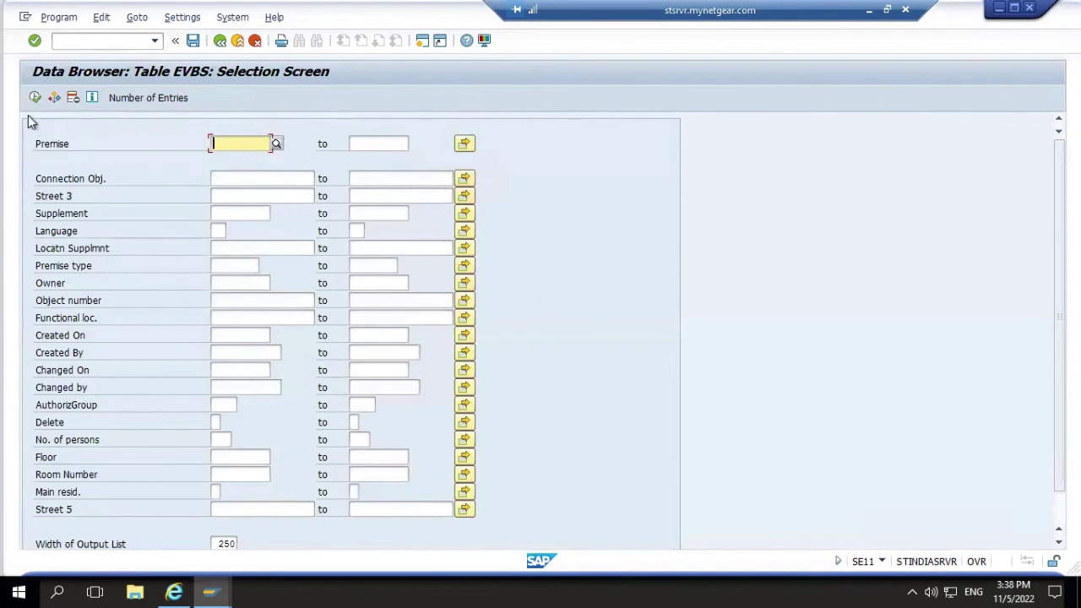
click(34, 98)
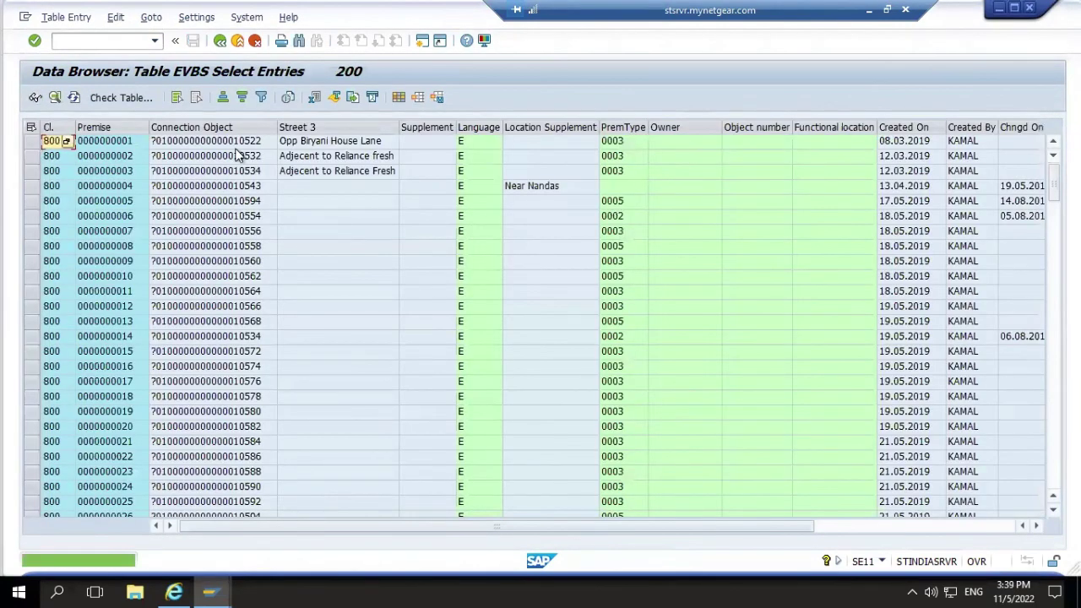
click(219, 41)
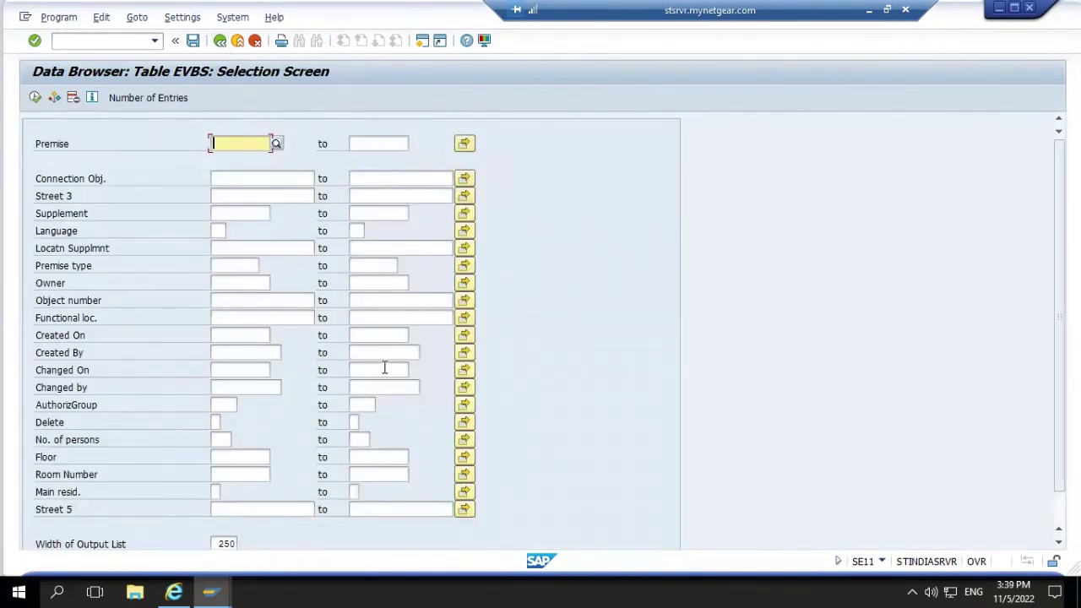
- Check the Premise field's help and technical information, then return to the EVBS selection screen
key(F1)
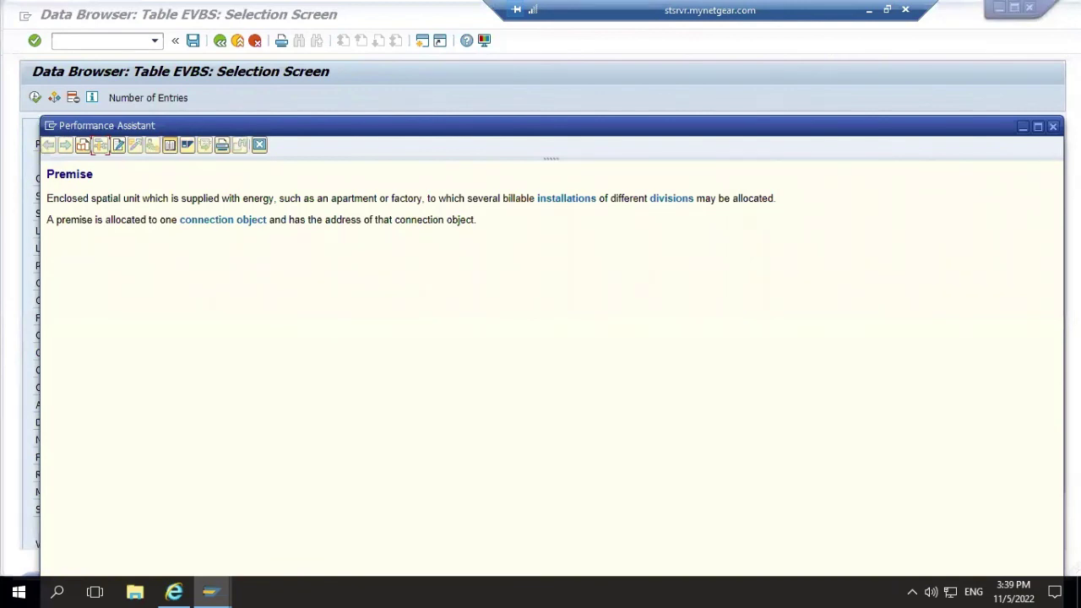
click(1053, 125)
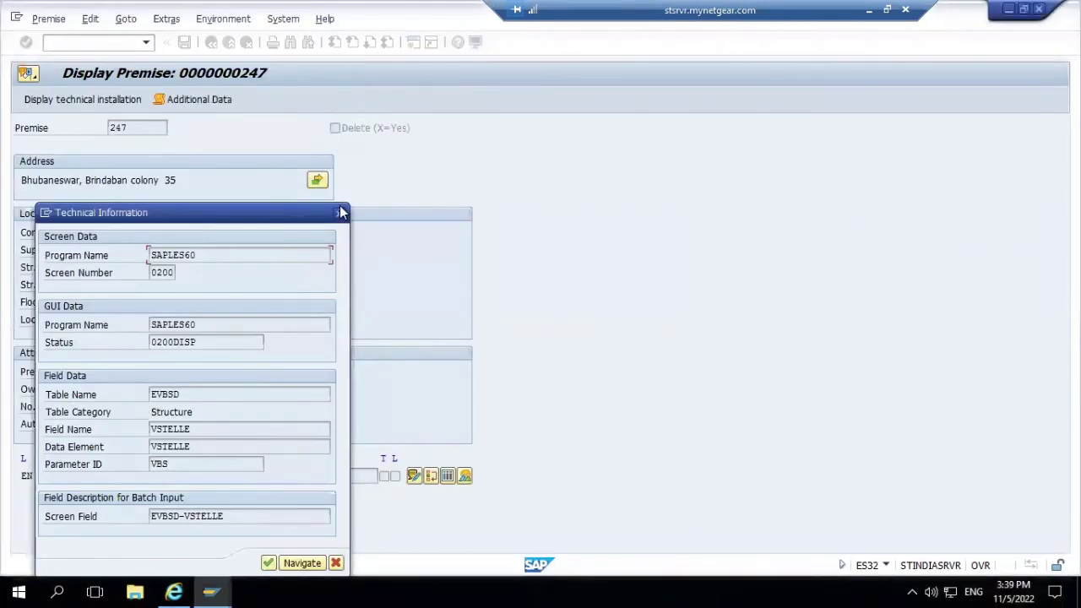
click(341, 214)
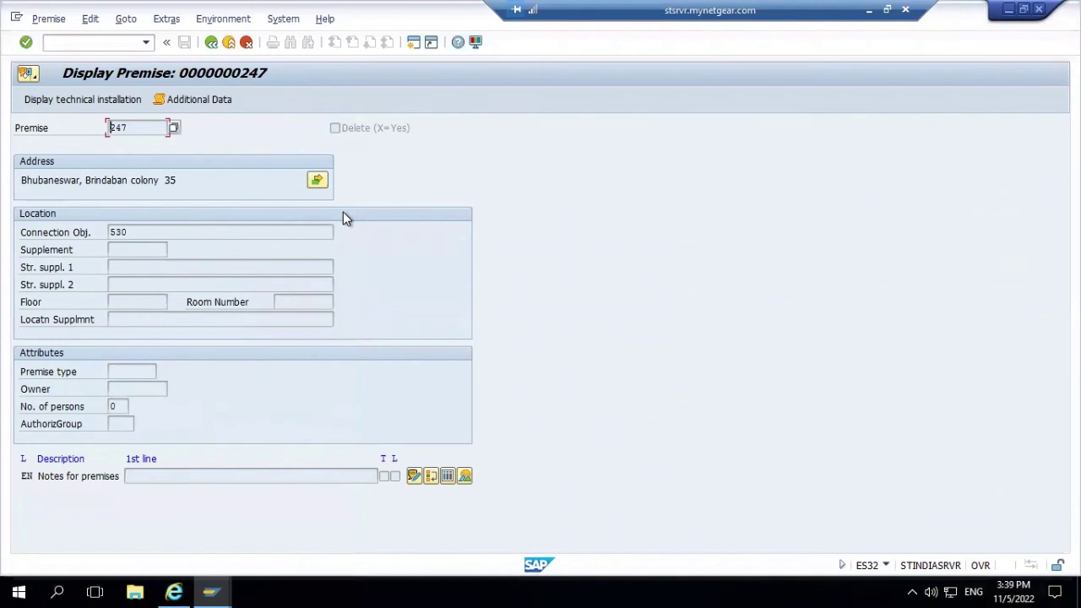
click(210, 43)
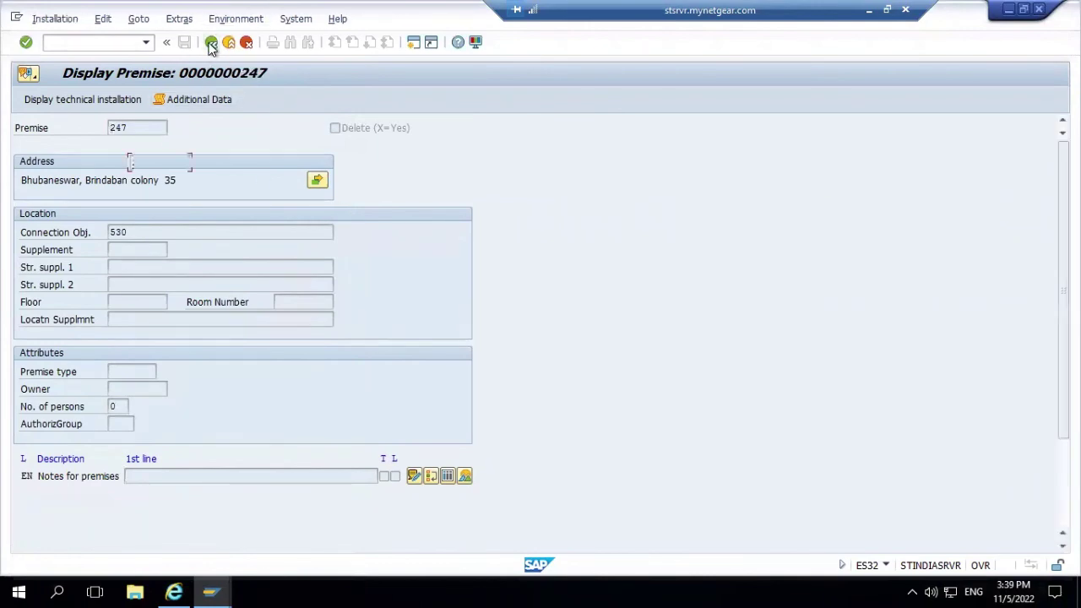
click(211, 43)
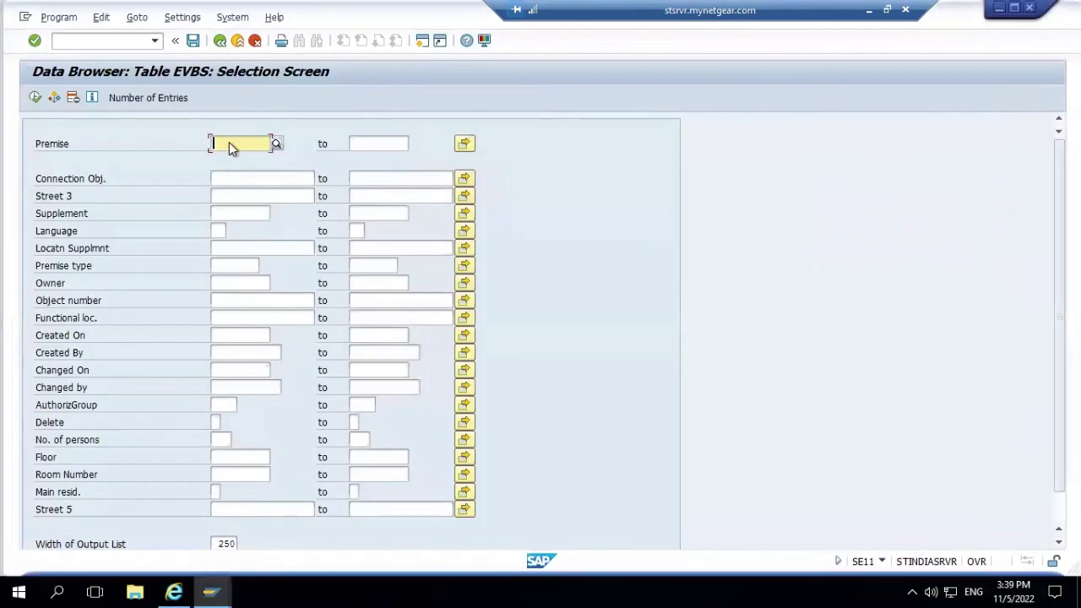
- Query EVBS for premise 247, view its linked installation 262, and return to the selection screen
text(2)
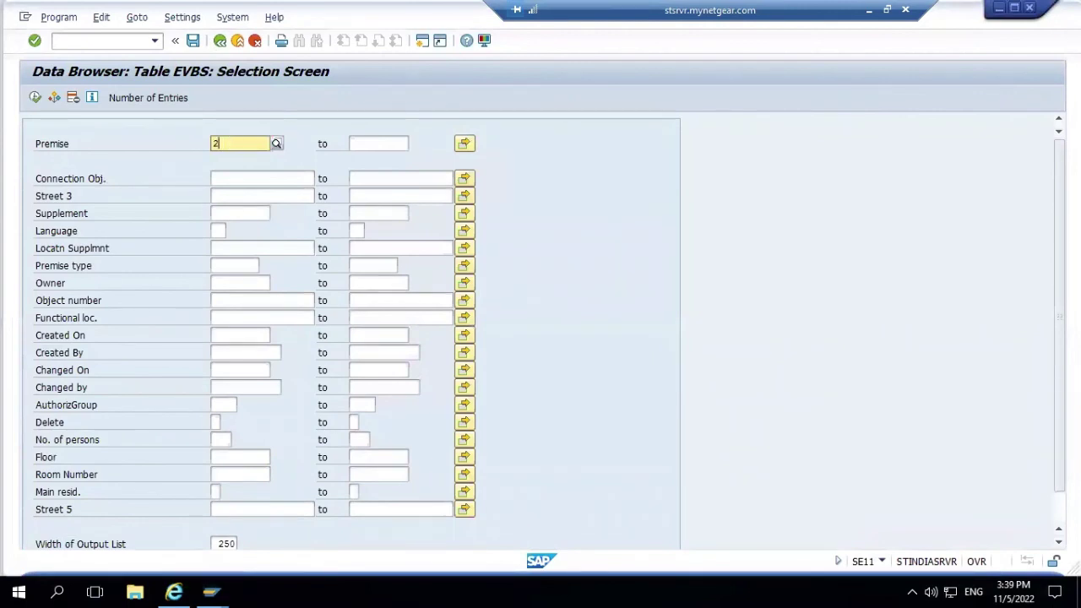
text(47)
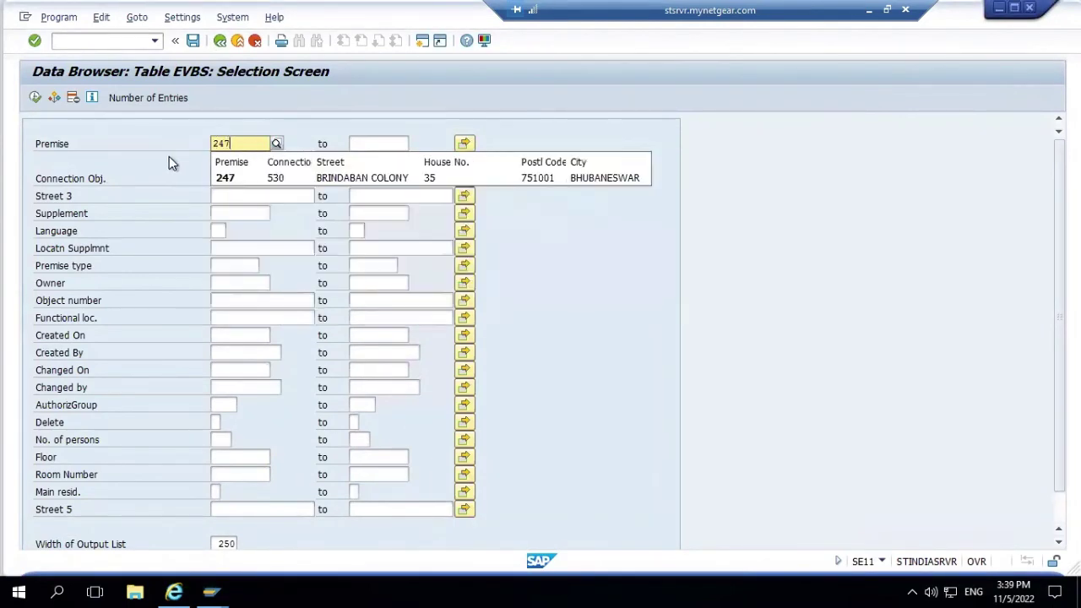
click(228, 179)
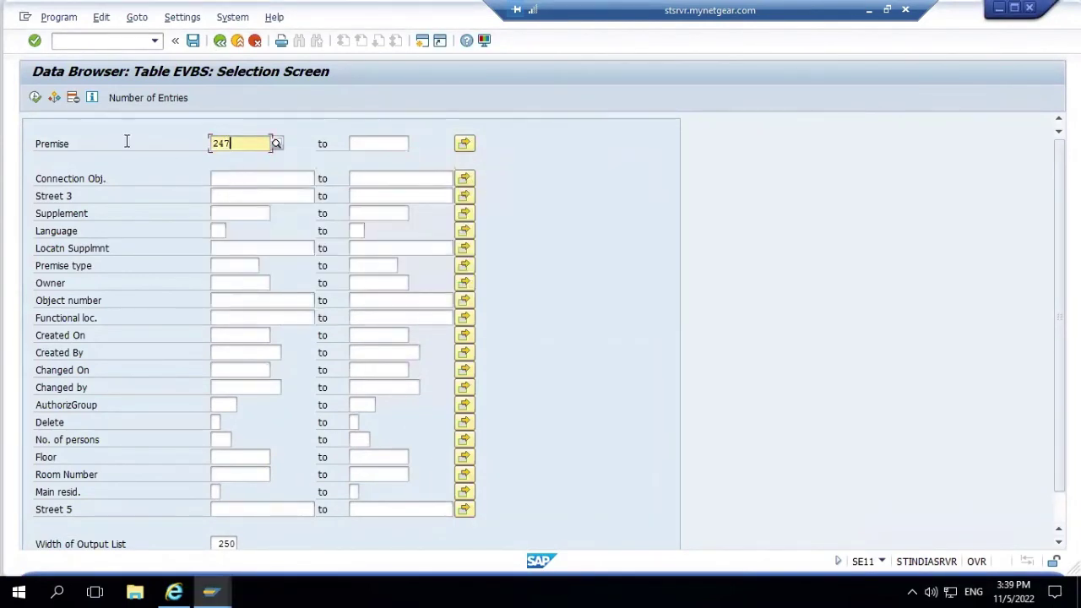
click(35, 99)
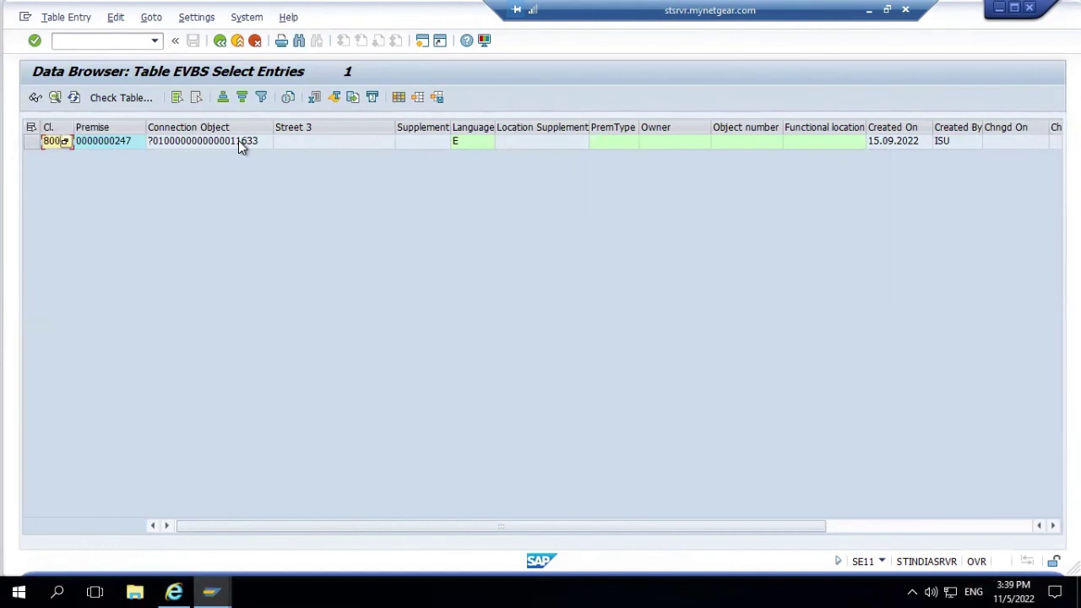
double_click(240, 146)
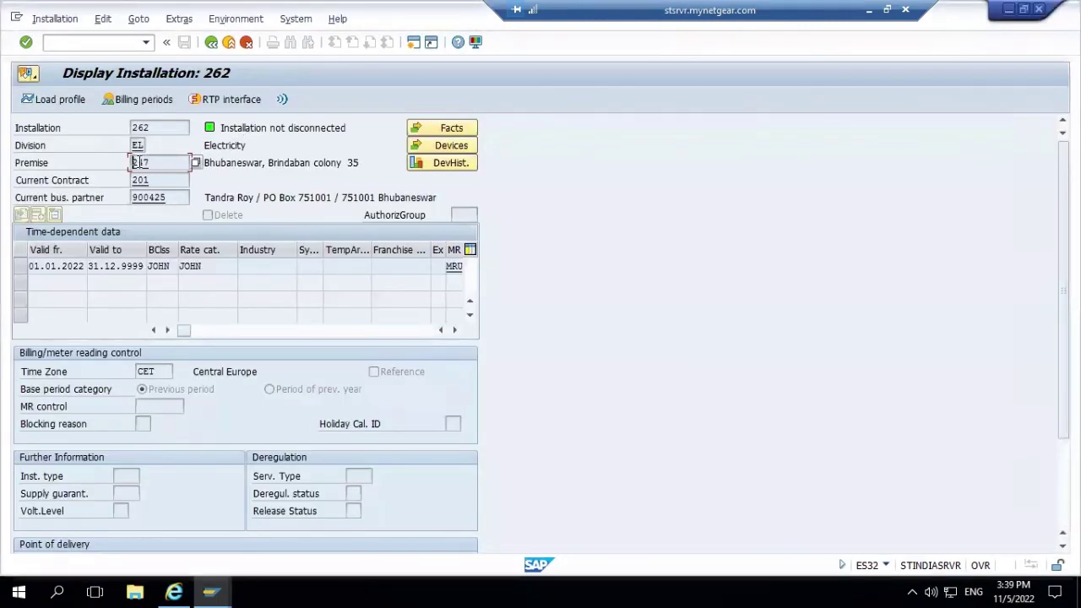
key(F3)
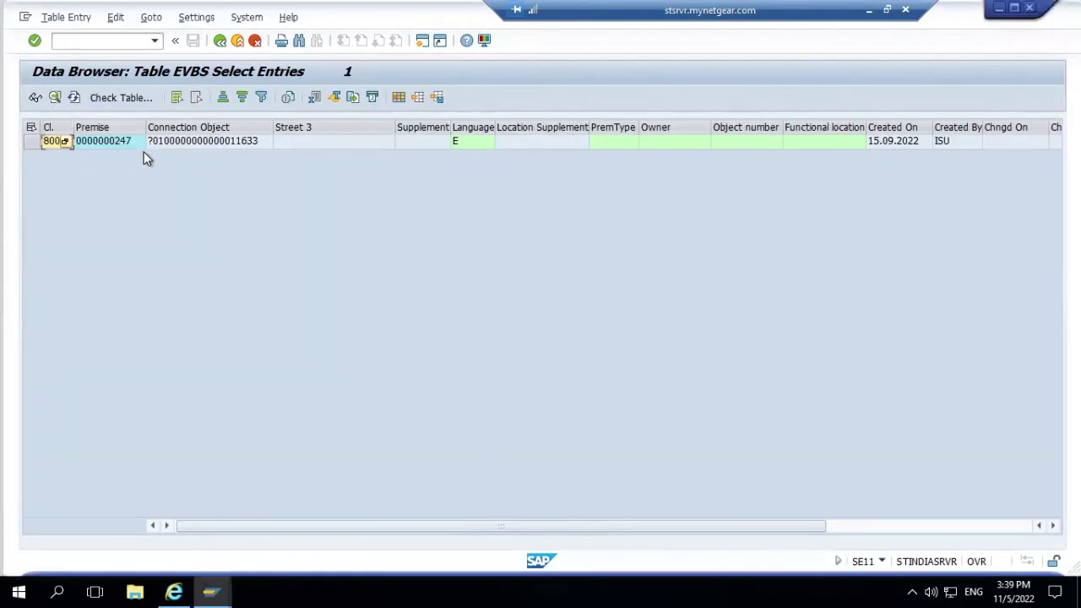
click(219, 42)
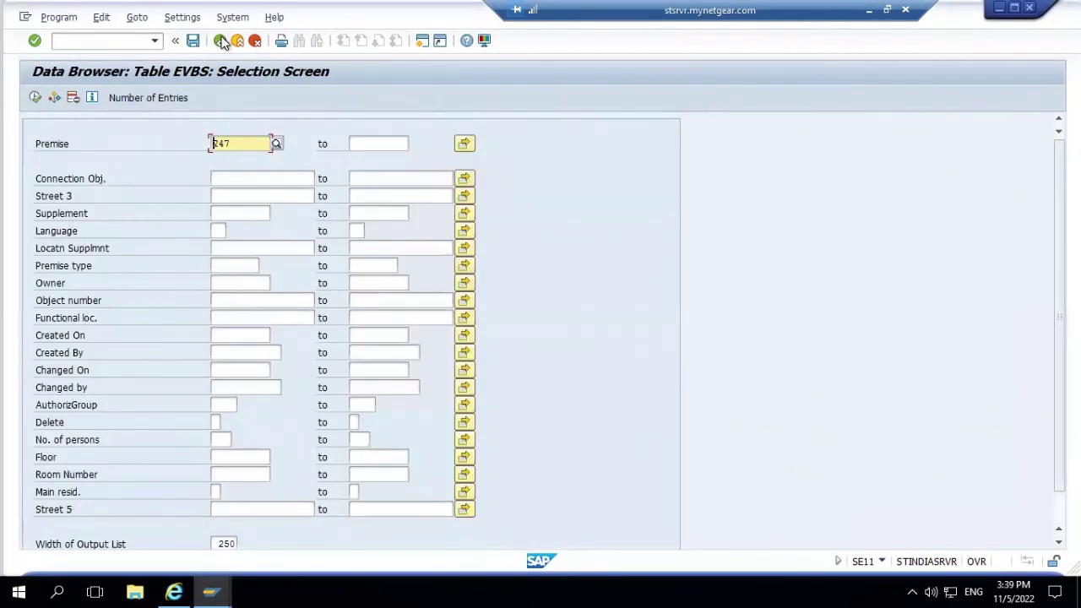
- Back in SE11, display table IFLOT, correcting the mistyped name 'Ifloat'
click(220, 42)
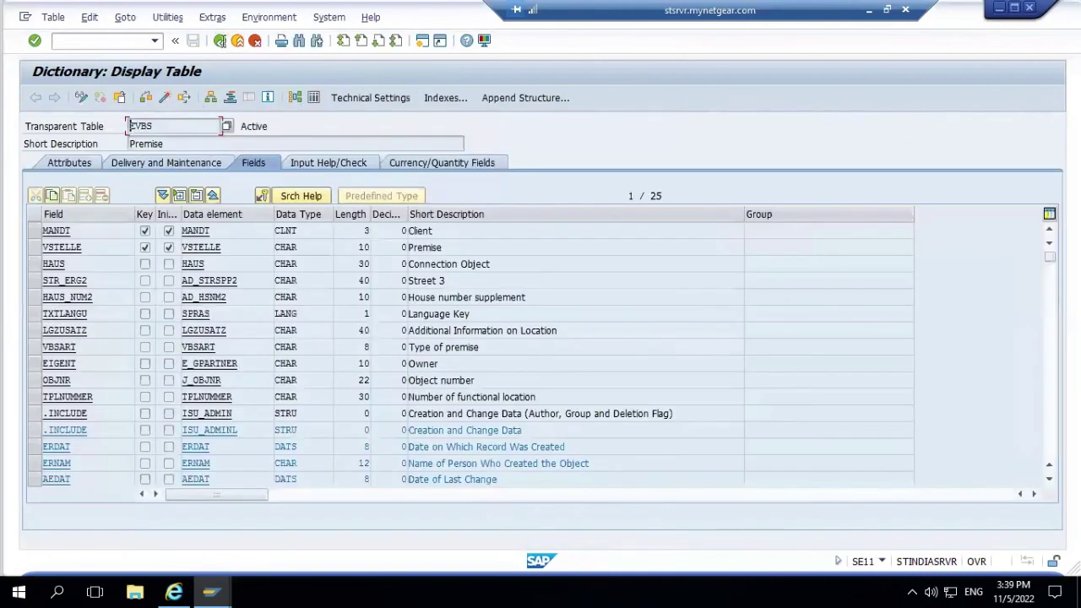
click(220, 41)
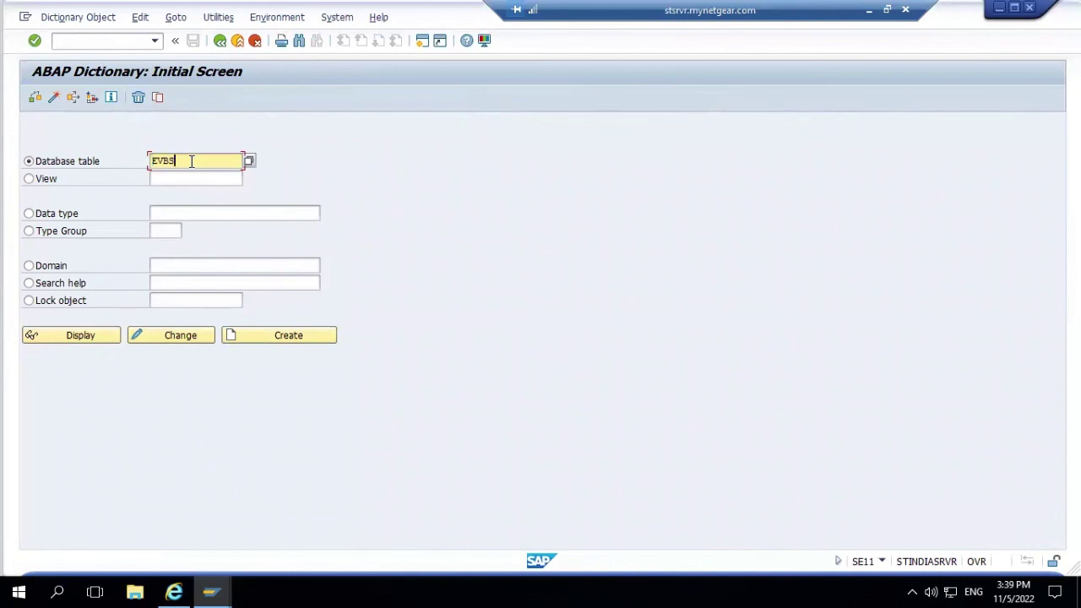
key(BackSpace)
key(BackSpace)
key(BackSpace)
key(BackSpace)
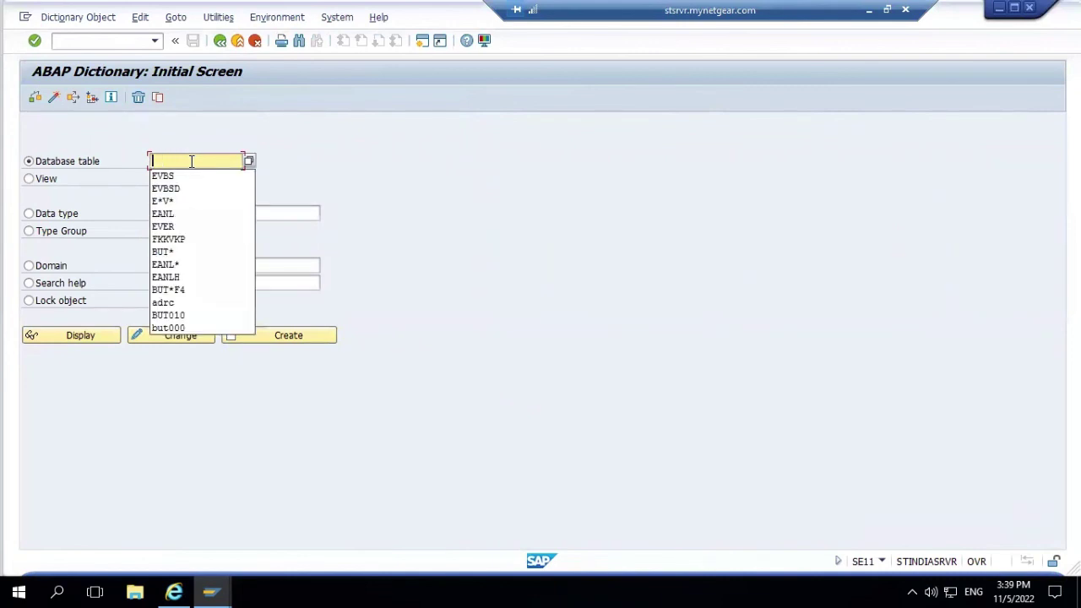
text(Ifloat)
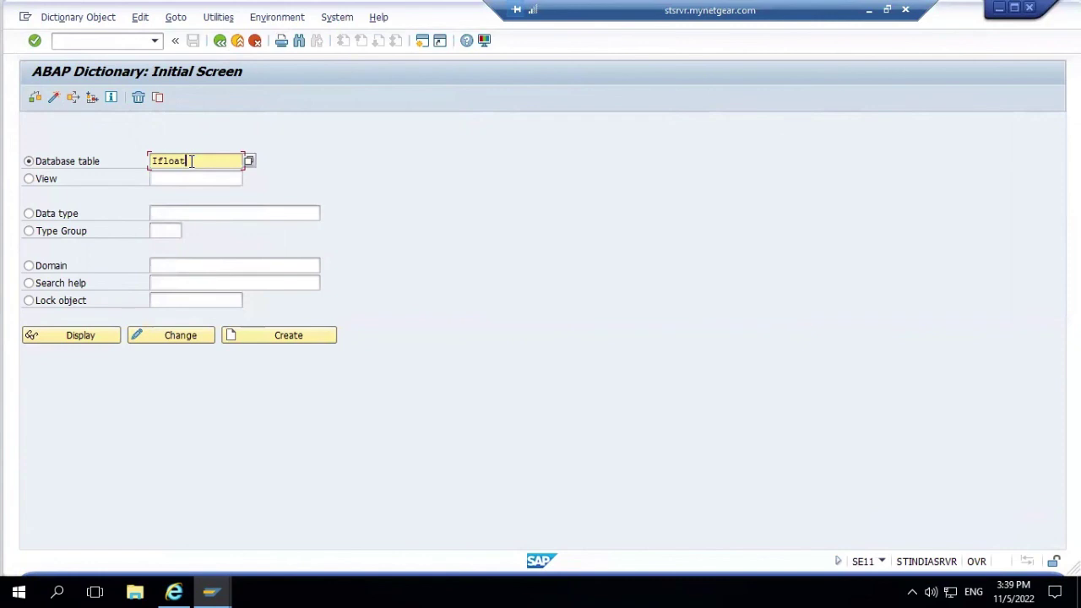
key(Return)
click(178, 161)
key(BackSpace)
key(Return)
click(82, 336)
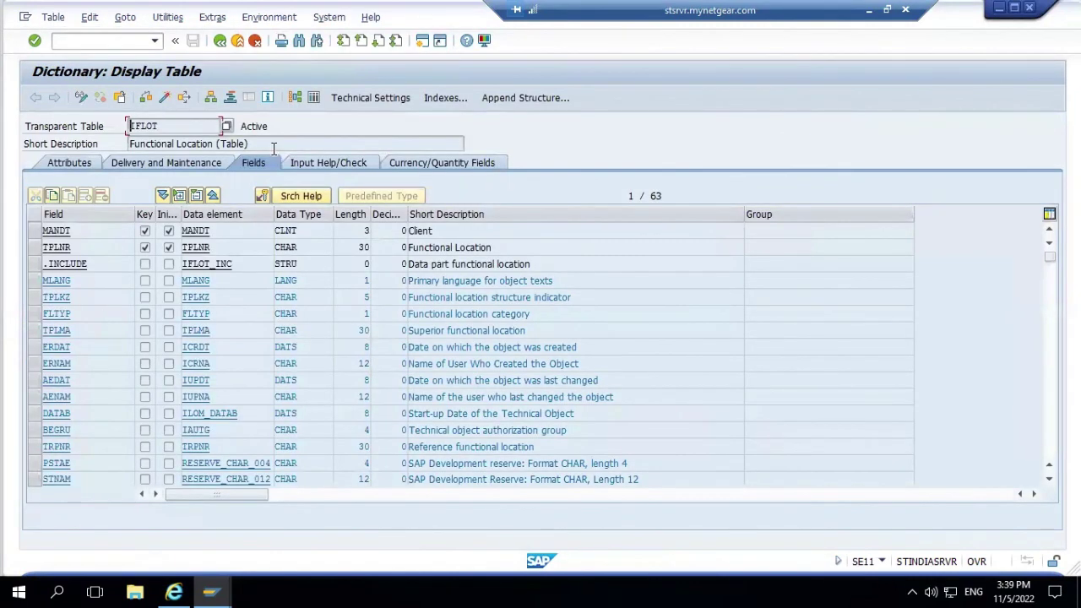
- List the 200 IFLOT functional locations, such as 1032-ADMI, then go back
click(312, 98)
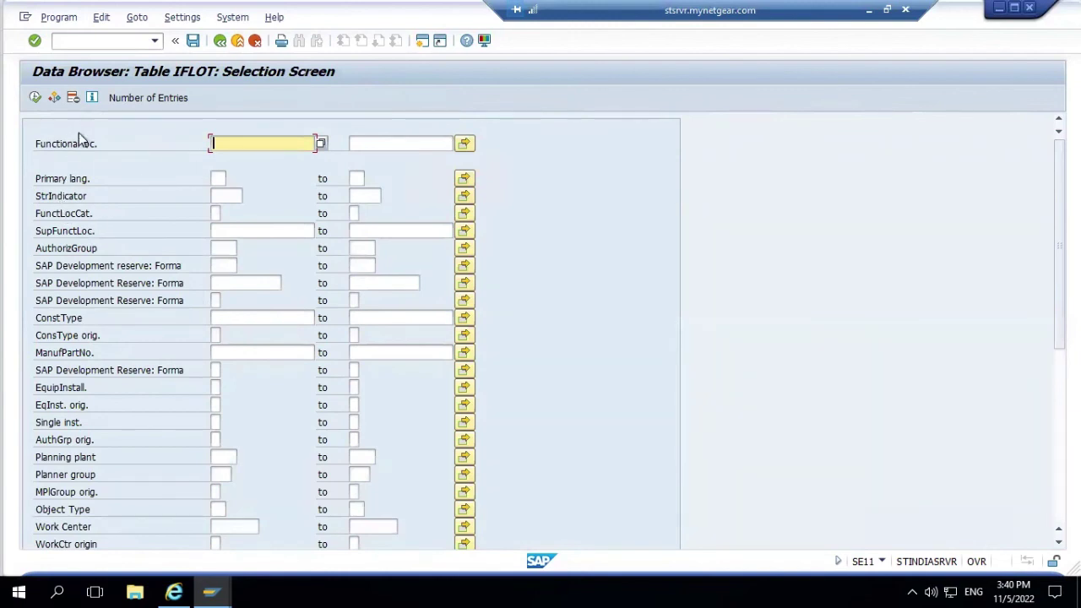
click(35, 98)
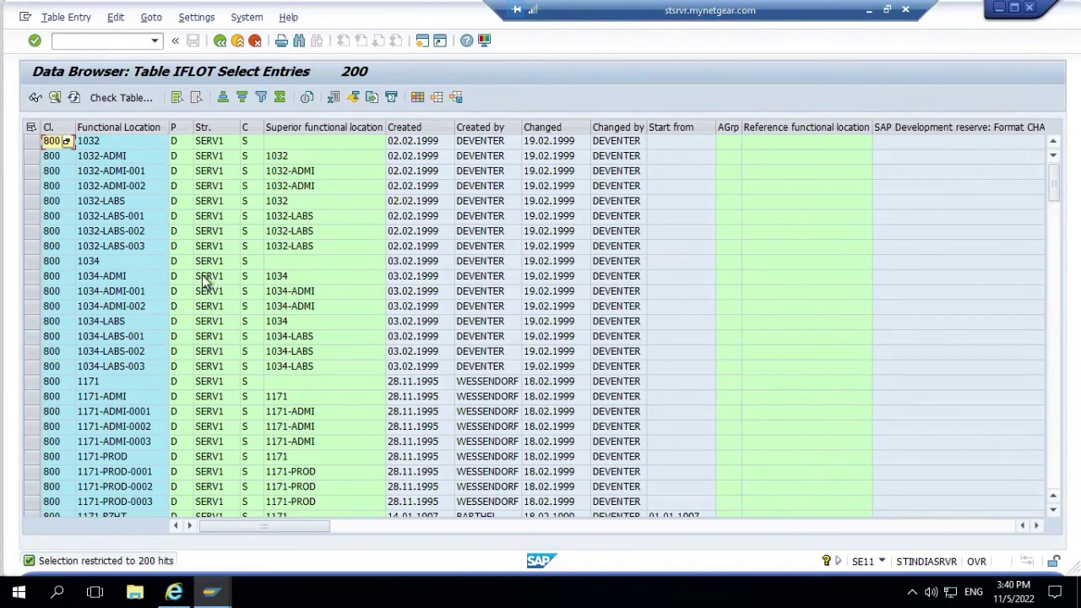
click(222, 41)
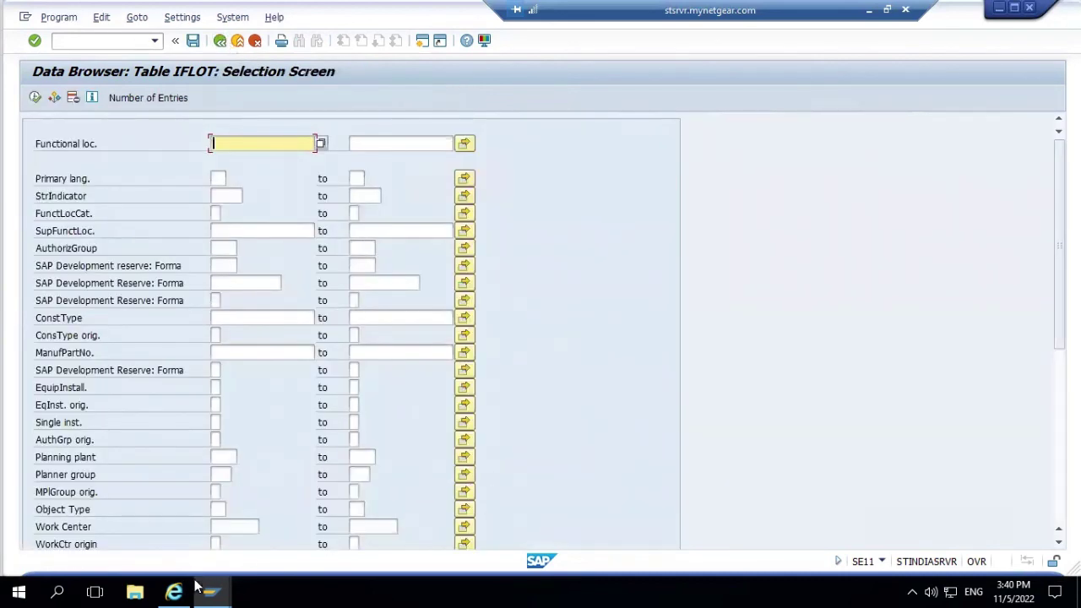
mouse_move(220, 586)
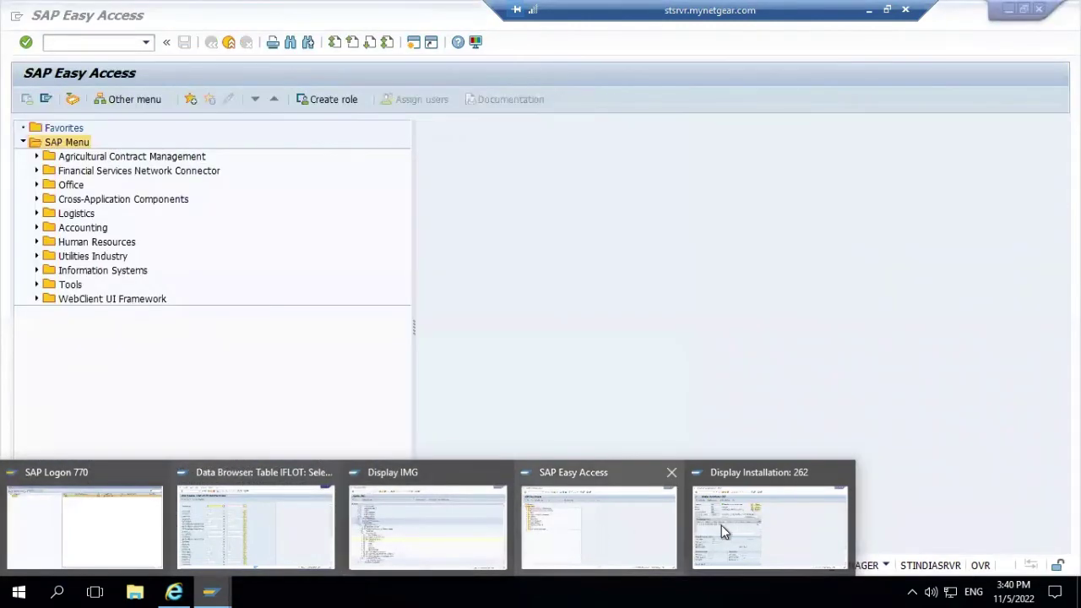
click(722, 525)
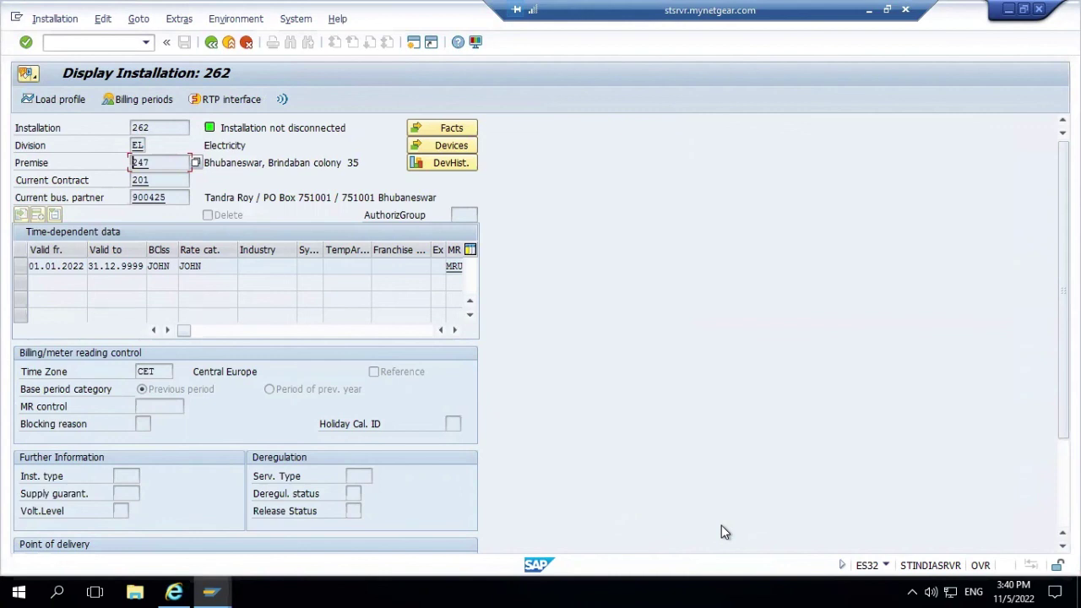
click(144, 99)
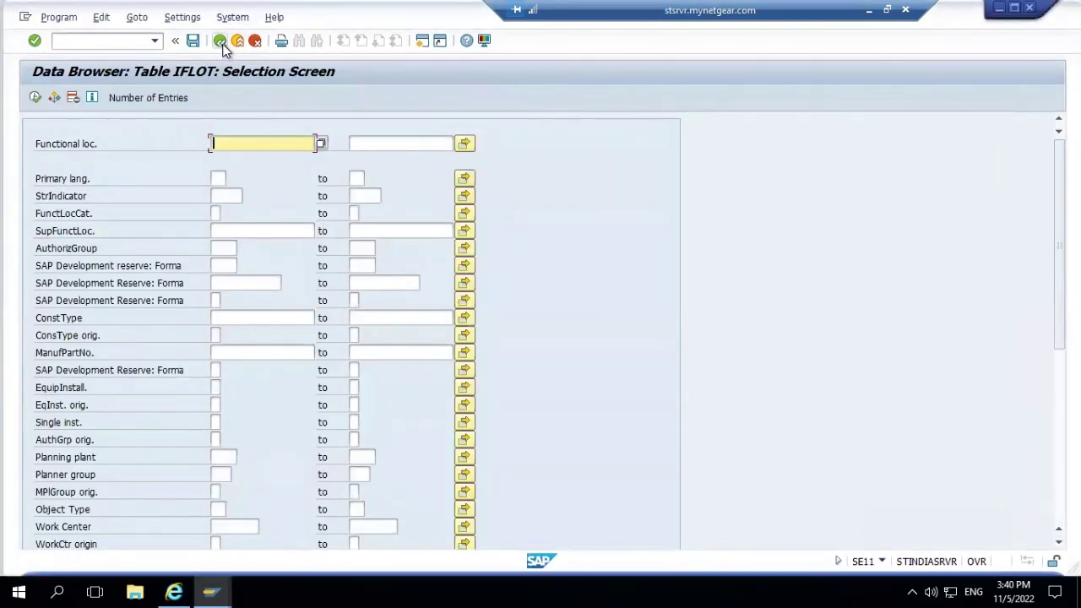
- Return to the ABAP Dictionary start screen and clear IFLOT from the table field
click(223, 44)
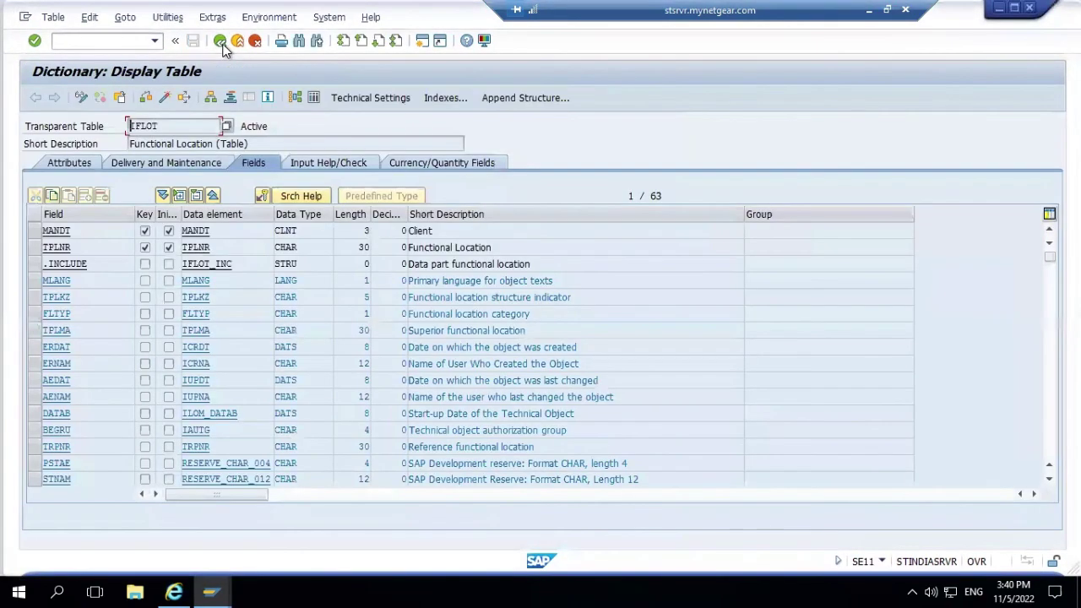
click(222, 44)
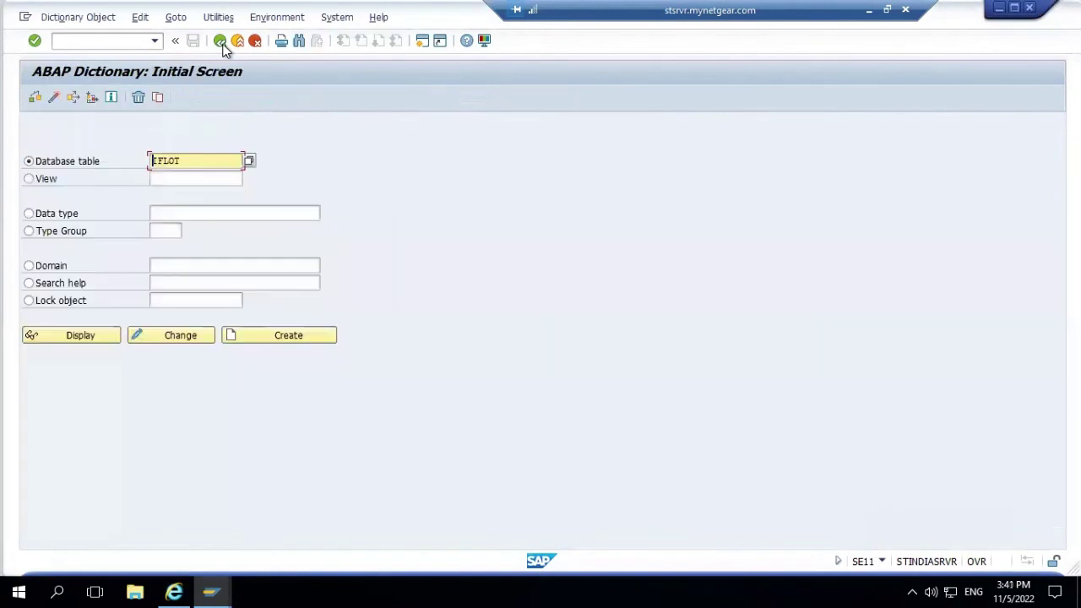
click(200, 164)
key(BackSpace)
key(BackSpace)
key(BackSpace)
key(BackSpace)
key(BackSpace)
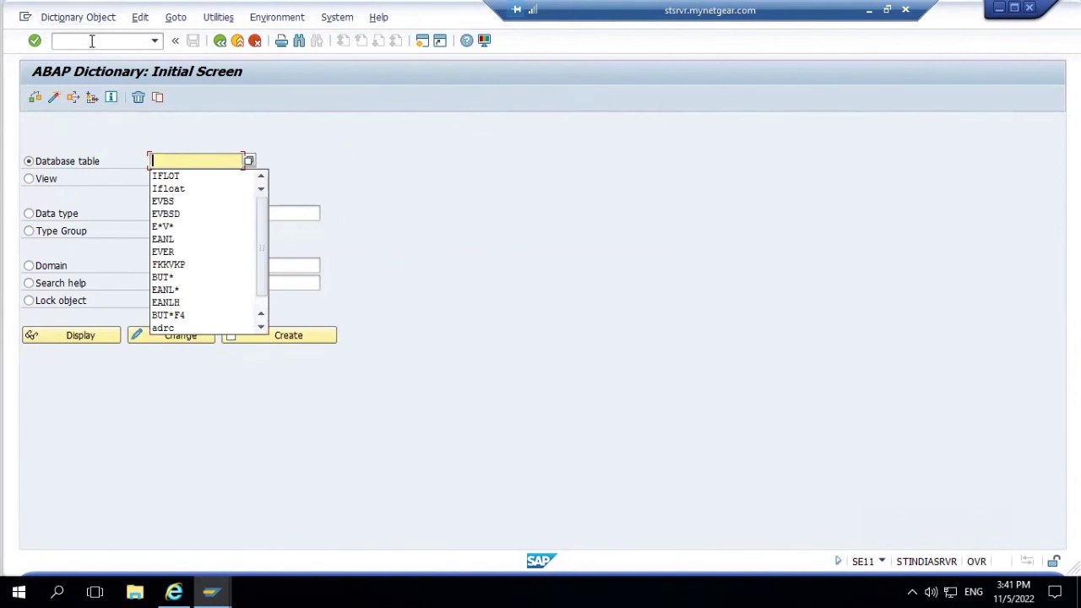
- Recall /nse11 from the command field history and trim its last character
click(92, 41)
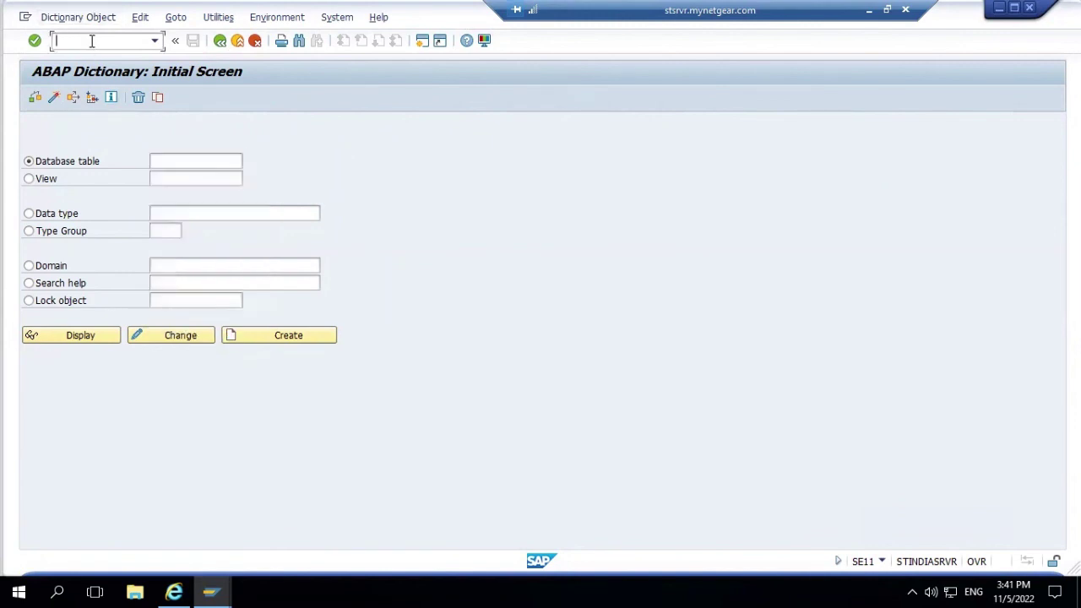
click(155, 41)
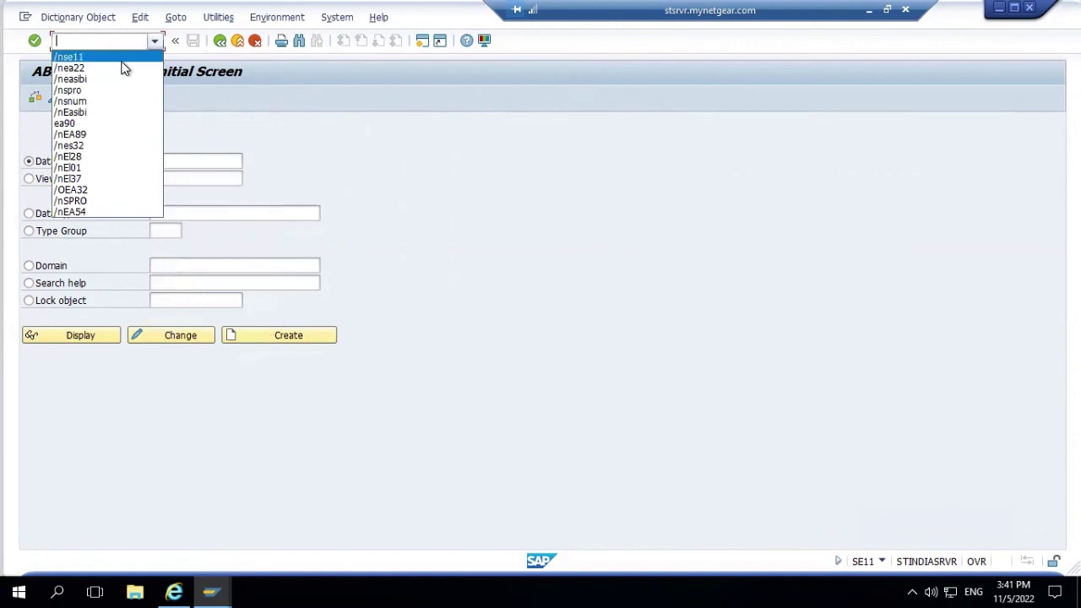
click(121, 59)
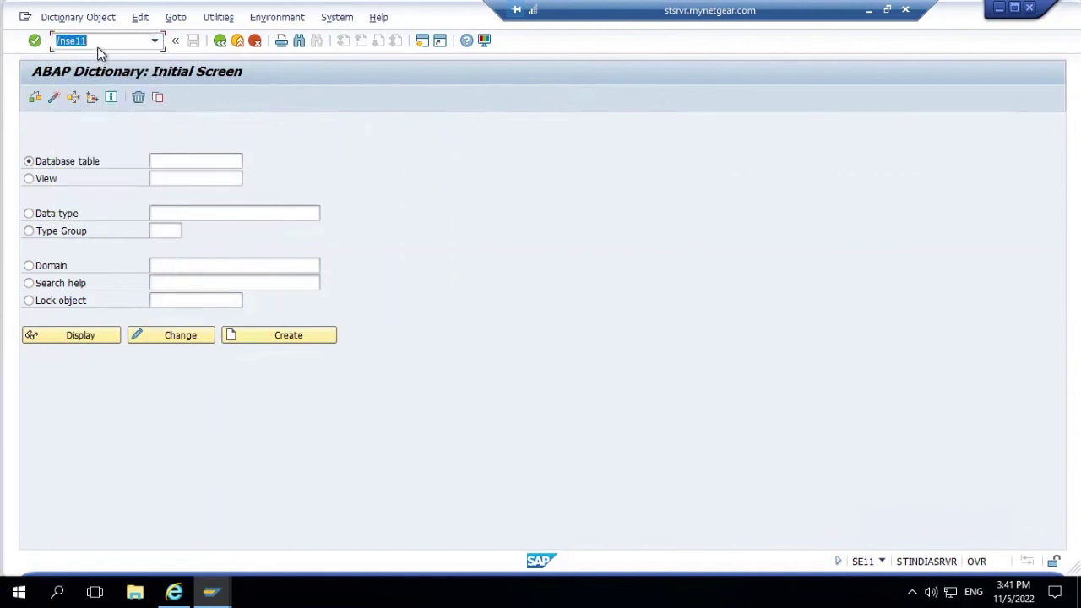
click(95, 44)
key(BackSpace)
- Run /nse16n to open the General Table Display on table IFLOT
text(6n)
key(Return)
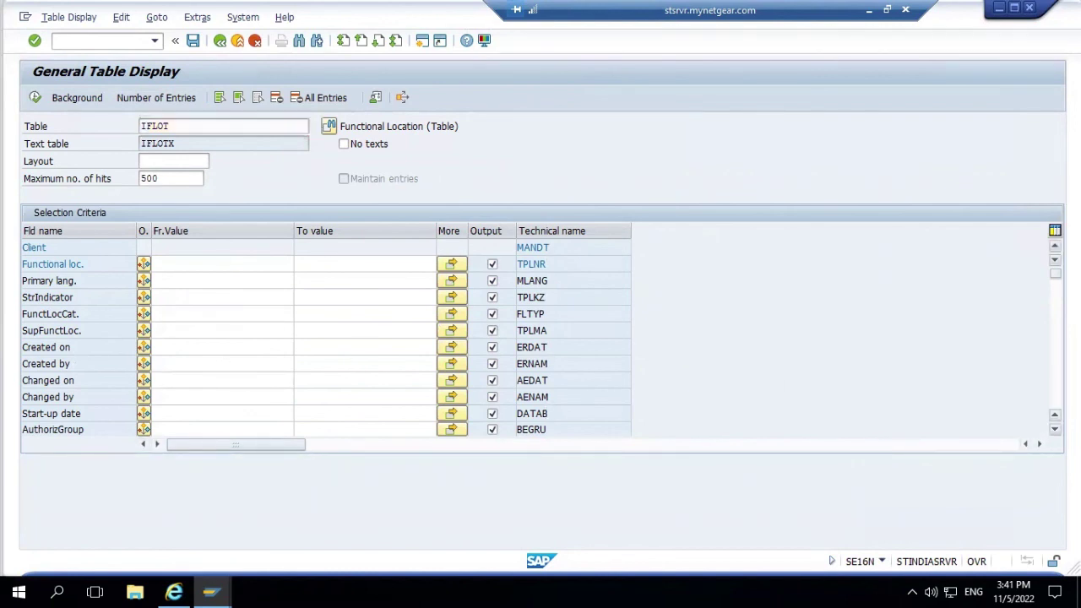
scroll(540, 337, down, 3)
scroll(541, 338, down, 5)
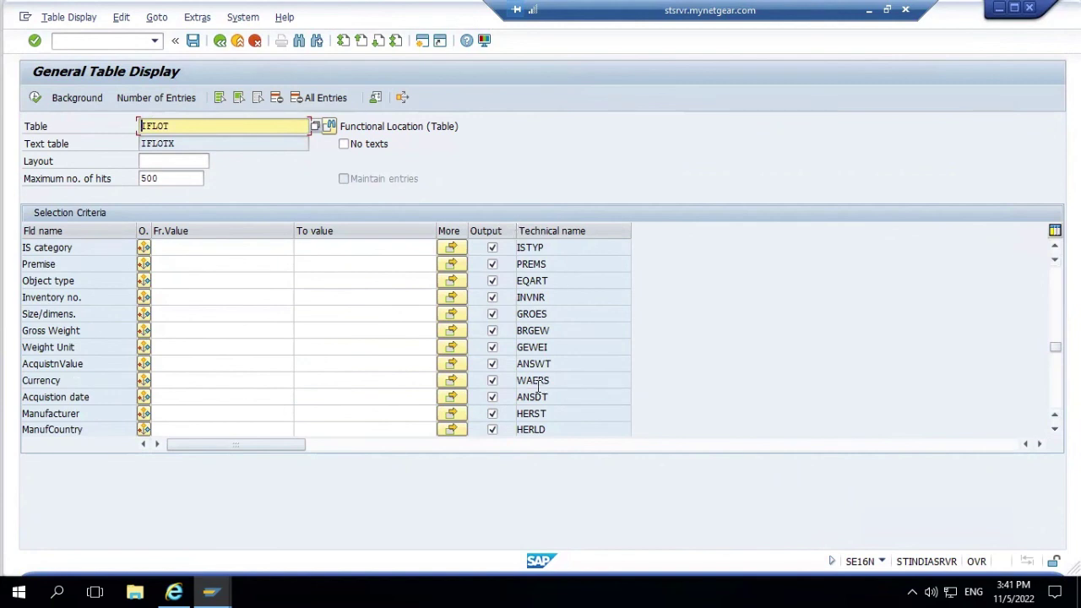
- List the 25 ERDK print document header entries, then return to ERDK's selection criteria
click(181, 125)
key(BackSpace)
key(BackSpace)
key(BackSpace)
key(BackSpace)
key(BackSpace)
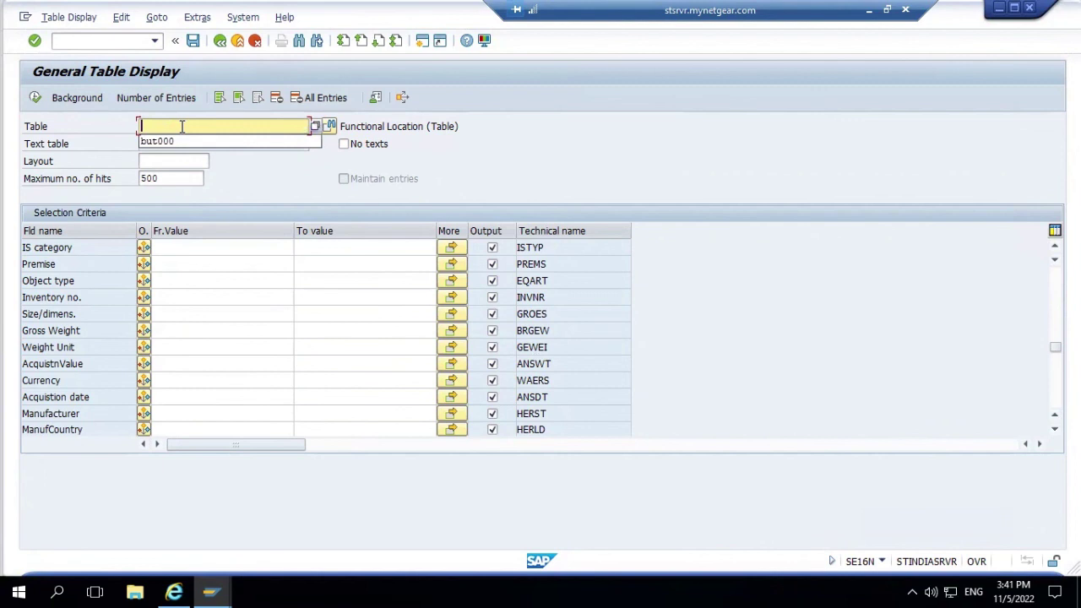
text(ERD)
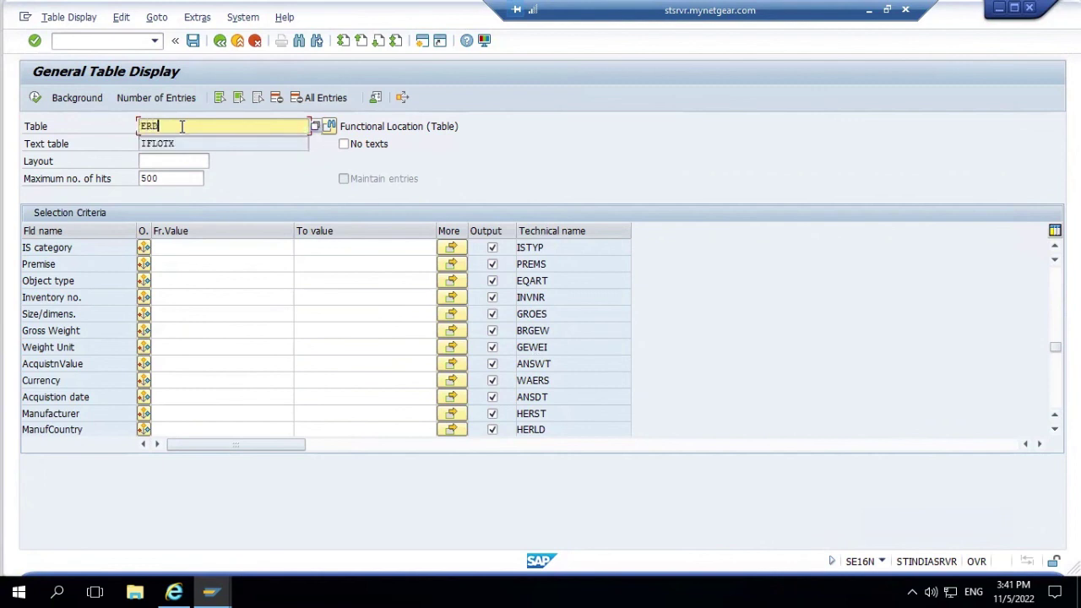
text(K)
click(36, 98)
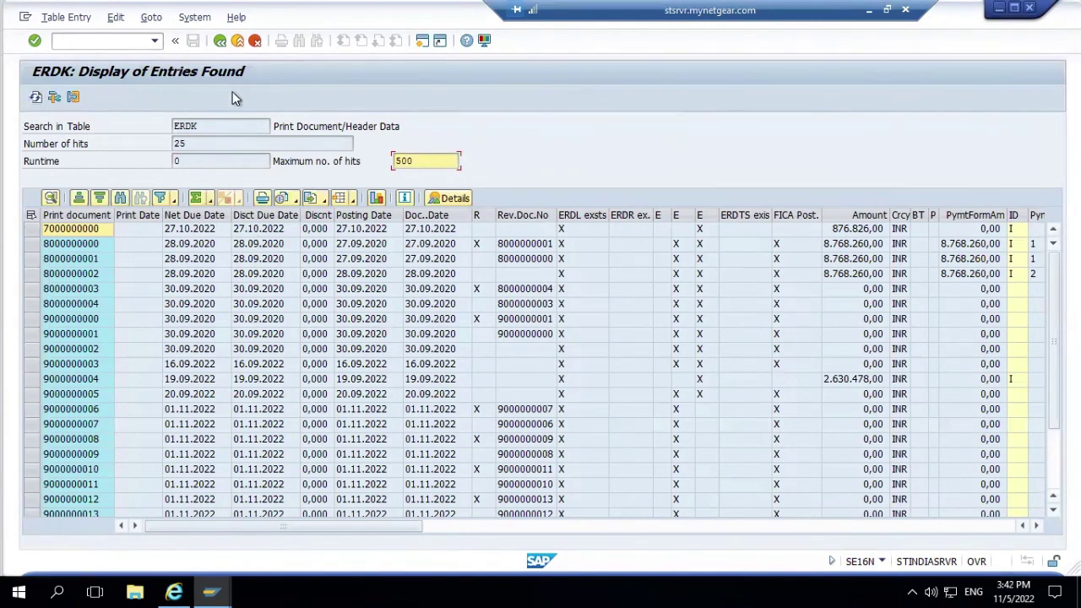
click(218, 41)
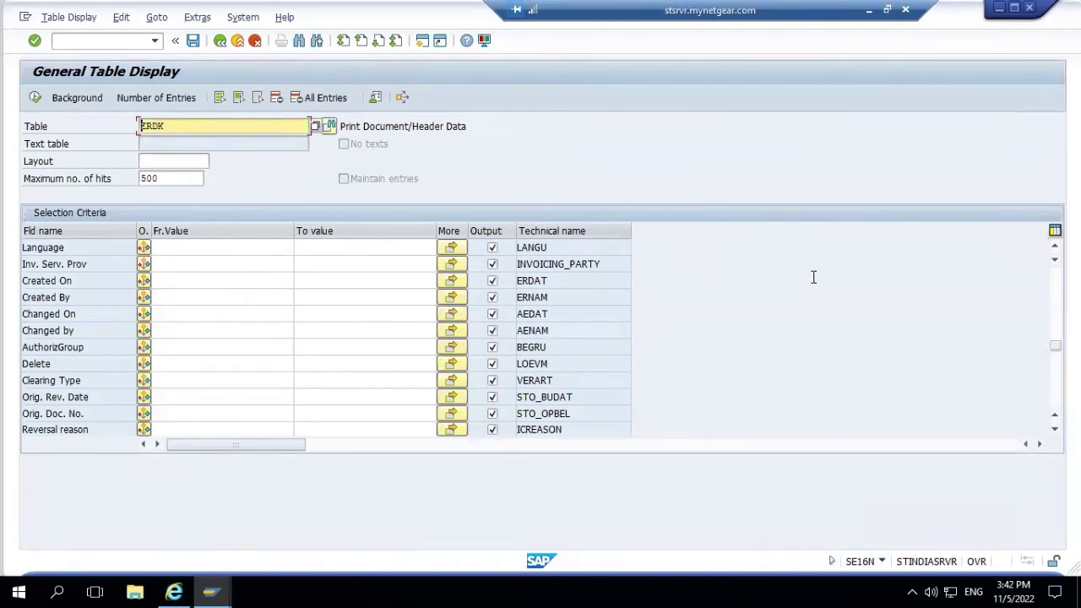
drag(1055, 346, 1055, 254)
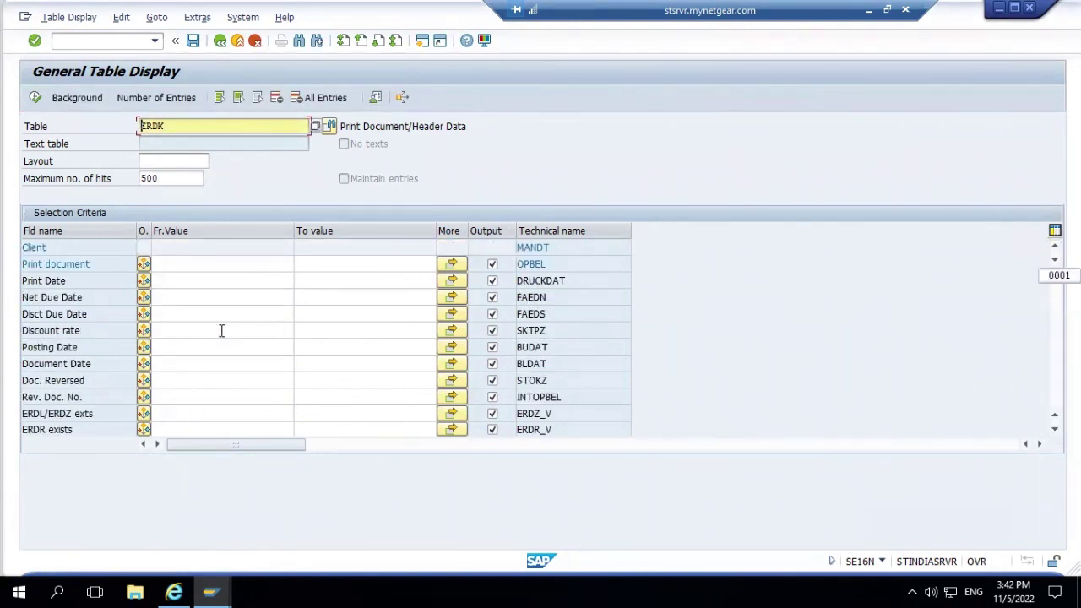
click(204, 267)
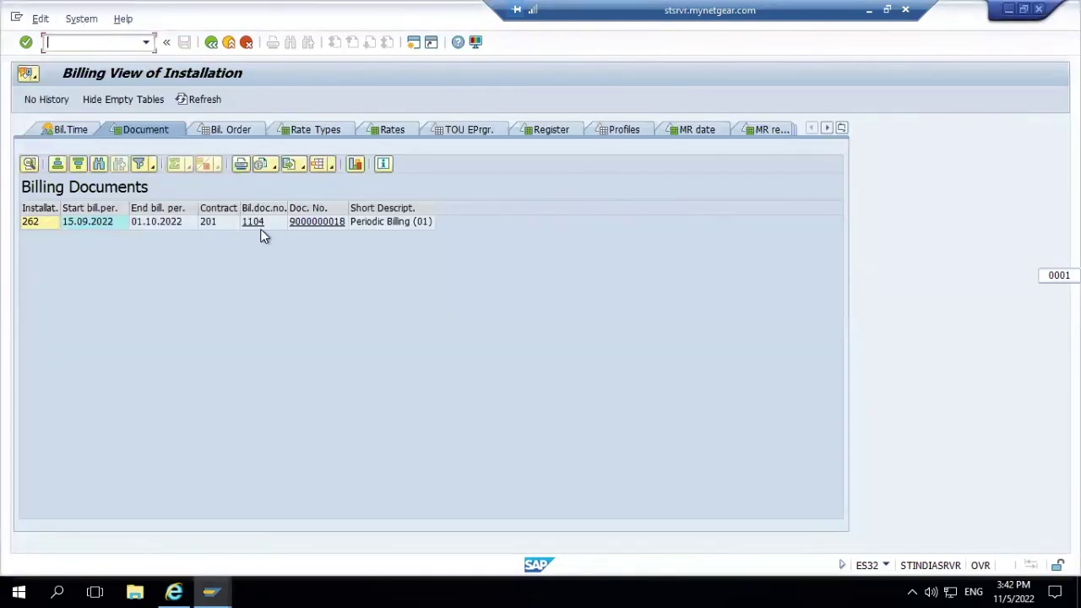
click(306, 225)
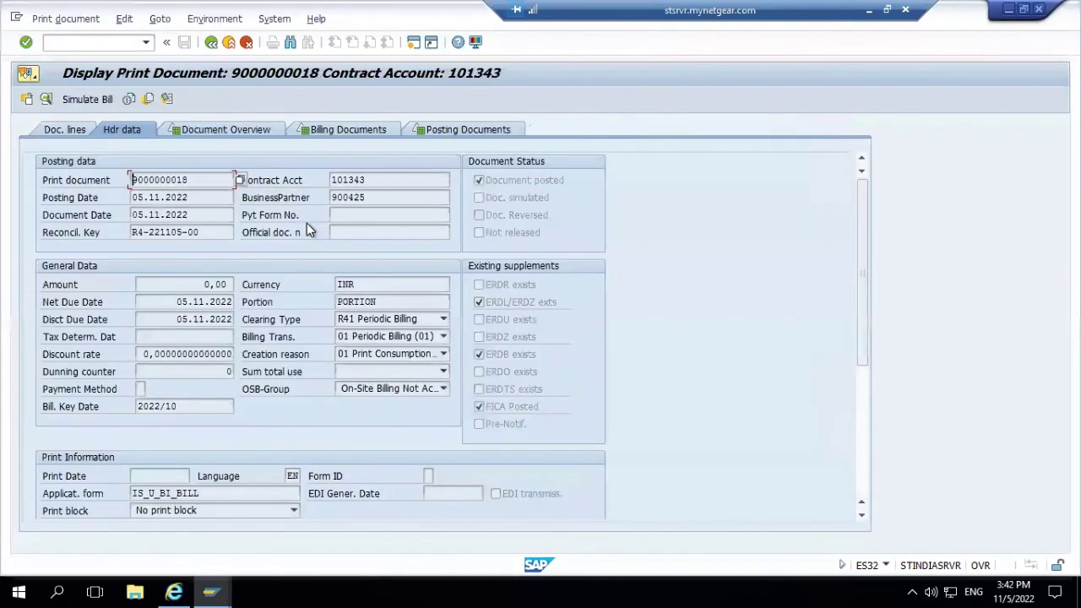
drag(194, 178, 131, 180)
key(ctrl+c)
key(alt+Tab)
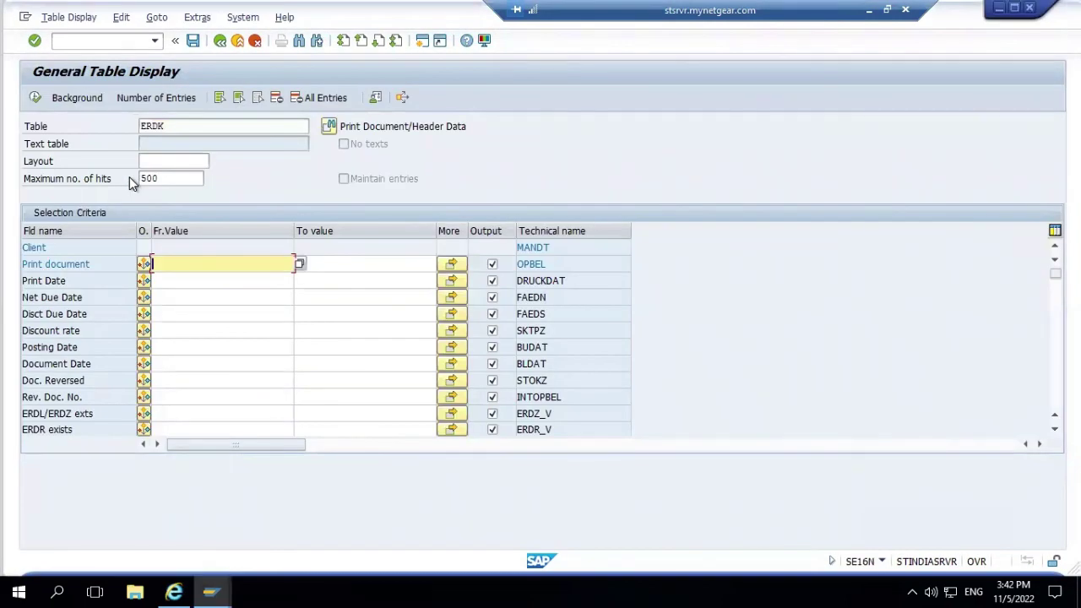
key(ctrl+v)
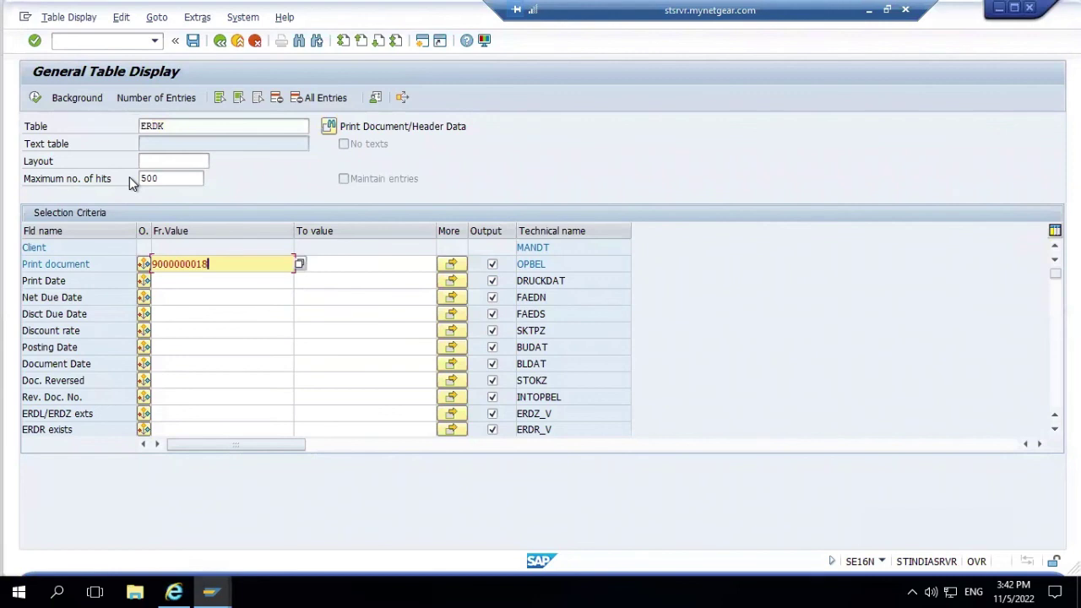
click(34, 98)
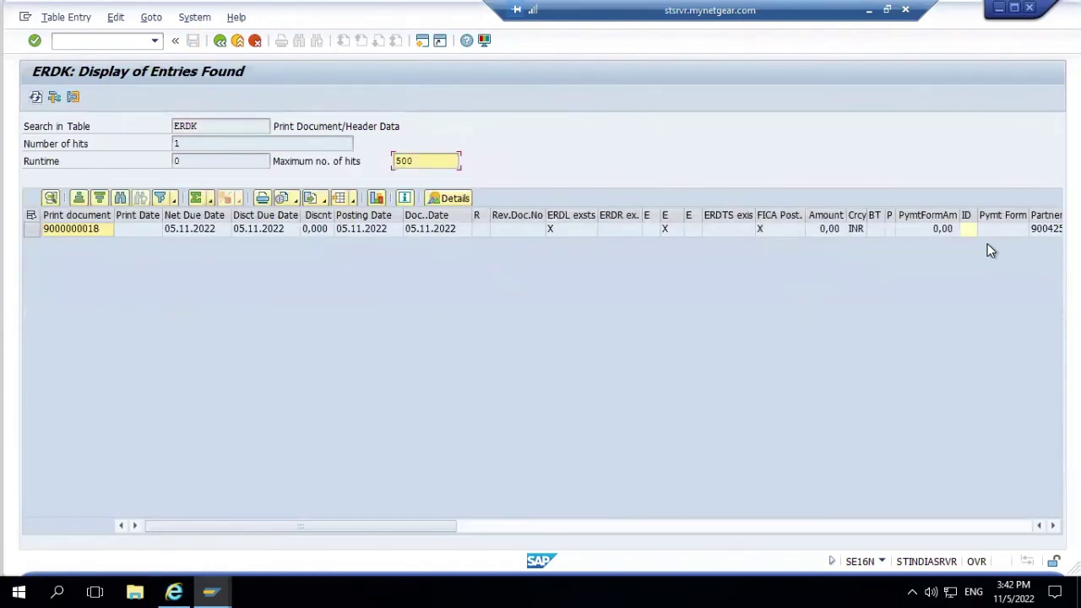
click(676, 526)
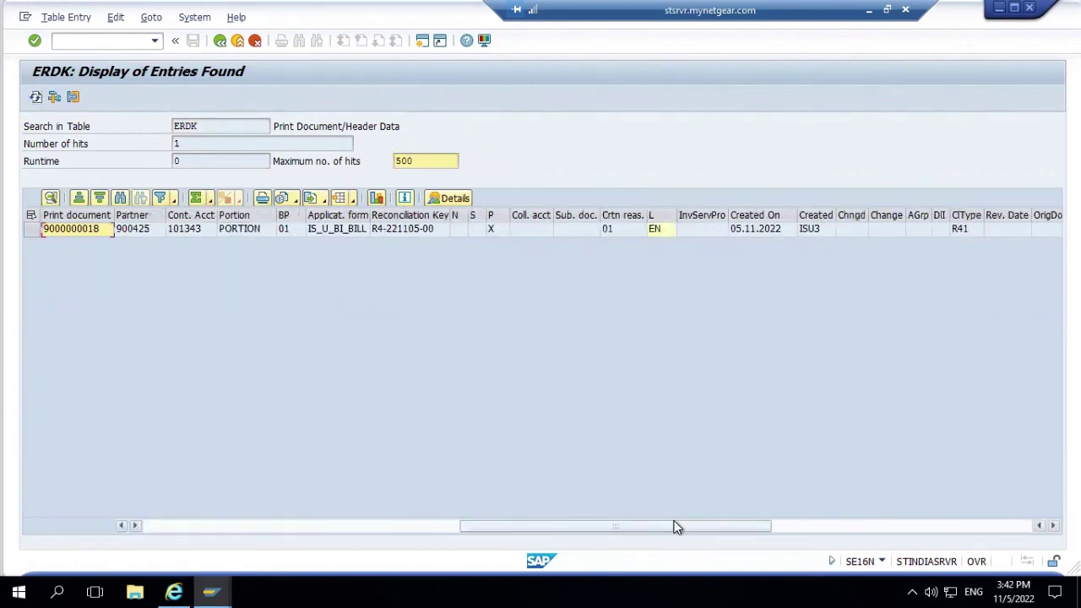
click(808, 527)
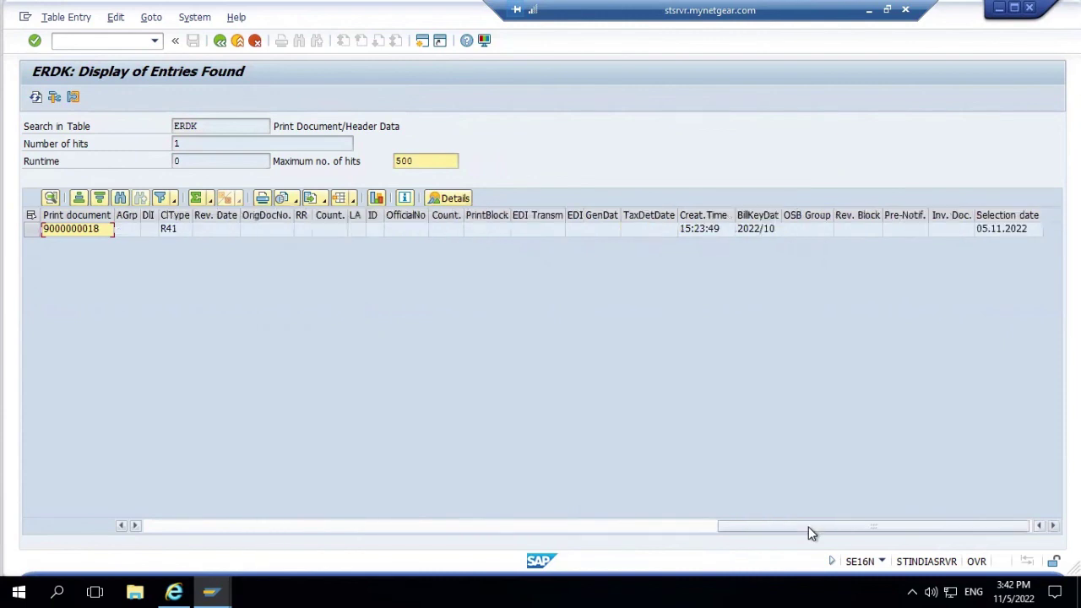
click(191, 525)
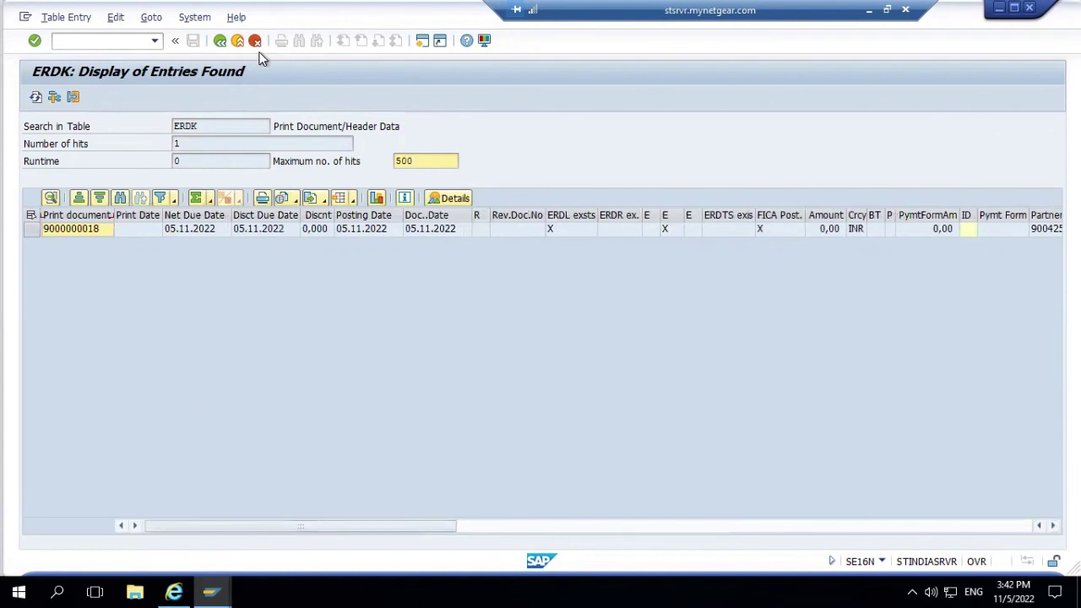
click(220, 47)
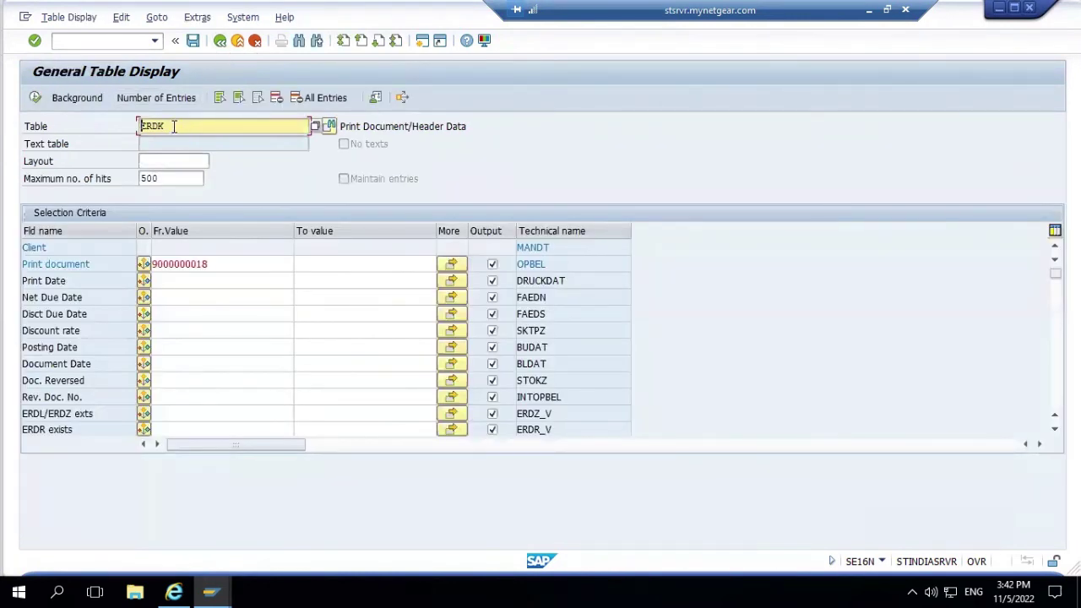
- Switch the table to ERCH, list its 84 billing documents, and return to SAP Easy Access
click(174, 126)
key(BackSpace)
key(BackSpace)
key(BackSpace)
key(BackSpace)
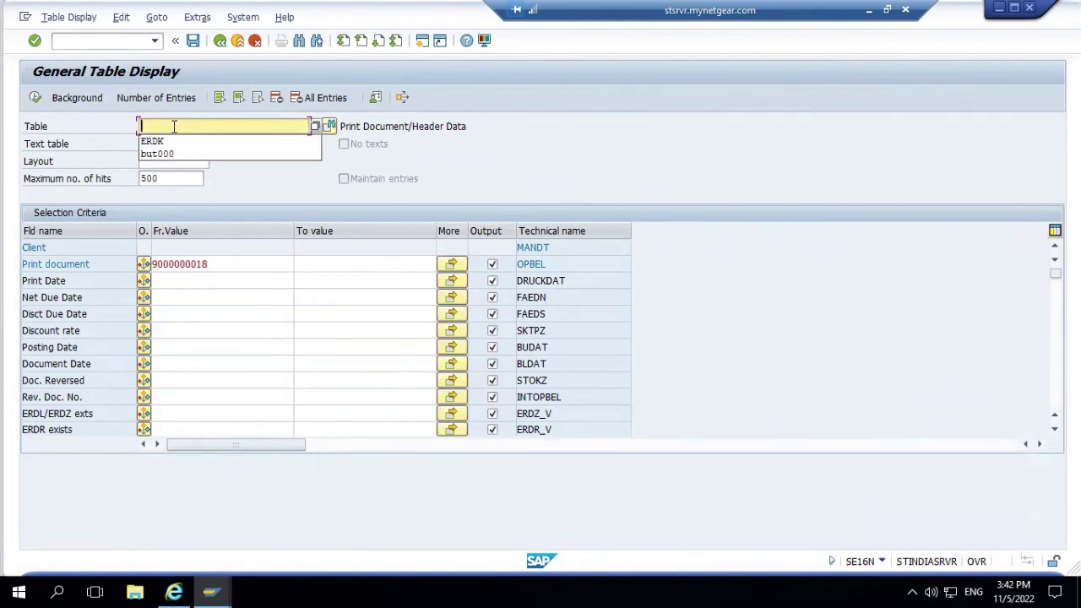
text(ERCH)
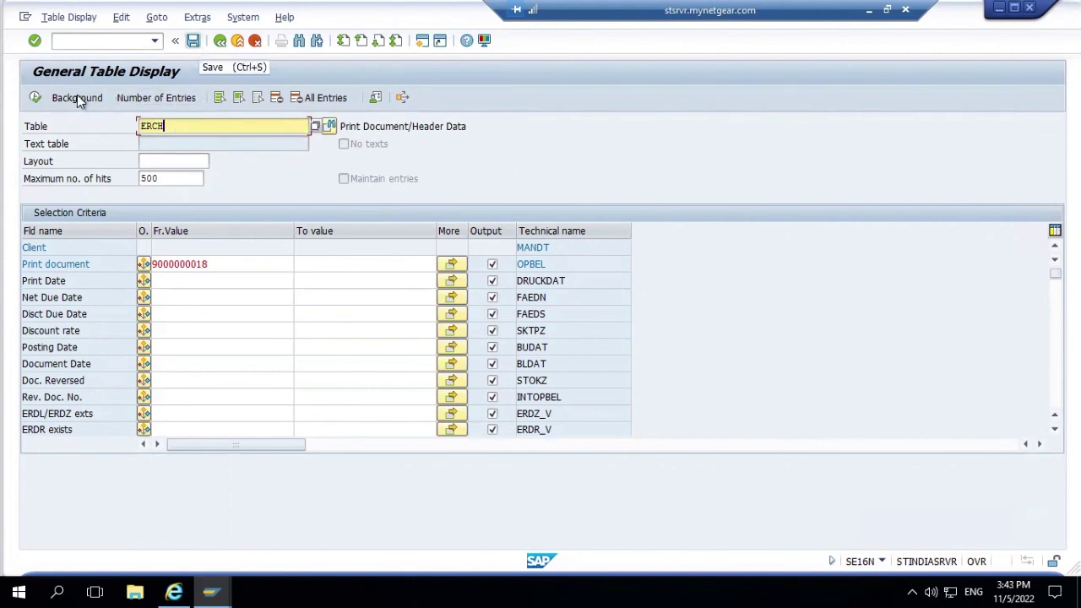
click(36, 98)
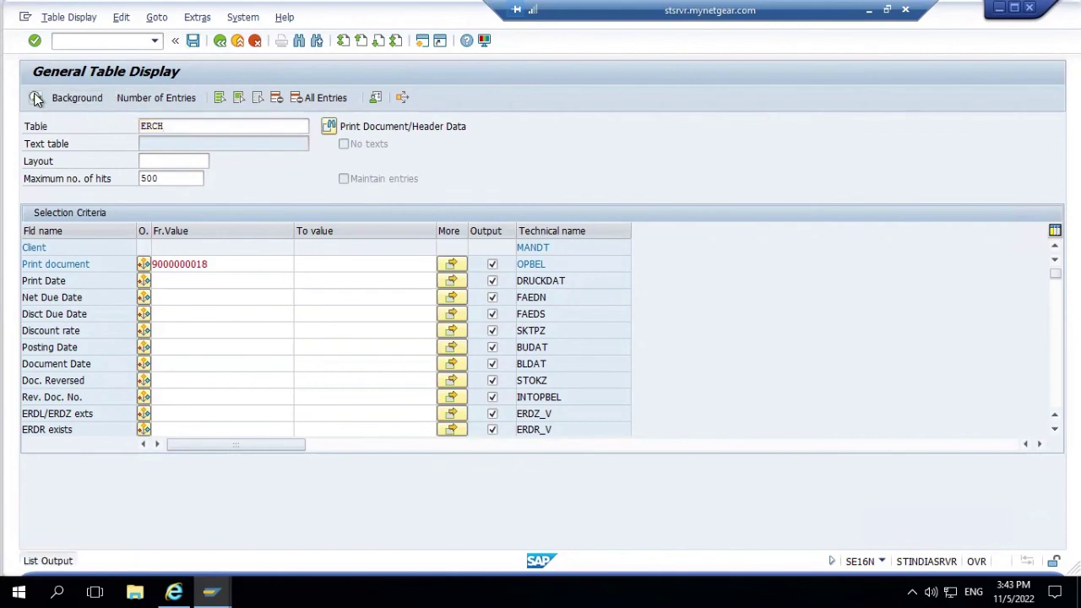
click(219, 43)
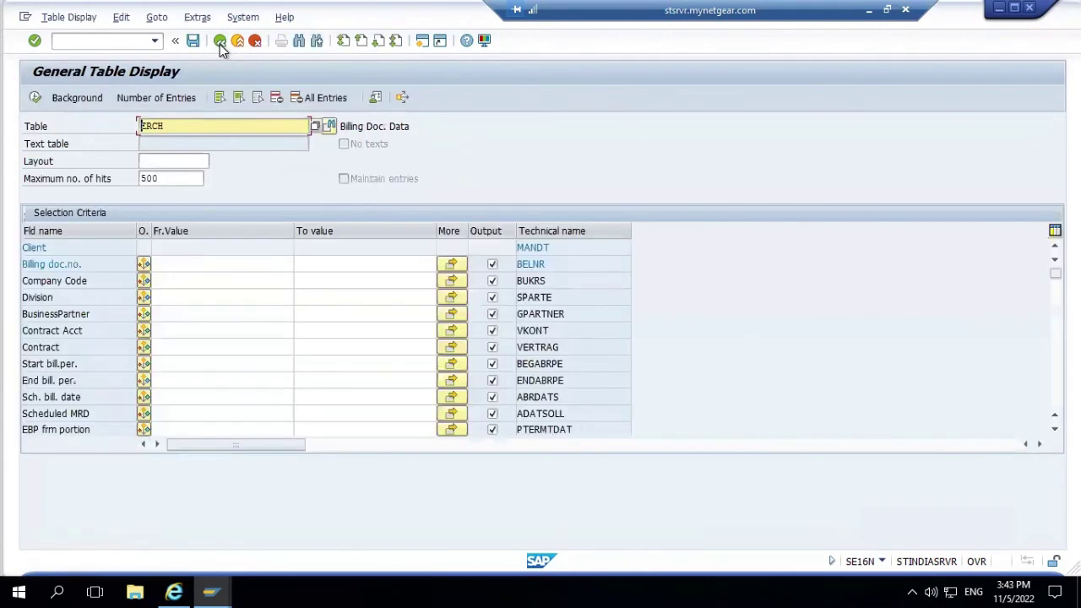
click(219, 42)
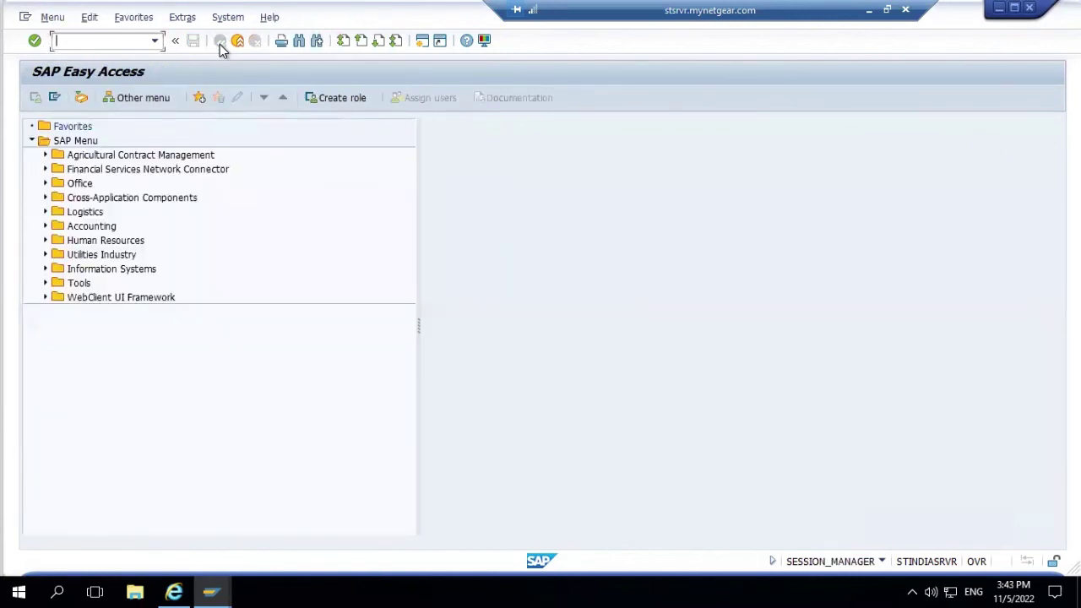